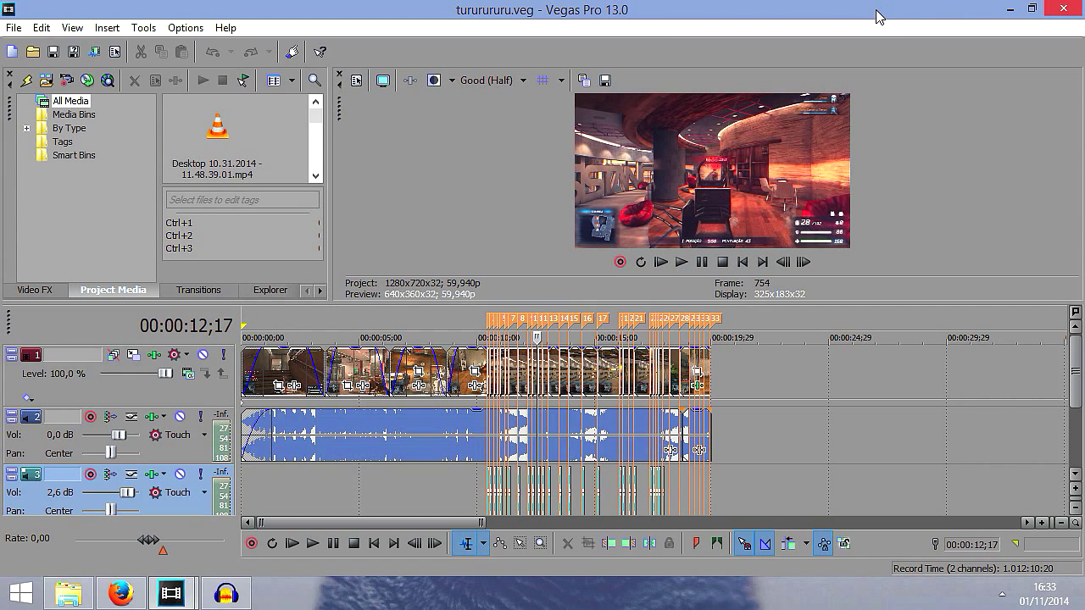
Inspect the audio events in the finished project and open the properties of the long music event
{"action": "left_click", "coordinate": [417, 420]}
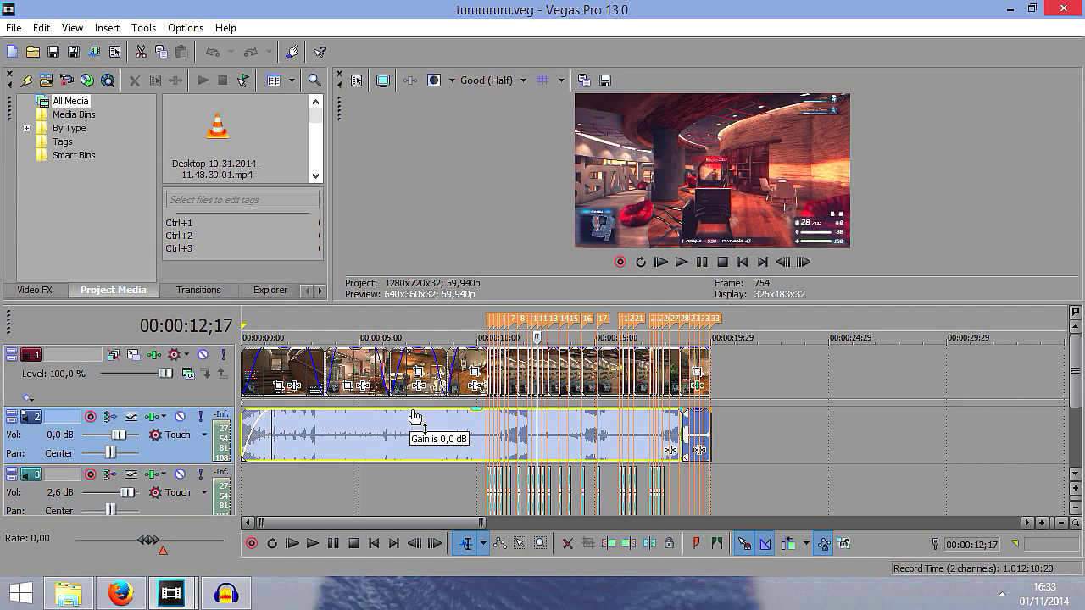
{"action": "left_click", "coordinate": [651, 439]}
{"action": "left_click", "coordinate": [668, 437]}
{"action": "left_click", "coordinate": [690, 426]}
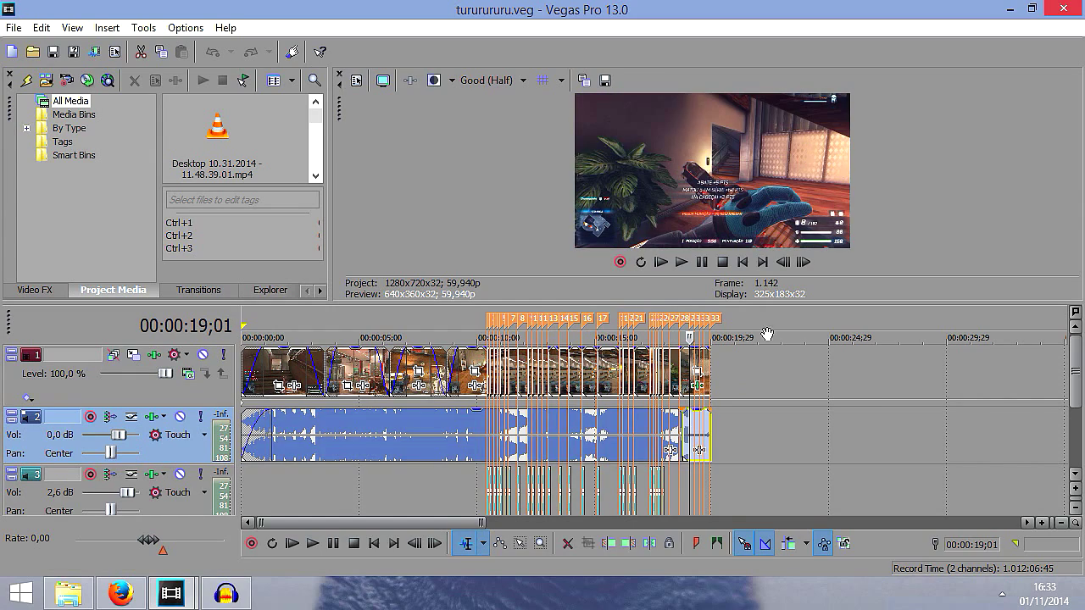
{"action": "right_click", "coordinate": [428, 439]}
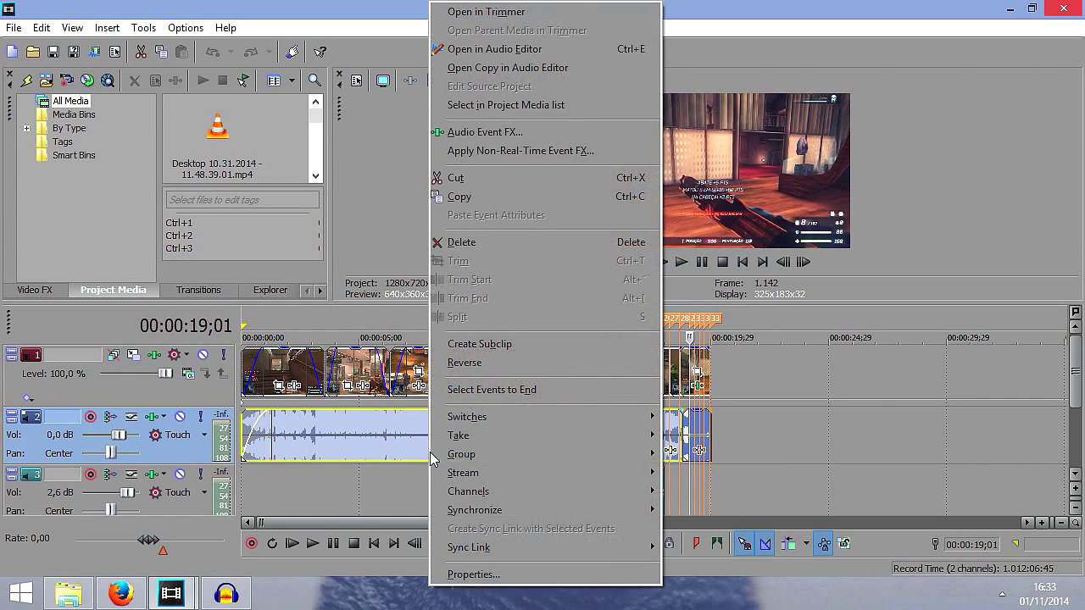
{"action": "left_click", "coordinate": [489, 575]}
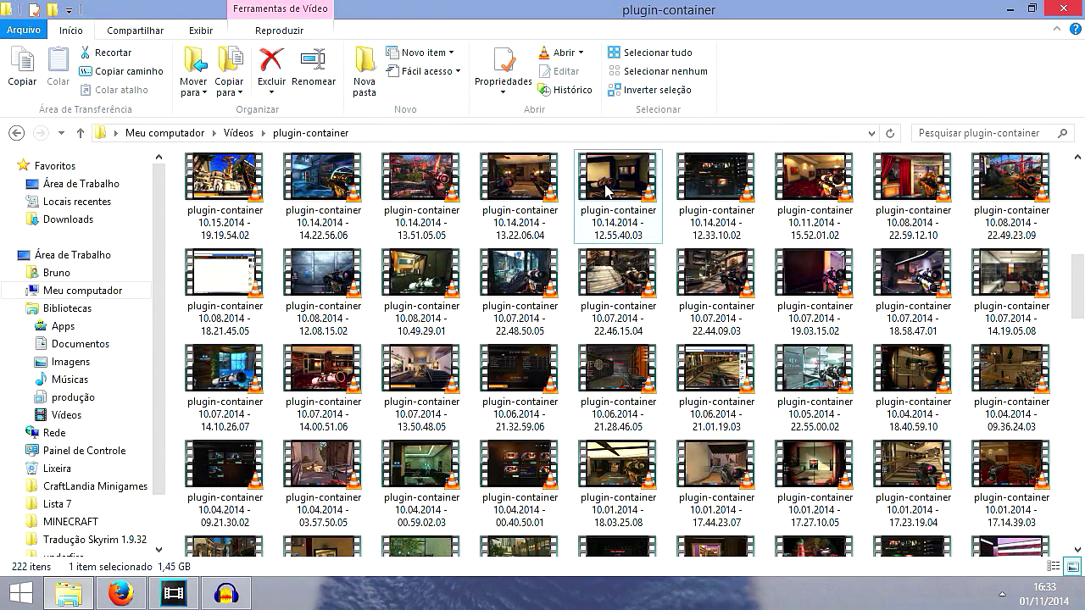
Add the recording plugin-container 10.31.2014 - 12.26.00.05 from the plugin-container folder to the start of the new project's timeline
{"action": "scroll", "coordinate": [636, 386], "scroll_direction": "up", "scroll_amount": 5}
{"action": "scroll", "coordinate": [800, 394], "scroll_direction": "down", "scroll_amount": 15}
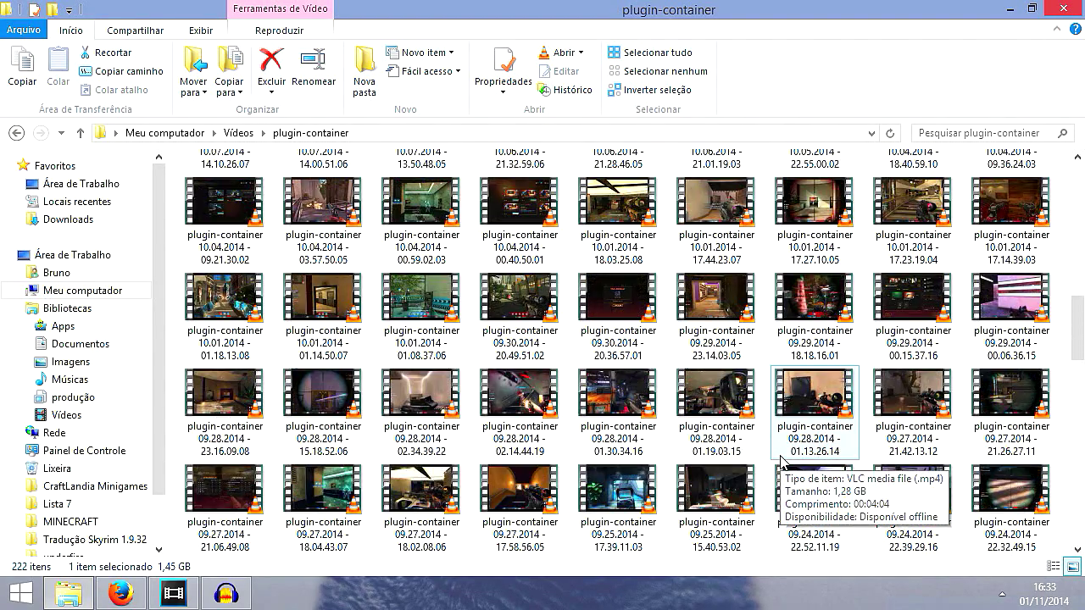
{"action": "scroll", "coordinate": [975, 501], "scroll_direction": "up", "scroll_amount": 15}
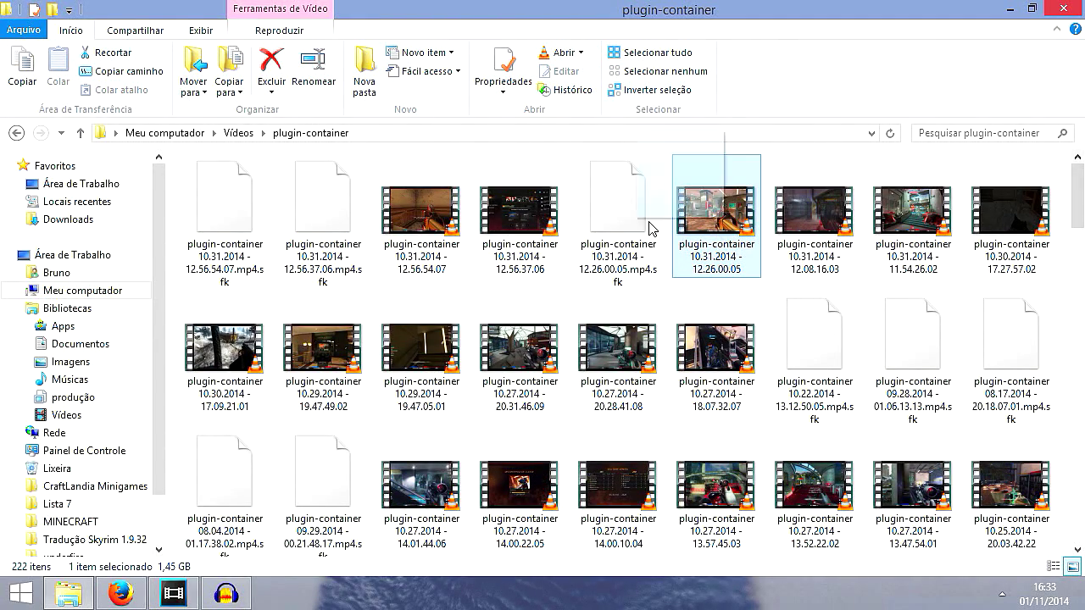
{"action": "left_click_drag", "start_coordinate": [649, 227], "coordinate": [246, 411]}
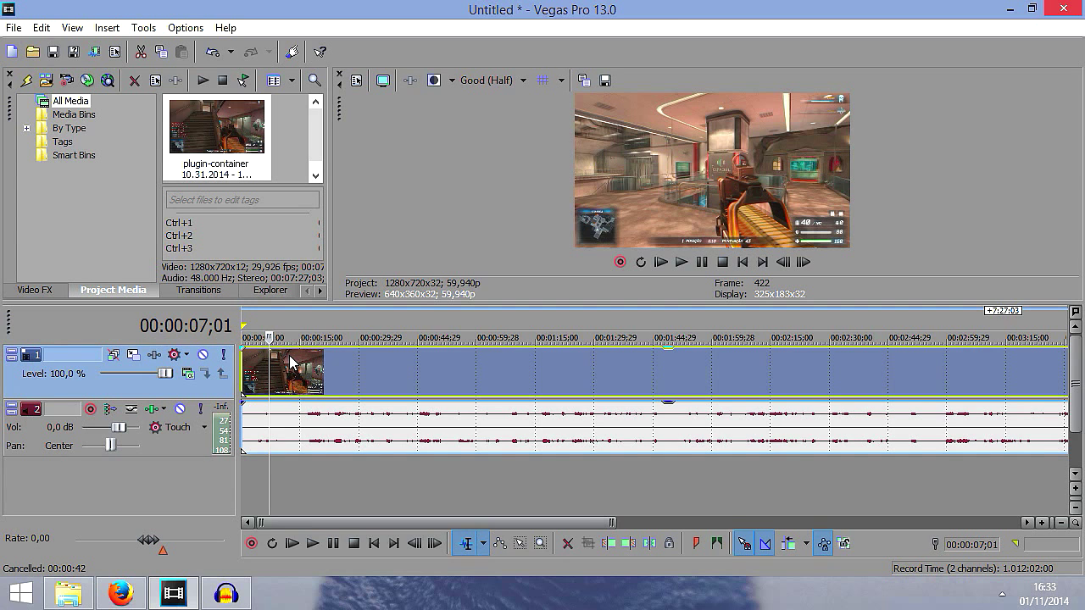
Check the resample setting in the new video event's properties and close them
{"action": "right_click", "coordinate": [401, 387]}
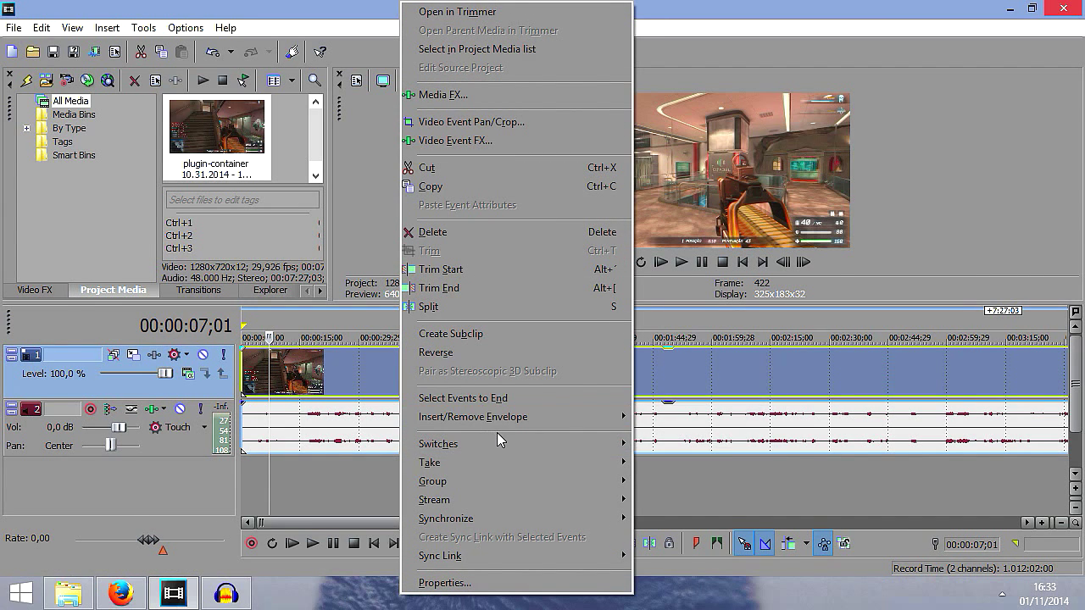
{"action": "mouse_move", "coordinate": [572, 447]}
{"action": "left_click", "coordinate": [648, 591]}
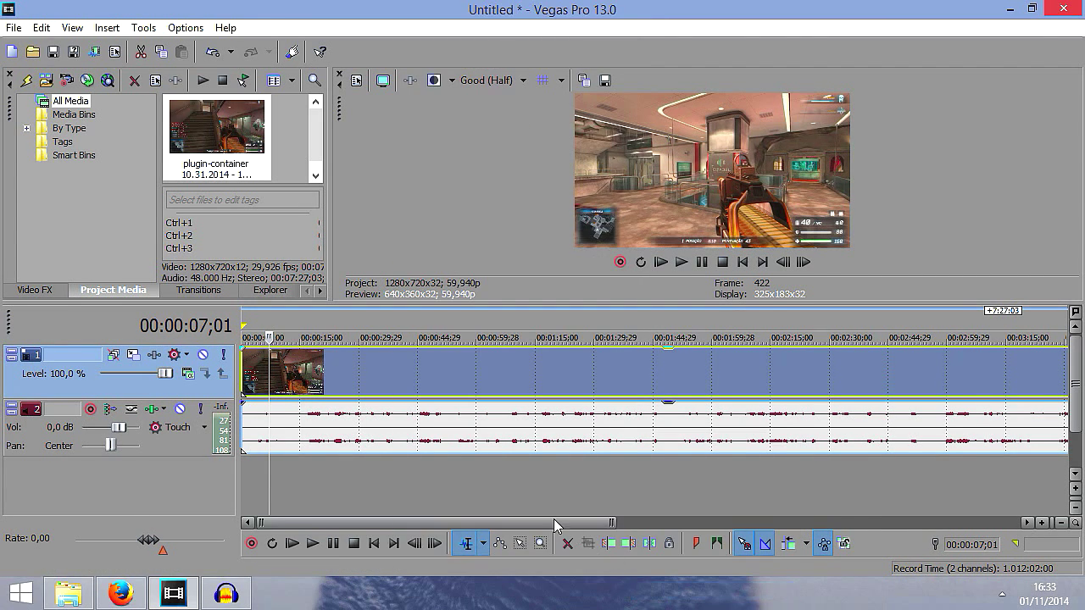
{"action": "right_click", "coordinate": [290, 390]}
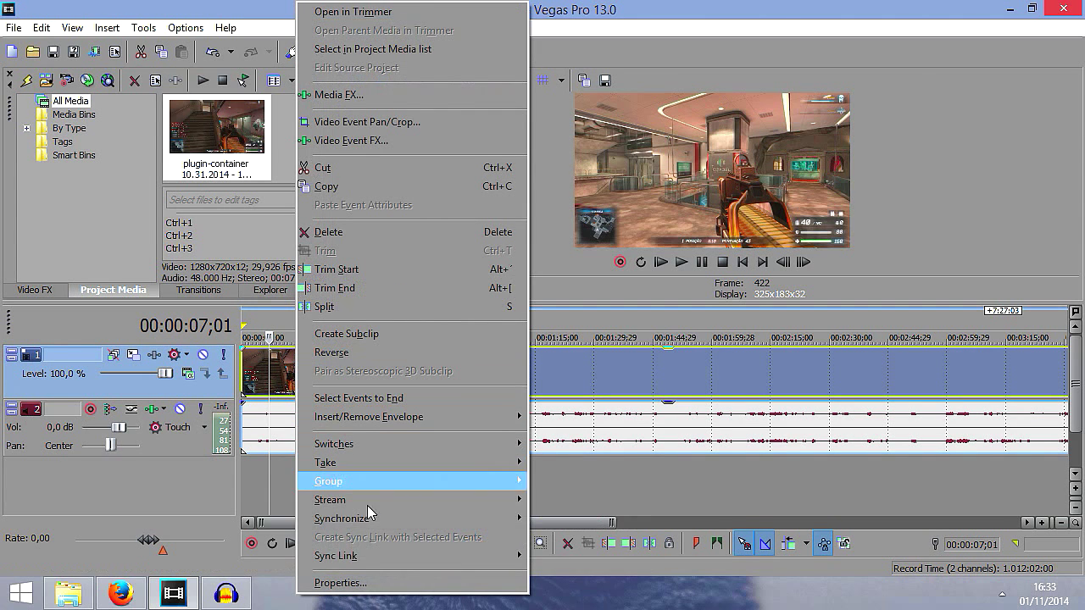
{"action": "left_click", "coordinate": [382, 591]}
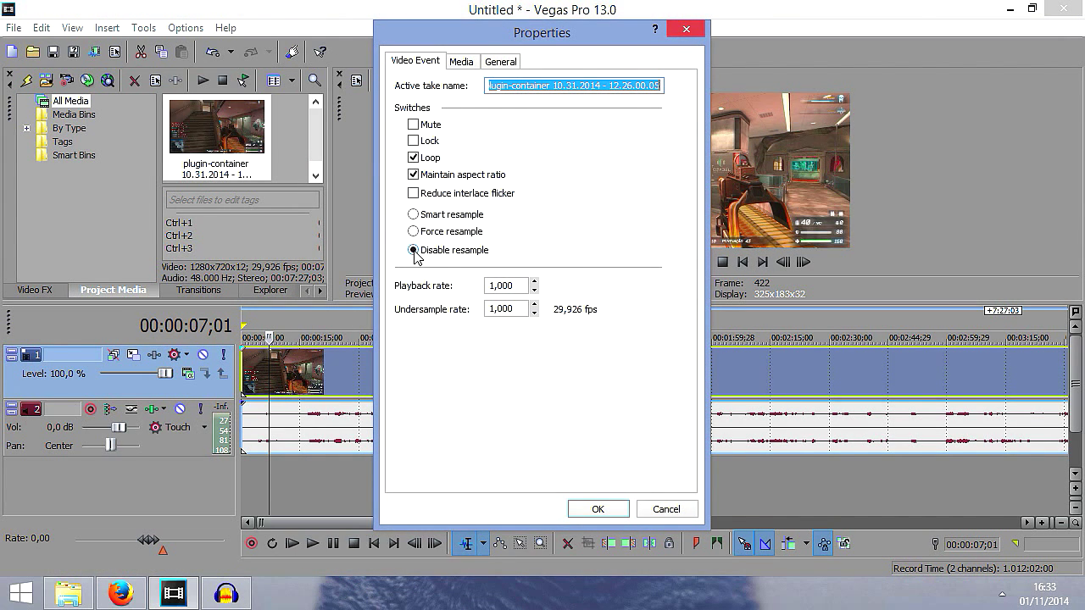
{"action": "left_click", "coordinate": [686, 29]}
Scrub and play the recording between about 10 and 22 seconds to locate the shooting scene
{"action": "scroll", "coordinate": [404, 382], "scroll_direction": "up", "scroll_amount": 3}
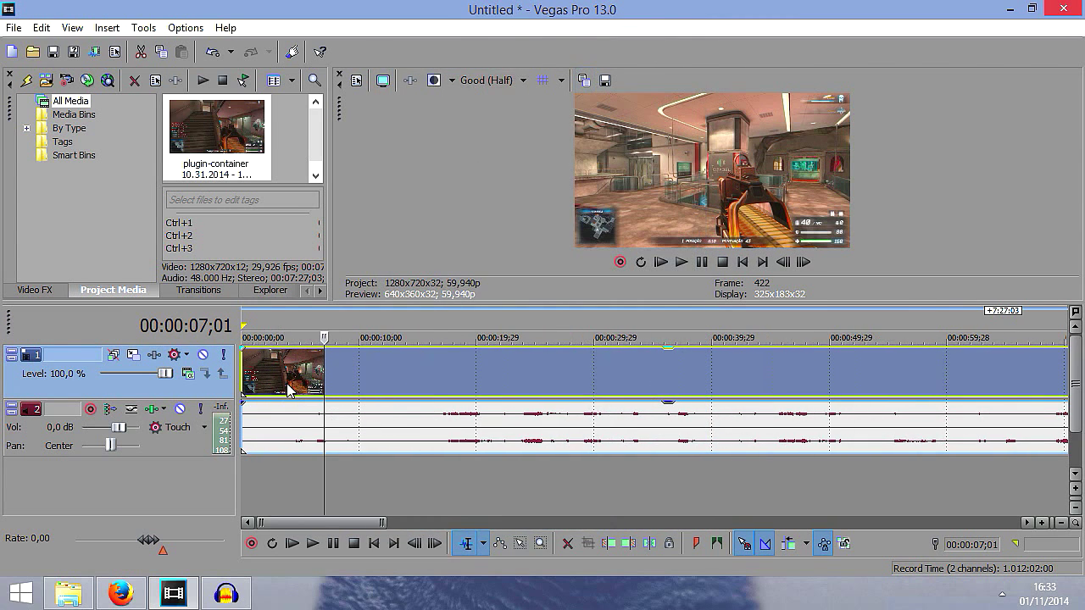
{"action": "left_click", "coordinate": [462, 385]}
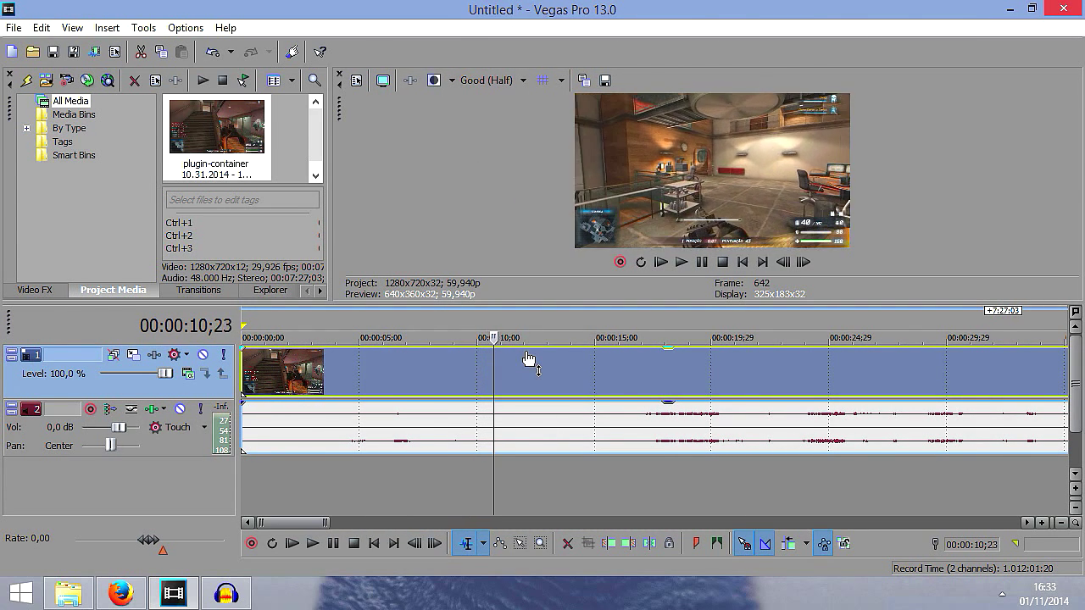
{"action": "left_click", "coordinate": [635, 404]}
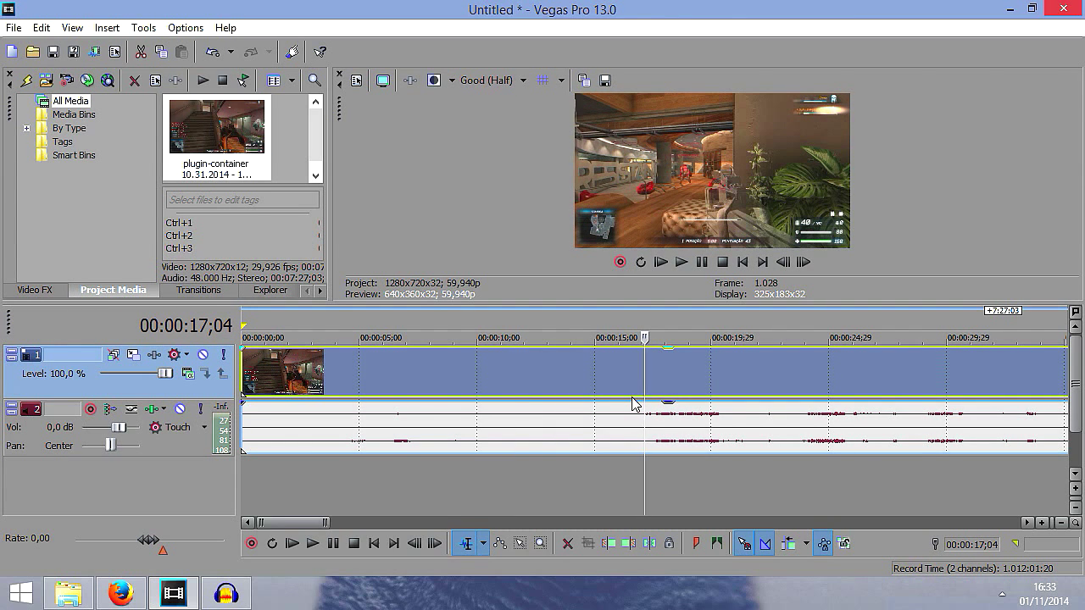
{"action": "scroll", "coordinate": [632, 403], "scroll_direction": "up", "scroll_amount": 5}
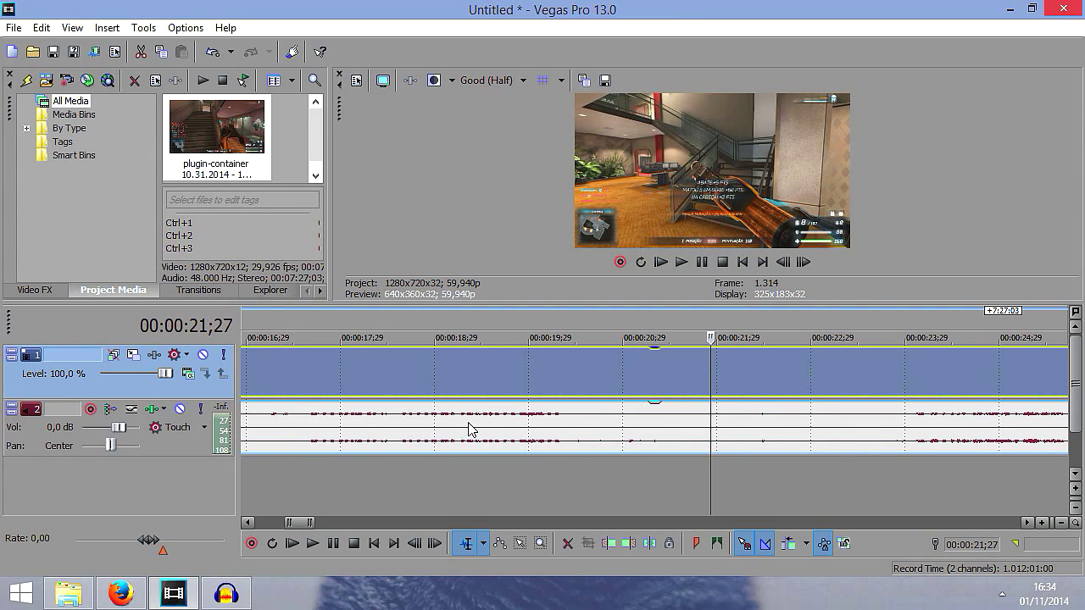
{"action": "scroll", "coordinate": [500, 430], "scroll_direction": "down", "scroll_amount": 3}
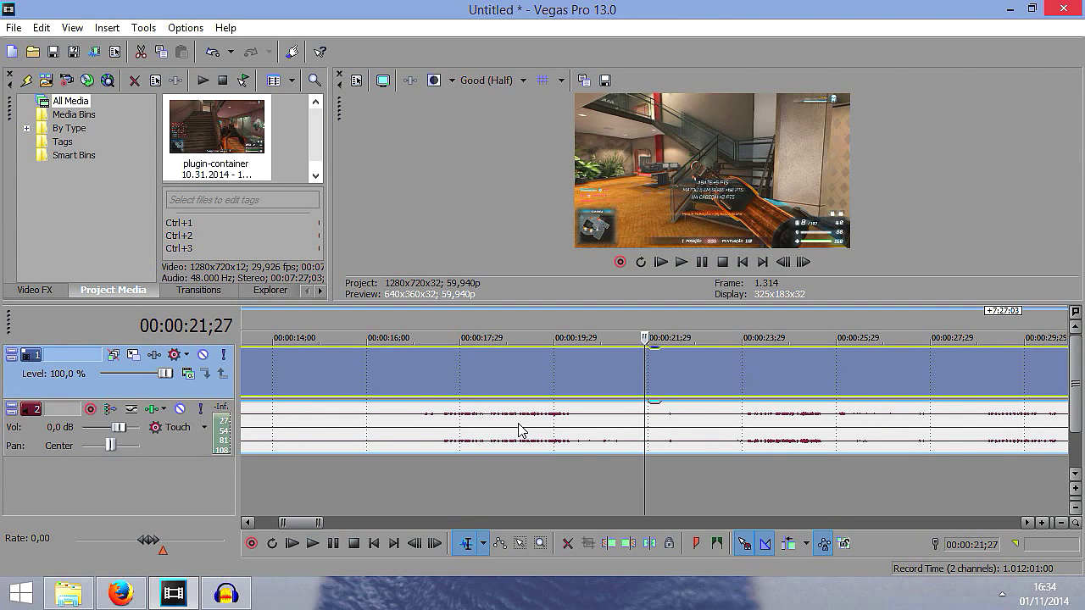
{"action": "left_click", "coordinate": [434, 379]}
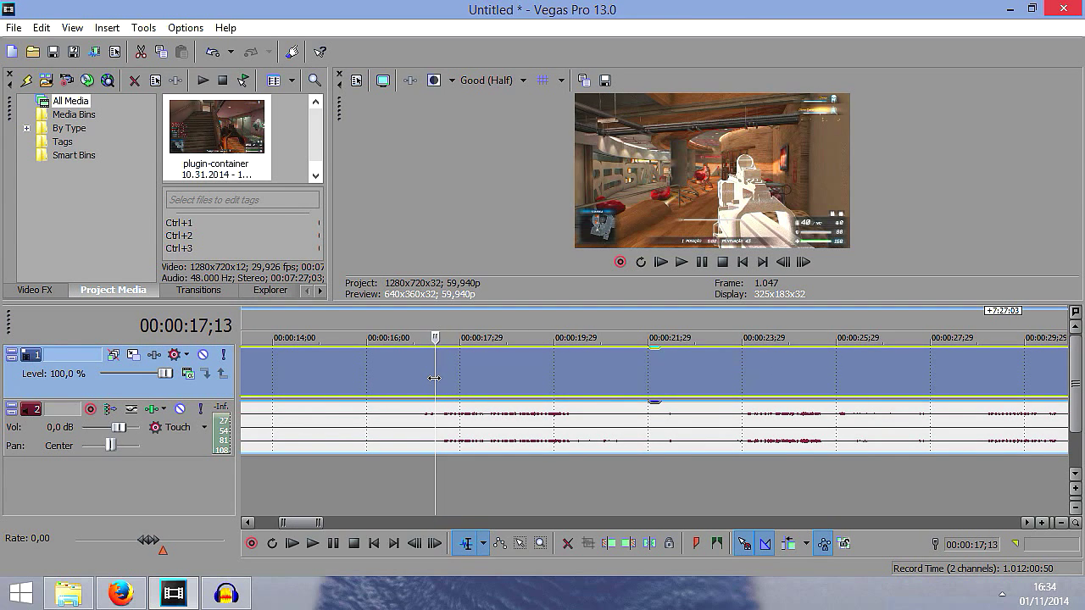
{"action": "key", "text": "space"}
{"action": "key", "text": "Right"}
{"action": "key", "text": "Right"}
{"action": "key", "text": "Left"}
{"action": "key", "text": "Left"}
{"action": "key", "text": "Left"}
{"action": "key", "text": "Left"}
{"action": "key", "text": "Left"}
{"action": "key", "text": "Left"}
{"action": "key", "text": "Left"}
{"action": "key", "text": "Left"}
{"action": "key", "text": "Left"}
{"action": "key", "text": "Left"}
{"action": "key", "text": "Left"}
{"action": "key", "text": "Left"}
{"action": "key", "text": "Left"}
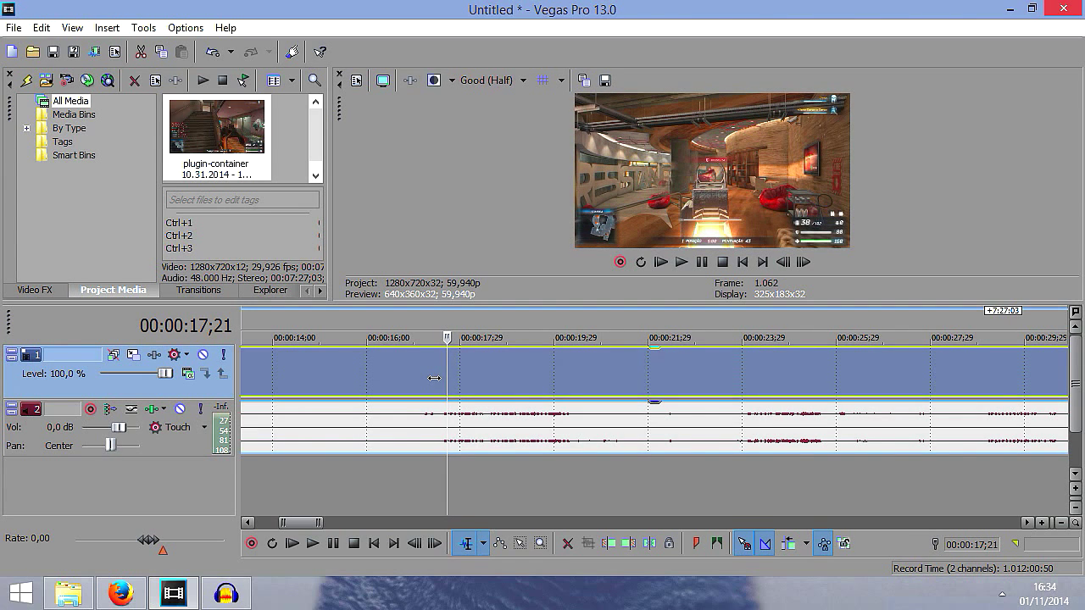
Split the recording and its audio at 00:00:10;24, ahead of the shooting scene
{"action": "scroll", "coordinate": [437, 379], "scroll_direction": "down", "scroll_amount": 1}
{"action": "left_click", "coordinate": [451, 378]}
{"action": "key", "text": "s"}
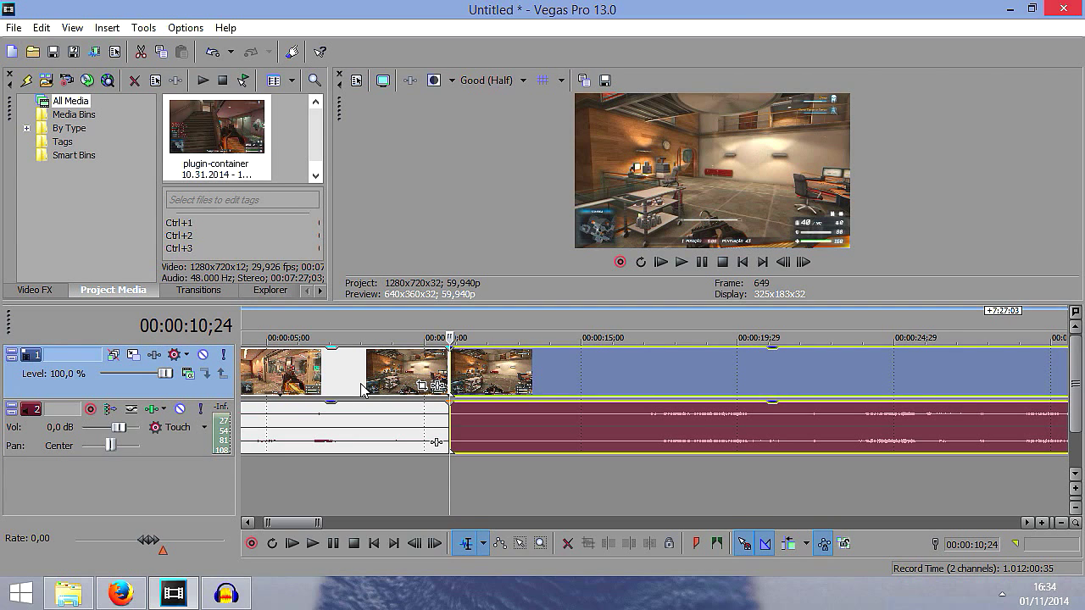
{"action": "left_click", "coordinate": [362, 388]}
{"action": "key", "text": "Delete"}
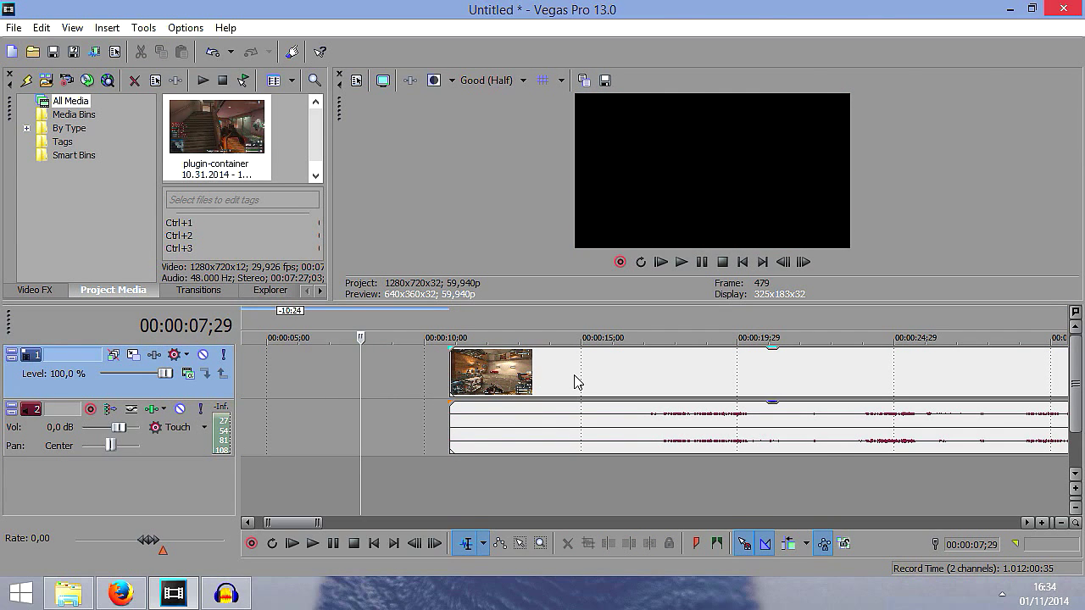
{"action": "key", "text": "ctrl+z"}
Delete the section before the cut and move the remaining clip to the start of the timeline
{"action": "left_click", "coordinate": [289, 379]}
{"action": "scroll", "coordinate": [321, 506], "scroll_direction": "down", "scroll_amount": 2}
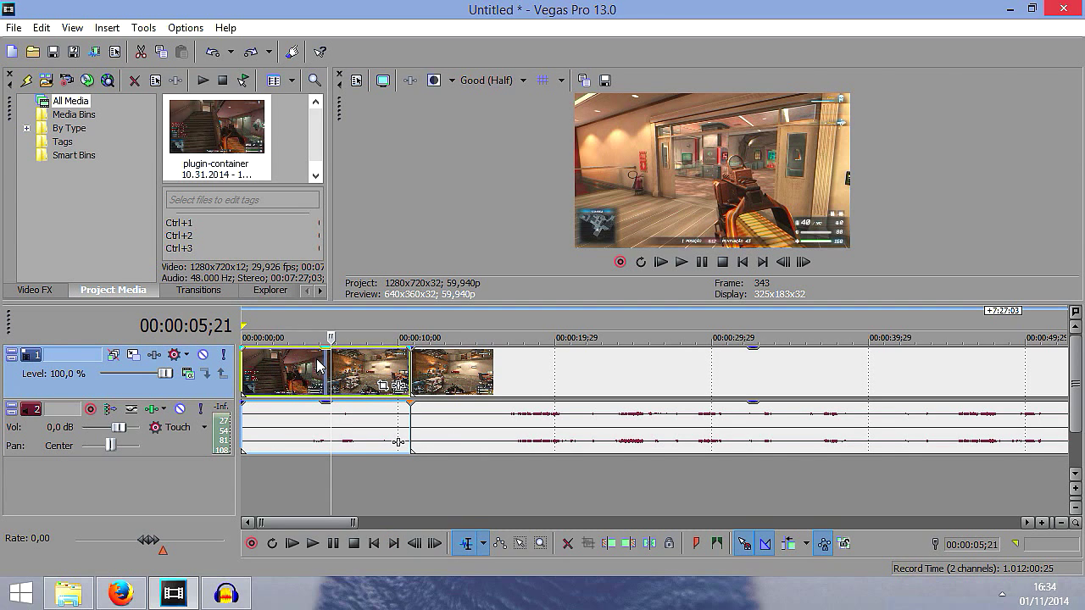
{"action": "key", "text": "Delete"}
{"action": "left_click_drag", "start_coordinate": [555, 376], "coordinate": [295, 359]}
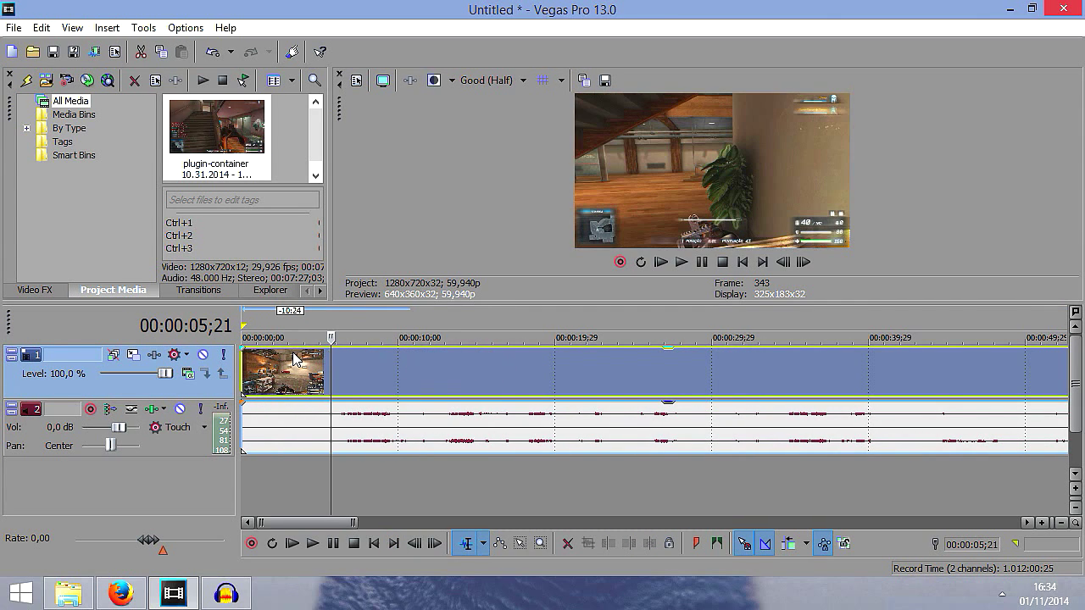
Play the trimmed clip from its start and step back through the frames to find where the scene ends
{"action": "left_click", "coordinate": [249, 377]}
{"action": "key", "text": "space"}
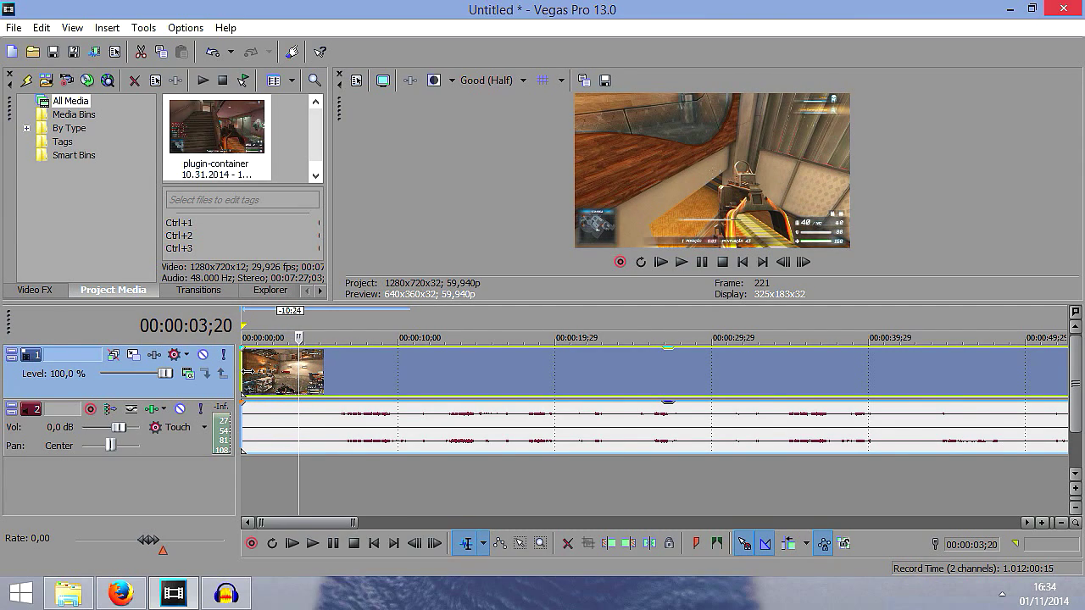
{"action": "scroll", "coordinate": [247, 371], "scroll_direction": "down", "scroll_amount": 2}
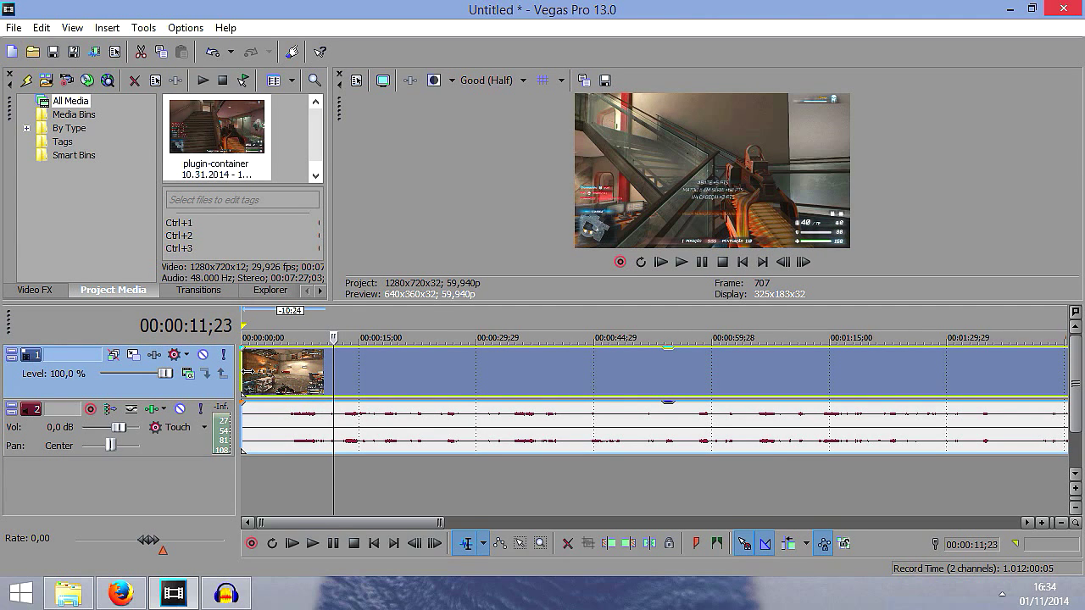
{"action": "key", "text": "Up"}
{"action": "key", "text": "Up"}
{"action": "key", "text": "Up"}
{"action": "key", "text": "Left"}
{"action": "key", "text": "Left"}
{"action": "key", "text": "Left"}
{"action": "key", "text": "Left"}
{"action": "key", "text": "Left"}
{"action": "key", "text": "Left"}
{"action": "key", "text": "Left"}
{"action": "key", "text": "Left"}
{"action": "key", "text": "Left"}
{"action": "key", "text": "Left"}
{"action": "key", "text": "Left"}
{"action": "key", "text": "Left"}
{"action": "key", "text": "Left"}
{"action": "key", "text": "Left"}
{"action": "key", "text": "Left"}
{"action": "key", "text": "Left"}
{"action": "key", "text": "Left"}
{"action": "key", "text": "Left"}
{"action": "key", "text": "Left"}
{"action": "key", "text": "Left"}
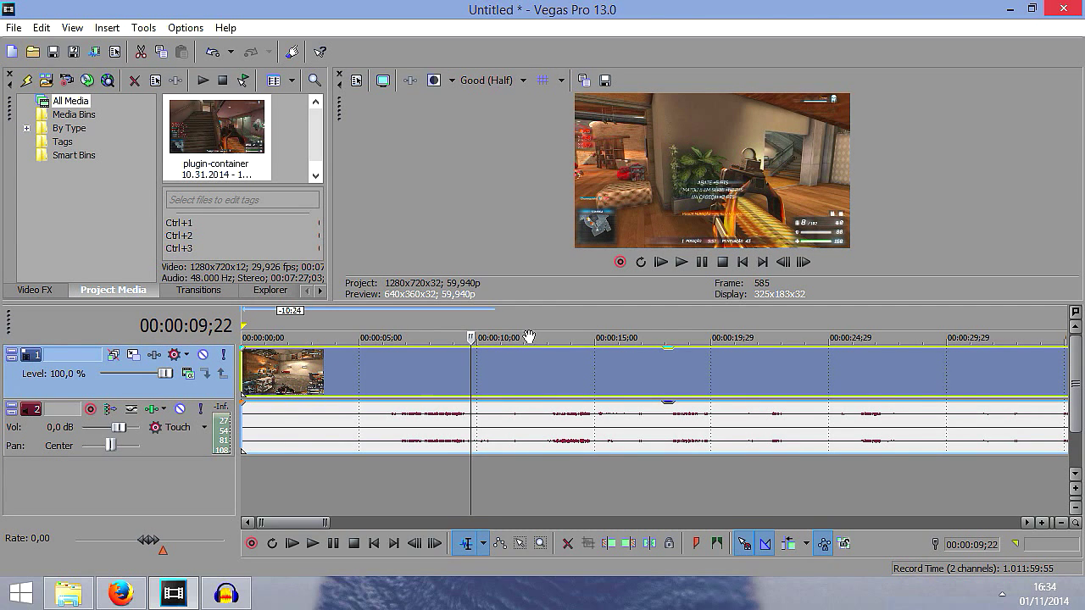
Split the clip and its audio at 00:00:12;04 and delete everything after the cut
{"action": "scroll", "coordinate": [576, 417], "scroll_direction": "up", "scroll_amount": 1}
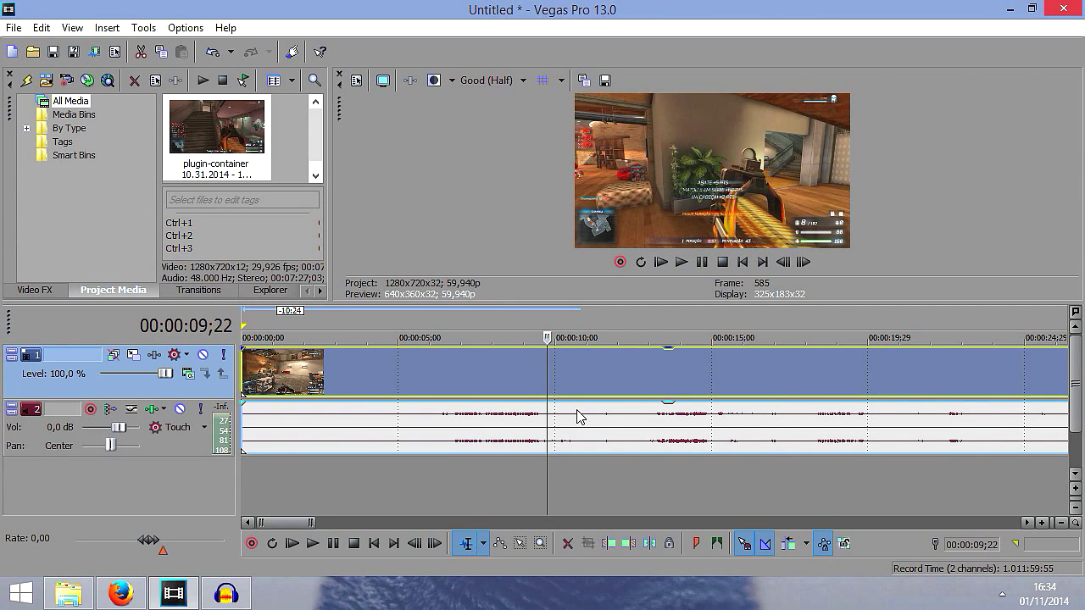
{"action": "left_click", "coordinate": [653, 381]}
{"action": "left_click", "coordinate": [623, 365]}
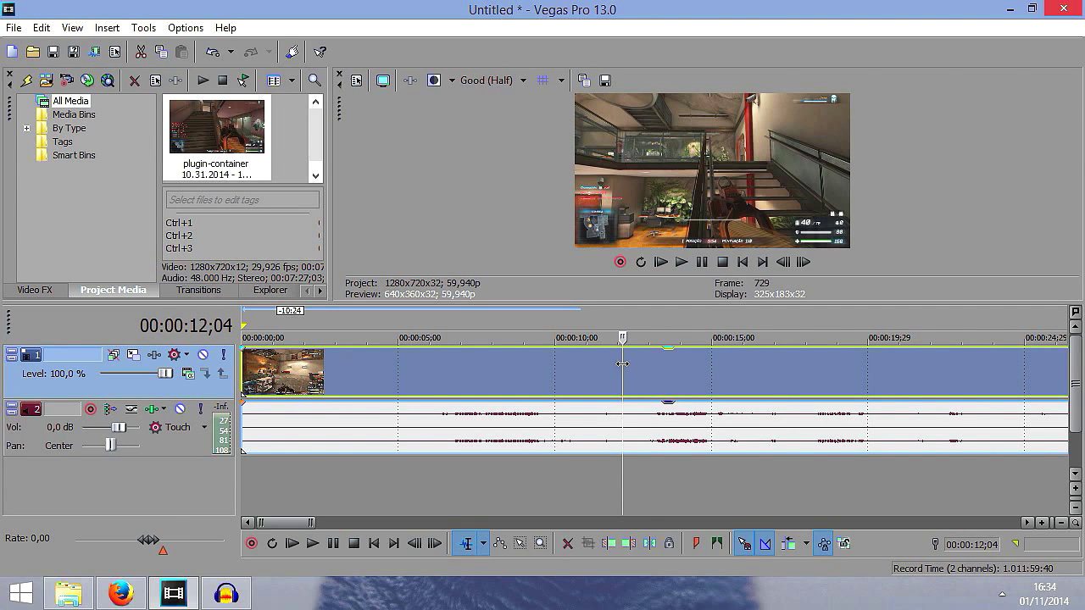
{"action": "key", "text": "s"}
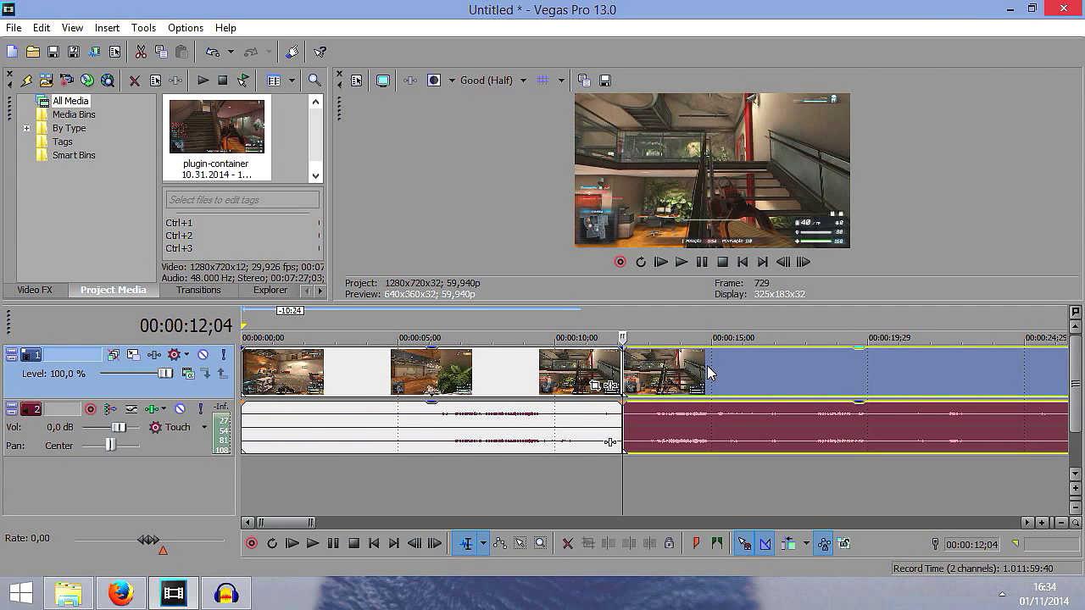
{"action": "left_click", "coordinate": [649, 361]}
{"action": "key", "text": "Delete"}
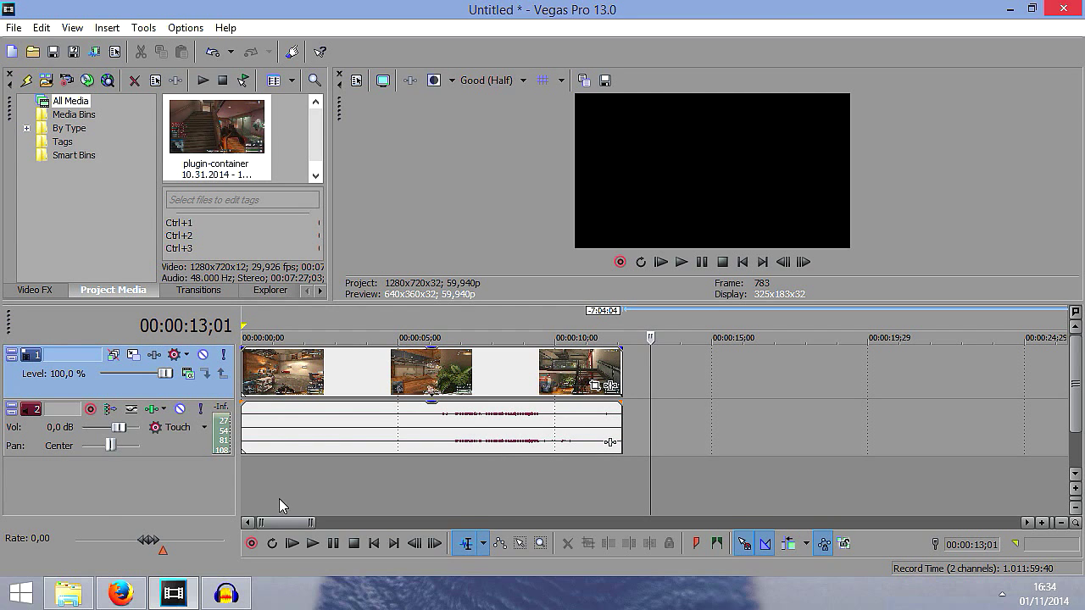
Add the Flosstradamus - Moshpit Ft. Casino song from the Downloads folder to a new audio track, starting at about 2 s
{"action": "left_click", "coordinate": [61, 597]}
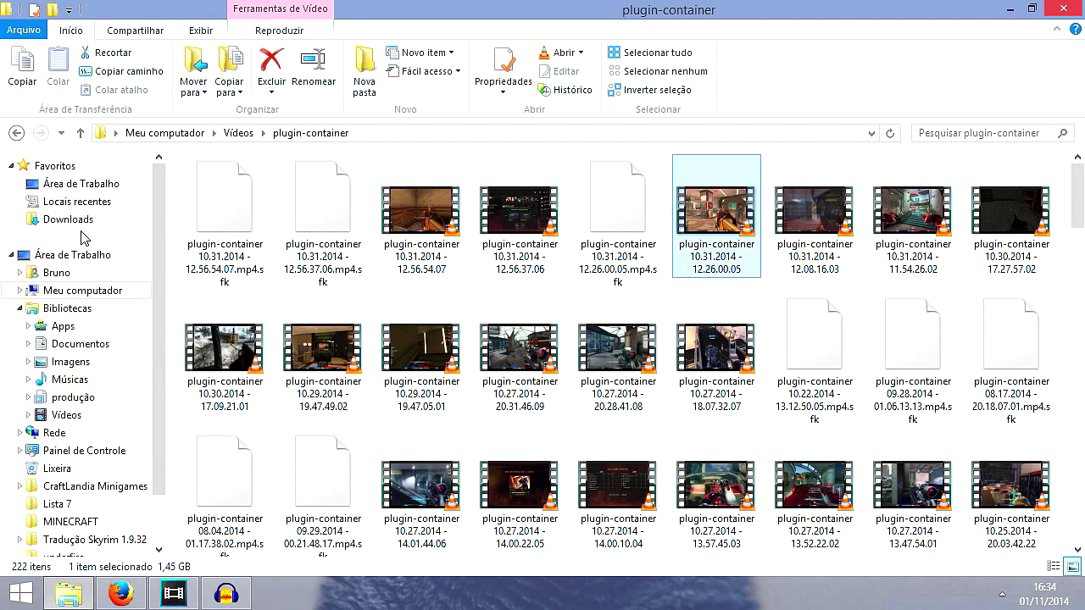
{"action": "left_click", "coordinate": [108, 218]}
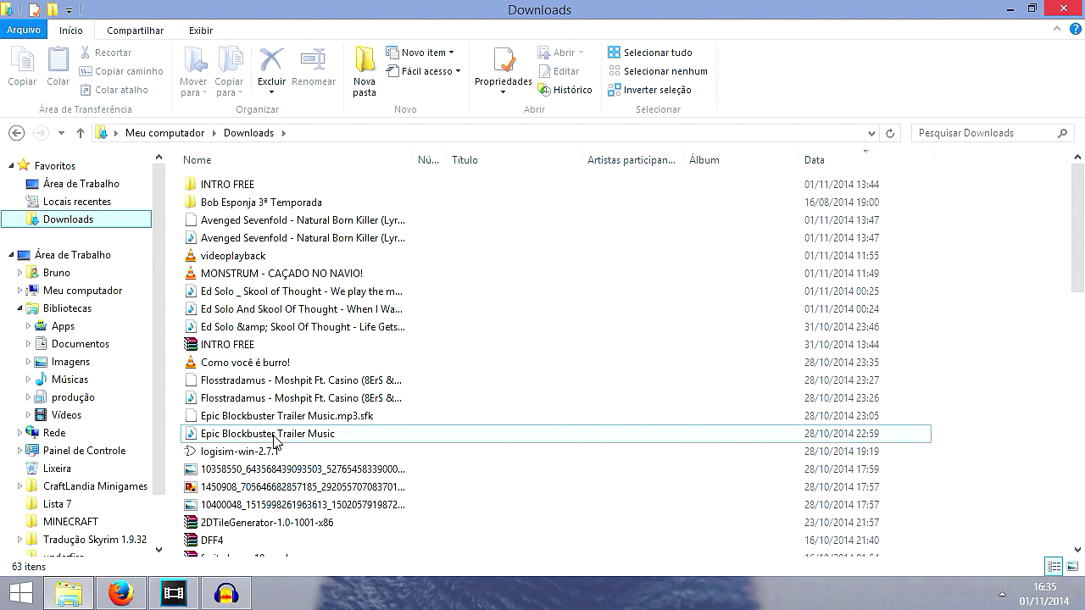
{"action": "left_click", "coordinate": [245, 398]}
{"action": "left_click_drag", "start_coordinate": [223, 406], "coordinate": [314, 489]}
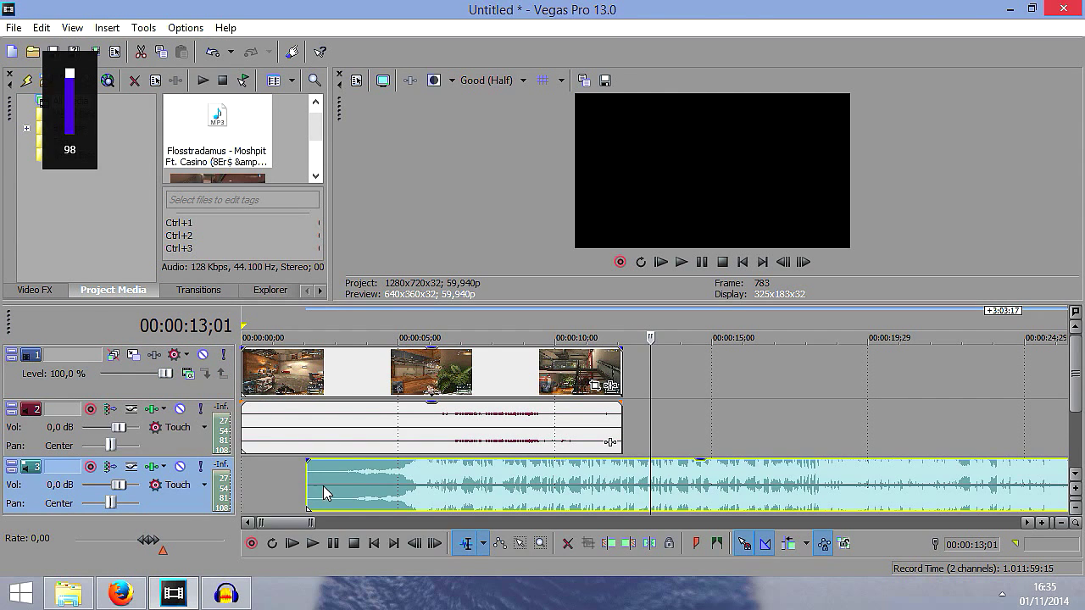
Lower the computer's sound volume to 62
{"action": "key", "text": "XF86AudioLowerVolume"}
{"action": "key", "text": "XF86AudioLowerVolume"}
{"action": "key", "text": "XF86AudioLowerVolume"}
{"action": "key", "text": "XF86AudioLowerVolume"}
{"action": "key", "text": "XF86AudioLowerVolume"}
{"action": "key", "text": "XF86AudioLowerVolume"}
{"action": "key", "text": "XF86AudioLowerVolume"}
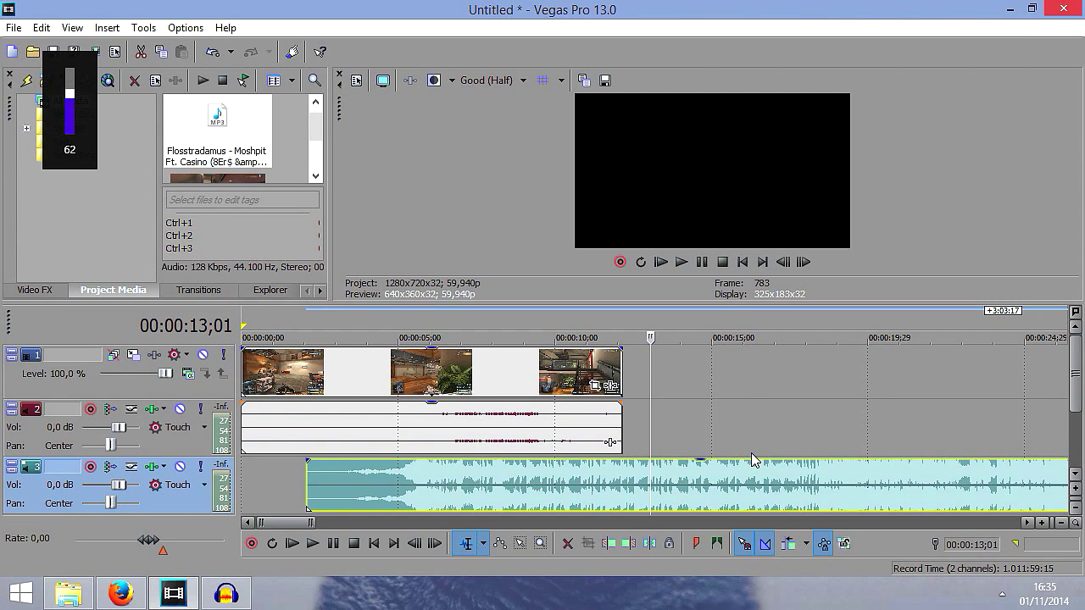
Look over the song's waveform past the end of the gameplay clip for a suitable section
{"action": "left_click", "coordinate": [691, 470]}
{"action": "scroll", "coordinate": [720, 488], "scroll_direction": "up", "scroll_amount": 1}
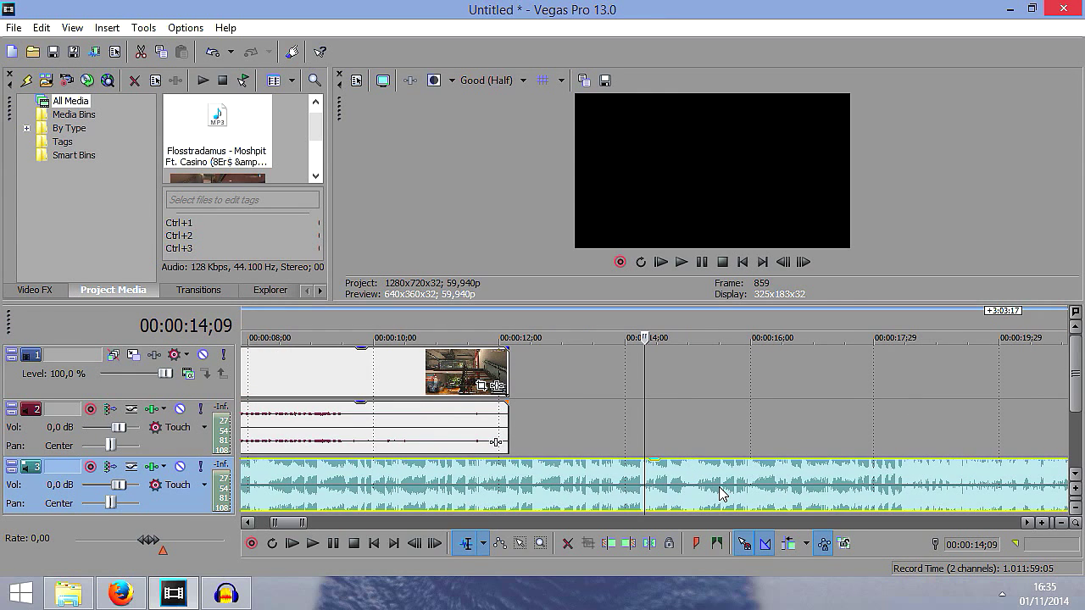
{"action": "scroll", "coordinate": [720, 488], "scroll_direction": "down", "scroll_amount": 1}
{"action": "scroll", "coordinate": [687, 490], "scroll_direction": "down", "scroll_amount": 3}
{"action": "left_click", "coordinate": [600, 489]}
{"action": "left_click", "coordinate": [529, 488]}
{"action": "scroll", "coordinate": [529, 488], "scroll_direction": "up", "scroll_amount": 5}
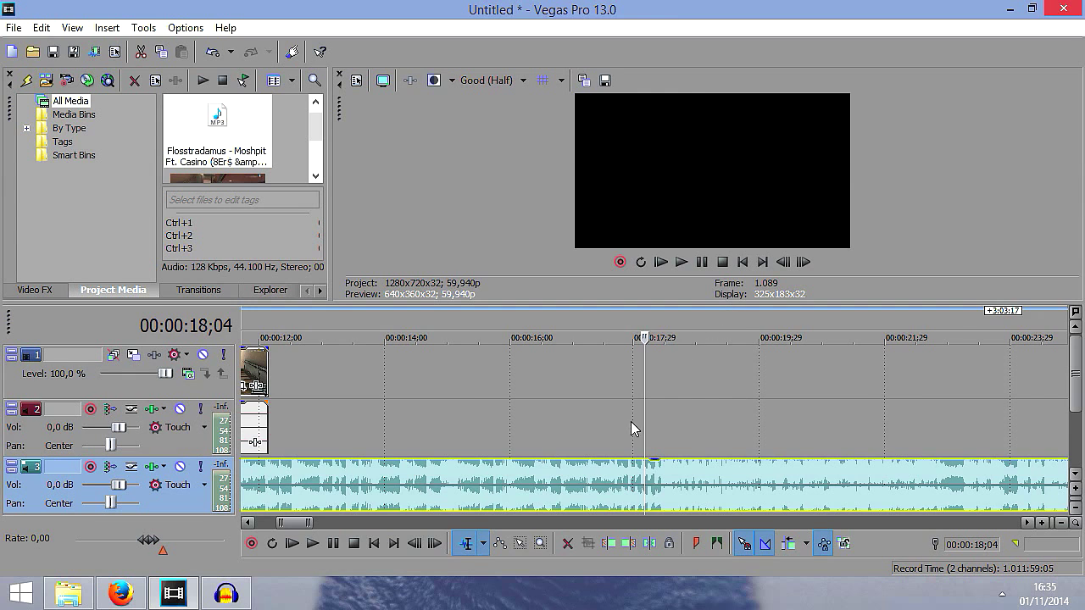
{"action": "scroll", "coordinate": [640, 449], "scroll_direction": "down", "scroll_amount": 3}
{"action": "left_click", "coordinate": [901, 484]}
{"action": "left_click", "coordinate": [763, 432]}
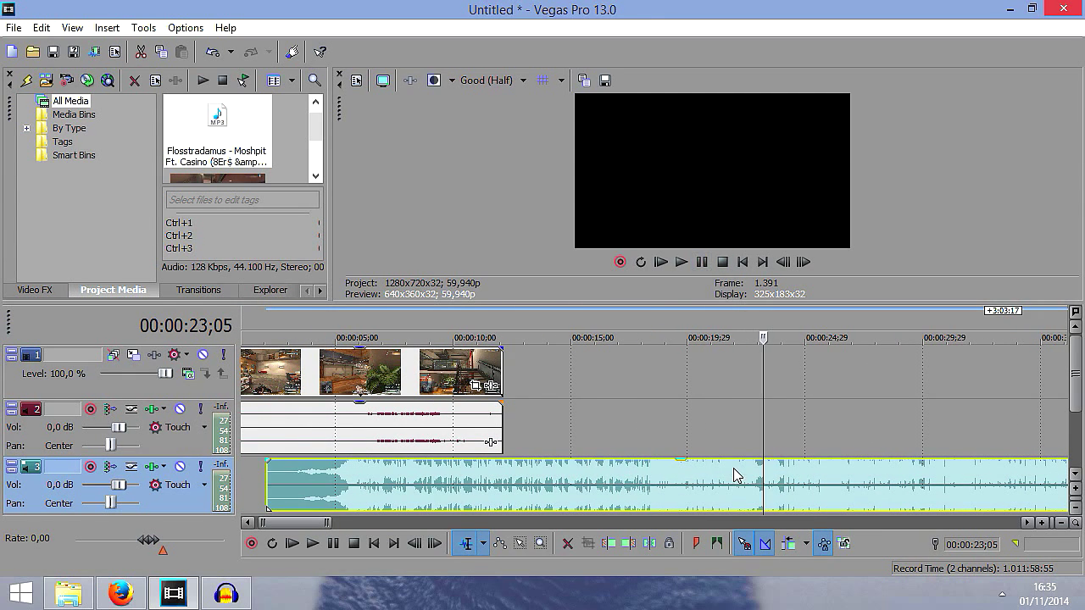
{"action": "mouse_move", "coordinate": [748, 463]}
{"action": "left_mouse_down"}
{"action": "mouse_move", "coordinate": [750, 506]}
{"action": "mouse_move", "coordinate": [748, 458]}
{"action": "left_mouse_up"}
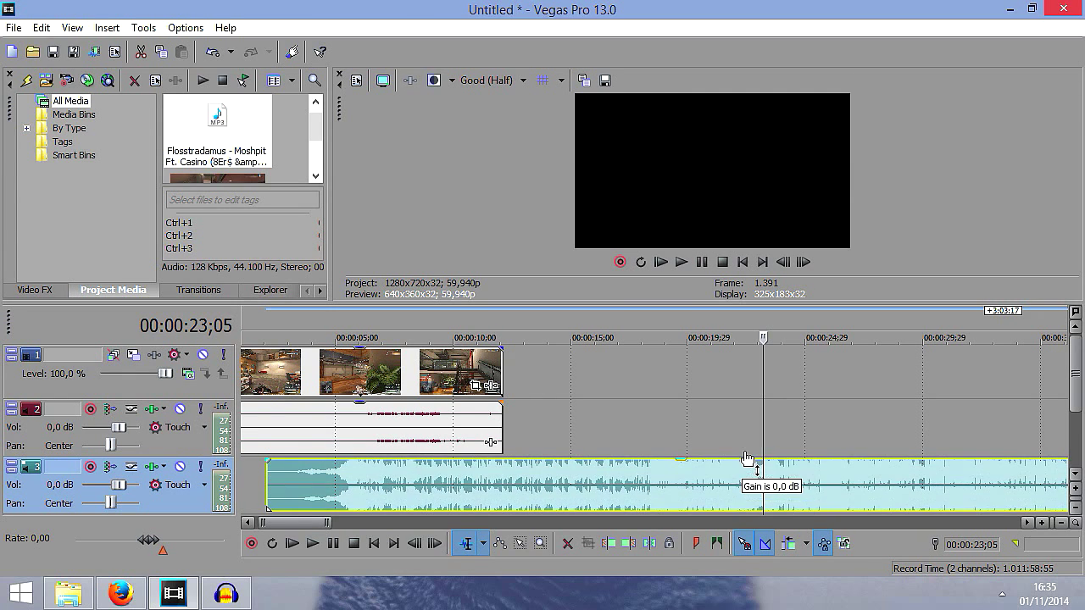
Play the song from about 24 s, skipping ahead to 00:00:35;00 and 00:00:38;26, to find where the beat drops
{"action": "left_click", "coordinate": [703, 262]}
{"action": "left_click", "coordinate": [703, 262]}
{"action": "scroll", "coordinate": [900, 501], "scroll_direction": "down", "scroll_amount": 2}
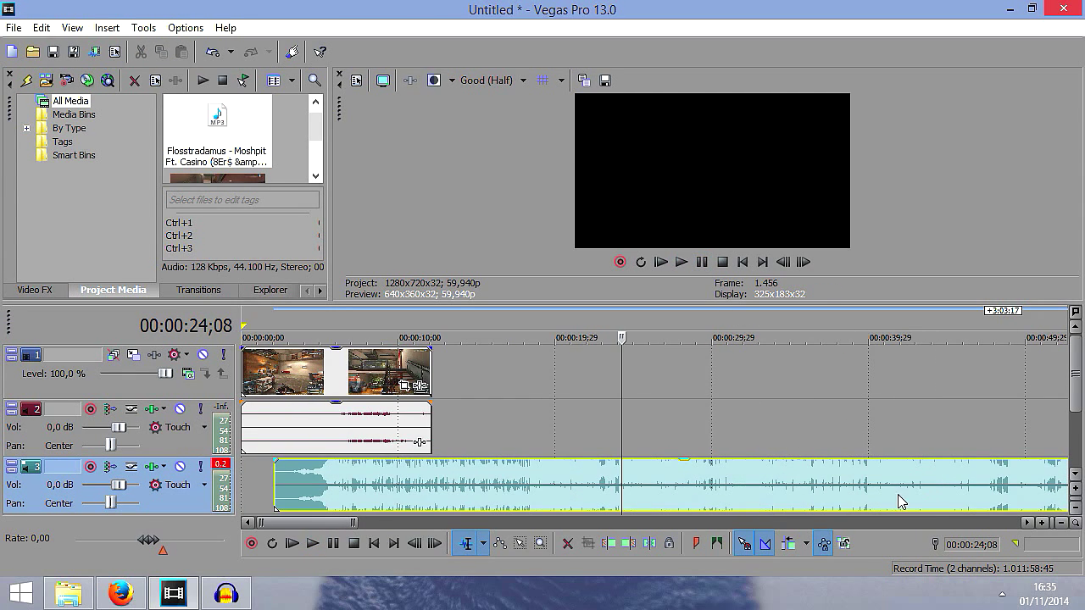
{"action": "left_click", "coordinate": [681, 262]}
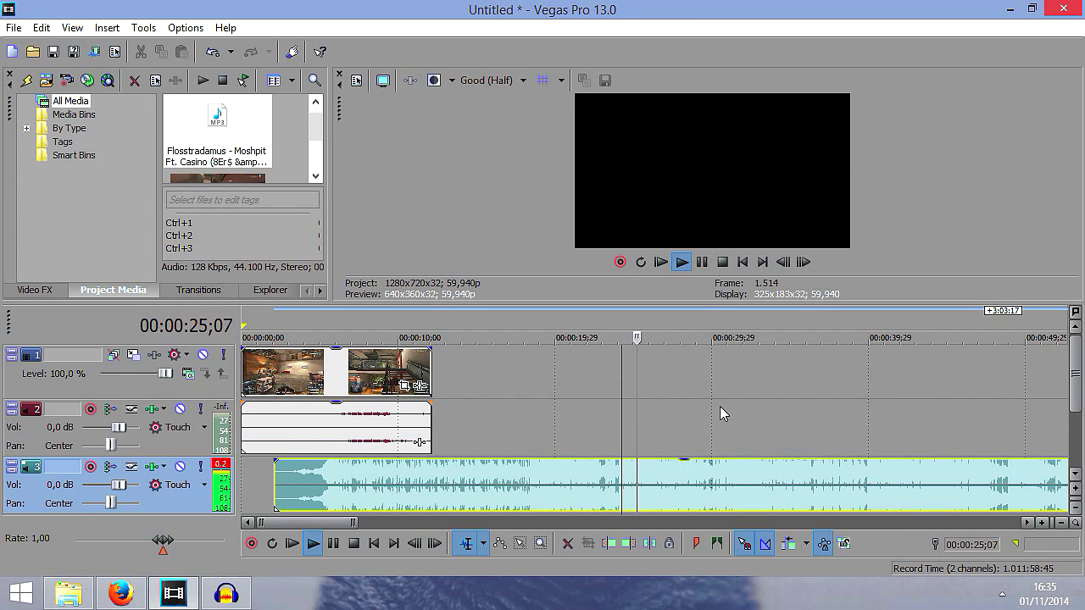
{"action": "scroll", "coordinate": [736, 445], "scroll_direction": "down", "scroll_amount": 1}
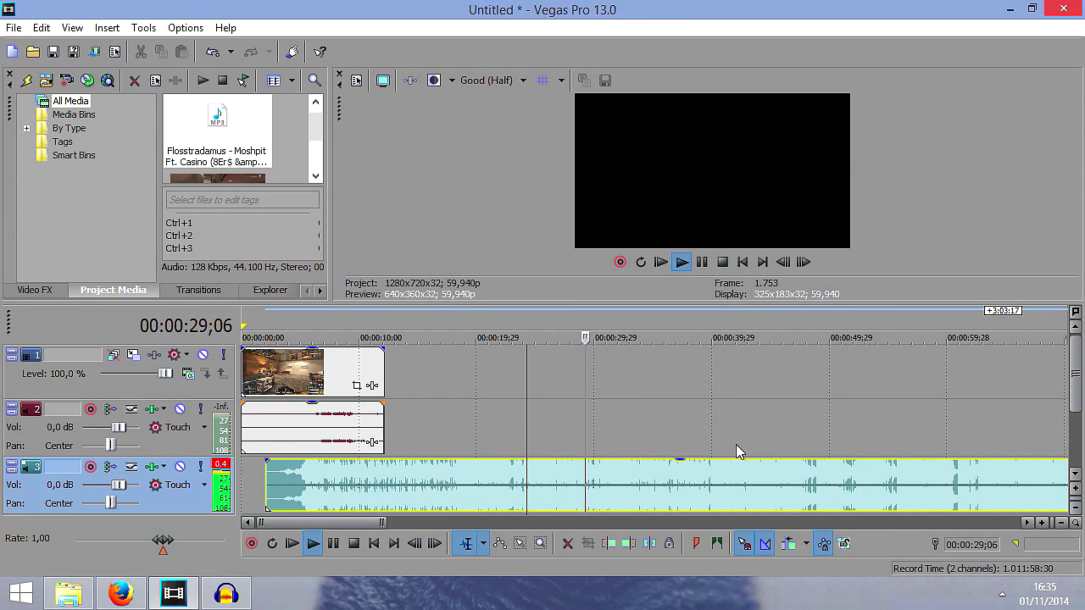
{"action": "left_click", "coordinate": [654, 474]}
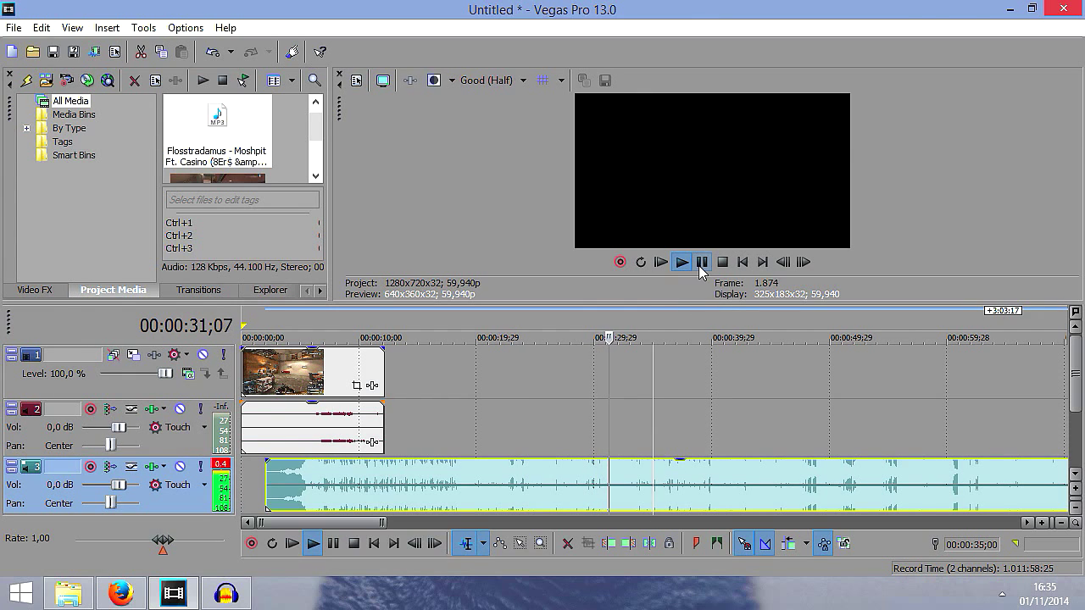
{"action": "left_click", "coordinate": [700, 482]}
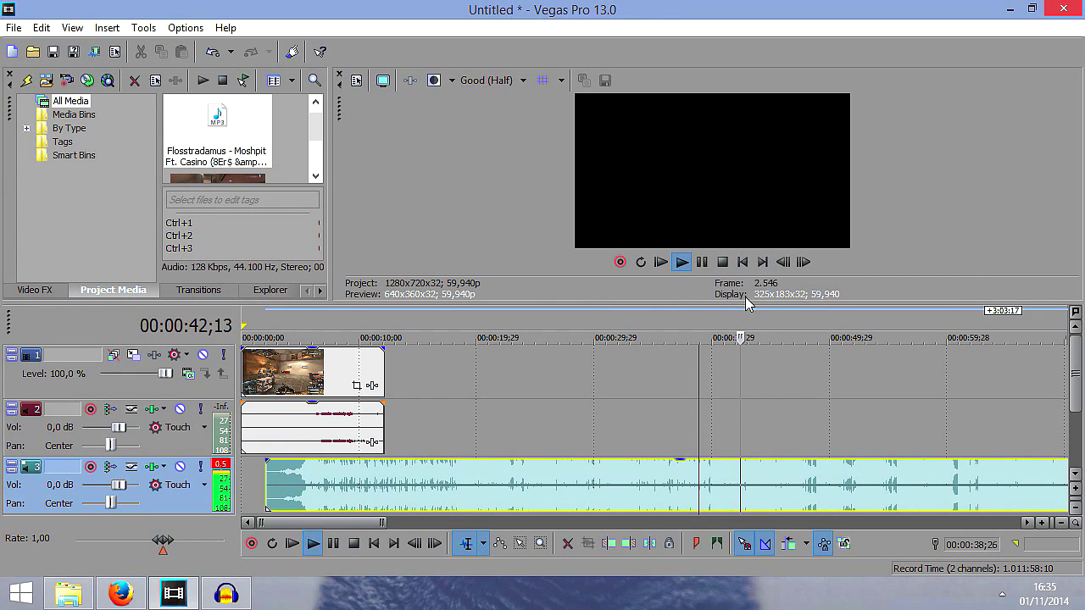
{"action": "scroll", "coordinate": [801, 475], "scroll_direction": "up", "scroll_amount": 3}
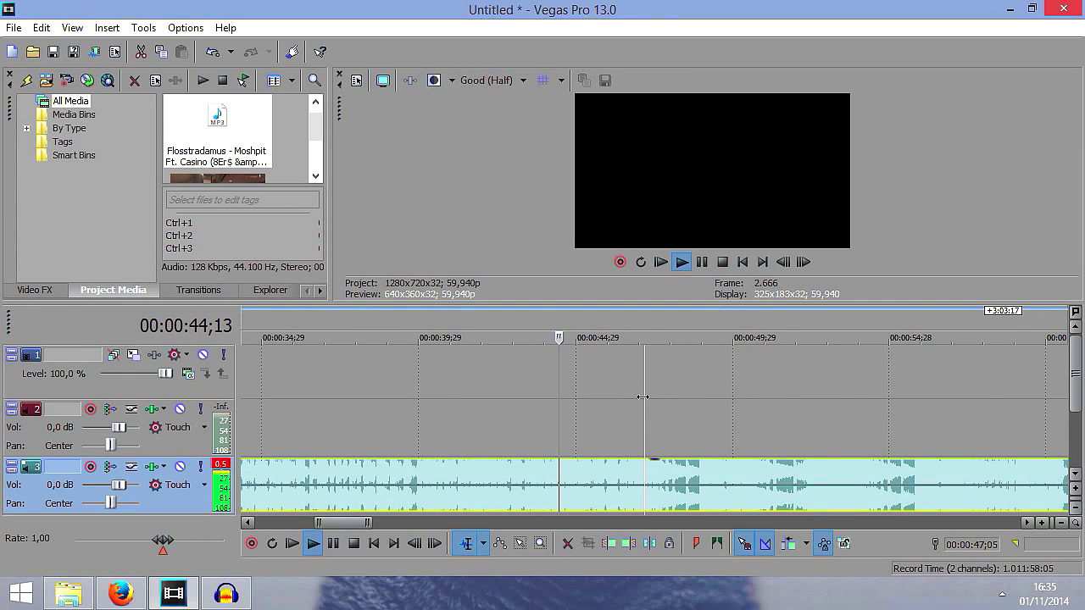
{"action": "left_click", "coordinate": [707, 262]}
{"action": "double_click", "coordinate": [707, 264]}
Split the song at the drop at 00:00:46;24 and delete the part before the cut
{"action": "scroll", "coordinate": [693, 498], "scroll_direction": "up", "scroll_amount": 3}
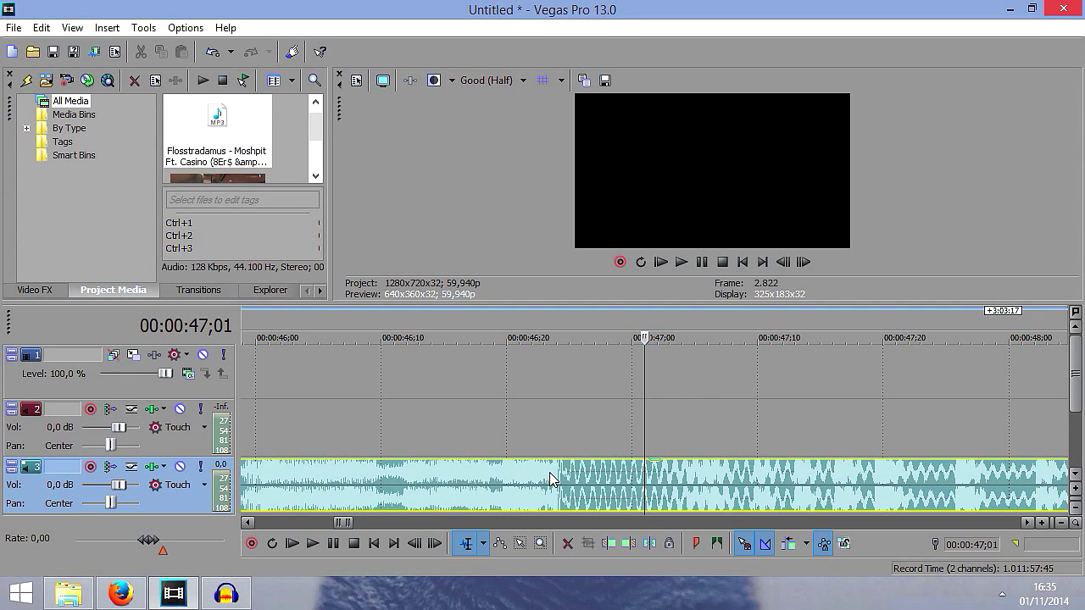
{"action": "scroll", "coordinate": [573, 479], "scroll_direction": "up", "scroll_amount": 3}
{"action": "left_click", "coordinate": [470, 483]}
{"action": "key", "text": "s"}
{"action": "scroll", "coordinate": [589, 497], "scroll_direction": "down", "scroll_amount": 15}
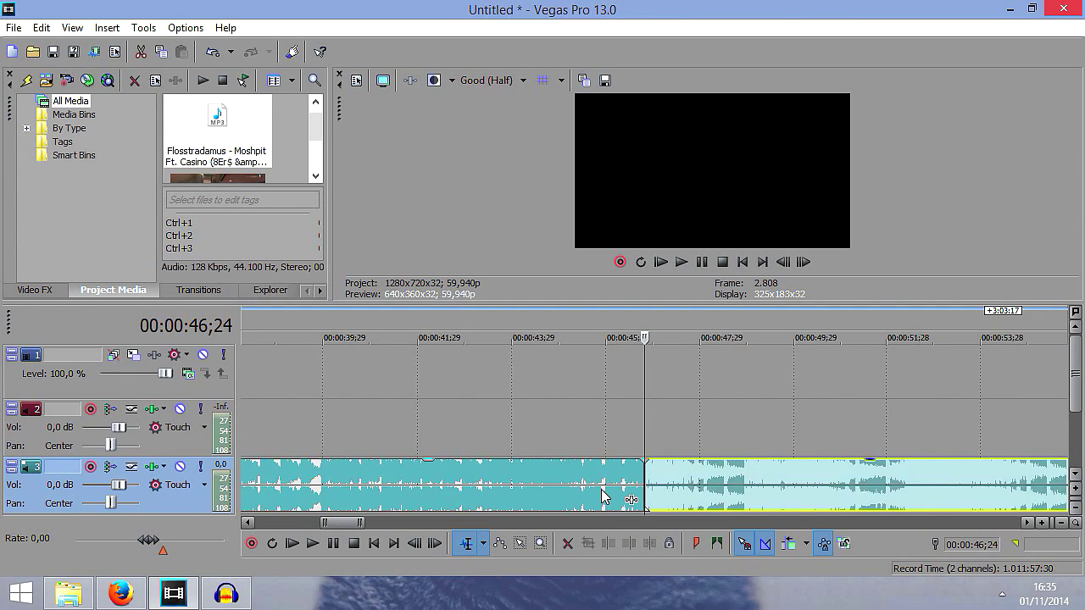
{"action": "left_click", "coordinate": [526, 470]}
{"action": "key", "text": "Delete"}
{"action": "scroll", "coordinate": [593, 466], "scroll_direction": "down", "scroll_amount": 4}
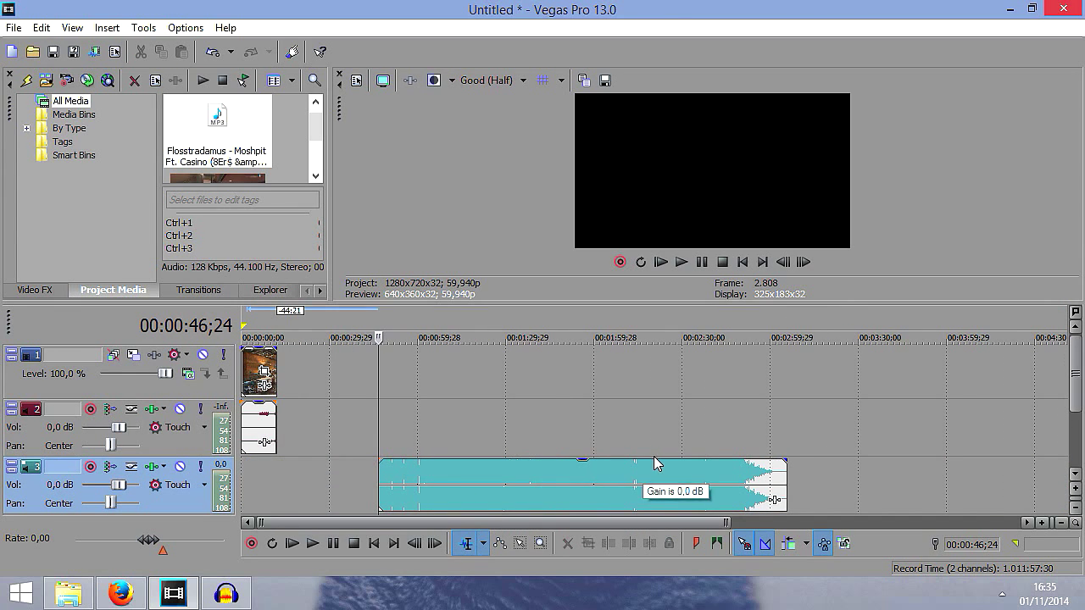
Trim the song's end off at about 1:32 and move the remaining piece to the start of the timeline
{"action": "scroll", "coordinate": [488, 505], "scroll_direction": "up", "scroll_amount": 5}
{"action": "scroll", "coordinate": [811, 496], "scroll_direction": "down", "scroll_amount": 4}
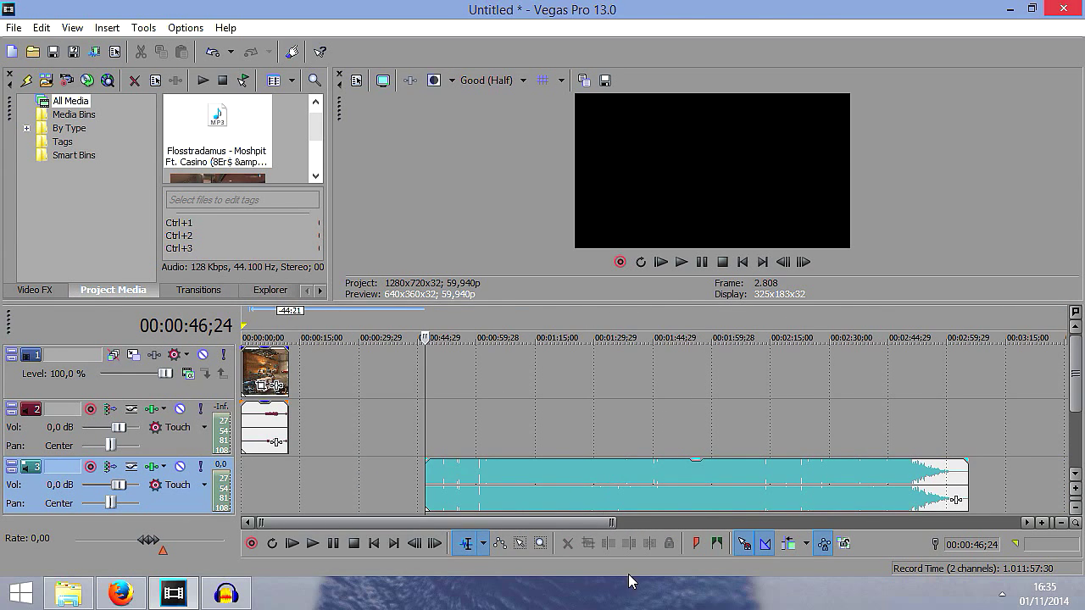
{"action": "left_click", "coordinate": [603, 484]}
{"action": "key", "text": "s"}
{"action": "left_click", "coordinate": [674, 490]}
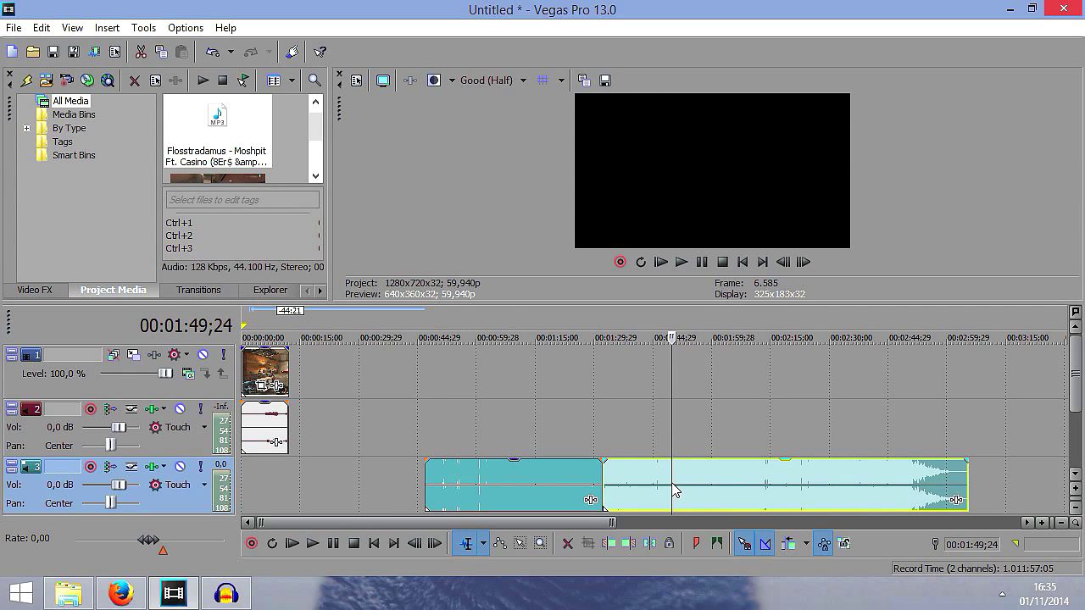
{"action": "key", "text": "Delete"}
{"action": "left_click_drag", "start_coordinate": [467, 485], "coordinate": [203, 459]}
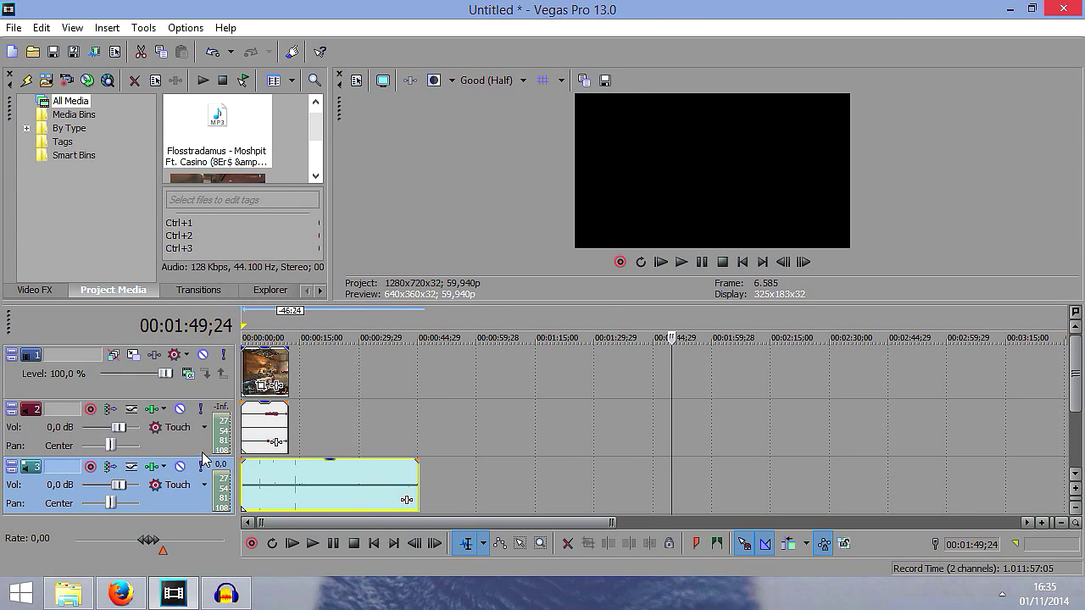
Step frame by frame through the gameplay clip around 6 s to look for the first shot
{"action": "left_click", "coordinate": [258, 424]}
{"action": "scroll", "coordinate": [258, 424], "scroll_direction": "up", "scroll_amount": 8}
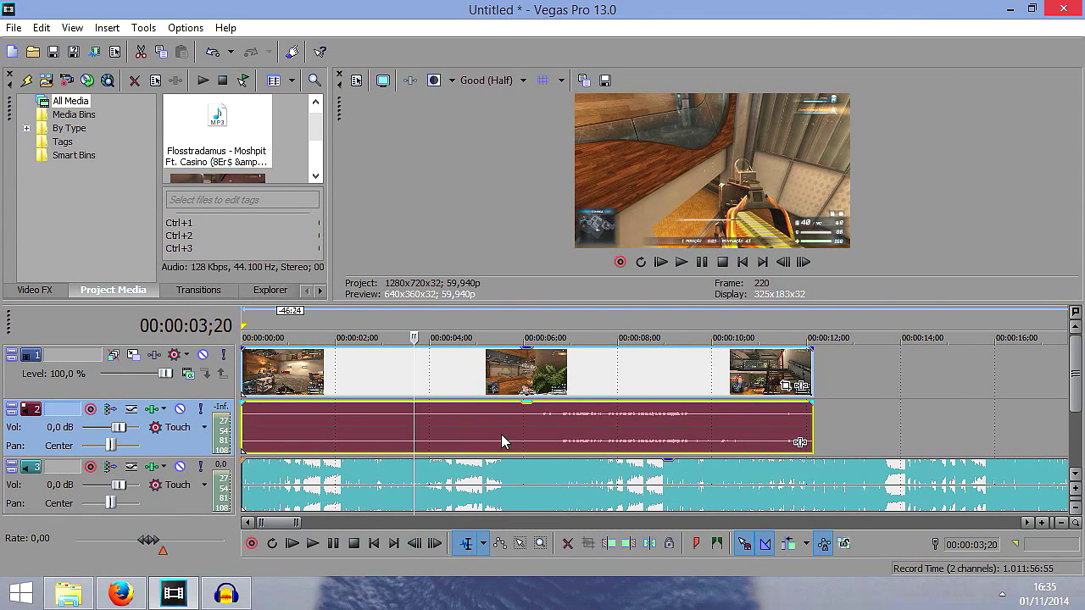
{"action": "left_click", "coordinate": [548, 427]}
{"action": "scroll", "coordinate": [553, 431], "scroll_direction": "up", "scroll_amount": 2}
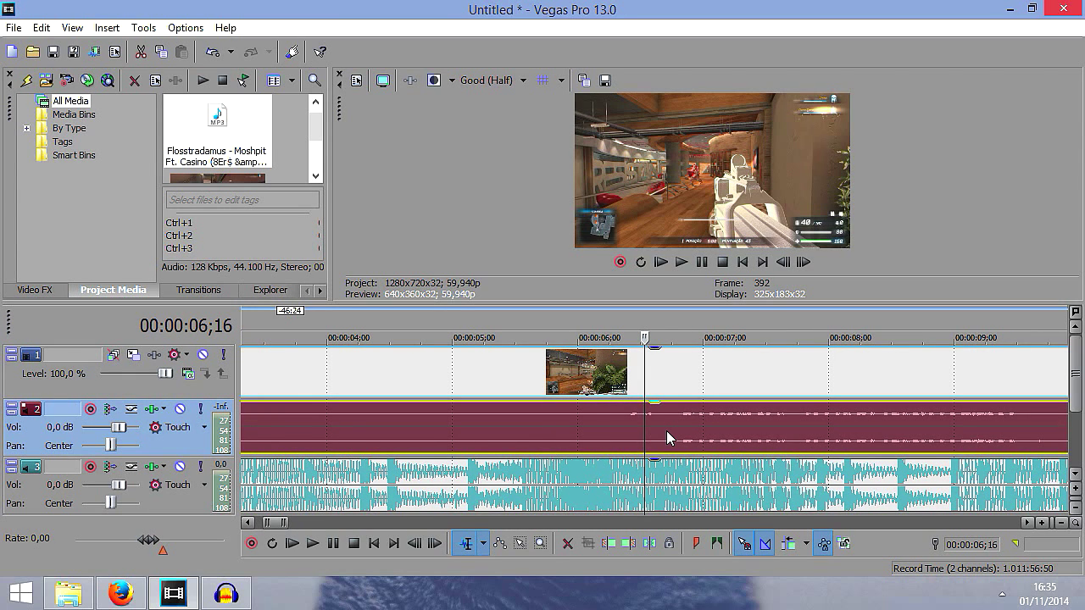
{"action": "left_click", "coordinate": [660, 421]}
{"action": "key", "text": "Right"}
{"action": "key", "text": "Right"}
{"action": "key", "text": "Right"}
{"action": "key", "text": "Right"}
{"action": "key", "text": "Right"}
{"action": "key", "text": "Right"}
{"action": "key", "text": "Right"}
{"action": "key", "text": "Right"}
{"action": "key", "text": "Right"}
{"action": "key", "text": "Right"}
{"action": "key", "text": "Right"}
{"action": "key", "text": "Right"}
{"action": "key", "text": "Right"}
{"action": "key", "text": "Right"}
{"action": "key", "text": "Right"}
{"action": "key", "text": "Right"}
{"action": "key", "text": "Right"}
{"action": "key", "text": "Right"}
{"action": "key", "text": "Right"}
{"action": "key", "text": "Right"}
{"action": "key", "text": "Right"}
{"action": "key", "text": "Right"}
{"action": "key", "text": "Right"}
{"action": "key", "text": "Right"}
{"action": "key", "text": "Right"}
{"action": "scroll", "coordinate": [812, 413], "scroll_direction": "down", "scroll_amount": 2}
{"action": "key", "text": "Right"}
{"action": "key", "text": "Right"}
{"action": "left_click", "coordinate": [591, 427]}
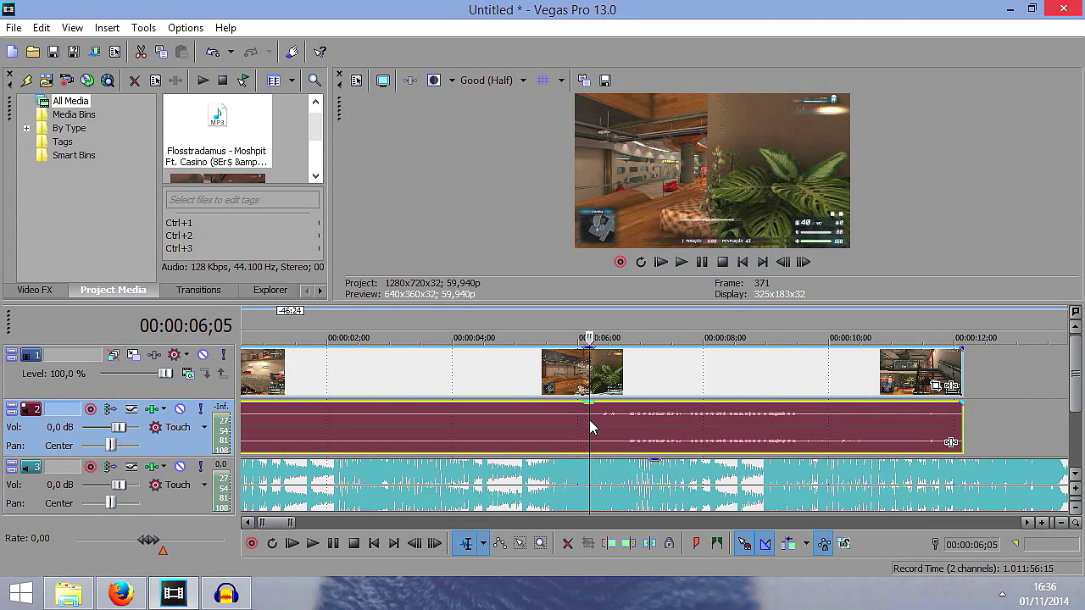
Try shifting the gameplay clip and its audio so that they start at about 3 s
{"action": "left_click", "coordinate": [610, 377]}
{"action": "left_click_drag", "start_coordinate": [440, 440], "coordinate": [504, 380]}
{"action": "left_click", "coordinate": [509, 375]}
{"action": "left_click", "coordinate": [503, 421]}
{"action": "left_click", "coordinate": [502, 389]}
{"action": "left_click", "coordinate": [502, 417]}
{"action": "left_click", "coordinate": [478, 419]}
{"action": "left_click", "coordinate": [463, 368]}
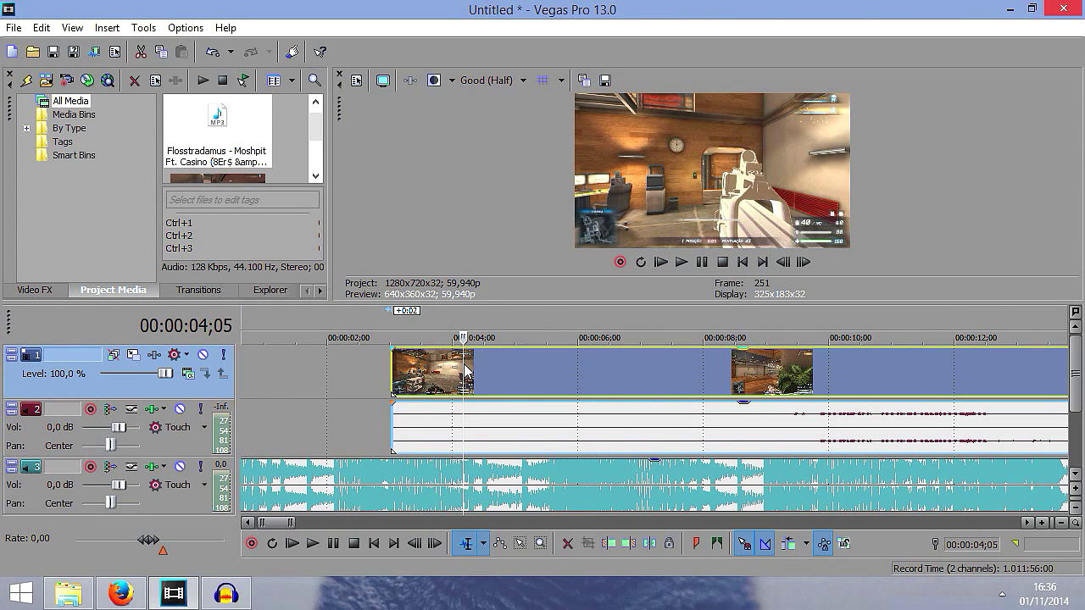
Put the gameplay clip back at the timeline start without its own audio and move the song up onto track 2
{"action": "left_click_drag", "start_coordinate": [515, 437], "coordinate": [293, 384]}
{"action": "scroll", "coordinate": [360, 414], "scroll_direction": "down", "scroll_amount": 3}
{"action": "left_click_drag", "start_coordinate": [261, 496], "coordinate": [243, 417]}
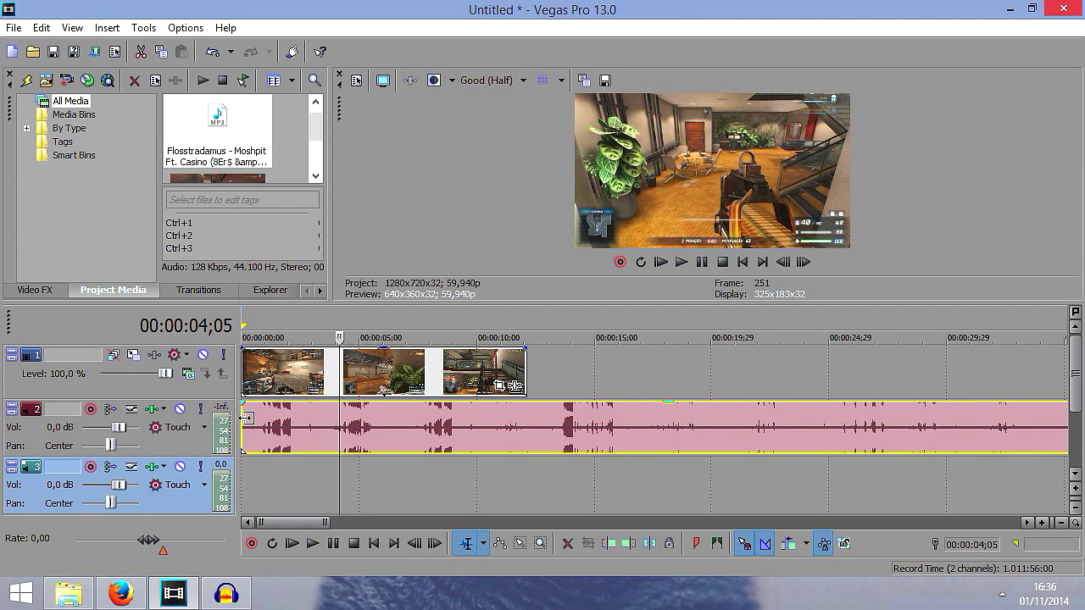
Review the gameplay clip from its beginning and advance by frames from 00:00:06;03 towards the first shot
{"action": "left_click", "coordinate": [275, 386]}
{"action": "scroll", "coordinate": [386, 396], "scroll_direction": "up", "scroll_amount": 3}
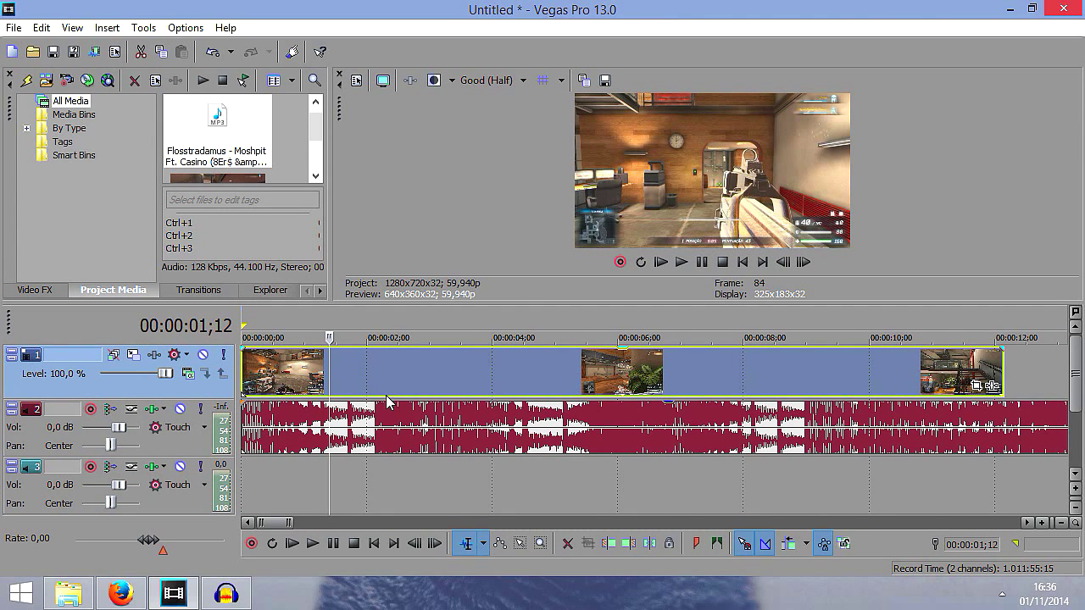
{"action": "left_click", "coordinate": [267, 368]}
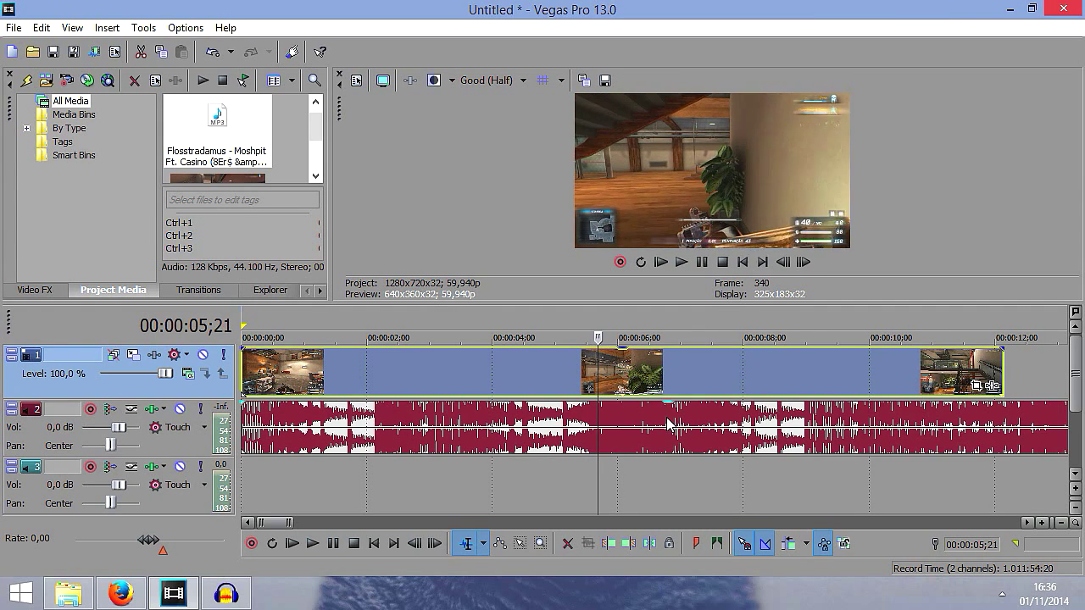
{"action": "scroll", "coordinate": [640, 415], "scroll_direction": "down", "scroll_amount": 2}
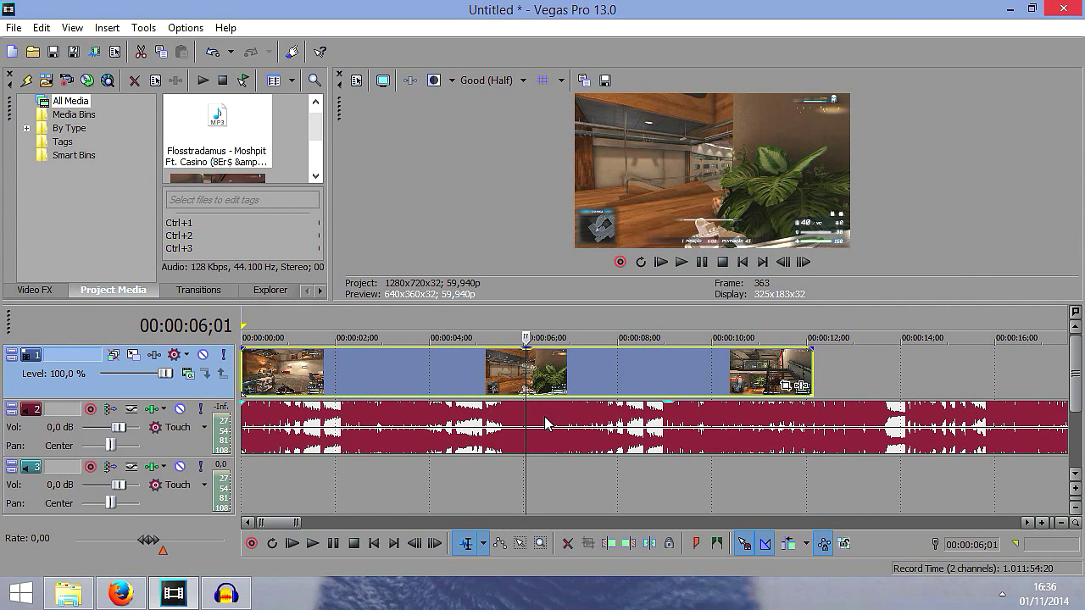
{"action": "scroll", "coordinate": [527, 370], "scroll_direction": "up", "scroll_amount": 3}
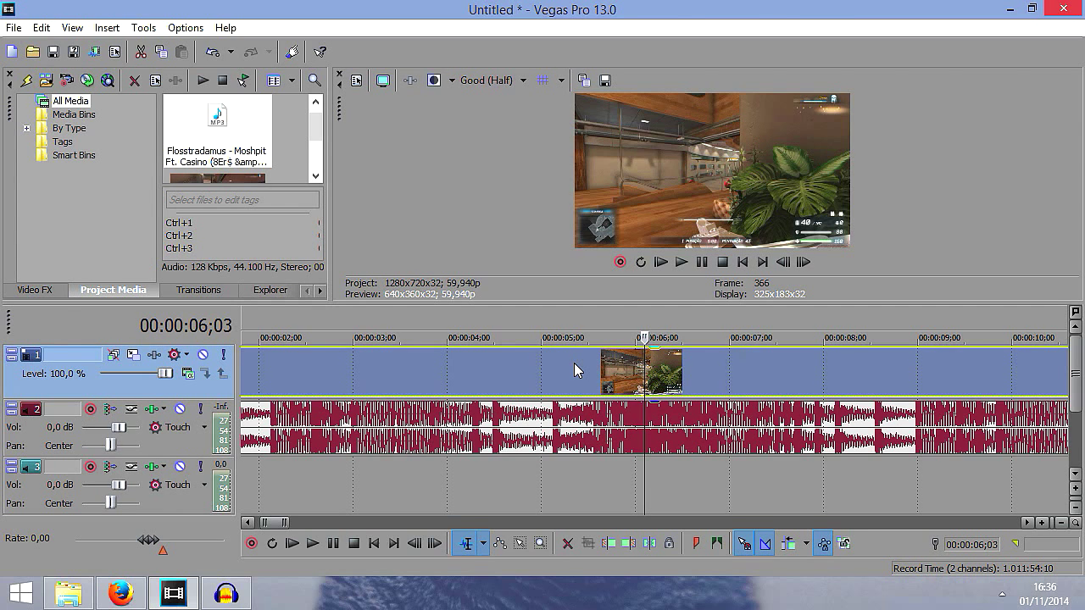
{"action": "key", "text": "Right"}
{"action": "key", "text": "Right"}
{"action": "key", "text": "Right"}
{"action": "key", "text": "Right"}
{"action": "key", "text": "Right"}
{"action": "key", "text": "Right"}
{"action": "key", "text": "Right"}
{"action": "key", "text": "Right"}
{"action": "key", "text": "Right"}
{"action": "key", "text": "Right"}
{"action": "key", "text": "Right"}
{"action": "key", "text": "Right"}
{"action": "key", "text": "Right"}
{"action": "key", "text": "Right"}
{"action": "key", "text": "Right"}
{"action": "key", "text": "Right"}
{"action": "key", "text": "Right"}
{"action": "key", "text": "Right"}
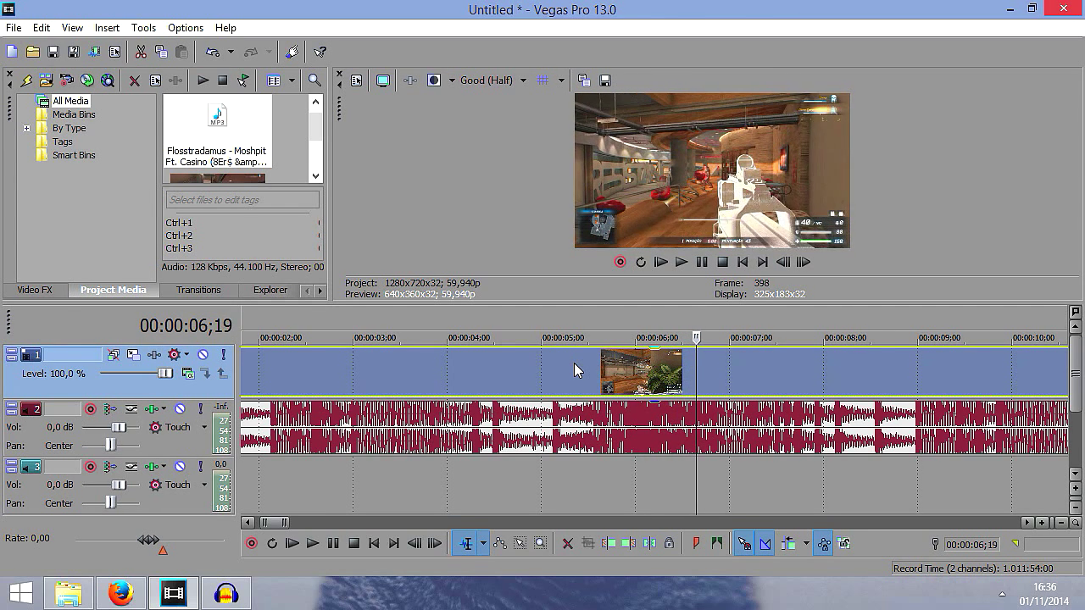
{"action": "key", "text": "space"}
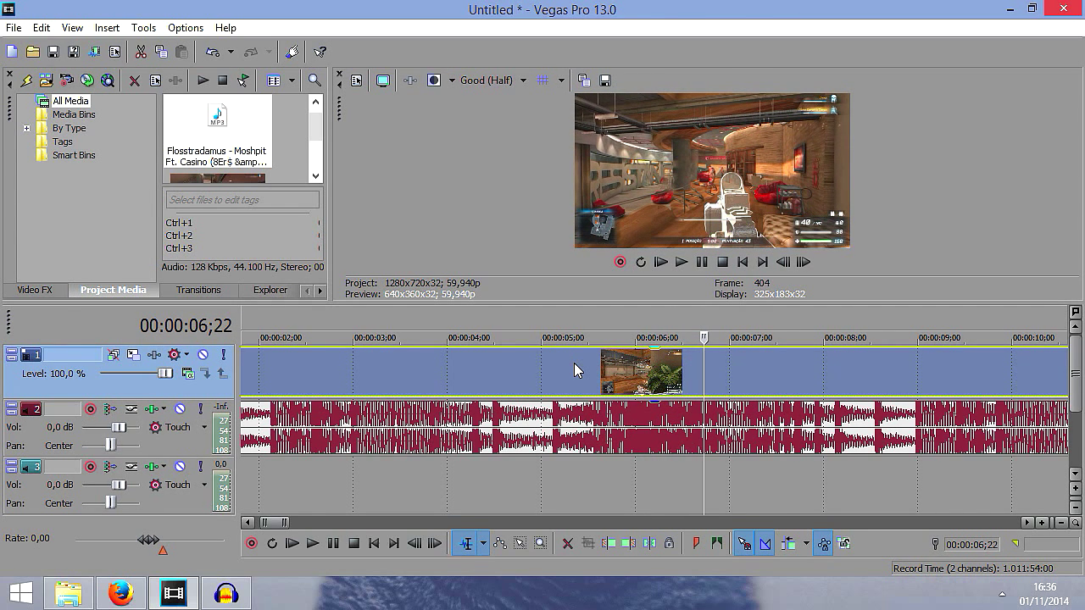
Place the playhead on the exact frame where the first shot is fired, frame 409 at 00:00:06;24
{"action": "left_click", "coordinate": [710, 369]}
{"action": "scroll", "coordinate": [709, 369], "scroll_direction": "up", "scroll_amount": 2}
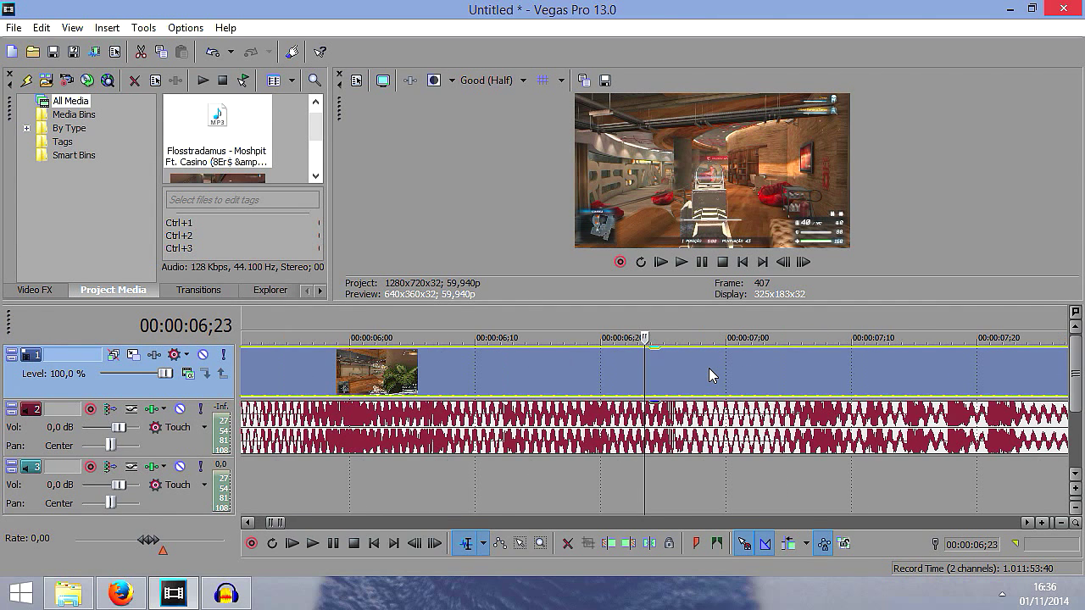
{"action": "key", "text": "Right"}
{"action": "key", "text": "Right"}
{"action": "key", "text": "Right"}
{"action": "key", "text": "Right"}
{"action": "scroll", "coordinate": [710, 373], "scroll_direction": "down", "scroll_amount": 3}
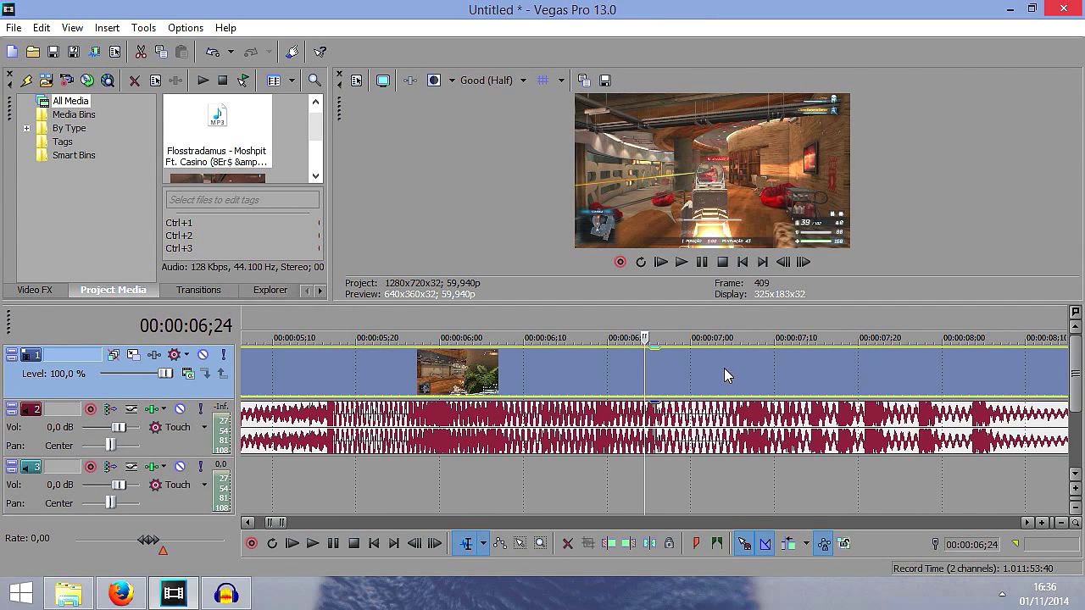
{"action": "scroll", "coordinate": [688, 449], "scroll_direction": "up", "scroll_amount": 5}
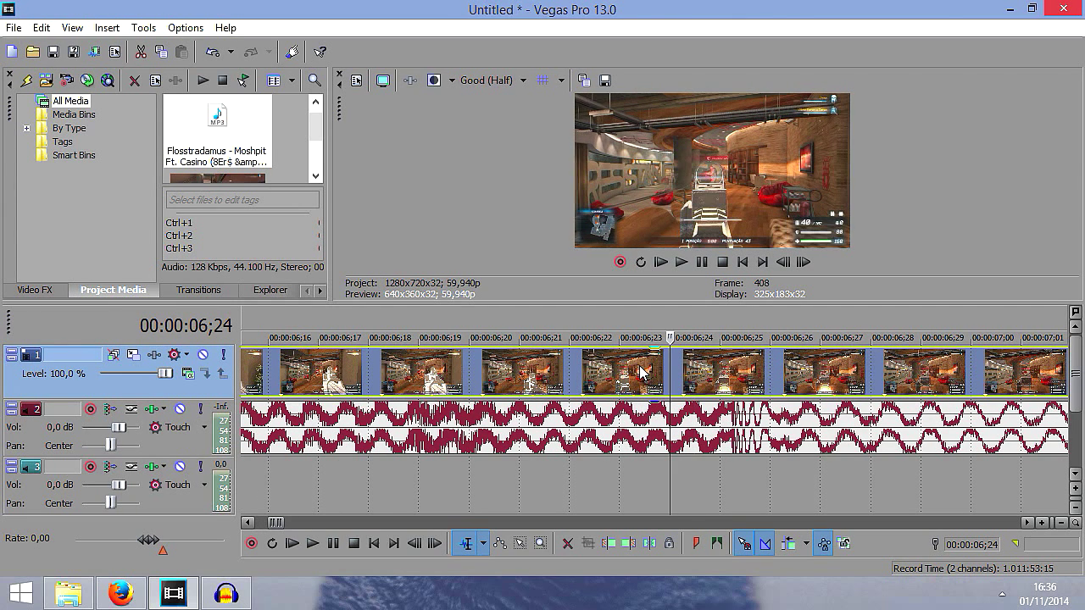
{"action": "scroll", "coordinate": [699, 377], "scroll_direction": "up", "scroll_amount": 2}
{"action": "scroll", "coordinate": [751, 397], "scroll_direction": "up", "scroll_amount": 2}
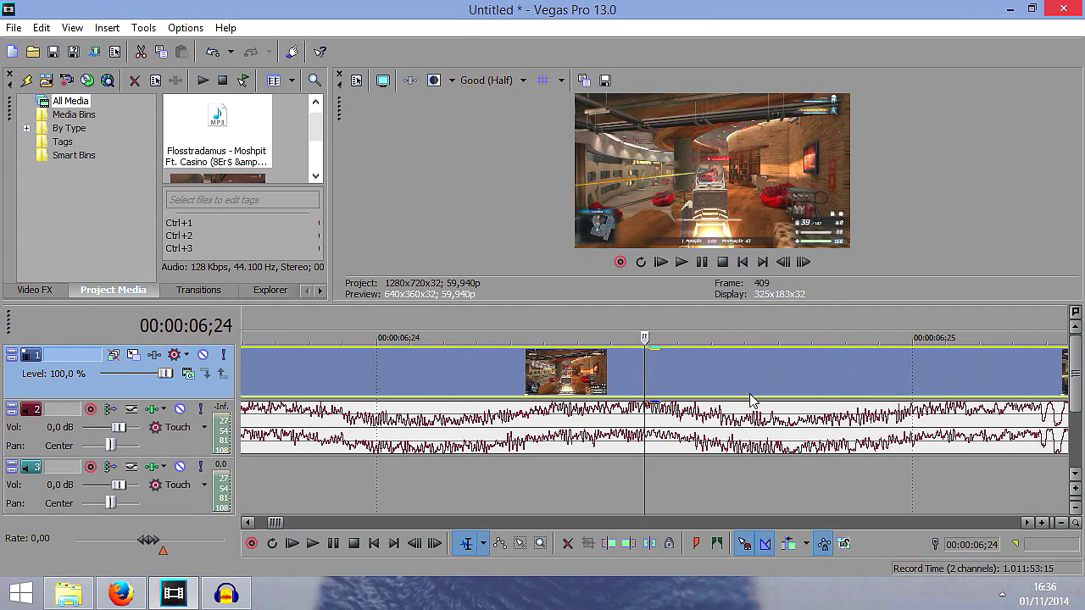
{"action": "key", "text": "Left"}
{"action": "key", "text": "Right"}
{"action": "key", "text": "Left"}
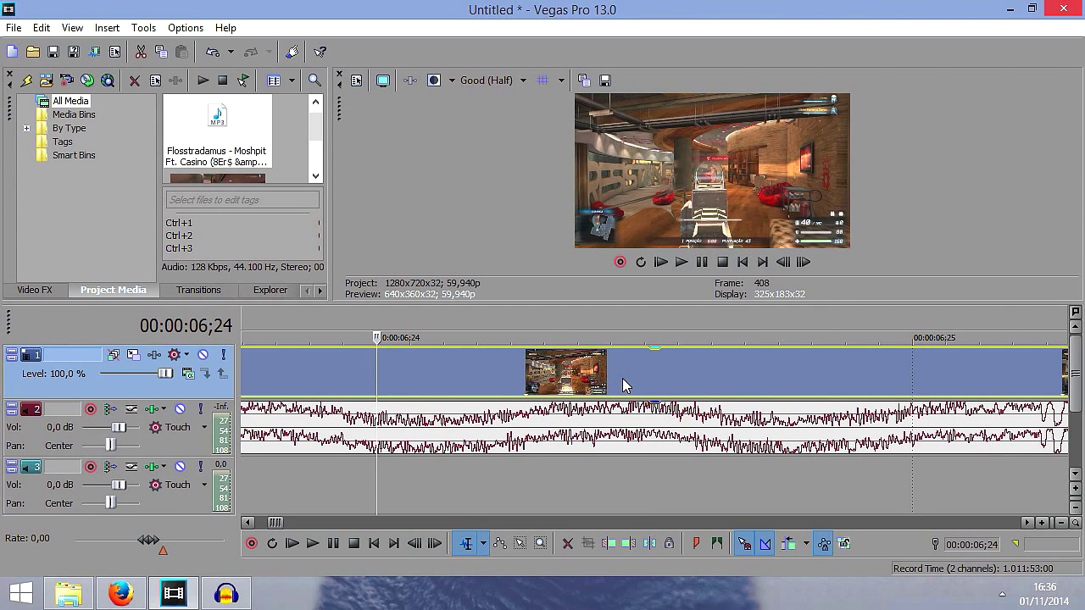
{"action": "key", "text": "Right"}
{"action": "key", "text": "Left"}
{"action": "scroll", "coordinate": [622, 378], "scroll_direction": "down", "scroll_amount": 3}
{"action": "key", "text": "Right"}
{"action": "scroll", "coordinate": [686, 371], "scroll_direction": "down", "scroll_amount": 2}
Move the song along track 2 so that it starts at the playhead, on the first shot at 00:00:06;24
{"action": "left_click_drag", "start_coordinate": [637, 439], "coordinate": [1084, 475]}
{"action": "left_click_drag", "start_coordinate": [1057, 420], "coordinate": [780, 454]}
{"action": "scroll", "coordinate": [780, 455], "scroll_direction": "down", "scroll_amount": 6}
{"action": "scroll", "coordinate": [609, 444], "scroll_direction": "down", "scroll_amount": 4}
{"action": "left_click_drag", "start_coordinate": [609, 443], "coordinate": [634, 452]}
{"action": "scroll", "coordinate": [633, 452], "scroll_direction": "up", "scroll_amount": 6}
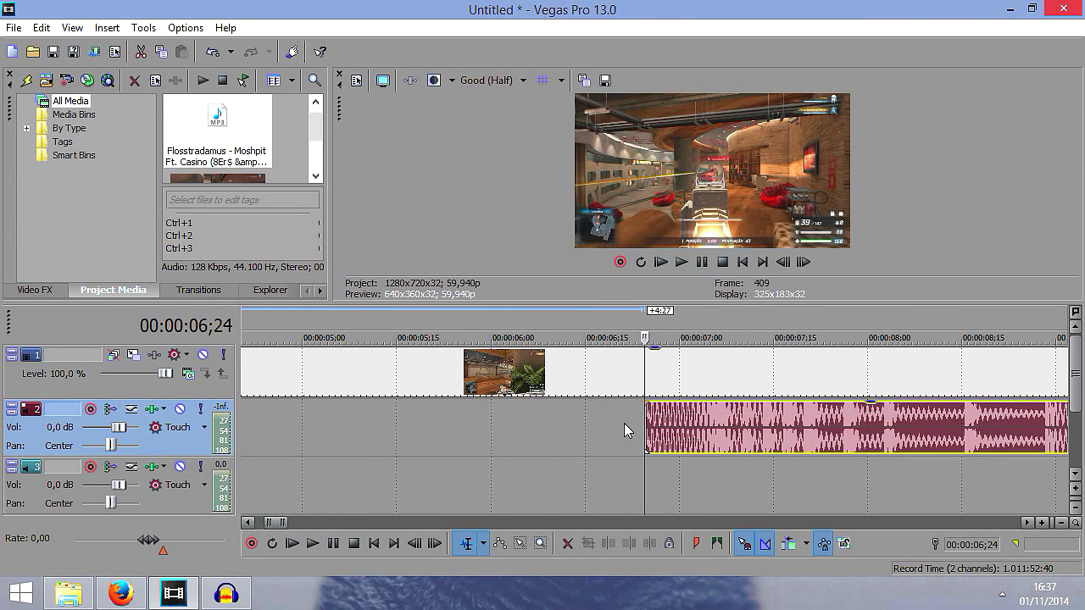
{"action": "scroll", "coordinate": [673, 457], "scroll_direction": "down", "scroll_amount": 6}
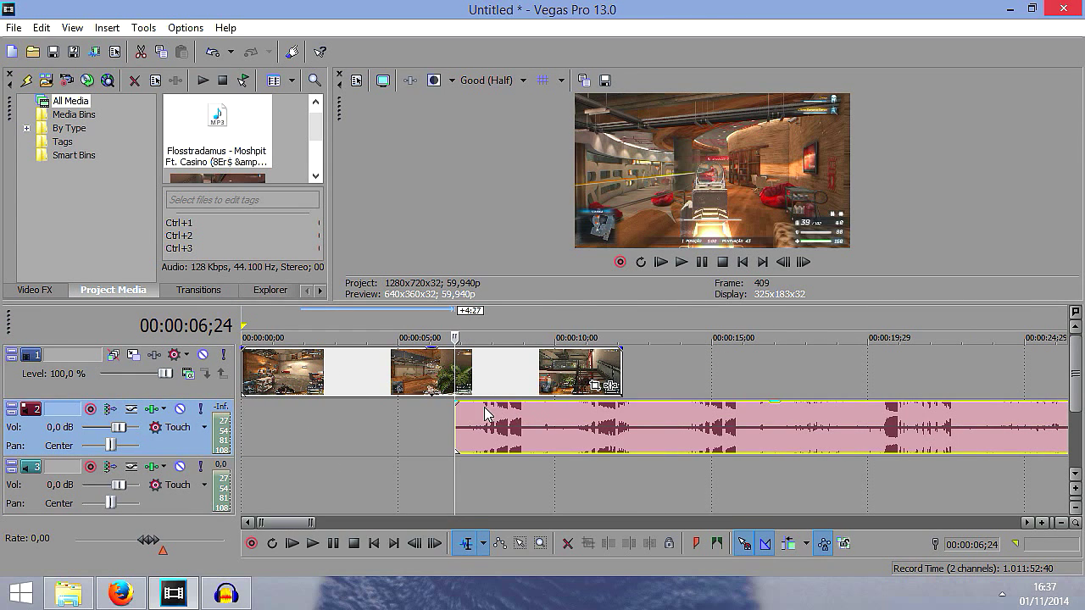
{"action": "scroll", "coordinate": [459, 416], "scroll_direction": "up", "scroll_amount": 5}
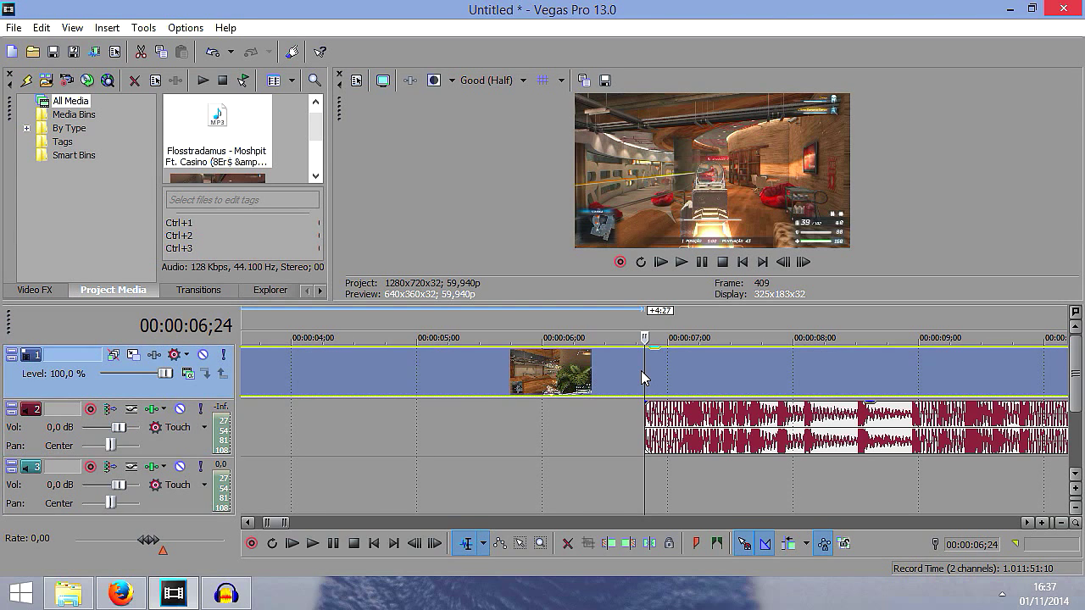
Add a marker on the first shot at 00:00:06;24 and extend the song's start back to the beginning of the timeline
{"action": "left_click", "coordinate": [641, 370]}
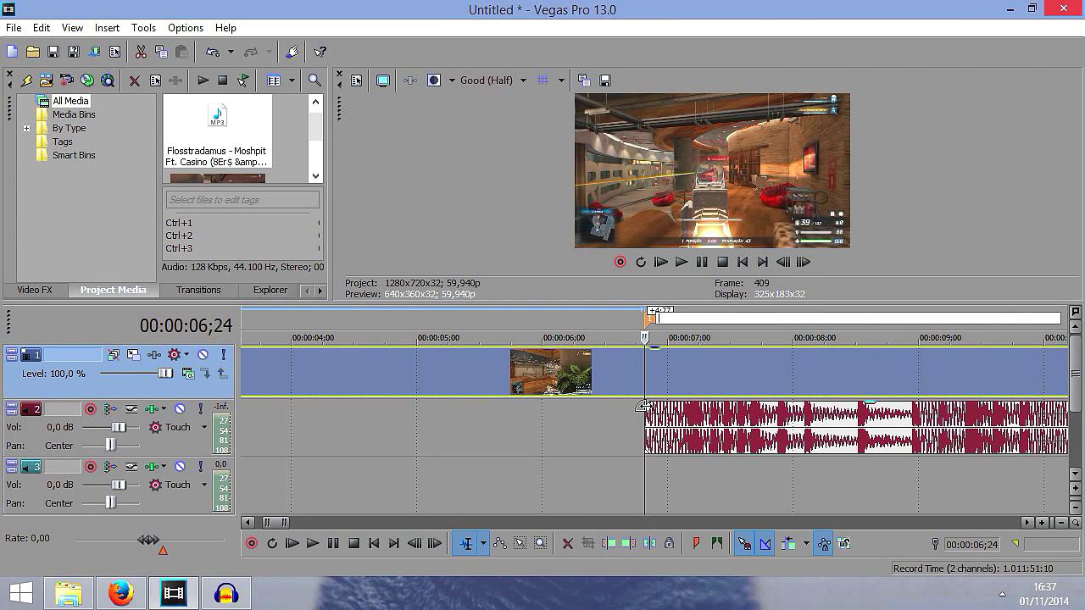
{"action": "scroll", "coordinate": [602, 413], "scroll_direction": "down", "scroll_amount": 3}
{"action": "left_click_drag", "start_coordinate": [566, 412], "coordinate": [220, 407]}
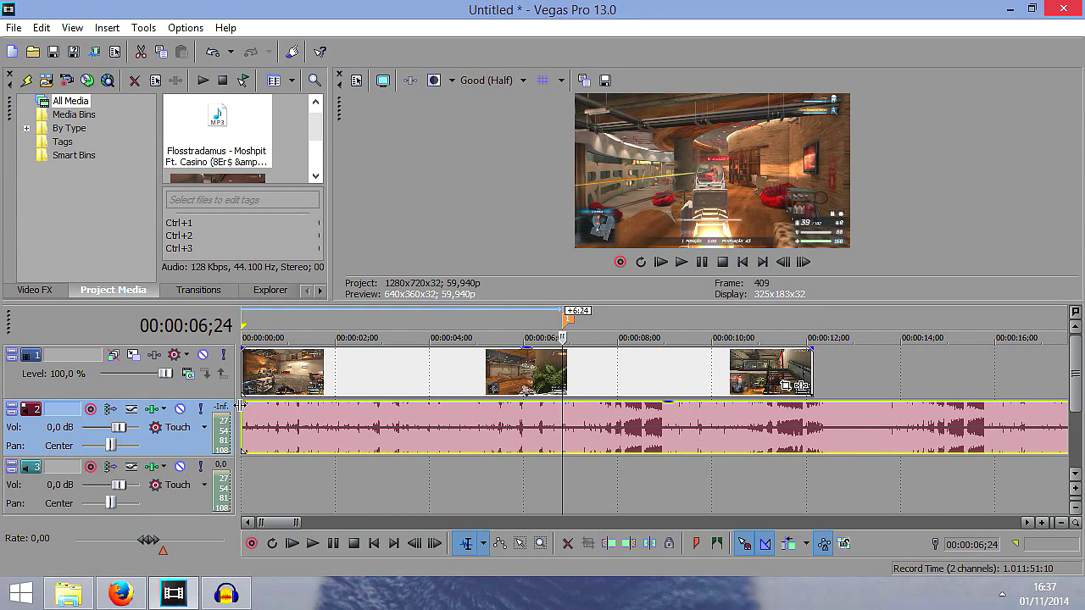
Give the song on track 2 a fade-in of about 2 seconds at the timeline start
{"action": "left_click_drag", "start_coordinate": [244, 403], "coordinate": [339, 405]}
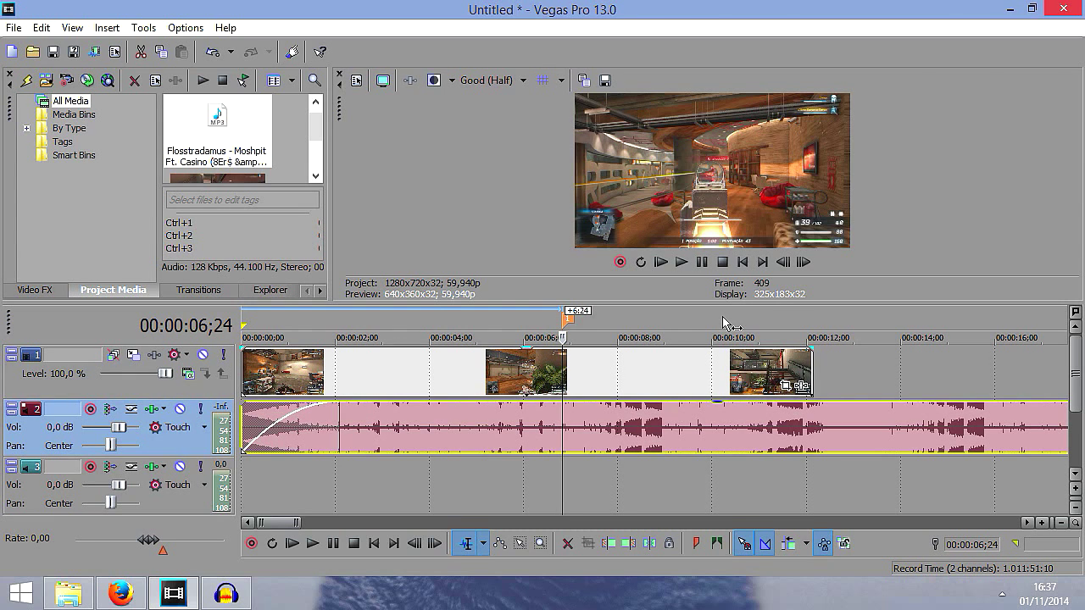
{"action": "scroll", "coordinate": [605, 412], "scroll_direction": "up", "scroll_amount": 6}
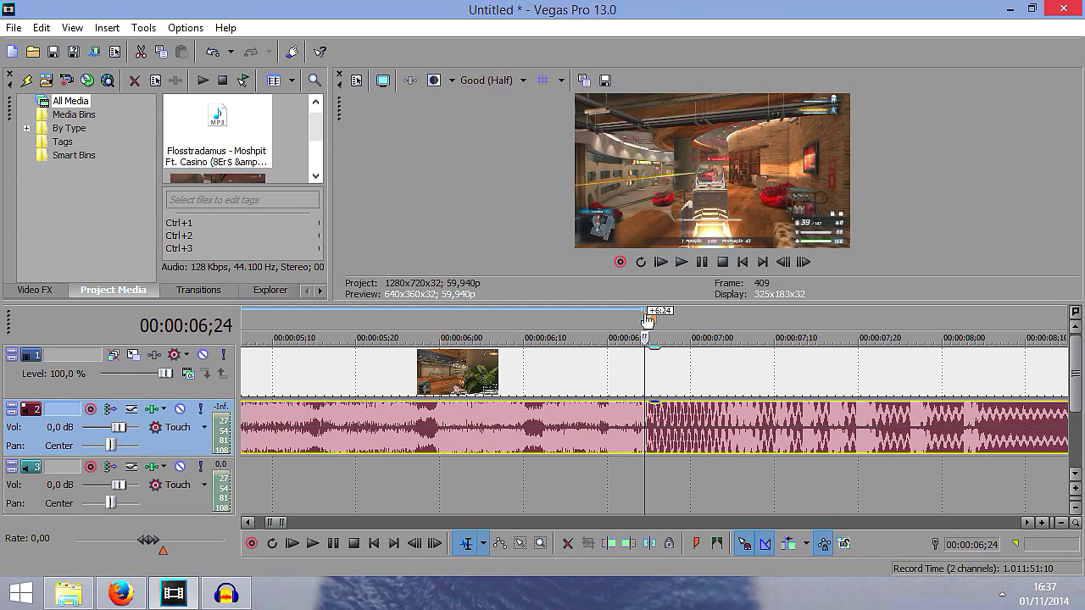
{"action": "scroll", "coordinate": [593, 373], "scroll_direction": "down", "scroll_amount": 4}
Preview the passage leading up to the first-shot marker from several points between about 00:00:03;21 and 00:00:05;05
{"action": "left_click", "coordinate": [473, 382]}
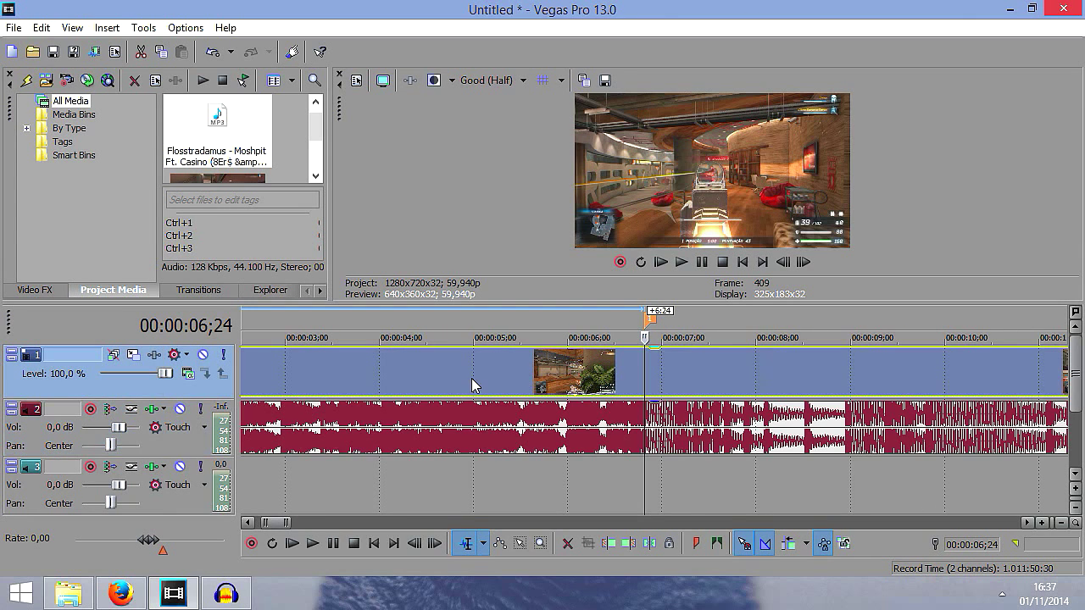
{"action": "key", "text": "space"}
{"action": "left_click", "coordinate": [352, 384]}
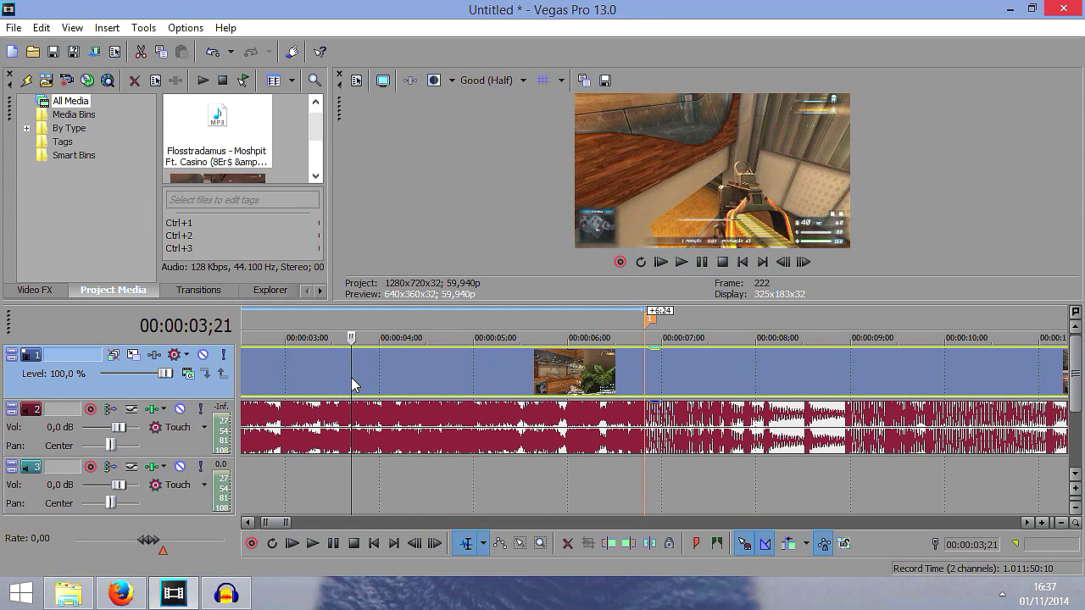
{"action": "left_click", "coordinate": [417, 385]}
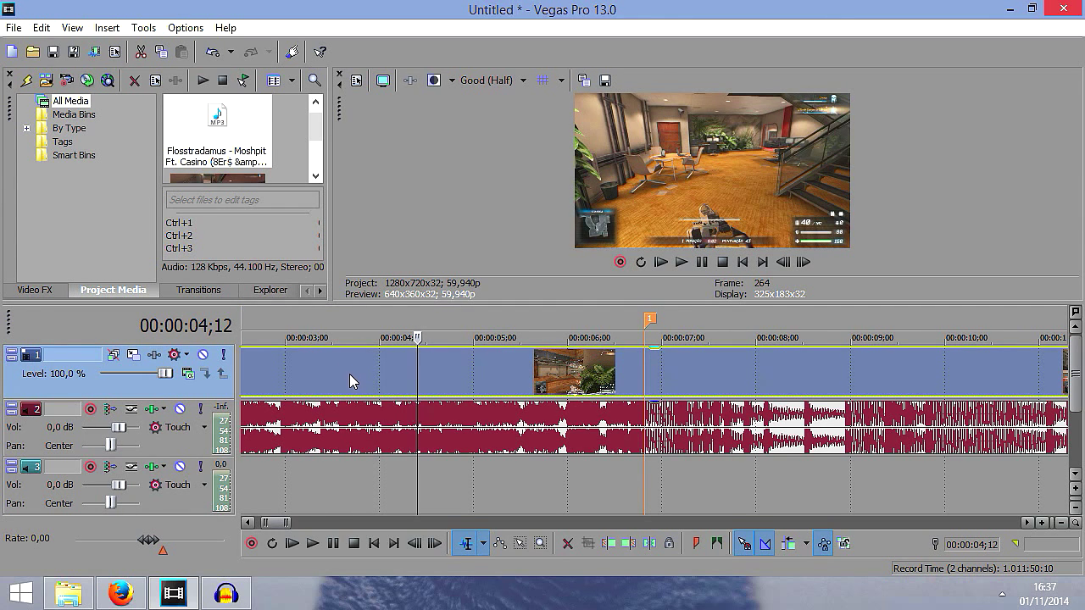
{"action": "left_click", "coordinate": [352, 381]}
{"action": "left_click", "coordinate": [492, 390]}
{"action": "left_click", "coordinate": [383, 383]}
{"action": "left_click", "coordinate": [448, 373]}
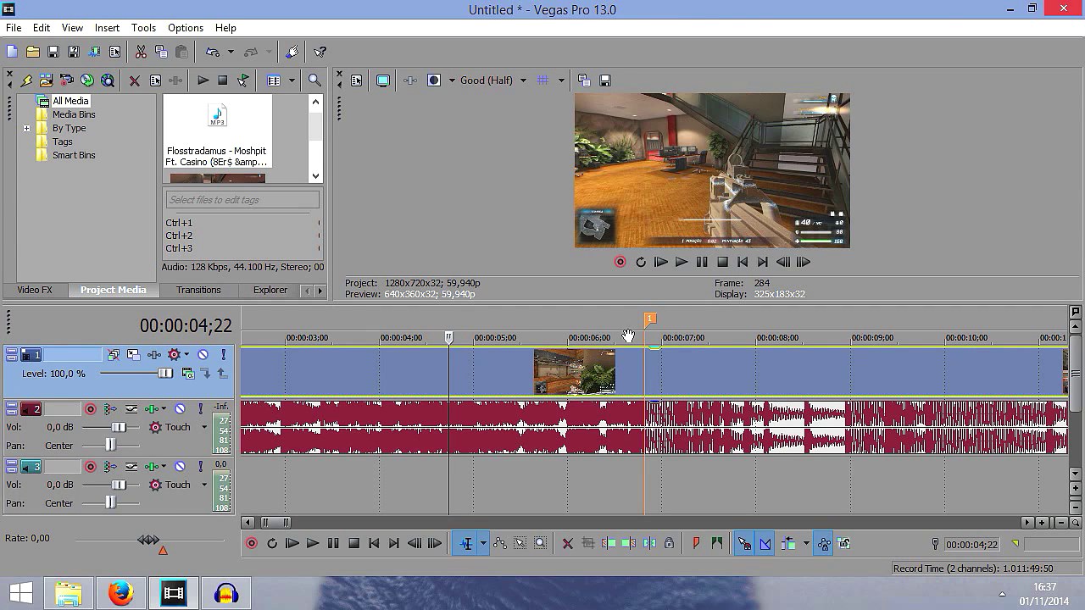
Play on from 00:00:04;22 and drop four trial markers on the beats between 00:00:05 and 00:00:06
{"action": "left_click", "coordinate": [701, 264]}
{"action": "key", "text": "m"}
{"action": "key", "text": "m"}
{"action": "key", "text": "m"}
{"action": "key", "text": "m"}
{"action": "left_click", "coordinate": [701, 264]}
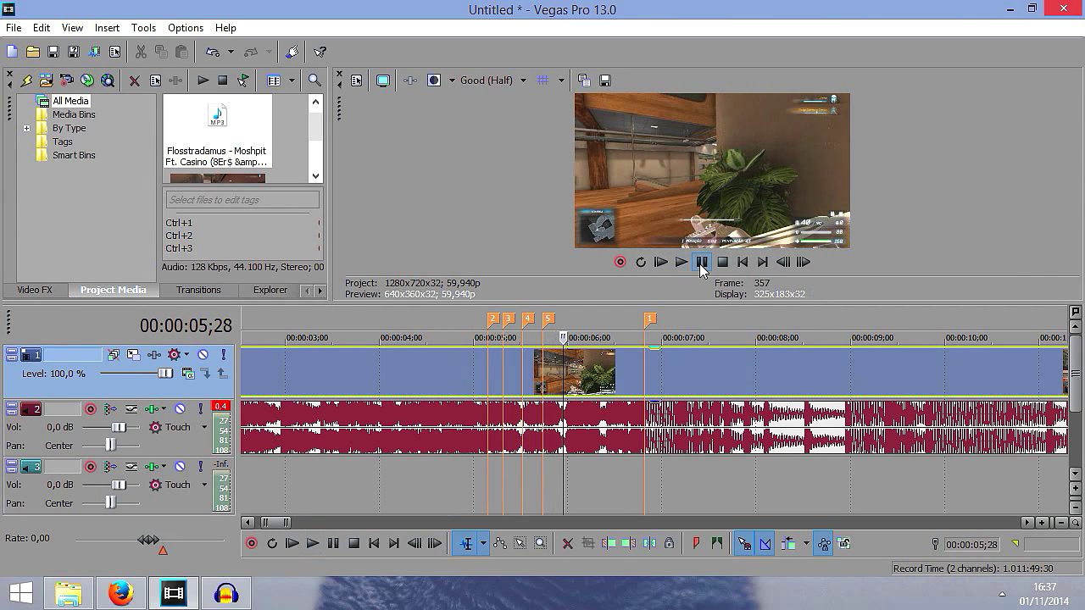
Delete the four trial markers between 00:00:05 and 00:00:06, keeping the one on the first shot
{"action": "right_click", "coordinate": [551, 322]}
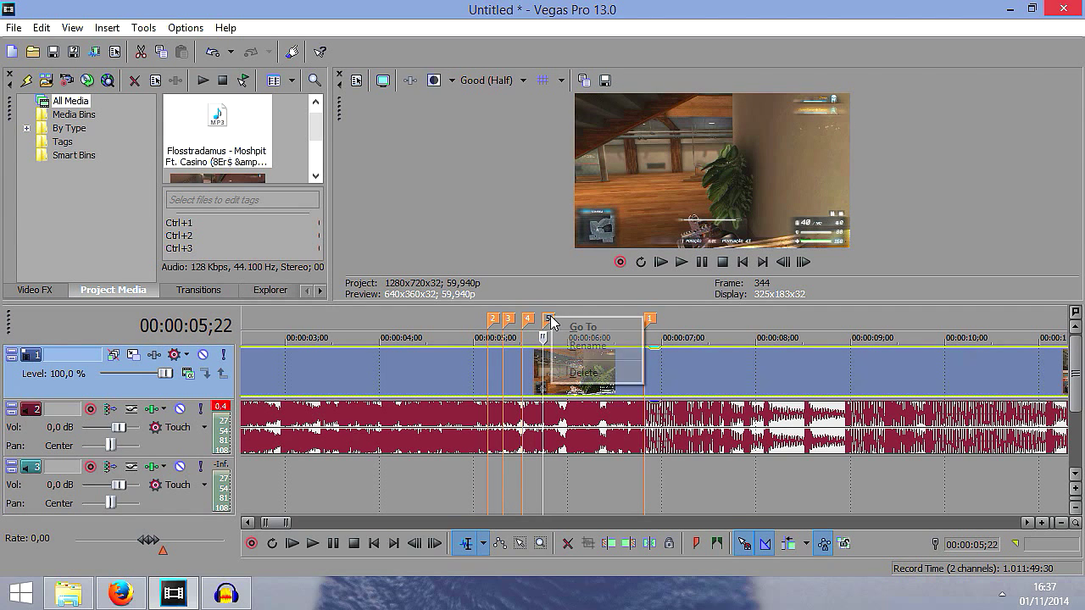
{"action": "left_click", "coordinate": [582, 372]}
{"action": "right_click", "coordinate": [529, 322]}
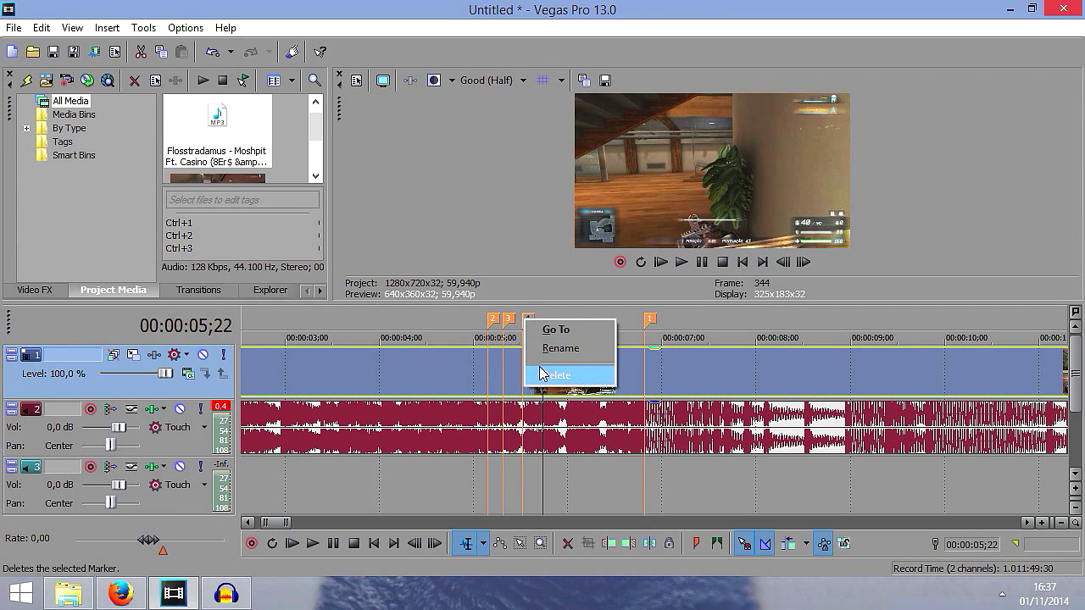
{"action": "left_click", "coordinate": [541, 372]}
{"action": "right_click", "coordinate": [507, 328]}
{"action": "right_click", "coordinate": [494, 319]}
{"action": "left_click", "coordinate": [530, 375]}
{"action": "right_click", "coordinate": [509, 321]}
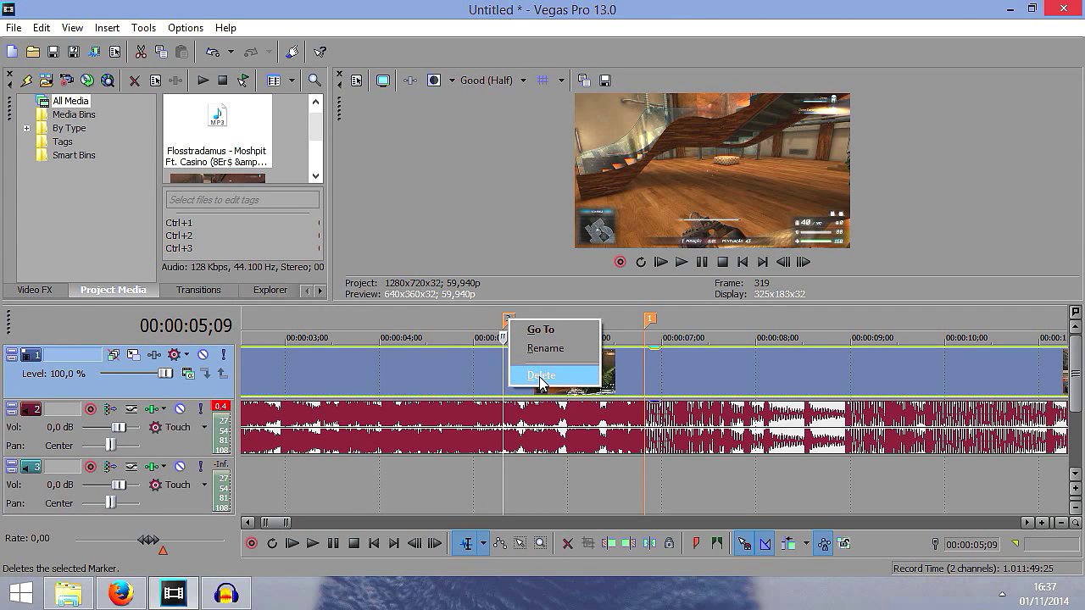
{"action": "left_click", "coordinate": [537, 377]}
Play from 00:00:05;03 and drop a marker on each beat after the first shot, up to about 00:00:17
{"action": "left_click", "coordinate": [490, 360]}
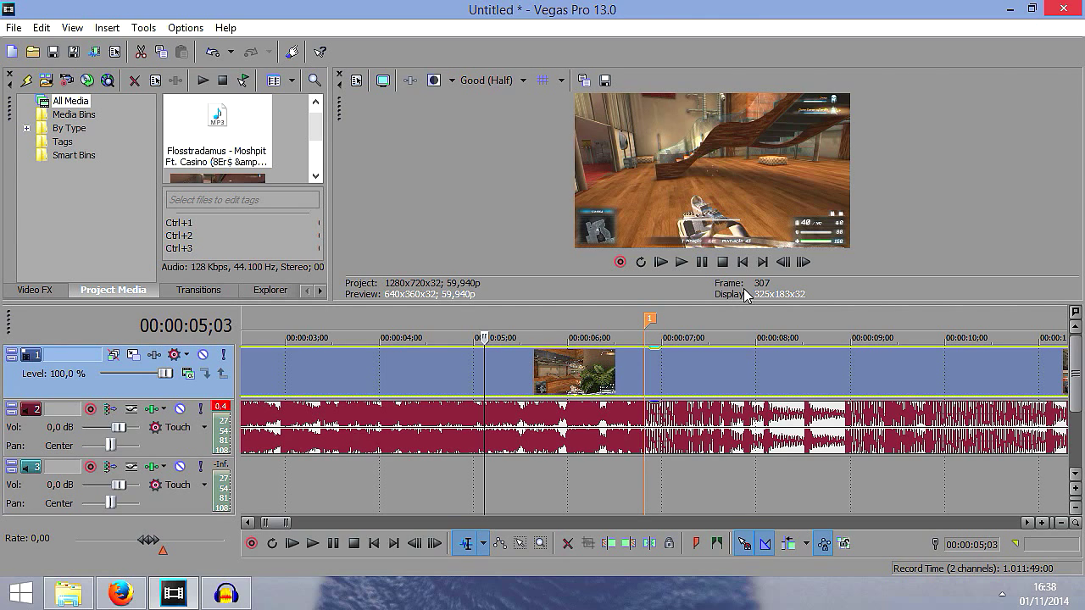
{"action": "left_click", "coordinate": [682, 263]}
{"action": "left_click", "coordinate": [703, 264]}
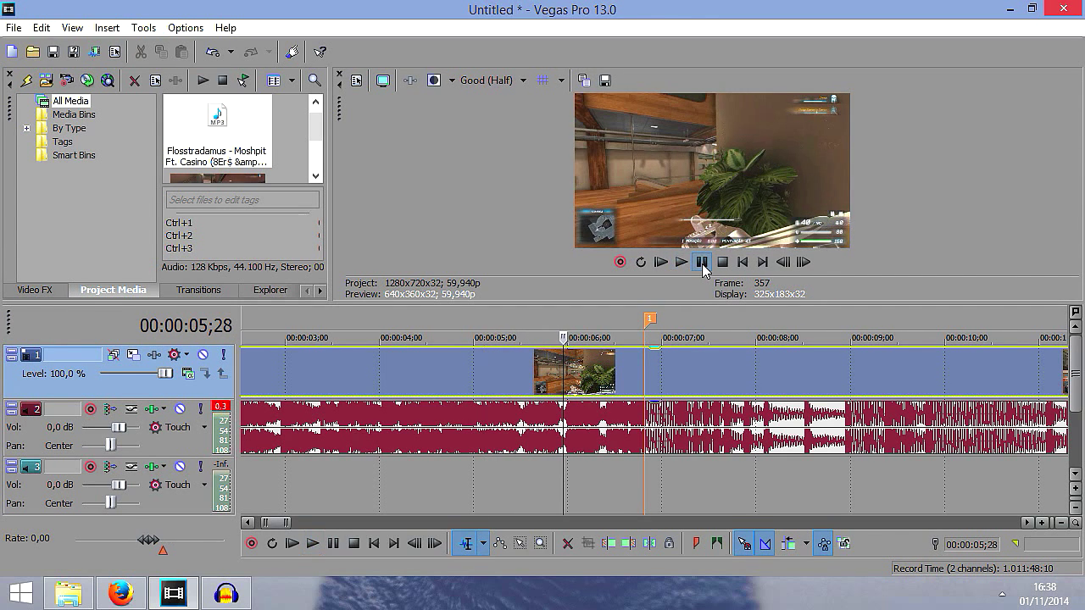
{"action": "left_click", "coordinate": [705, 262]}
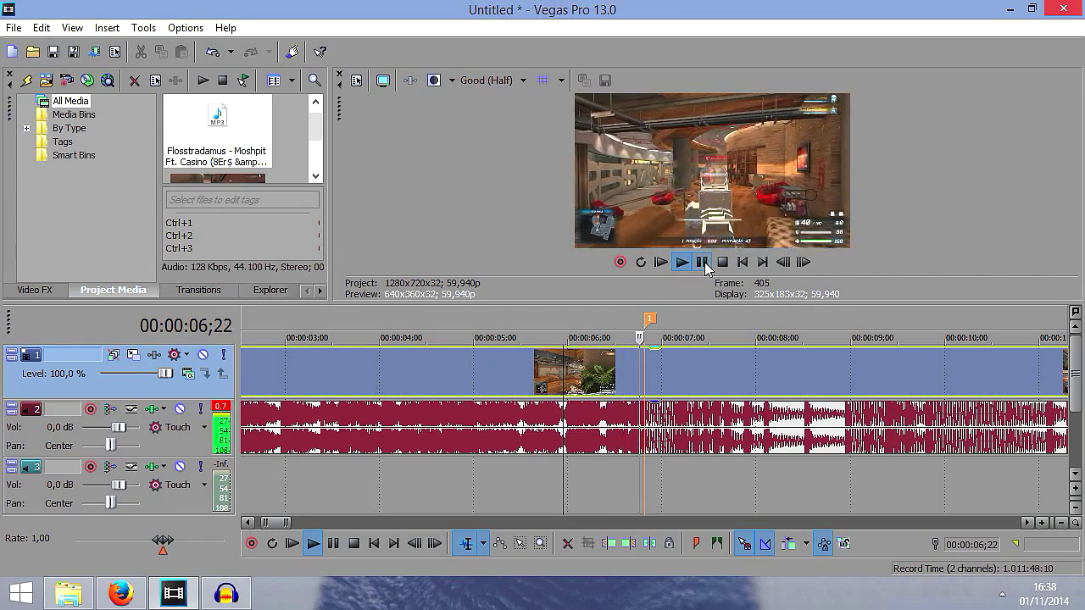
{"action": "key", "text": "m"}
{"action": "key", "text": "m"}
{"action": "key", "text": "m"}
{"action": "key", "text": "m"}
{"action": "key", "text": "m"}
{"action": "key", "text": "m"}
{"action": "key", "text": "m"}
{"action": "key", "text": "m"}
{"action": "key", "text": "m"}
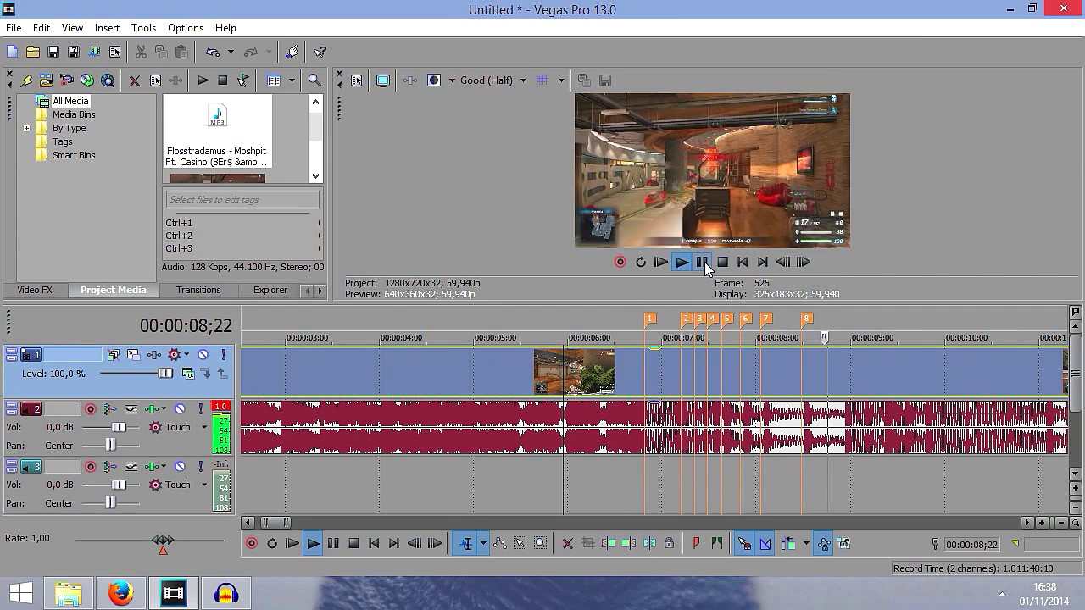
{"action": "key", "text": "m"}
{"action": "key", "text": "m"}
{"action": "key", "text": "m"}
{"action": "key", "text": "m"}
{"action": "key", "text": "m"}
{"action": "key", "text": "m"}
{"action": "key", "text": "m"}
{"action": "key", "text": "m"}
{"action": "key", "text": "m"}
{"action": "key", "text": "m"}
{"action": "key", "text": "m"}
{"action": "key", "text": "m"}
{"action": "key", "text": "m"}
{"action": "key", "text": "m"}
{"action": "key", "text": "m"}
{"action": "key", "text": "m"}
{"action": "key", "text": "m"}
{"action": "key", "text": "m"}
{"action": "key", "text": "m"}
{"action": "key", "text": "m"}
{"action": "key", "text": "m"}
{"action": "key", "text": "m"}
{"action": "key", "text": "m"}
{"action": "key", "text": "m"}
{"action": "left_click", "coordinate": [702, 263]}
Split the song on track 2 at about 00:00:18, just after the last marker, and delete the remainder
{"action": "scroll", "coordinate": [638, 424], "scroll_direction": "down", "scroll_amount": 4}
{"action": "left_click", "coordinate": [612, 426]}
{"action": "key", "text": "s"}
{"action": "key", "text": "Delete"}
Examine how the beat markers after the first shot line up with the peaks in the song's waveform
{"action": "scroll", "coordinate": [410, 406], "scroll_direction": "down", "scroll_amount": 3}
{"action": "left_click", "coordinate": [343, 373]}
{"action": "scroll", "coordinate": [344, 373], "scroll_direction": "up", "scroll_amount": 3}
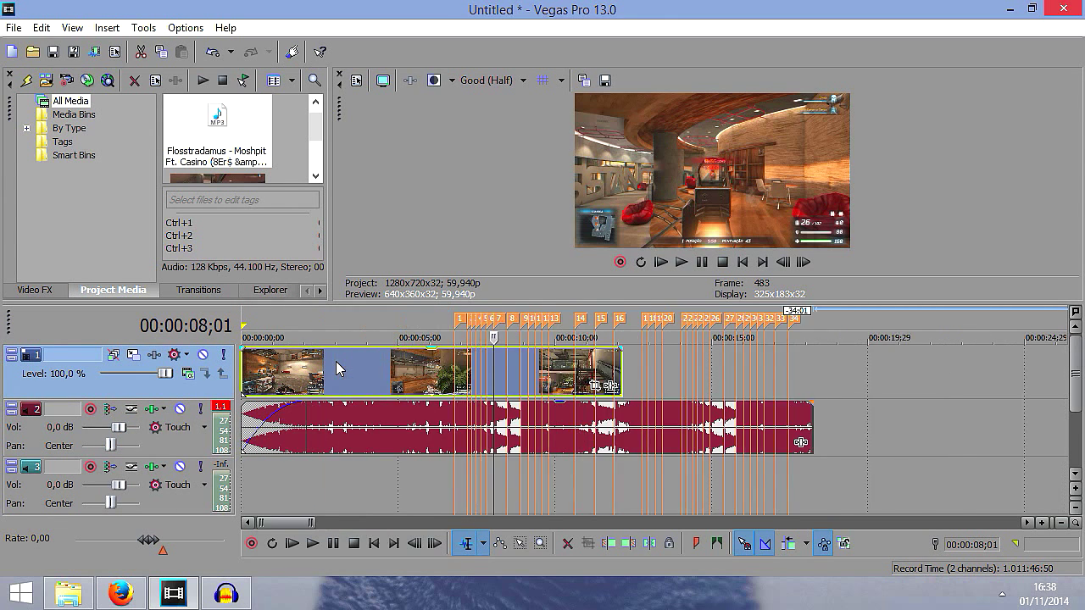
{"action": "left_click", "coordinate": [450, 370]}
{"action": "scroll", "coordinate": [475, 398], "scroll_direction": "up", "scroll_amount": 5}
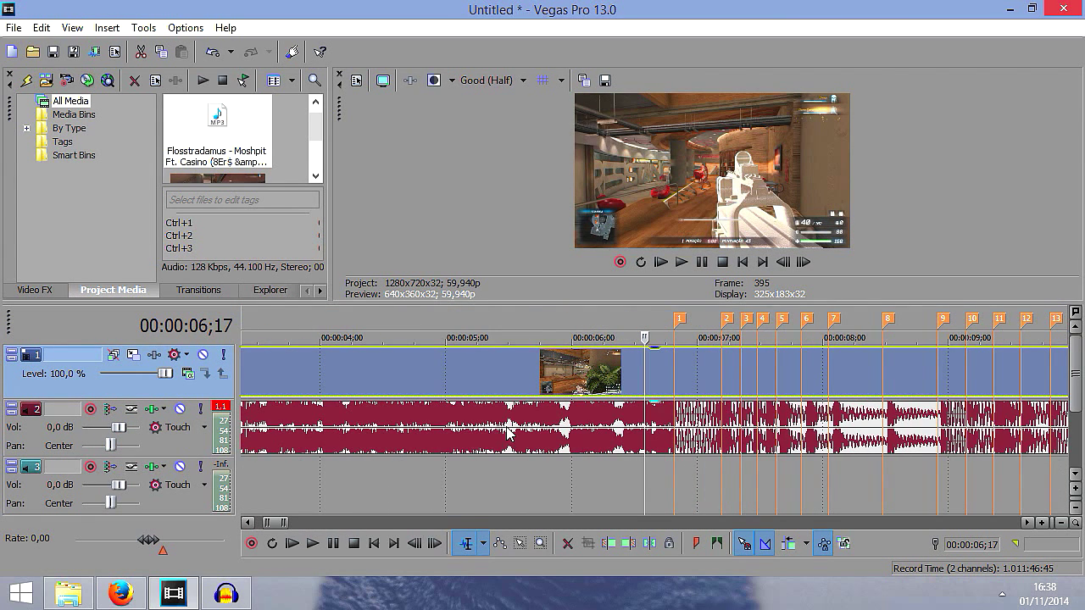
{"action": "left_click", "coordinate": [673, 378]}
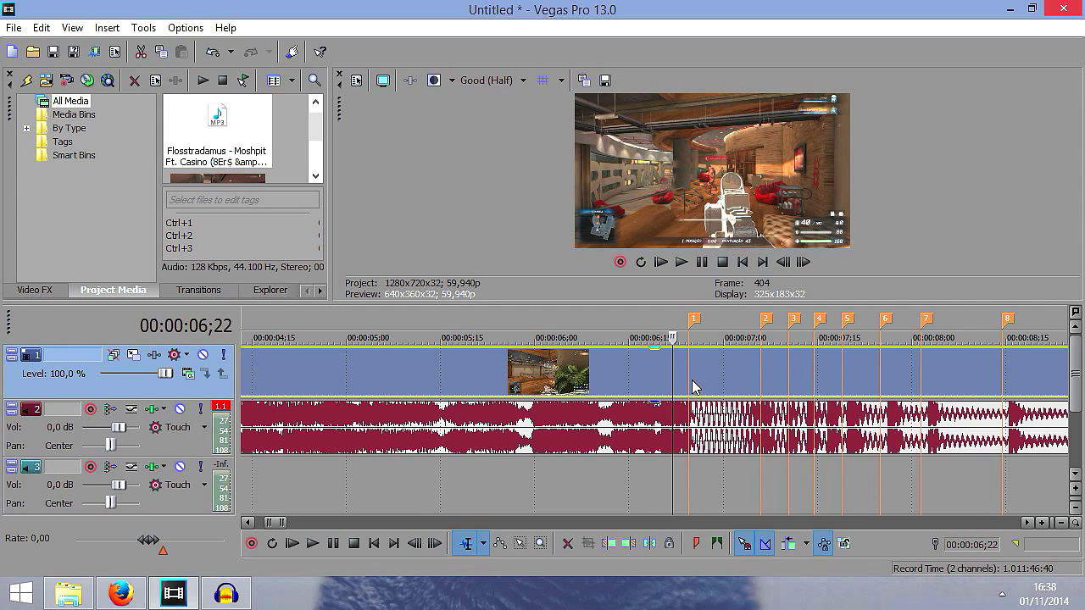
{"action": "scroll", "coordinate": [750, 430], "scroll_direction": "down", "scroll_amount": 1}
{"action": "scroll", "coordinate": [763, 427], "scroll_direction": "up", "scroll_amount": 2}
{"action": "left_click", "coordinate": [754, 430]}
{"action": "scroll", "coordinate": [755, 432], "scroll_direction": "up", "scroll_amount": 2}
{"action": "scroll", "coordinate": [758, 431], "scroll_direction": "down", "scroll_amount": 5}
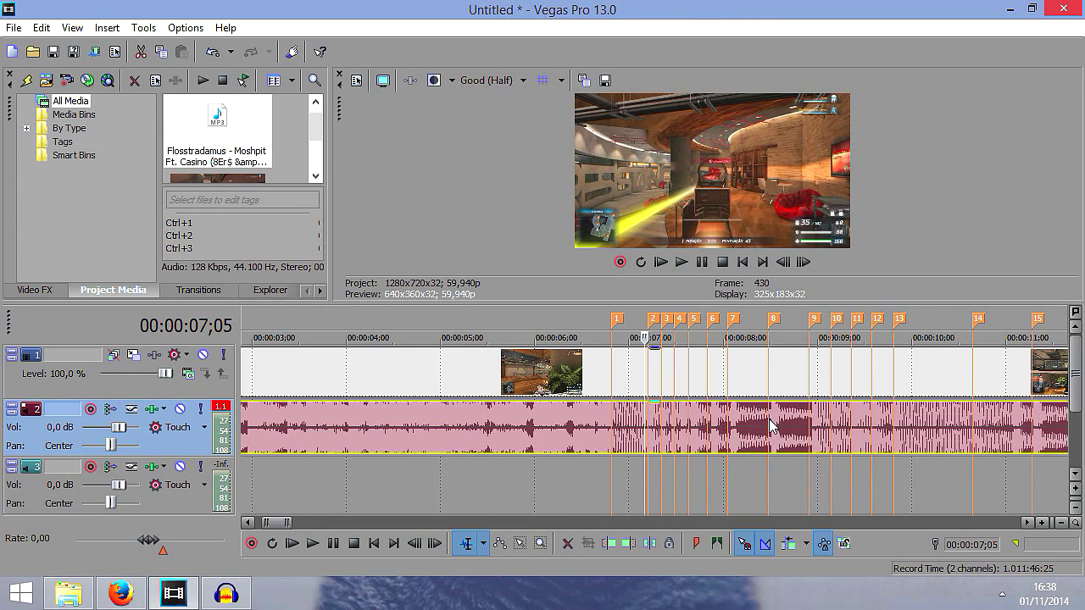
Move marker 8 onto the waveform peak at 00:00:08;15
{"action": "left_click", "coordinate": [771, 424]}
{"action": "scroll", "coordinate": [772, 424], "scroll_direction": "up", "scroll_amount": 4}
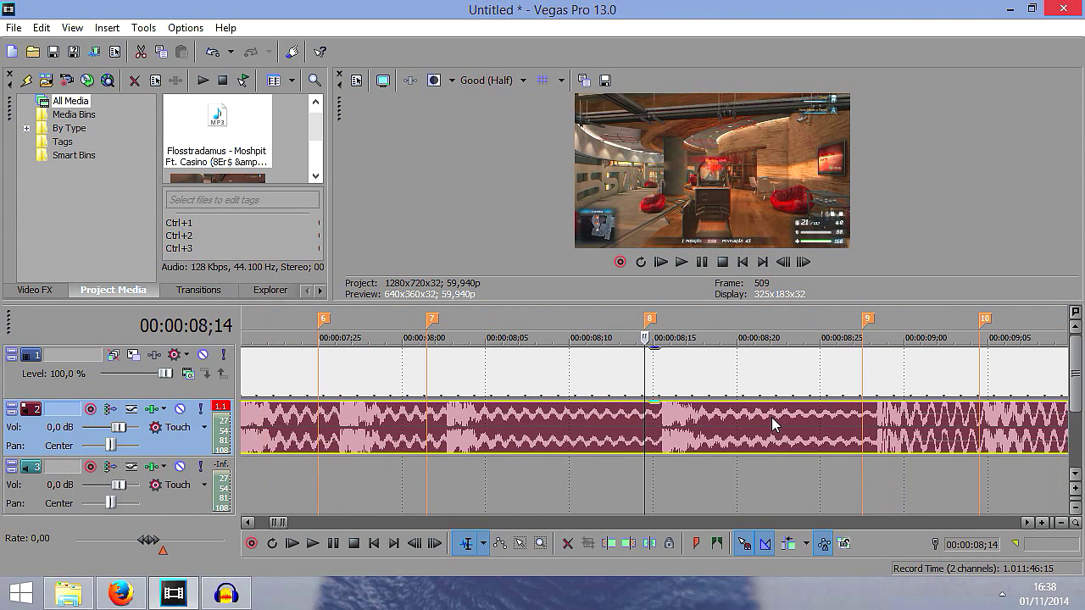
{"action": "left_click", "coordinate": [622, 430]}
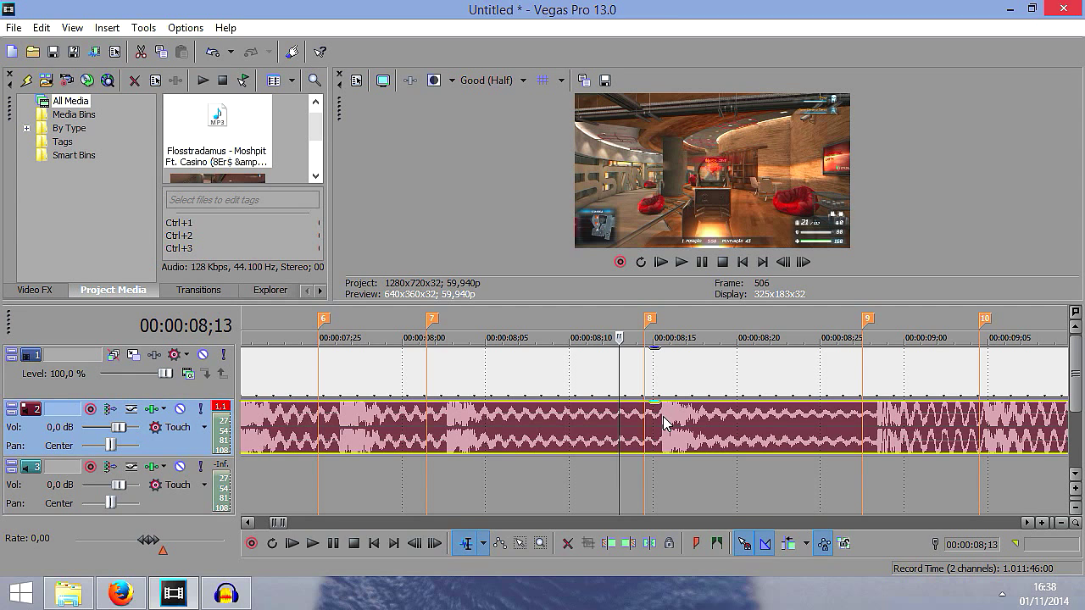
{"action": "left_click", "coordinate": [662, 424]}
{"action": "left_click_drag", "start_coordinate": [651, 323], "coordinate": [661, 323]}
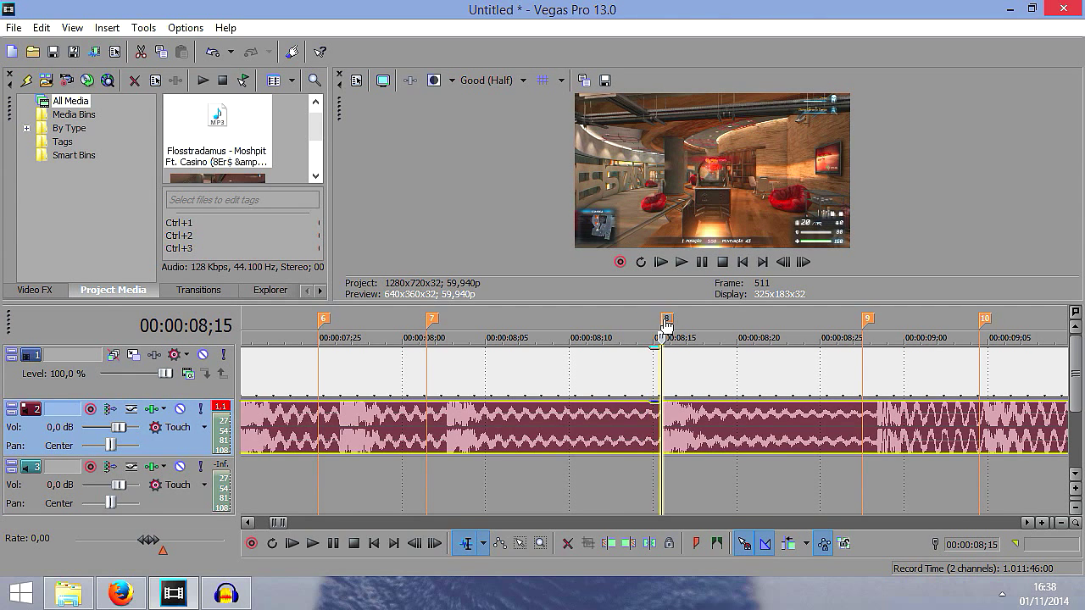
Move markers 7, 6 and 5 onto their waveform peaks near 00:00:08;03, 00:00:07;26 and 00:00:07;20
{"action": "left_click_drag", "start_coordinate": [435, 328], "coordinate": [445, 322]}
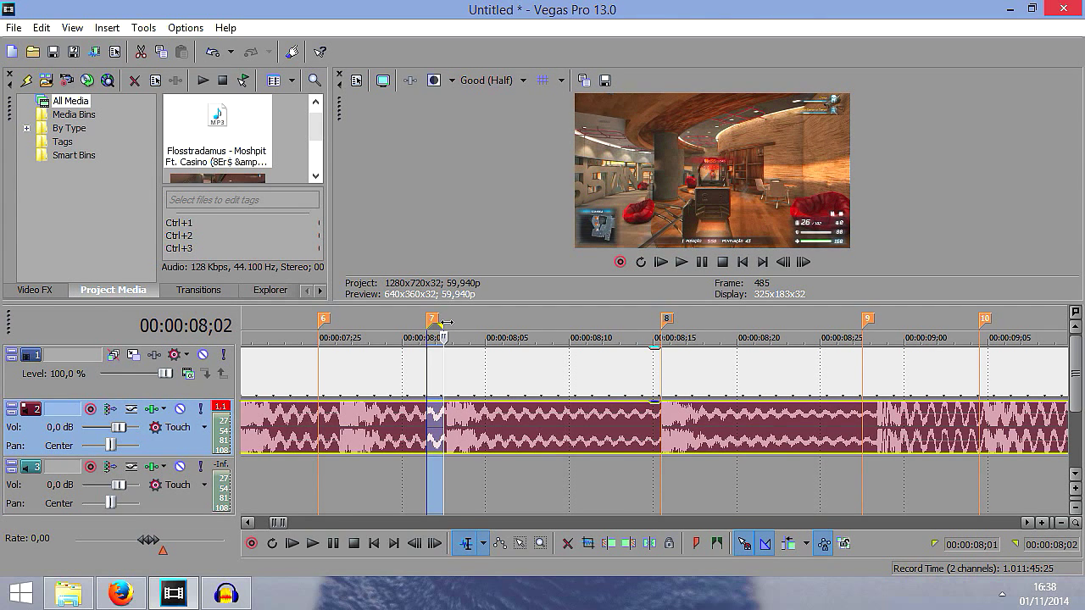
{"action": "left_click", "coordinate": [387, 379]}
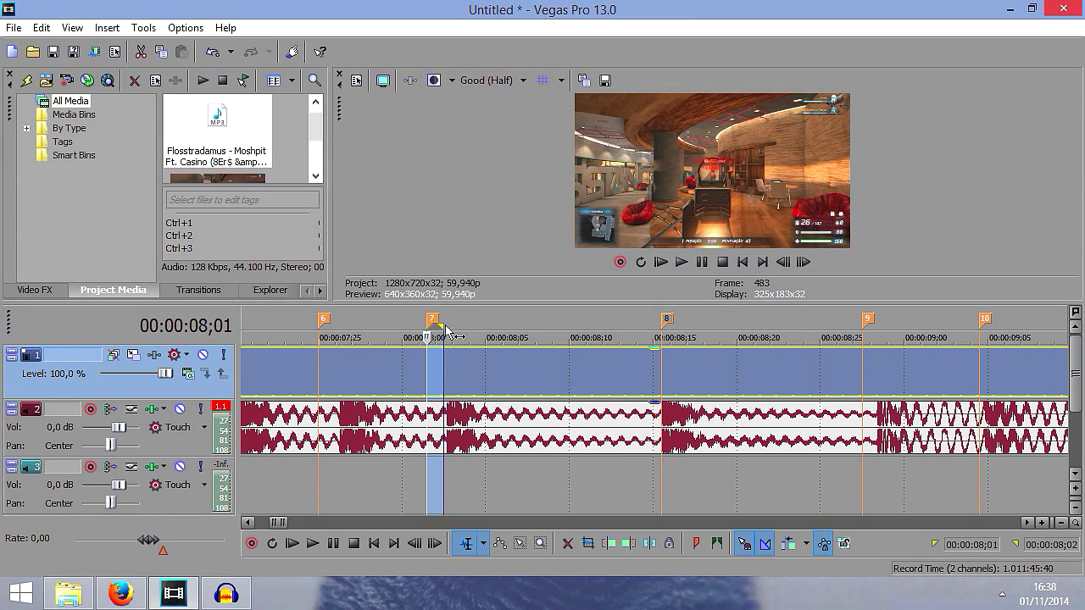
{"action": "left_click", "coordinate": [443, 327]}
{"action": "mouse_move", "coordinate": [435, 326]}
{"action": "left_mouse_down"}
{"action": "mouse_move", "coordinate": [455, 332]}
{"action": "mouse_move", "coordinate": [413, 356]}
{"action": "mouse_move", "coordinate": [407, 390]}
{"action": "left_mouse_up"}
{"action": "left_click", "coordinate": [343, 356]}
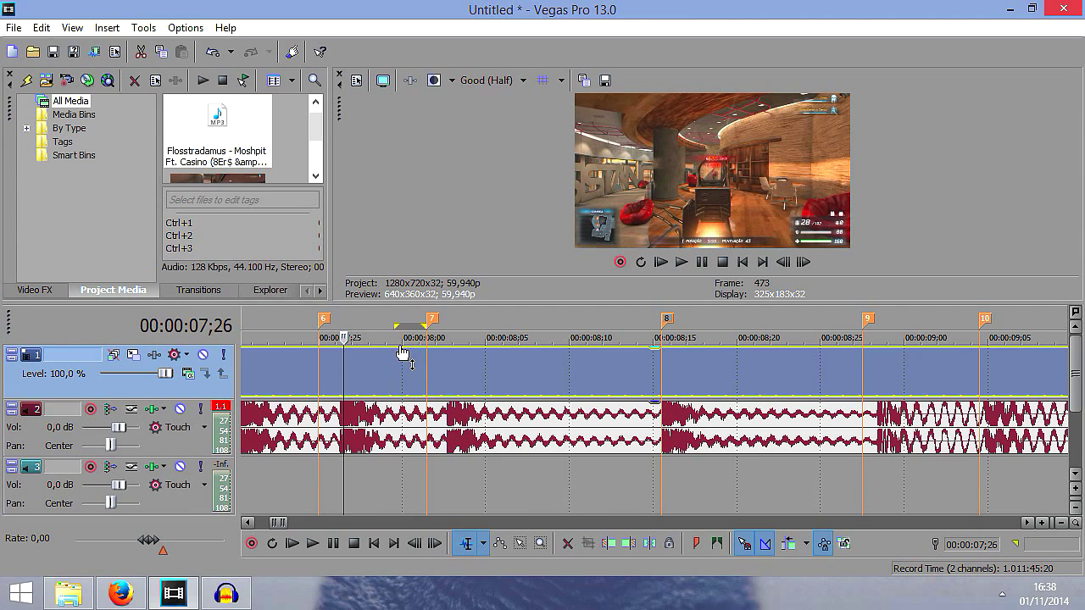
{"action": "left_click_drag", "start_coordinate": [433, 327], "coordinate": [454, 327]}
{"action": "scroll", "coordinate": [545, 384], "scroll_direction": "up", "scroll_amount": 4}
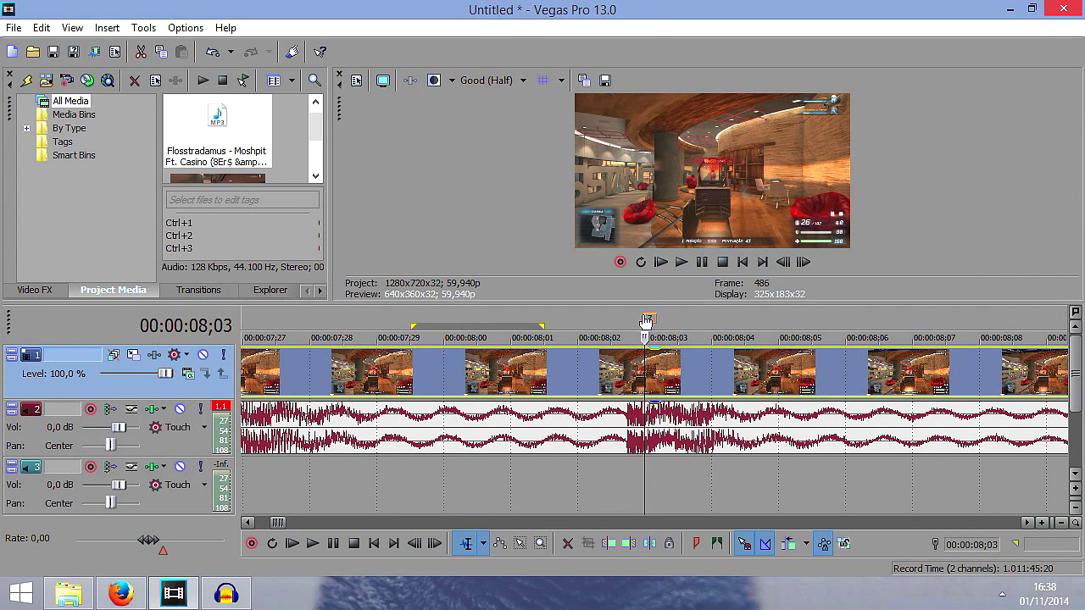
{"action": "scroll", "coordinate": [593, 373], "scroll_direction": "down", "scroll_amount": 4}
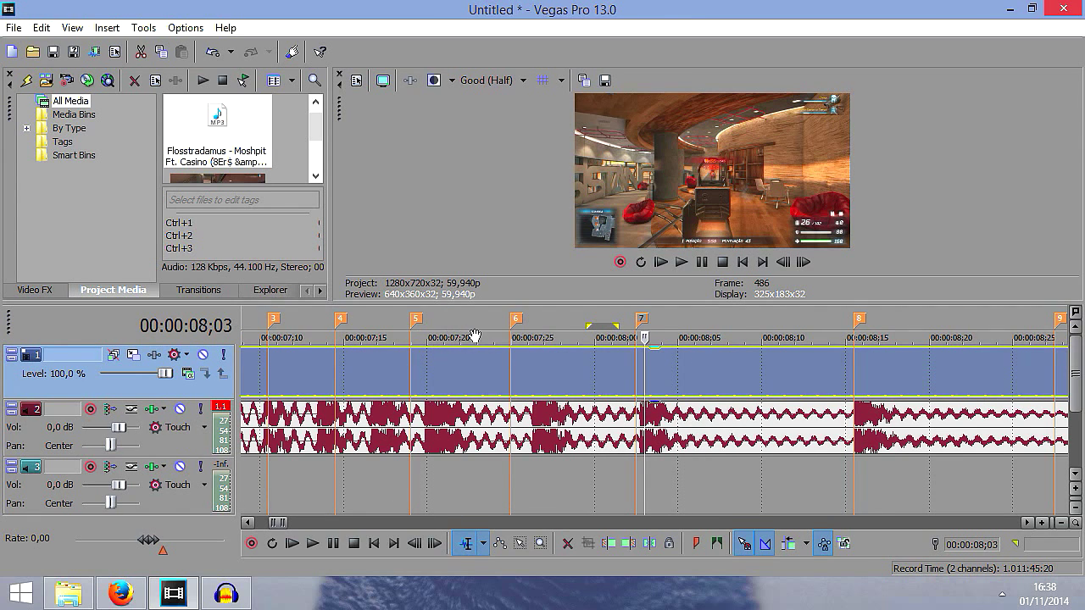
{"action": "left_click_drag", "start_coordinate": [520, 325], "coordinate": [544, 325]}
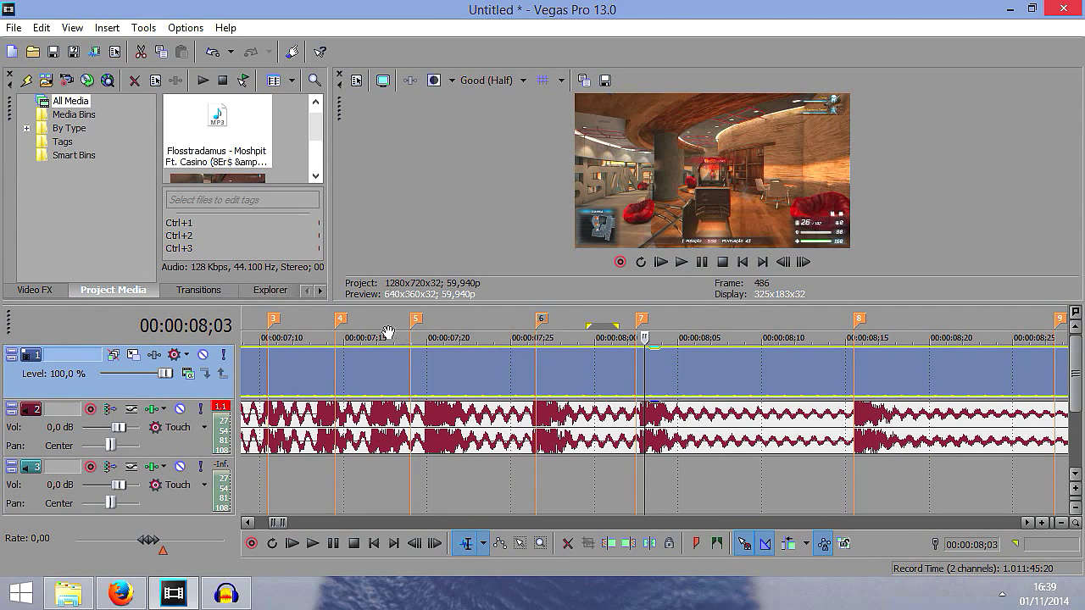
{"action": "left_click_drag", "start_coordinate": [437, 326], "coordinate": [444, 326]}
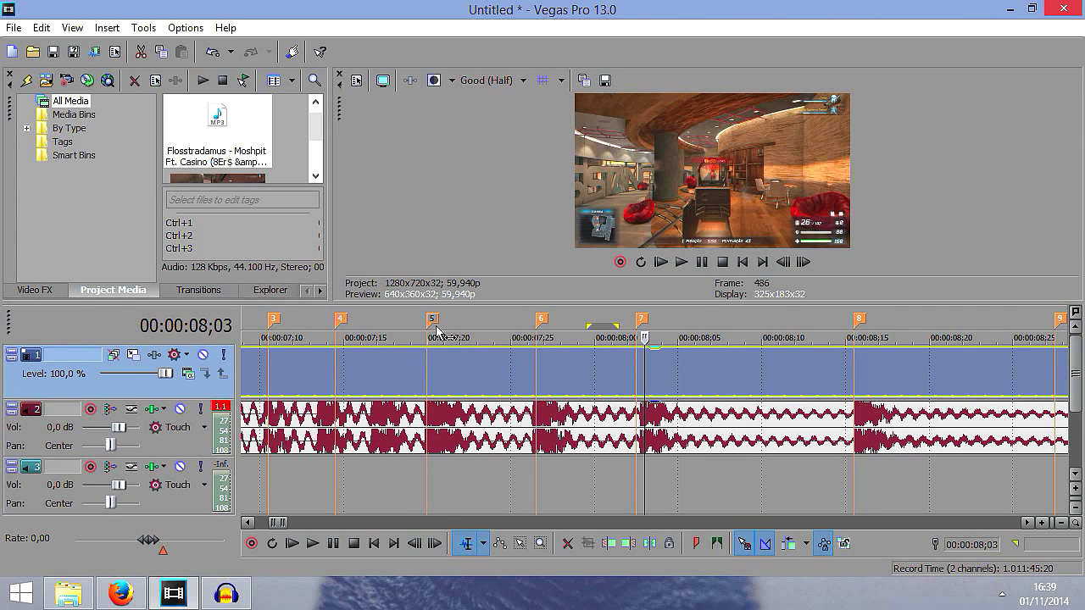
Play the edit to check the realigned markers and inspect the waveform around the first shot
{"action": "left_click", "coordinate": [311, 377]}
{"action": "left_click", "coordinate": [681, 263]}
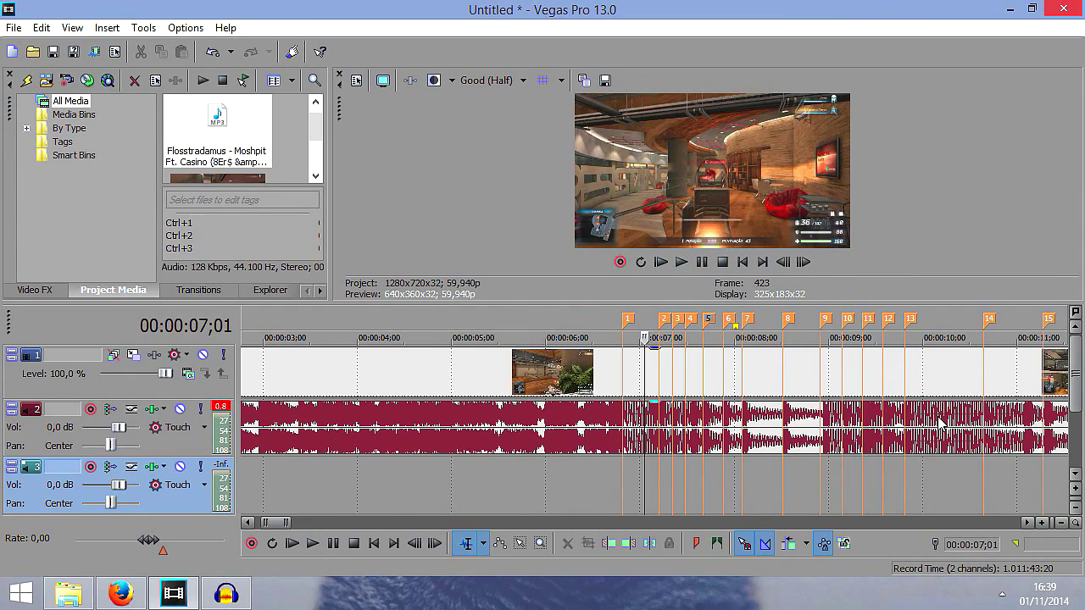
{"action": "scroll", "coordinate": [941, 421], "scroll_direction": "up", "scroll_amount": 8}
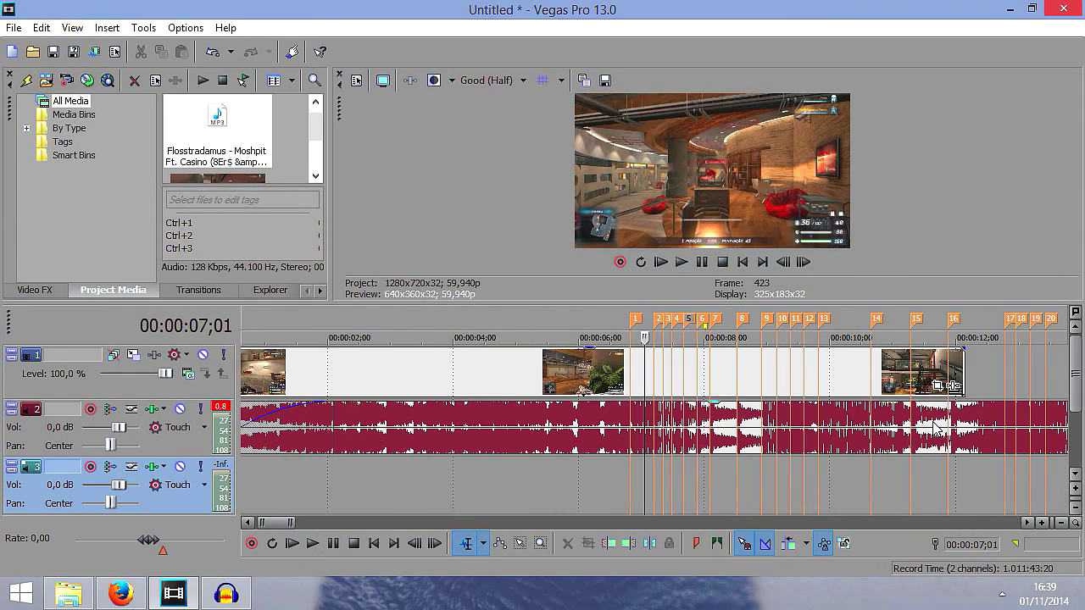
{"action": "scroll", "coordinate": [675, 450], "scroll_direction": "up", "scroll_amount": 2}
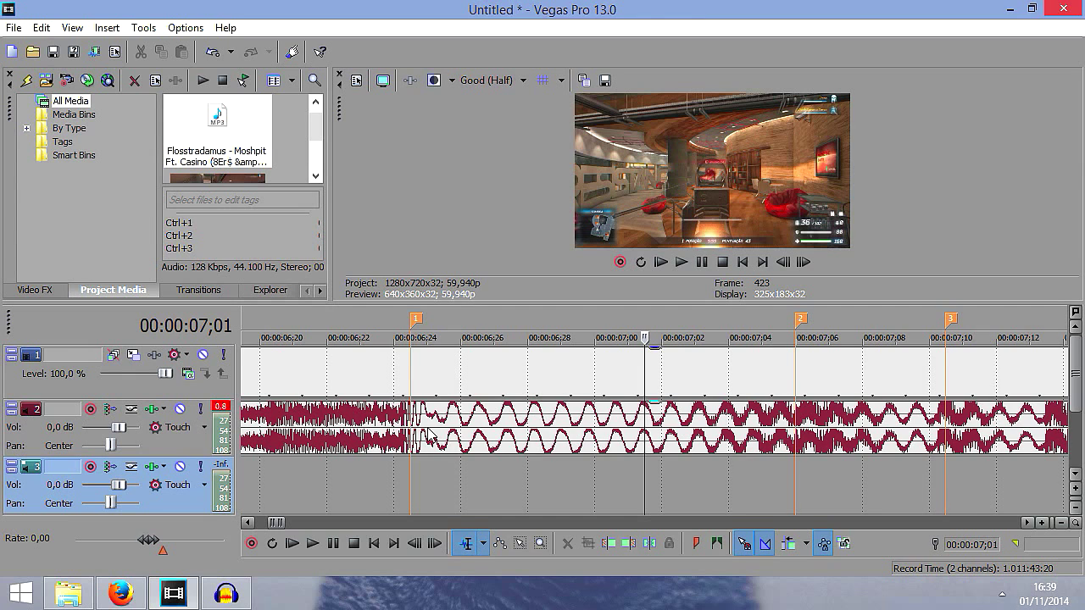
Return the playhead to the exact frame of the first shot, frame 409 at 00:00:06;24
{"action": "left_click", "coordinate": [390, 383]}
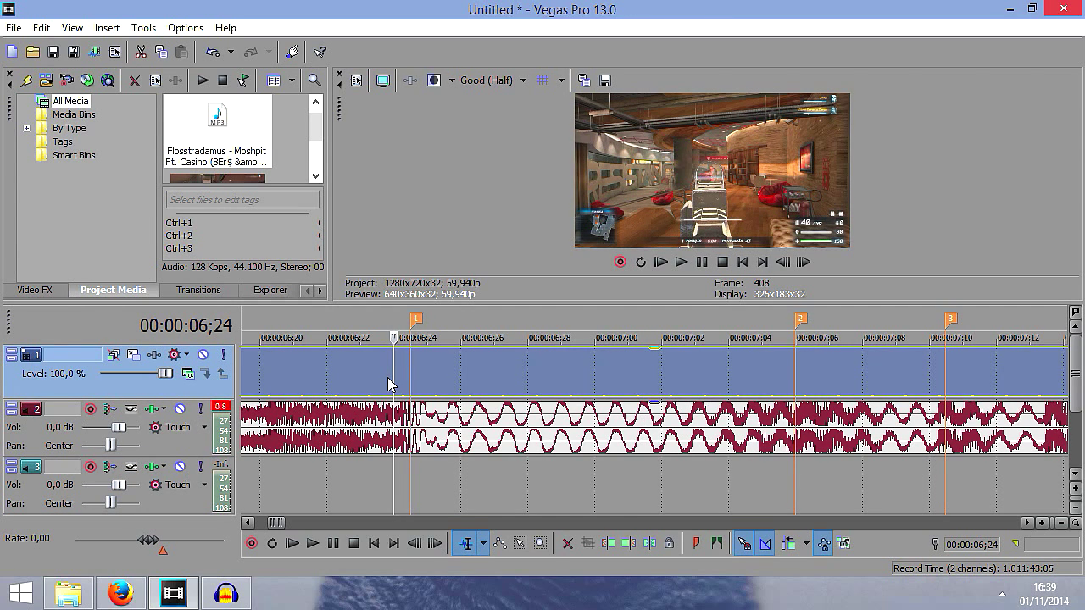
{"action": "key", "text": "Right"}
{"action": "scroll", "coordinate": [387, 384], "scroll_direction": "up", "scroll_amount": 4}
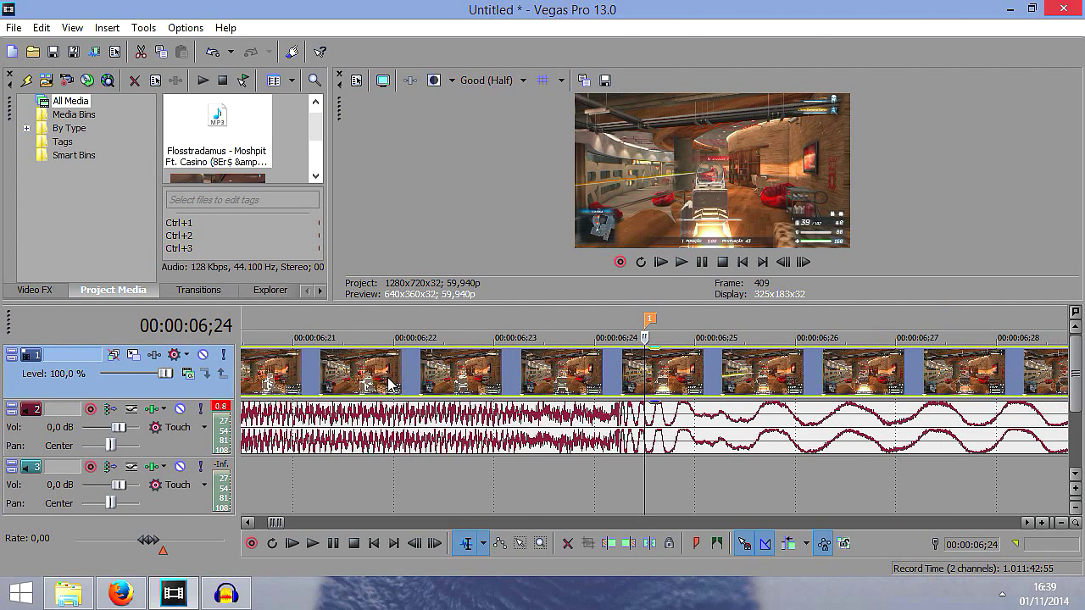
Split the gameplay clip at the next shot after marker 1, frame 413 at 00:00:06;26
{"action": "key", "text": "Left"}
{"action": "key", "text": "Right"}
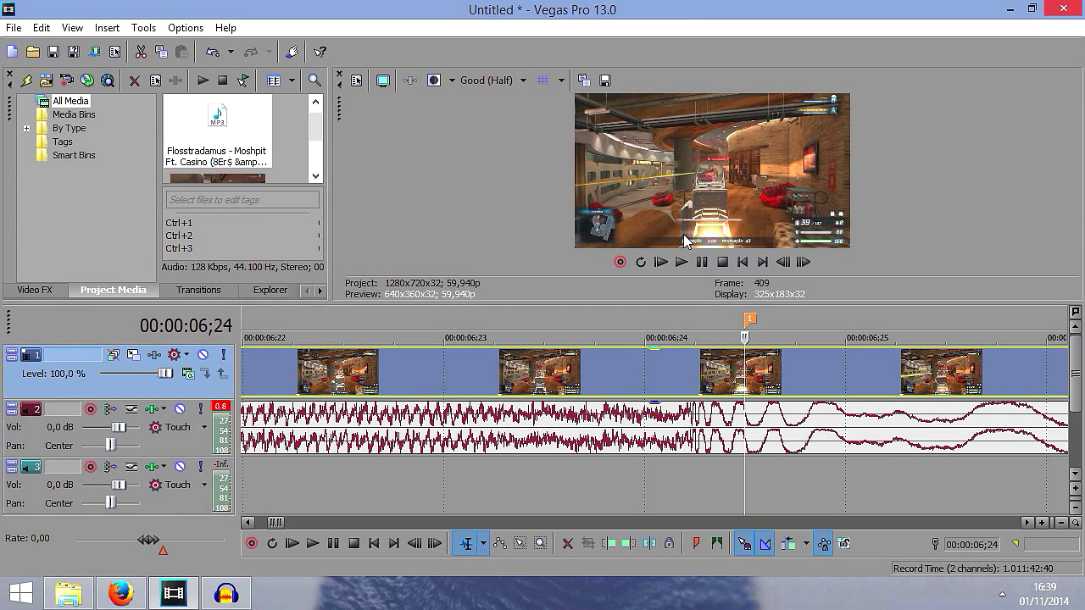
{"action": "key", "text": "Right"}
{"action": "key", "text": "Right"}
{"action": "key", "text": "Right"}
{"action": "key", "text": "Right"}
{"action": "scroll", "coordinate": [915, 385], "scroll_direction": "down", "scroll_amount": 1}
{"action": "scroll", "coordinate": [918, 389], "scroll_direction": "up", "scroll_amount": 3}
{"action": "key", "text": "Left"}
{"action": "key", "text": "Right"}
{"action": "scroll", "coordinate": [916, 358], "scroll_direction": "down", "scroll_amount": 1}
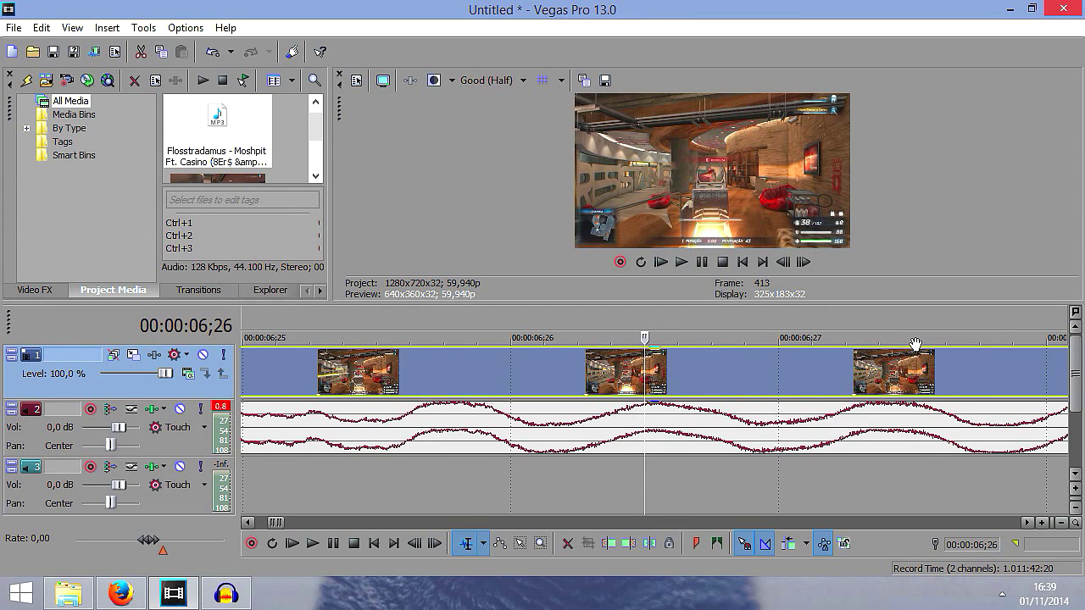
{"action": "key", "text": "Left"}
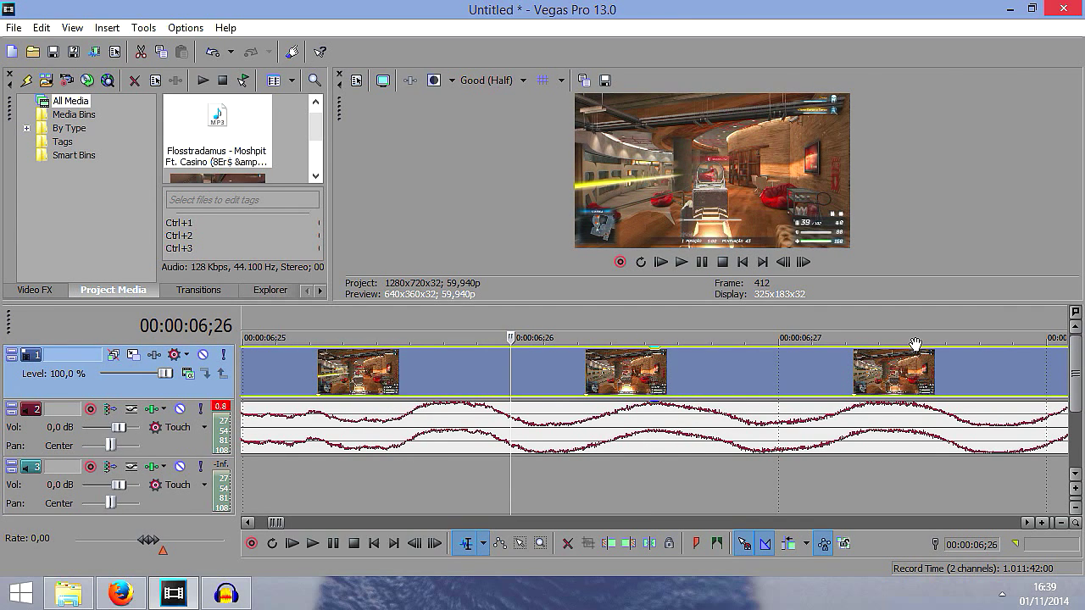
{"action": "key", "text": "Right"}
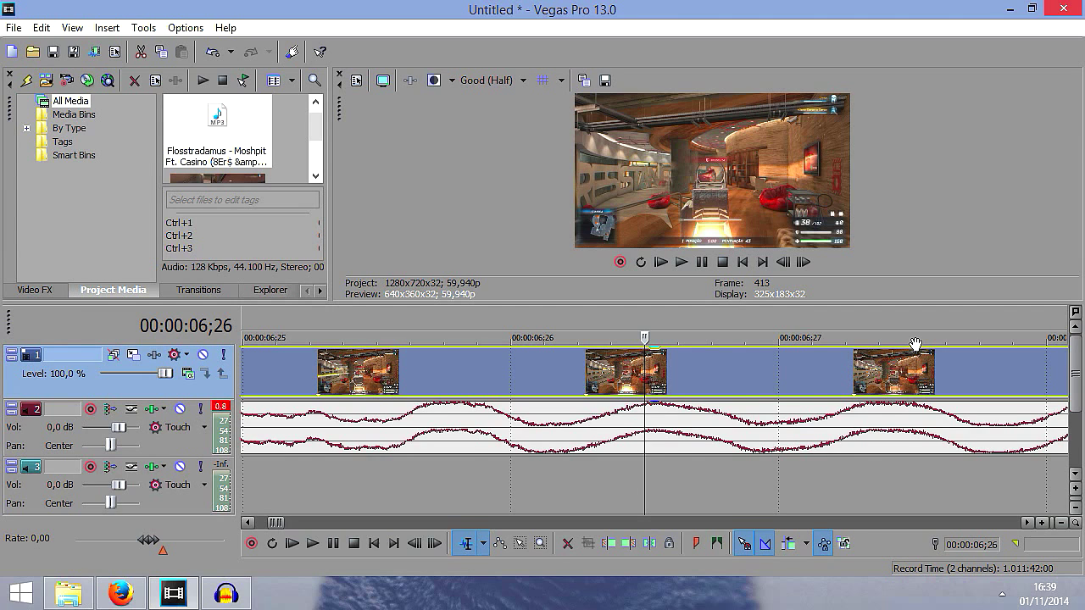
{"action": "key", "text": "s"}
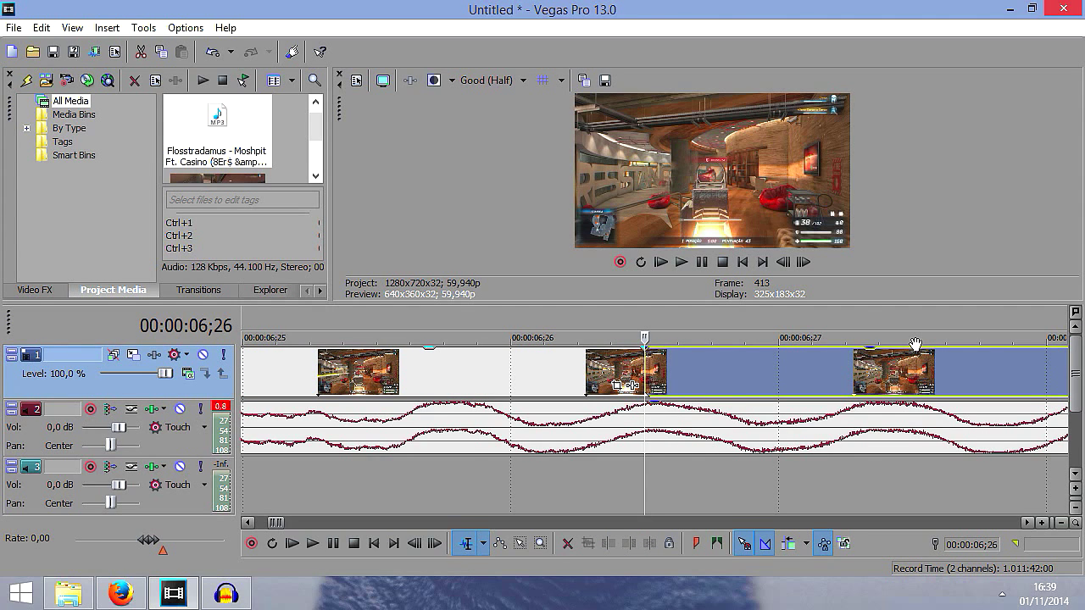
Split the gameplay clip again at the following shot, frame 419 at 00:00:06;29
{"action": "key", "text": "Right"}
{"action": "key", "text": "Right"}
{"action": "key", "text": "Right"}
{"action": "key", "text": "Right"}
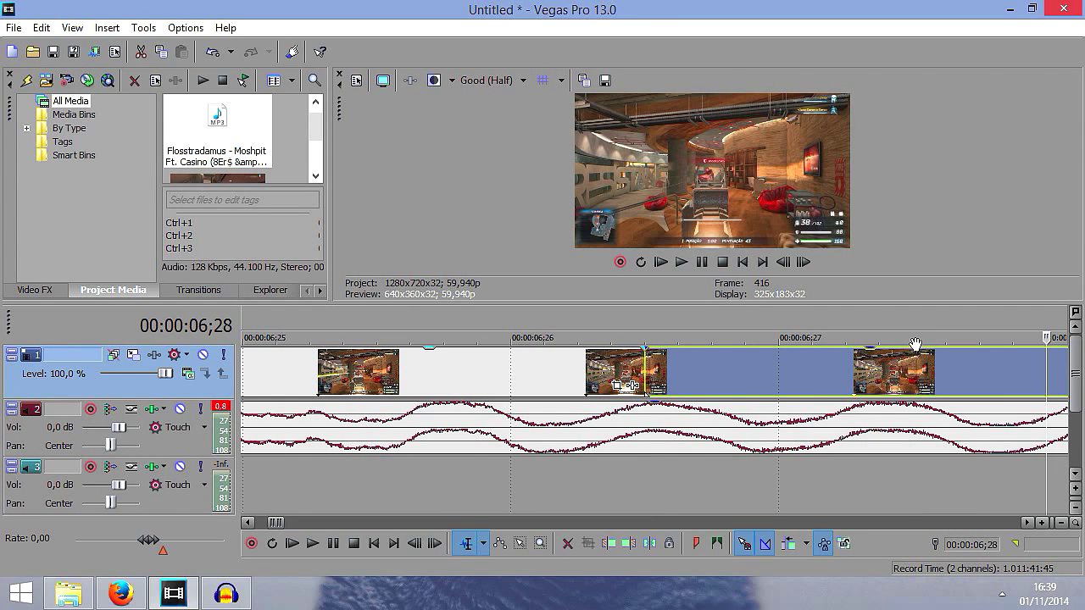
{"action": "key", "text": "Right"}
{"action": "key", "text": "Right"}
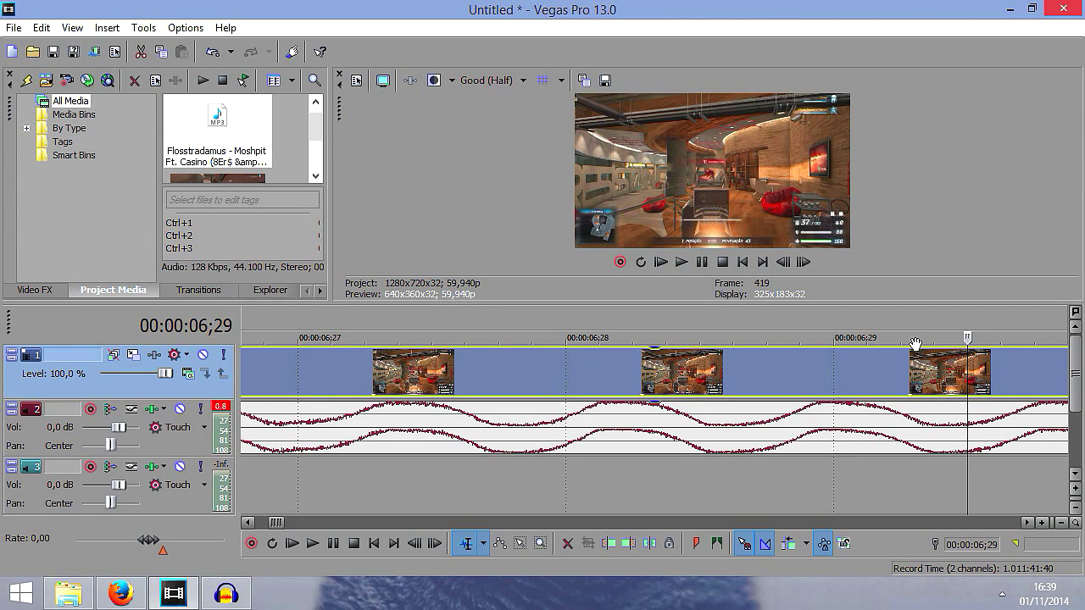
{"action": "key", "text": "s"}
Examine the cuts against the beat markers along the whole song, up to marker 34
{"action": "scroll", "coordinate": [923, 365], "scroll_direction": "down", "scroll_amount": 4}
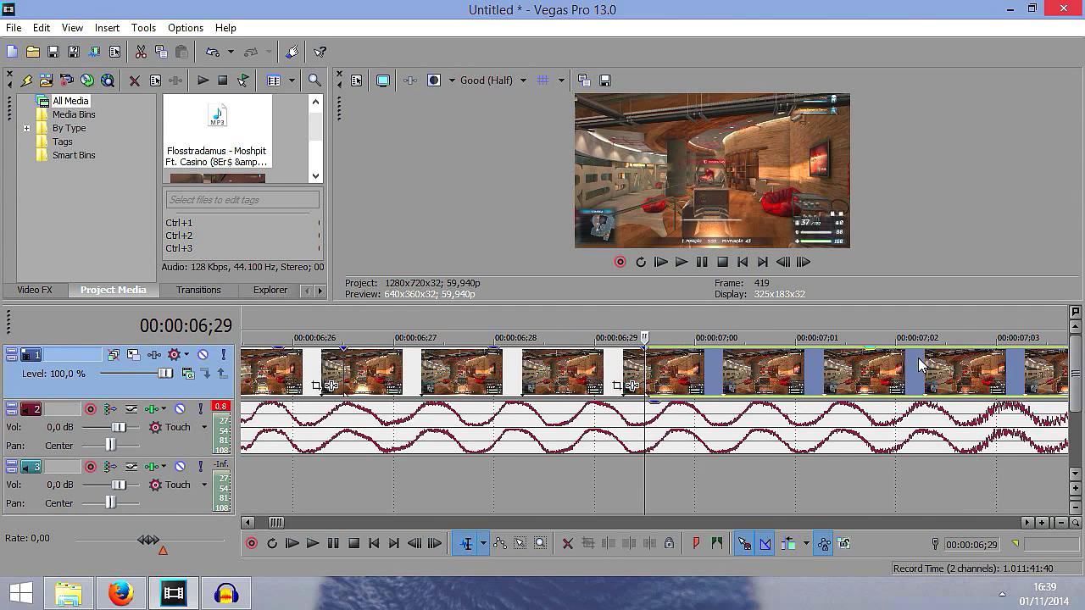
{"action": "key", "text": "Down"}
{"action": "key", "text": "Down"}
{"action": "key", "text": "Down"}
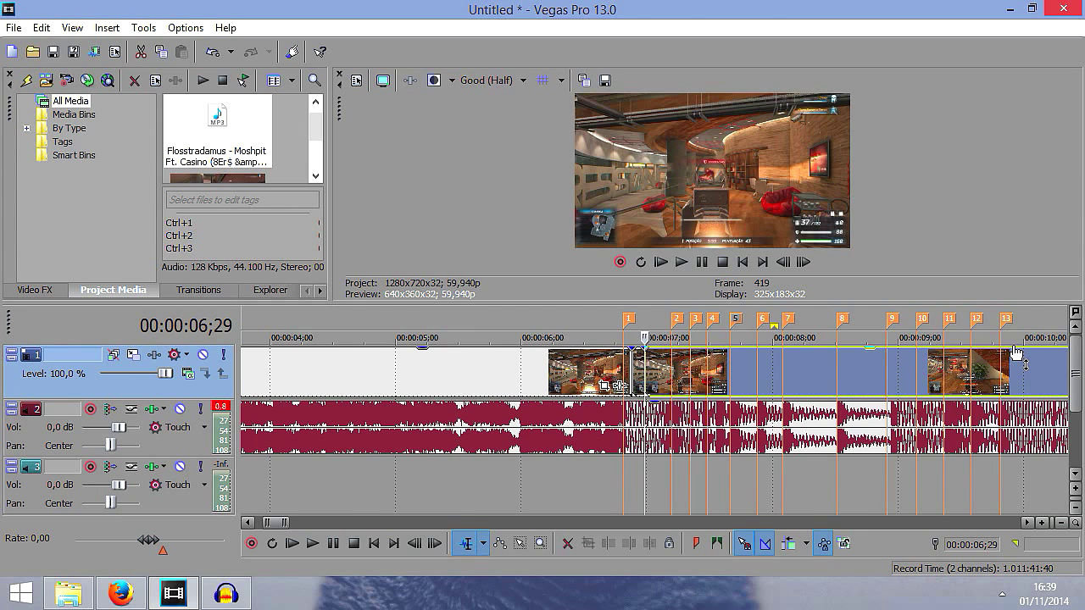
{"action": "key", "text": "Down"}
{"action": "key", "text": "Down"}
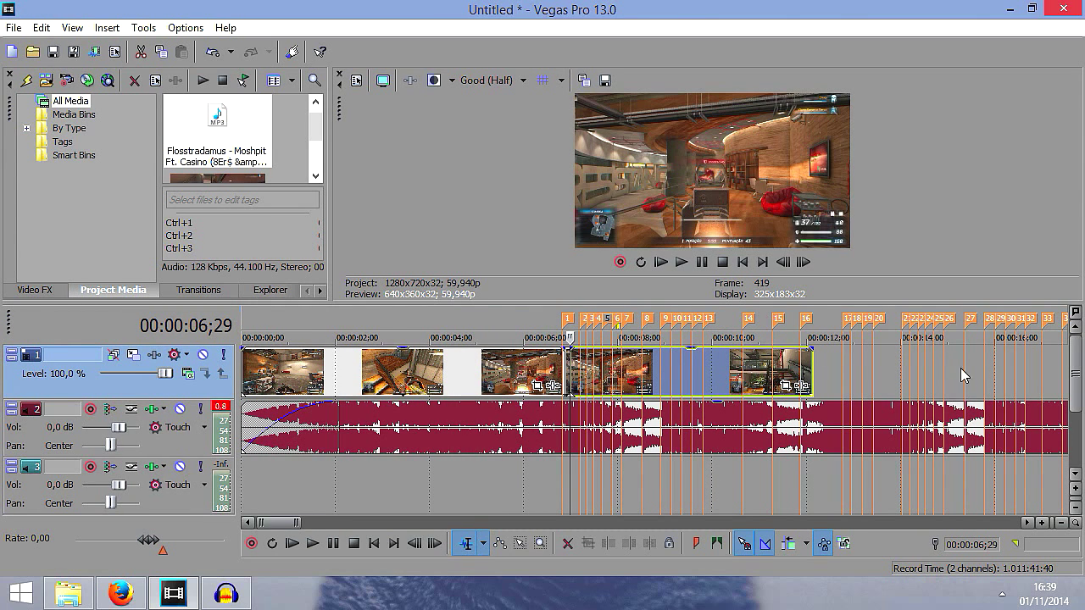
{"action": "scroll", "coordinate": [992, 359], "scroll_direction": "down", "scroll_amount": 1}
{"action": "left_click", "coordinate": [793, 321]}
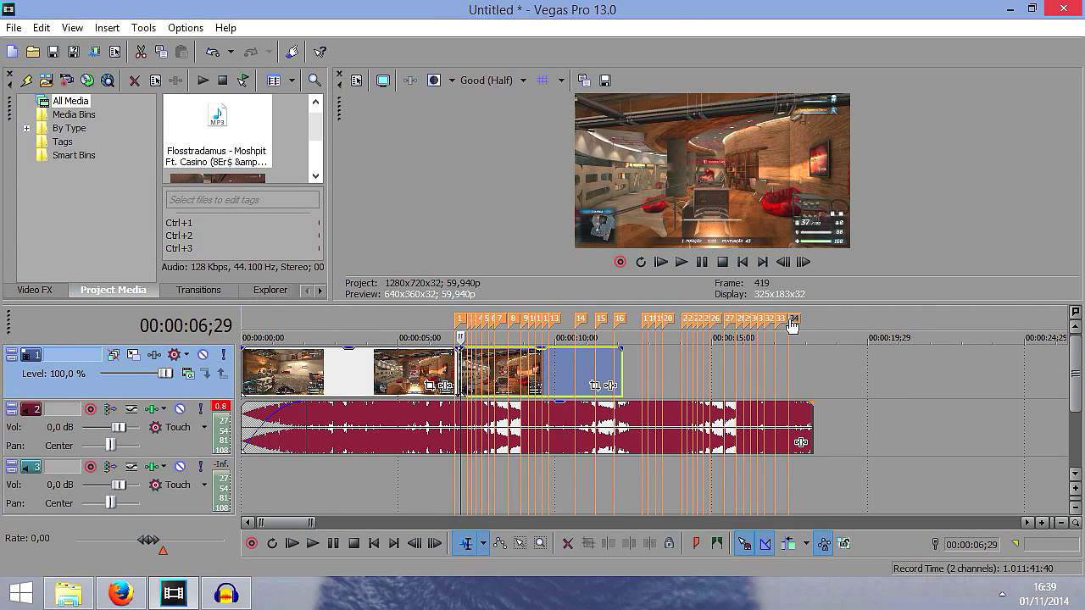
Return the playhead to the cut at 00:00:06;29 and select the short piece before it
{"action": "left_click", "coordinate": [497, 372]}
{"action": "key", "text": "Up"}
{"action": "key", "text": "Up"}
{"action": "key", "text": "Up"}
{"action": "key", "text": "Up"}
{"action": "key", "text": "Up"}
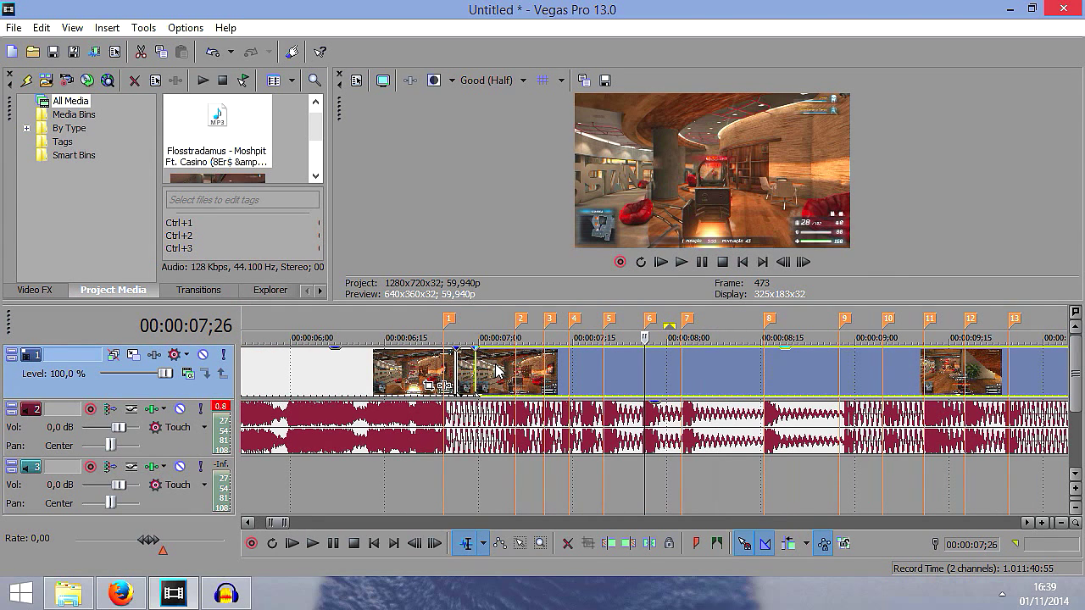
{"action": "left_click", "coordinate": [501, 374]}
{"action": "key", "text": "Up"}
{"action": "key", "text": "Up"}
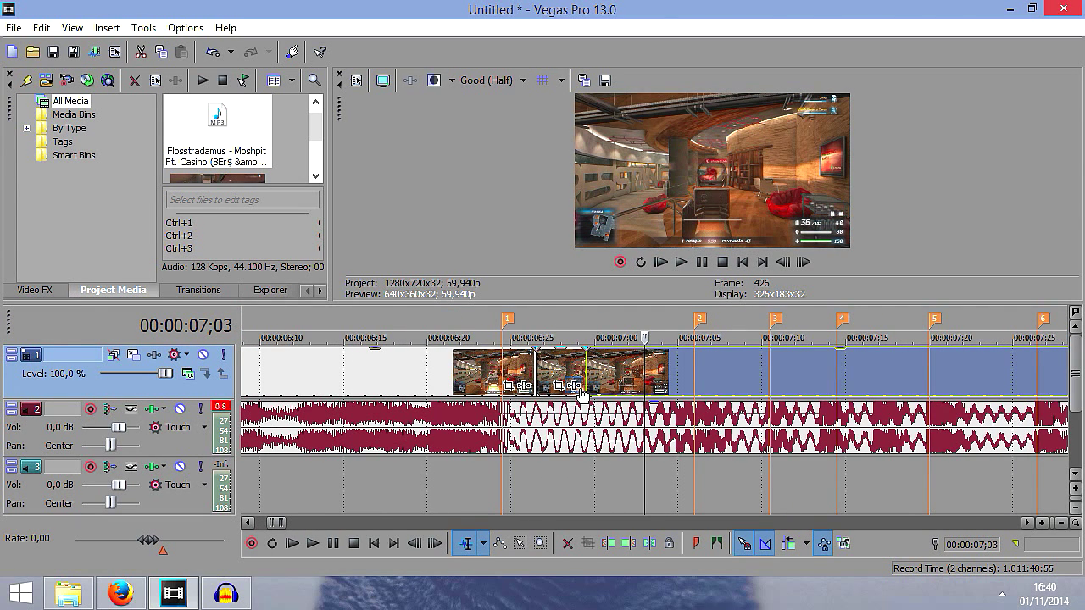
{"action": "left_click", "coordinate": [584, 365]}
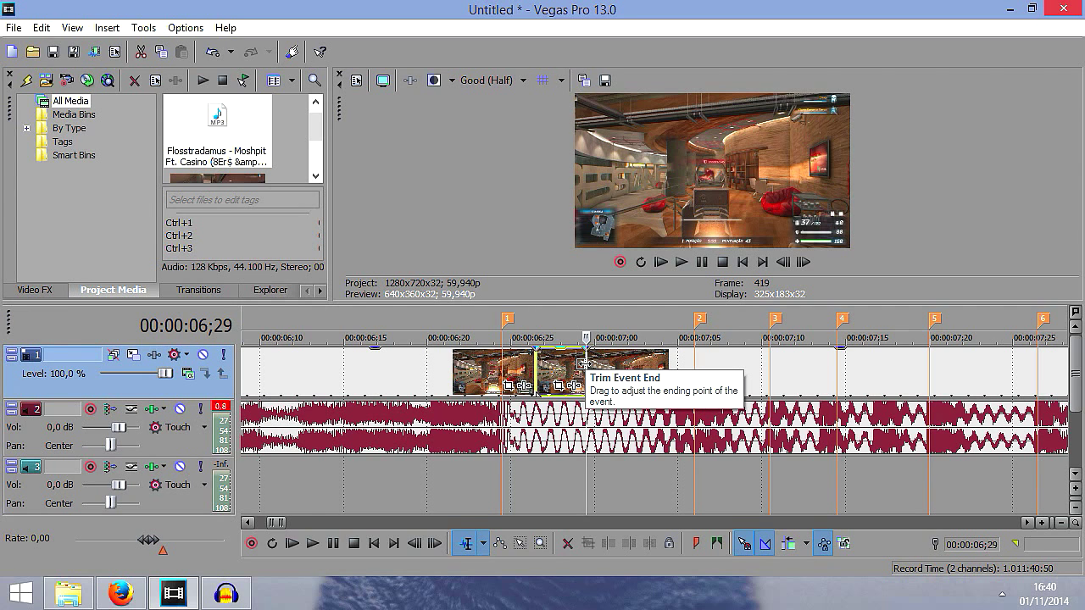
Split the rest of the gameplay clip at each following shot, up to 00:00:09;12
{"action": "key", "text": "Up"}
{"action": "key", "text": "Up"}
{"action": "key", "text": "Right"}
{"action": "key", "text": "Right"}
{"action": "key", "text": "Right"}
{"action": "key", "text": "Right"}
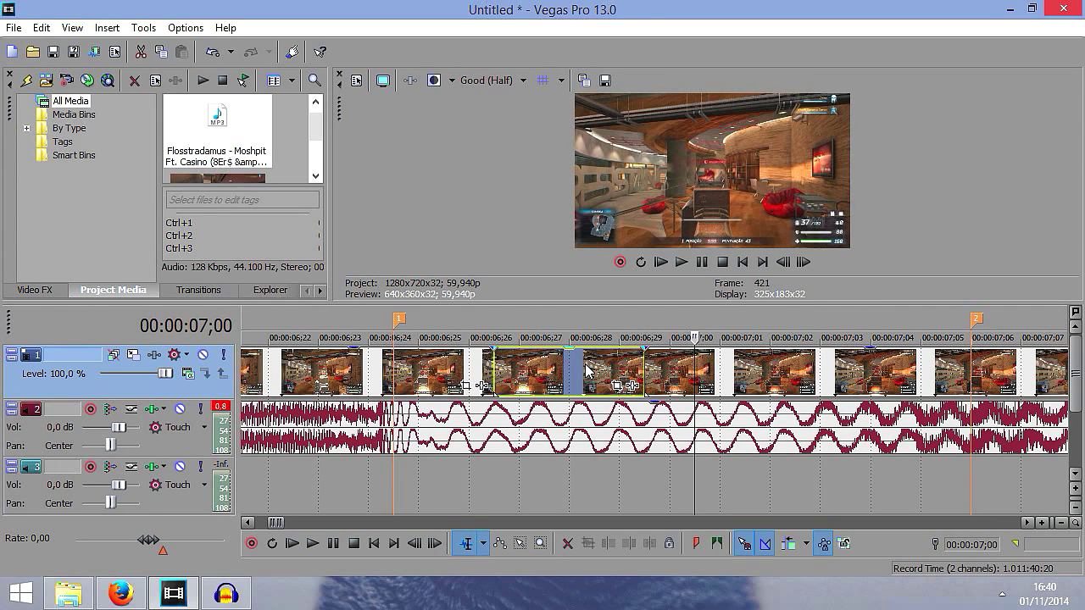
{"action": "left_click", "coordinate": [743, 362]}
{"action": "key", "text": "s"}
{"action": "key", "text": "Right"}
{"action": "key", "text": "Right"}
{"action": "key", "text": "Right"}
{"action": "key", "text": "Right"}
{"action": "key", "text": "s"}
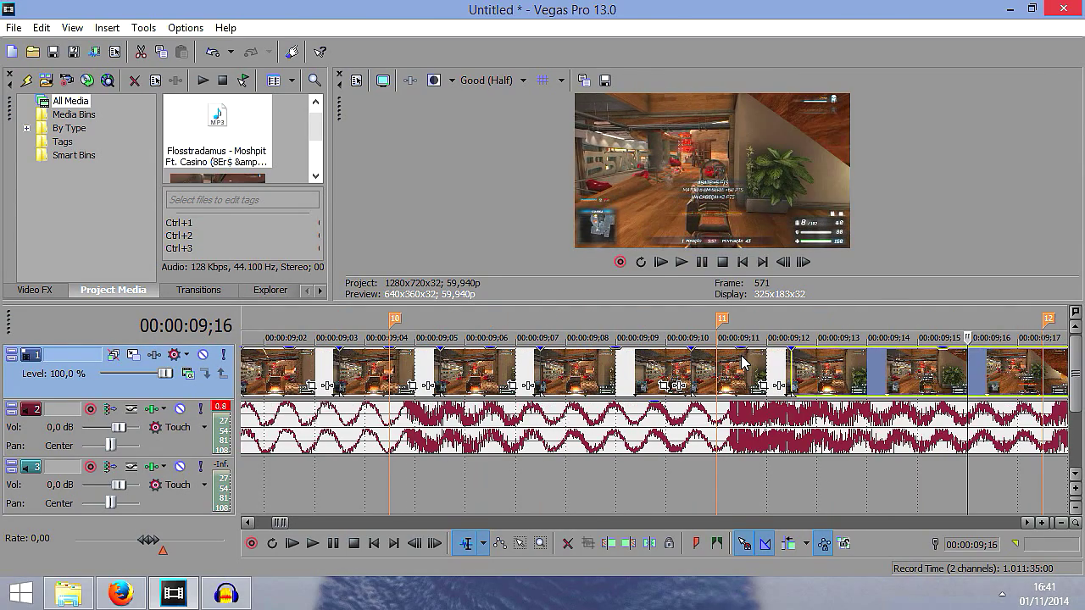
Save the project as TUTORIAL in the vegas projetos folder
{"action": "scroll", "coordinate": [742, 363], "scroll_direction": "down", "scroll_amount": 3}
{"action": "scroll", "coordinate": [742, 362], "scroll_direction": "down", "scroll_amount": 5}
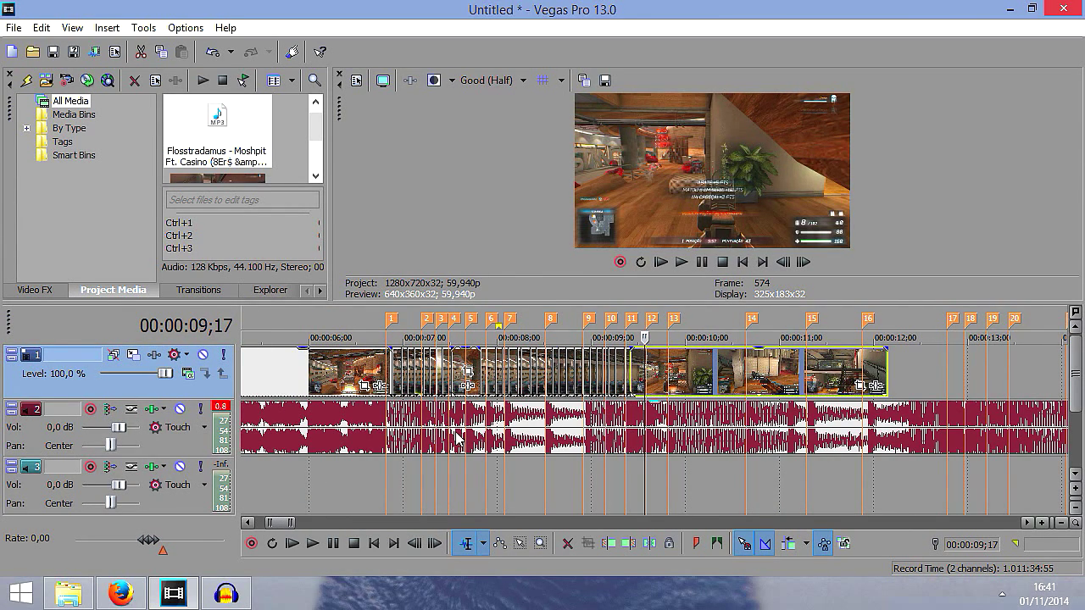
{"action": "key", "text": "ctrl+s"}
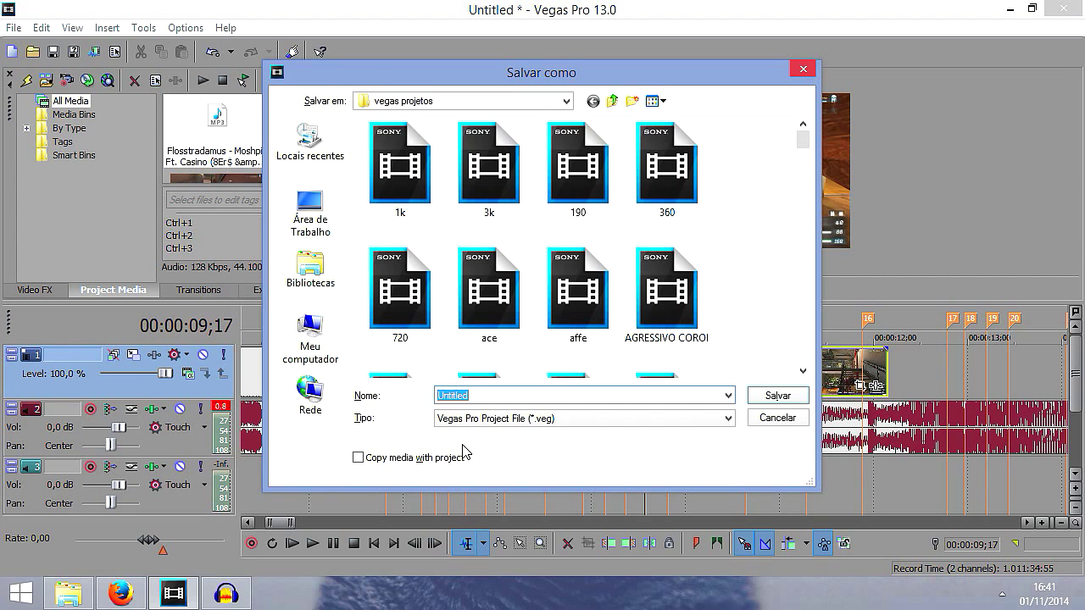
{"action": "type", "text": "TUTORIAL"}
{"action": "key", "text": "Return"}
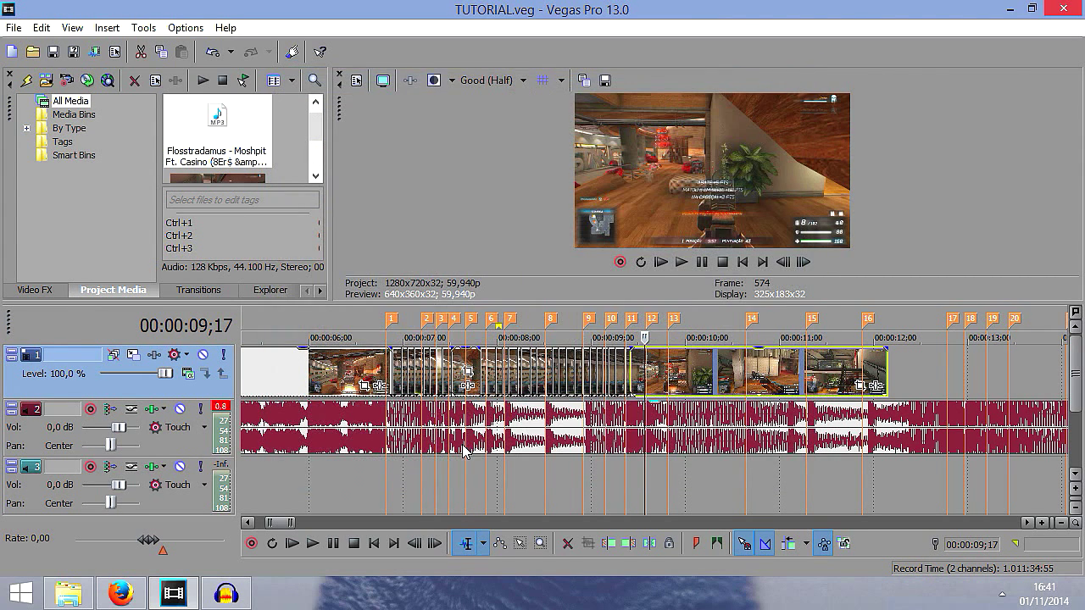
Move the uncut remainder of the gameplay clip 4;23 further along the timeline, away from the cut pieces
{"action": "left_click", "coordinate": [402, 436]}
{"action": "scroll", "coordinate": [417, 396], "scroll_direction": "up", "scroll_amount": 3}
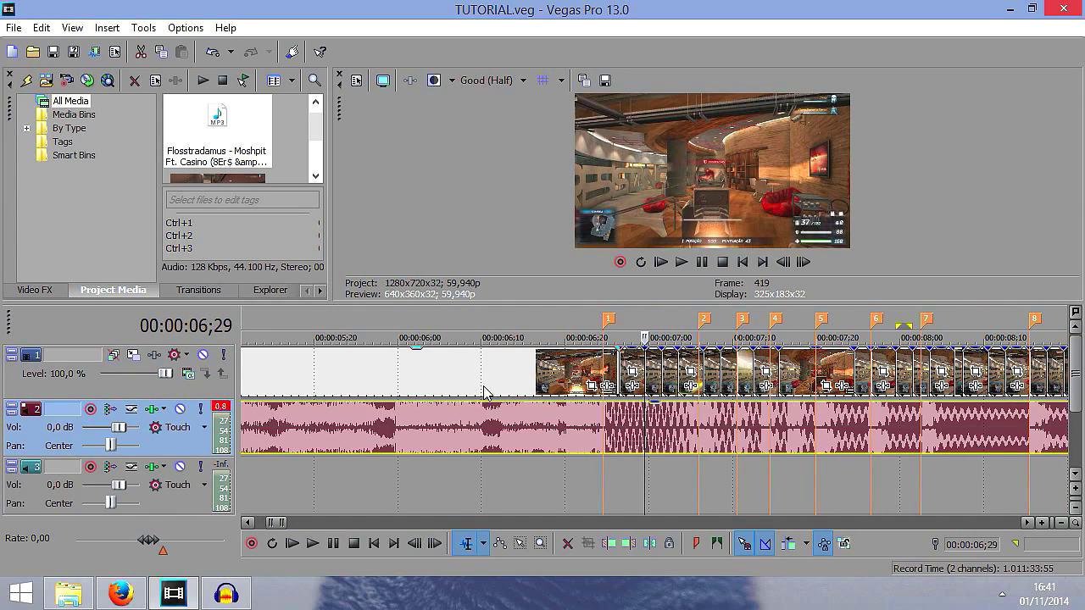
{"action": "scroll", "coordinate": [525, 448], "scroll_direction": "up", "scroll_amount": 2}
{"action": "scroll", "coordinate": [549, 456], "scroll_direction": "down", "scroll_amount": 5}
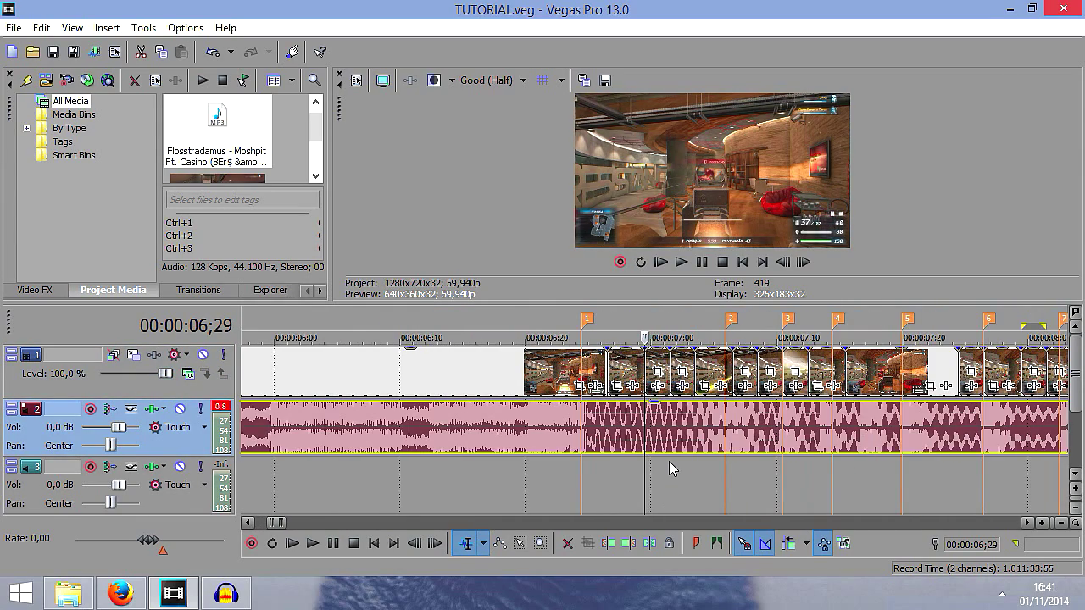
{"action": "scroll", "coordinate": [693, 448], "scroll_direction": "down", "scroll_amount": 1}
{"action": "left_click_drag", "start_coordinate": [767, 381], "coordinate": [992, 381]}
Select the short gameplay piece that starts at the 00:00:06;29 cut
{"action": "scroll", "coordinate": [992, 382], "scroll_direction": "down", "scroll_amount": 2}
{"action": "left_click", "coordinate": [442, 375]}
{"action": "left_click", "coordinate": [463, 373]}
{"action": "scroll", "coordinate": [649, 422], "scroll_direction": "up", "scroll_amount": 8}
{"action": "scroll", "coordinate": [653, 428], "scroll_direction": "down", "scroll_amount": 4}
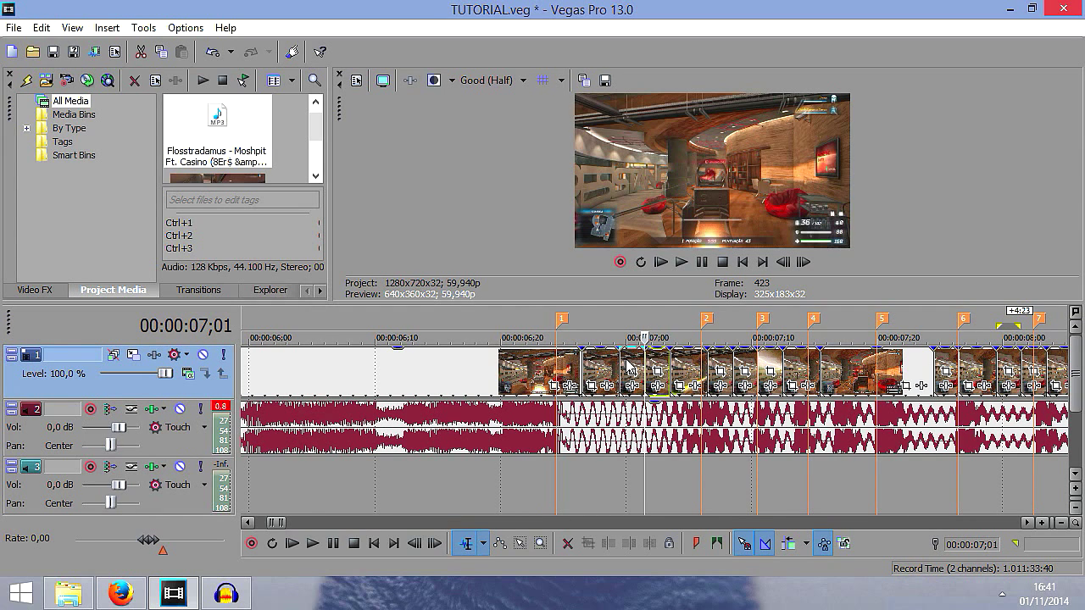
{"action": "left_click", "coordinate": [628, 361]}
{"action": "left_click", "coordinate": [651, 446]}
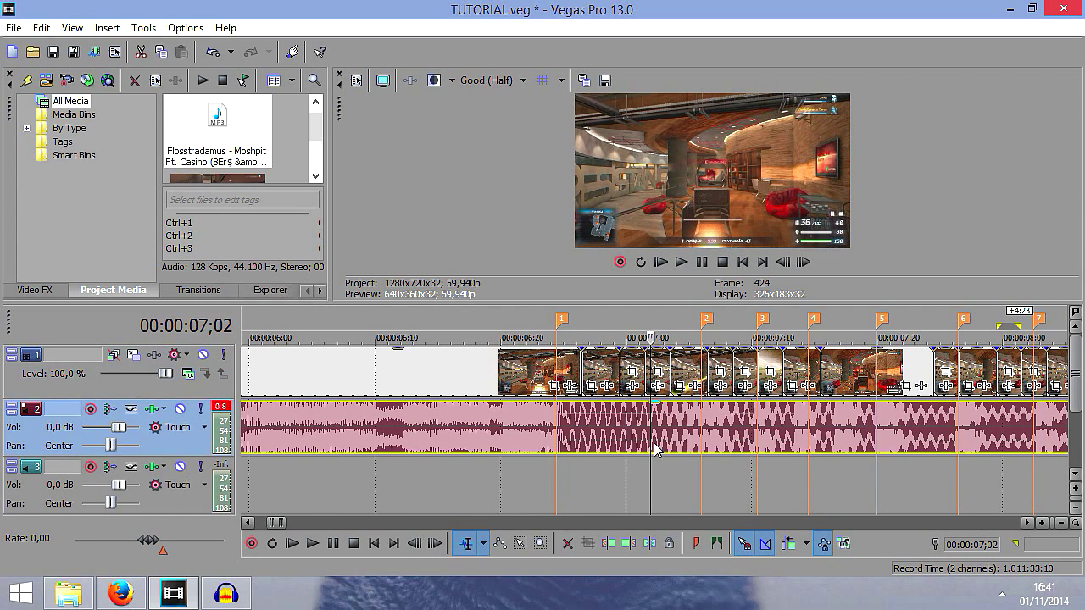
{"action": "left_click", "coordinate": [640, 358]}
{"action": "scroll", "coordinate": [810, 415], "scroll_direction": "up", "scroll_amount": 2}
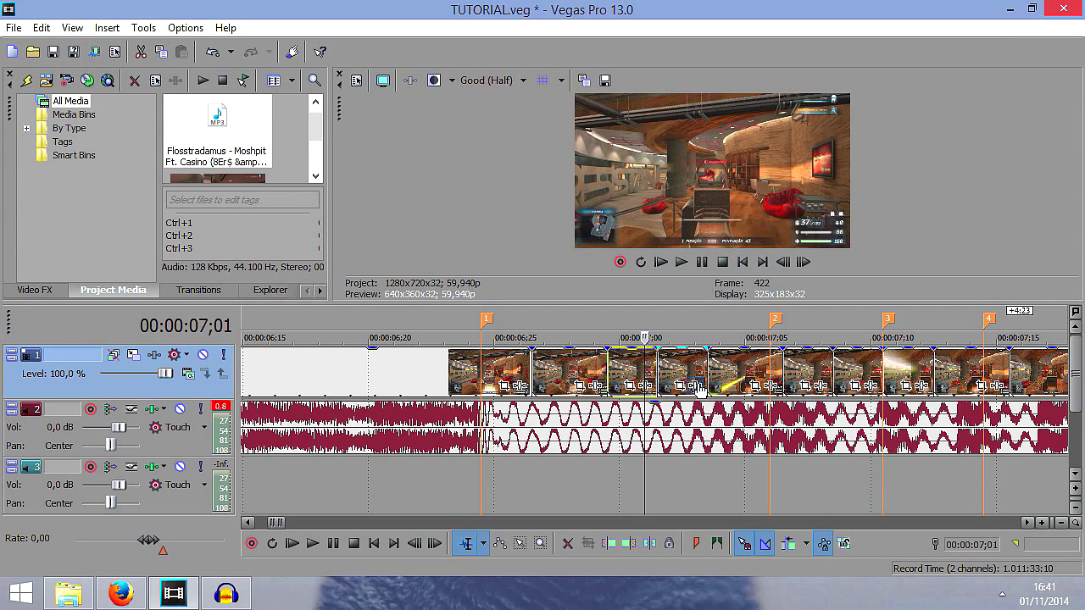
Add all the following short gameplay pieces up to 00:00:09;12 to the selection
{"action": "left_click", "coordinate": [686, 366], "text": "ctrl"}
{"action": "left_click", "coordinate": [763, 371], "text": "ctrl"}
{"action": "left_click", "coordinate": [800, 370], "text": "ctrl"}
{"action": "left_click", "coordinate": [850, 371], "text": "ctrl"}
{"action": "scroll", "coordinate": [850, 372], "scroll_direction": "down", "scroll_amount": 1}
{"action": "left_click", "coordinate": [907, 371], "text": "ctrl"}
{"action": "scroll", "coordinate": [750, 385], "scroll_direction": "down", "scroll_amount": 2}
{"action": "scroll", "coordinate": [858, 389], "scroll_direction": "down", "scroll_amount": 2}
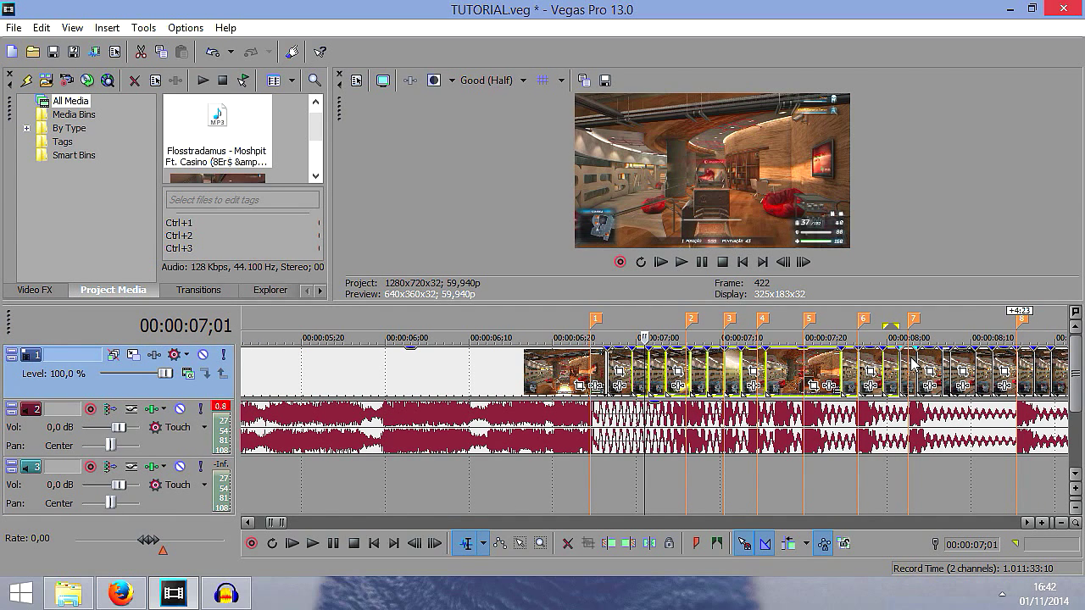
{"action": "left_click", "coordinate": [950, 355], "text": "ctrl"}
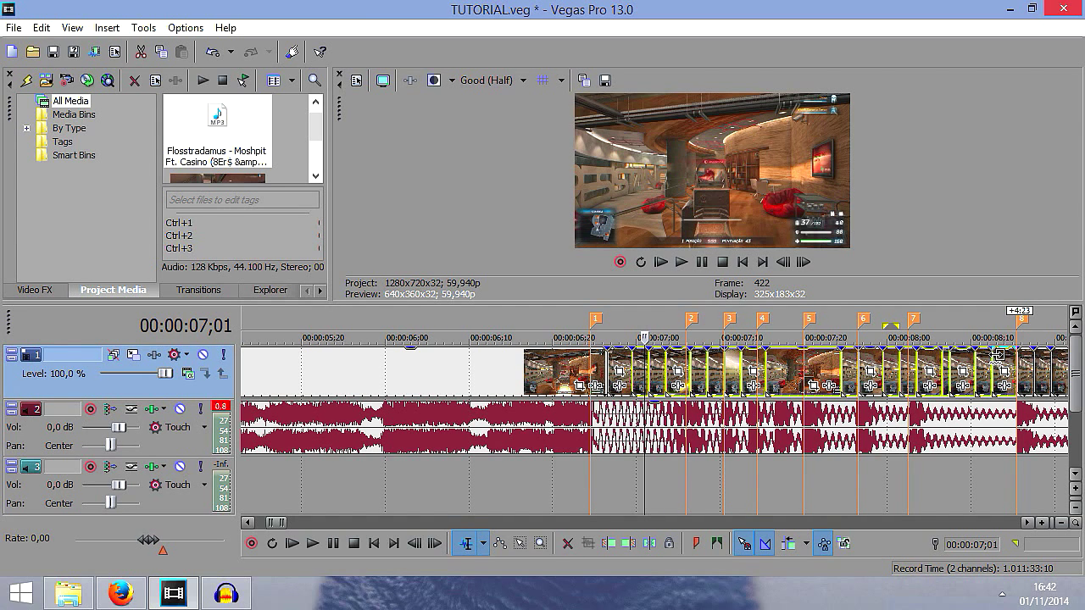
{"action": "scroll", "coordinate": [990, 363], "scroll_direction": "down", "scroll_amount": 1}
{"action": "left_click", "coordinate": [945, 373], "text": "ctrl"}
{"action": "left_click", "coordinate": [960, 371], "text": "ctrl"}
{"action": "scroll", "coordinate": [987, 366], "scroll_direction": "down", "scroll_amount": 1}
{"action": "left_click", "coordinate": [904, 377], "text": "ctrl"}
{"action": "left_click", "coordinate": [927, 386], "text": "ctrl"}
{"action": "left_click", "coordinate": [938, 379], "text": "ctrl"}
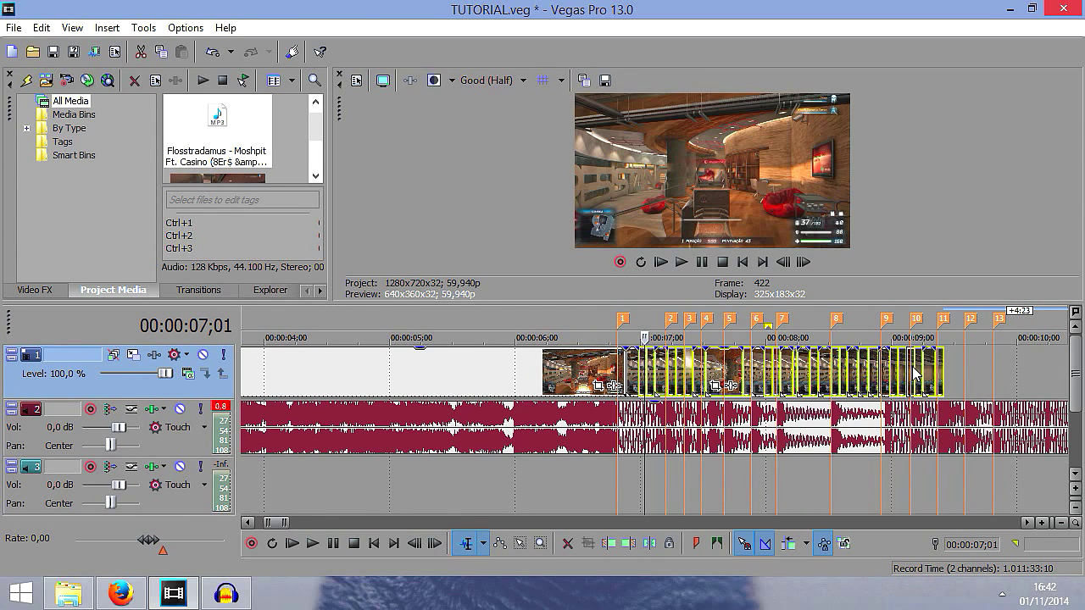
Try to move the selected gameplay pieces 0;18 further along the timeline
{"action": "left_click_drag", "start_coordinate": [738, 369], "coordinate": [815, 369]}
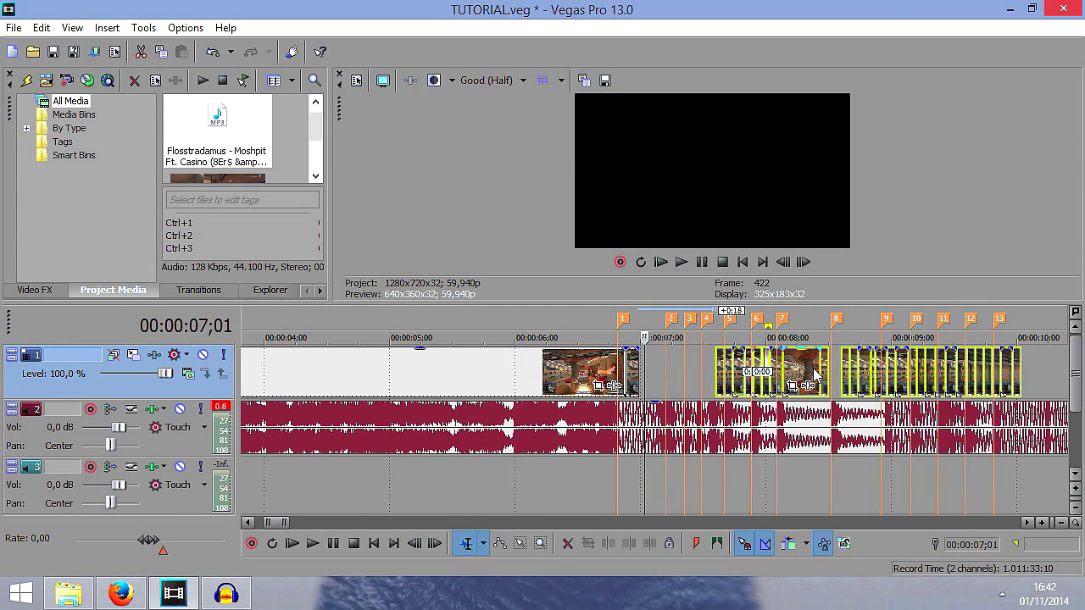
{"action": "scroll", "coordinate": [818, 369], "scroll_direction": "down", "scroll_amount": 1}
{"action": "scroll", "coordinate": [818, 375], "scroll_direction": "up", "scroll_amount": 5}
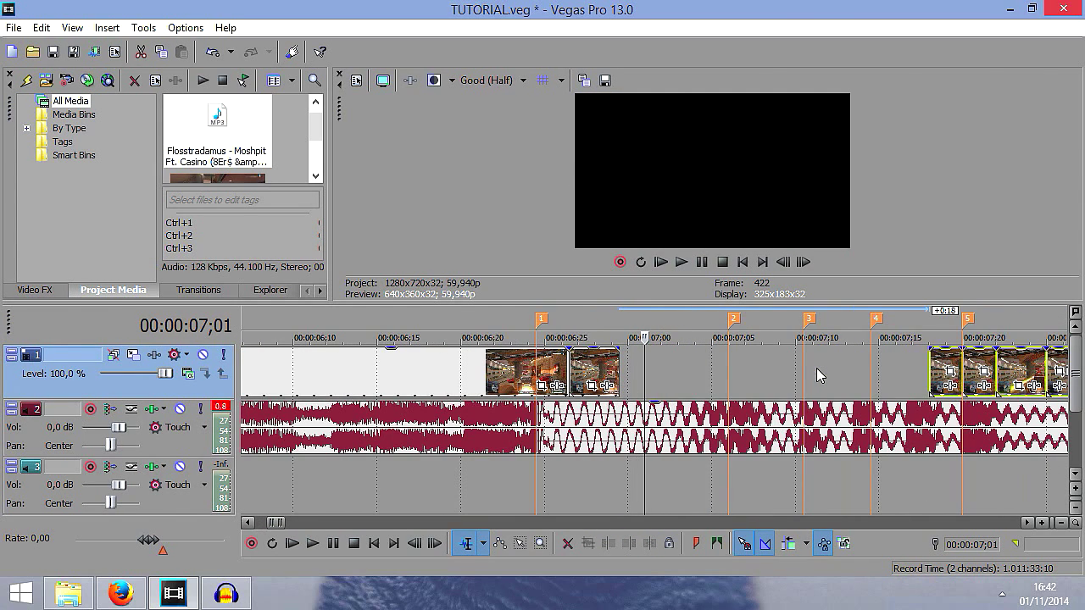
{"action": "scroll", "coordinate": [872, 374], "scroll_direction": "down", "scroll_amount": 2}
{"action": "scroll", "coordinate": [905, 378], "scroll_direction": "down", "scroll_amount": 1}
{"action": "left_click_drag", "start_coordinate": [872, 377], "coordinate": [820, 379]}
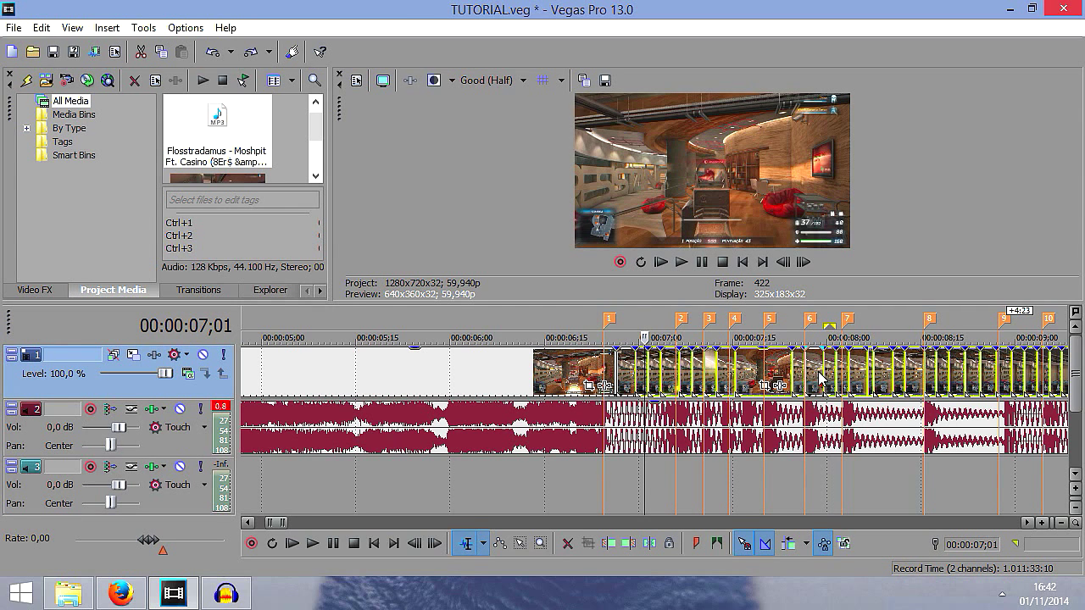
Move the selected pieces 10;16 further along to marker 34, and place the uncut remainder directly after them
{"action": "scroll", "coordinate": [784, 370], "scroll_direction": "down", "scroll_amount": 1}
{"action": "mouse_move", "coordinate": [714, 373]}
{"action": "left_mouse_down"}
{"action": "mouse_move", "coordinate": [1064, 371]}
{"action": "mouse_move", "coordinate": [1081, 336]}
{"action": "mouse_move", "coordinate": [1082, 373]}
{"action": "mouse_move", "coordinate": [943, 373]}
{"action": "left_mouse_up"}
{"action": "scroll", "coordinate": [896, 371], "scroll_direction": "down", "scroll_amount": 3}
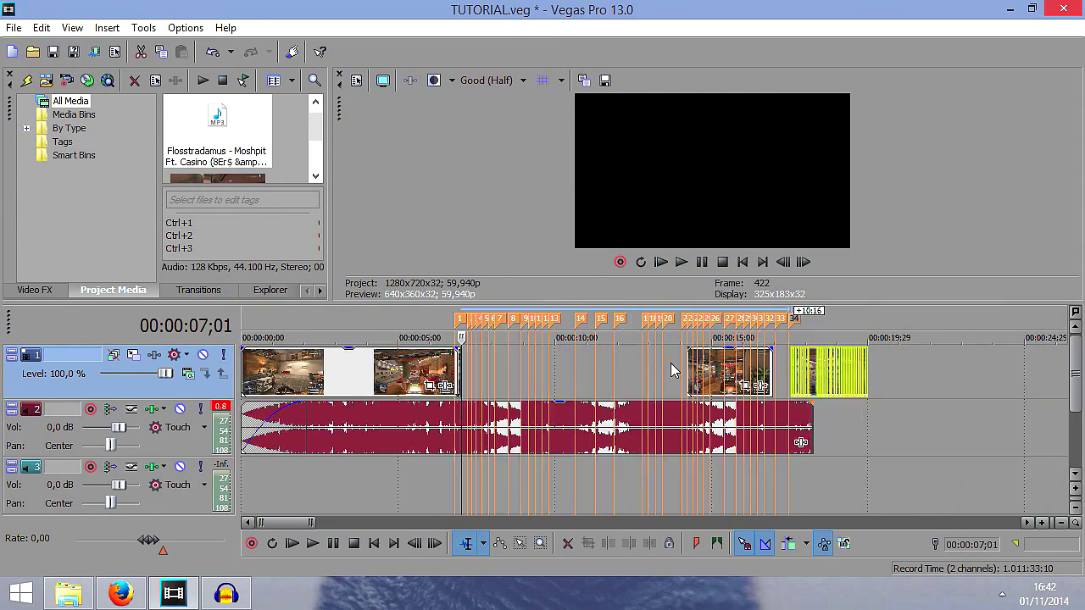
{"action": "left_click", "coordinate": [736, 374]}
{"action": "left_click_drag", "start_coordinate": [695, 377], "coordinate": [880, 373]}
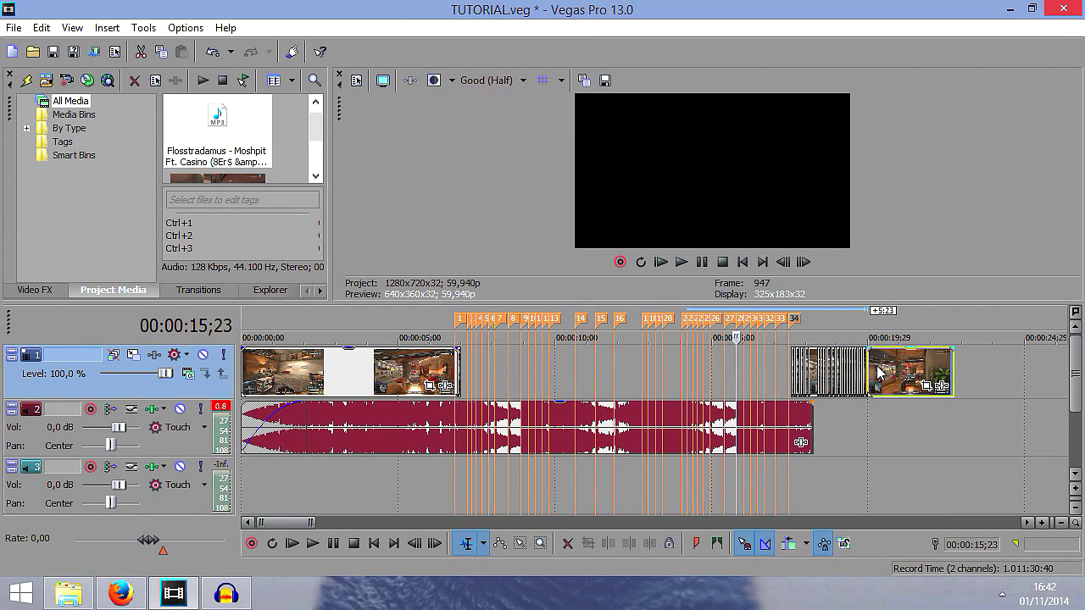
{"action": "left_click", "coordinate": [860, 372]}
{"action": "scroll", "coordinate": [864, 371], "scroll_direction": "up", "scroll_amount": 5}
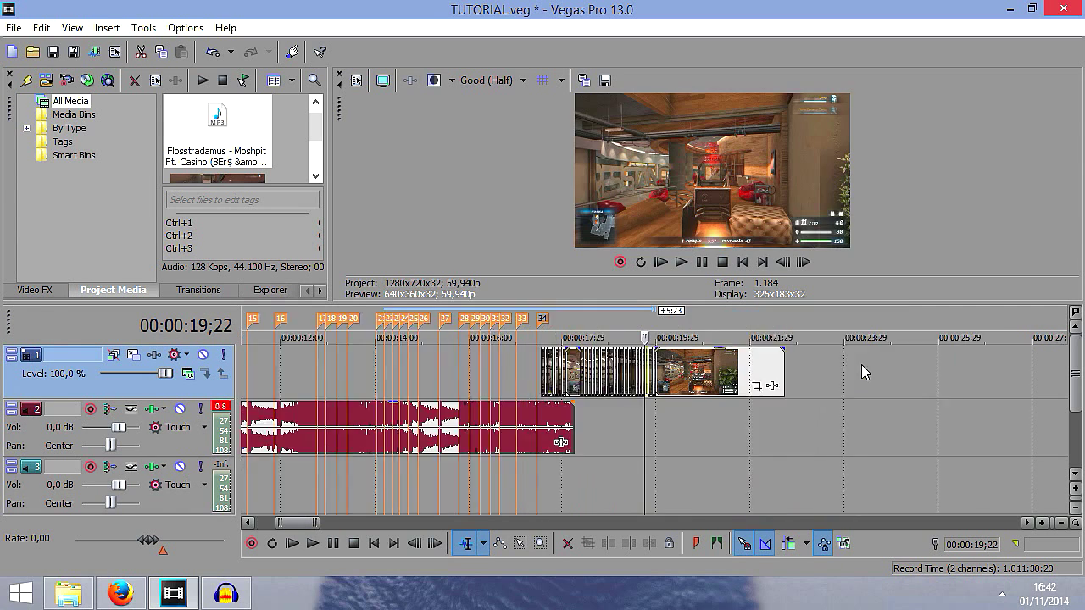
{"action": "scroll", "coordinate": [281, 405], "scroll_direction": "down", "scroll_amount": 5}
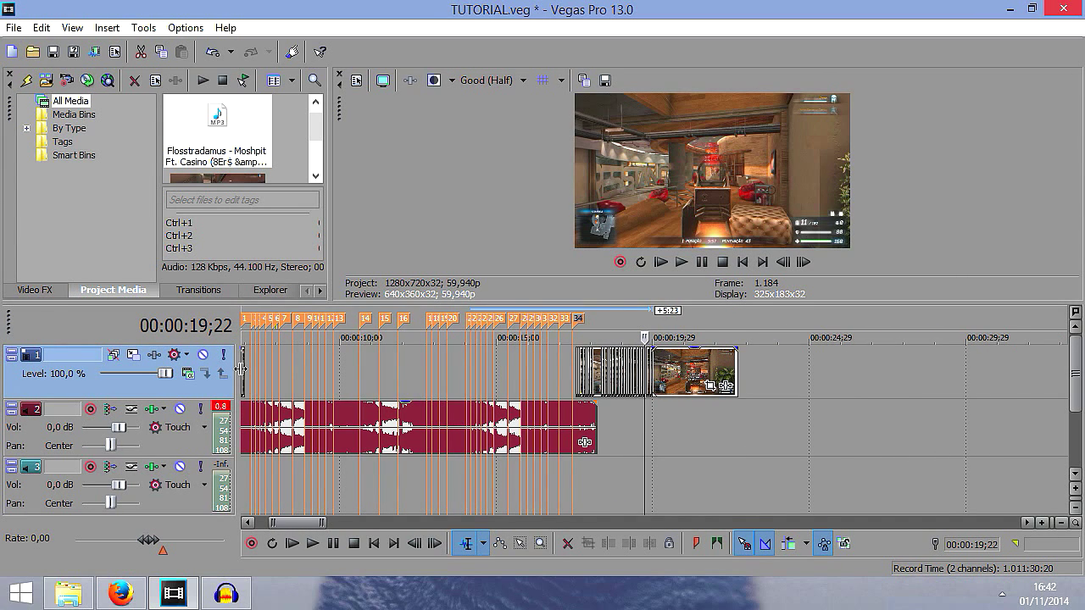
{"action": "scroll", "coordinate": [243, 369], "scroll_direction": "up", "scroll_amount": 5}
{"action": "scroll", "coordinate": [436, 383], "scroll_direction": "down", "scroll_amount": 7}
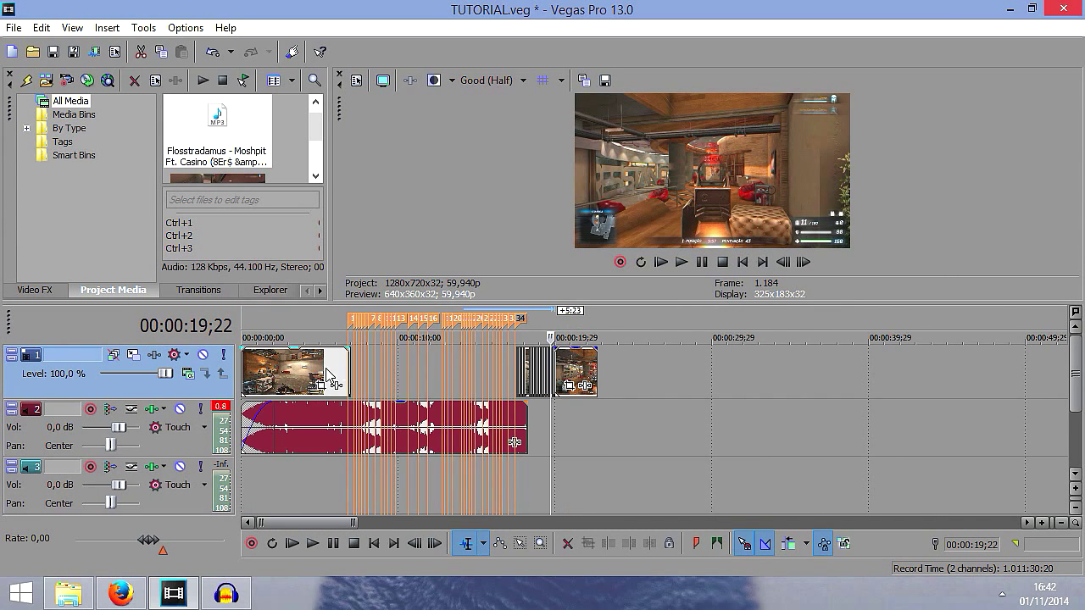
Split the long opening gameplay clip at marker 1, at 00:00:06;24
{"action": "left_click", "coordinate": [350, 358]}
{"action": "scroll", "coordinate": [350, 359], "scroll_direction": "up", "scroll_amount": 5}
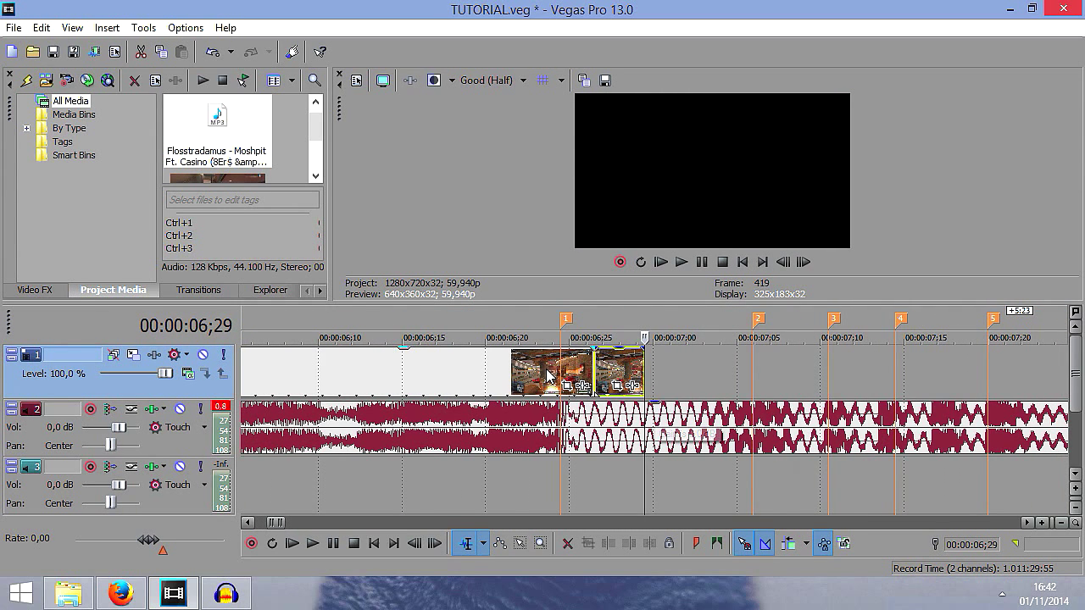
{"action": "left_click", "coordinate": [536, 372]}
{"action": "key", "text": "Right"}
{"action": "key", "text": "Right"}
{"action": "key", "text": "Right"}
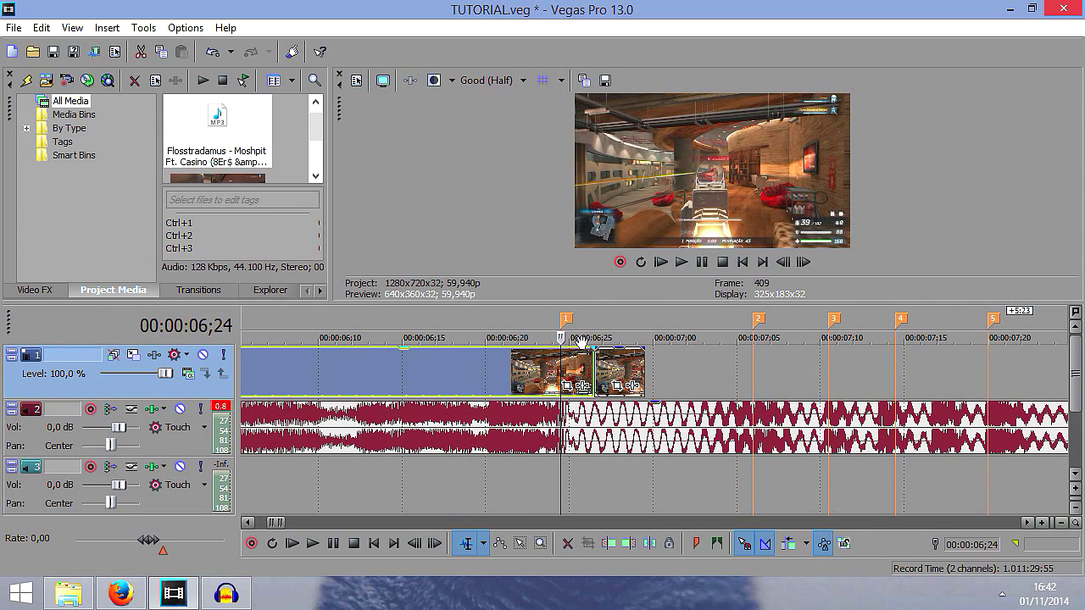
{"action": "key", "text": "Right"}
{"action": "key", "text": "Right"}
{"action": "key", "text": "Right"}
{"action": "key", "text": "Right"}
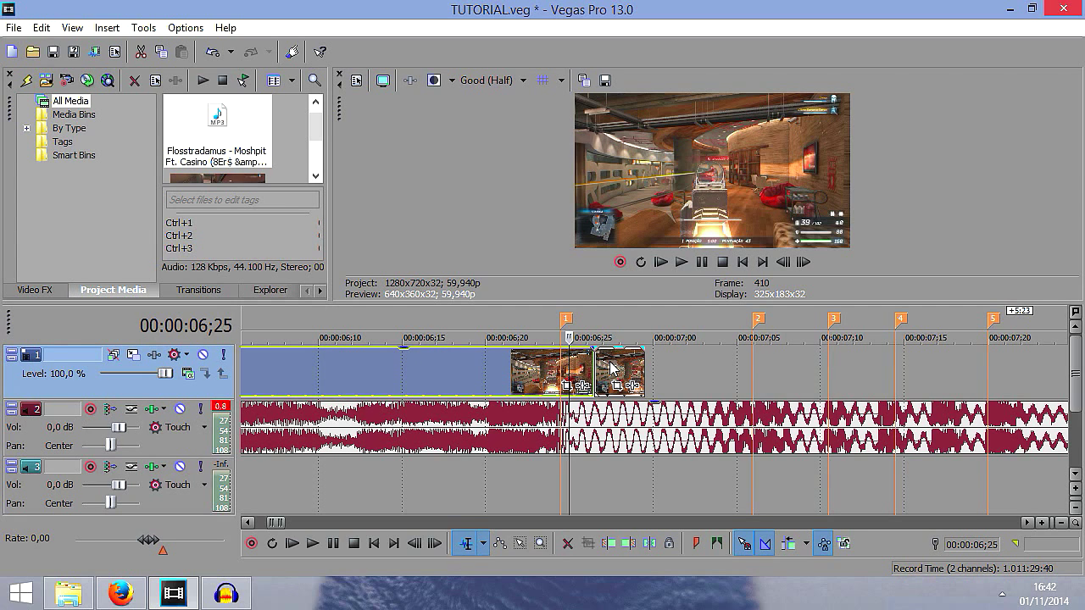
{"action": "key", "text": "Left"}
{"action": "key", "text": "Left"}
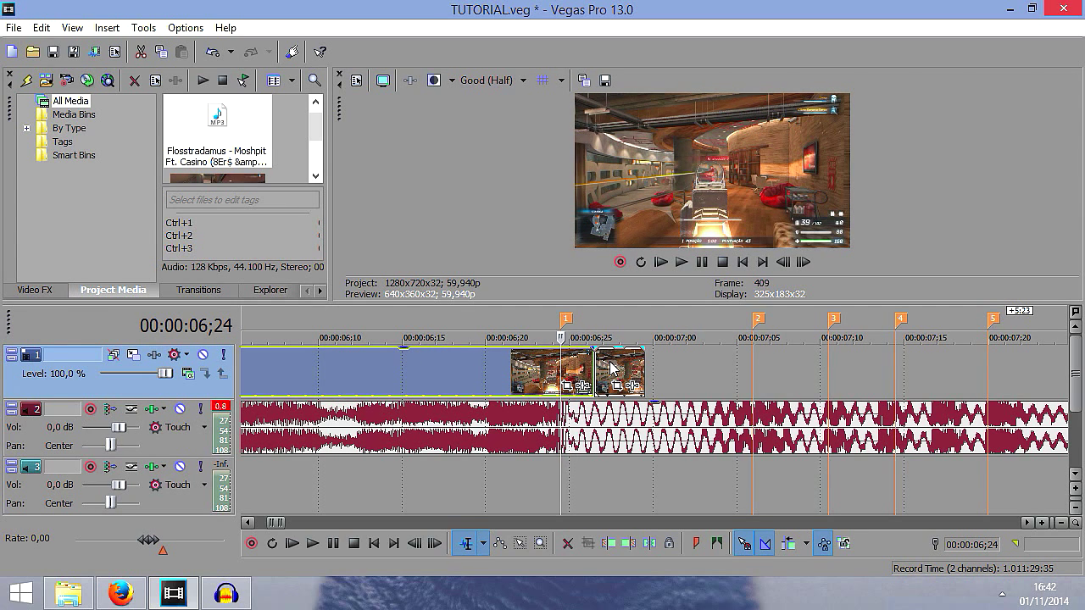
{"action": "key", "text": "s"}
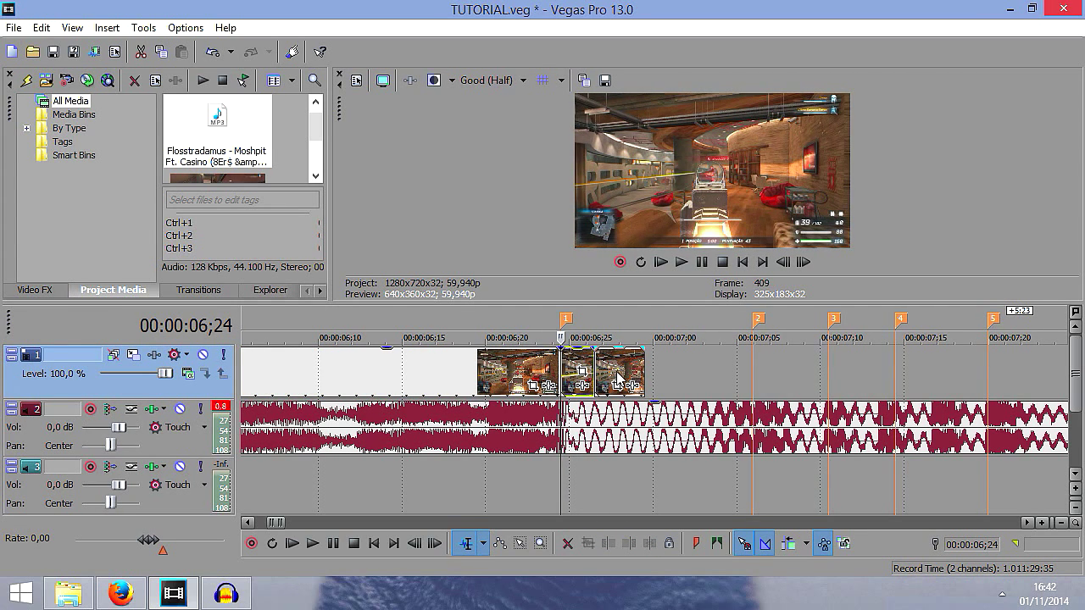
Move the short gameplay piece that ends at 00:00:06;29 0;09 further along, so it starts at marker 2
{"action": "left_click_drag", "start_coordinate": [612, 373], "coordinate": [773, 373]}
{"action": "scroll", "coordinate": [771, 373], "scroll_direction": "down", "scroll_amount": 2}
{"action": "scroll", "coordinate": [784, 369], "scroll_direction": "down", "scroll_amount": 1}
{"action": "left_click", "coordinate": [807, 367]}
{"action": "scroll", "coordinate": [811, 367], "scroll_direction": "down", "scroll_amount": 6}
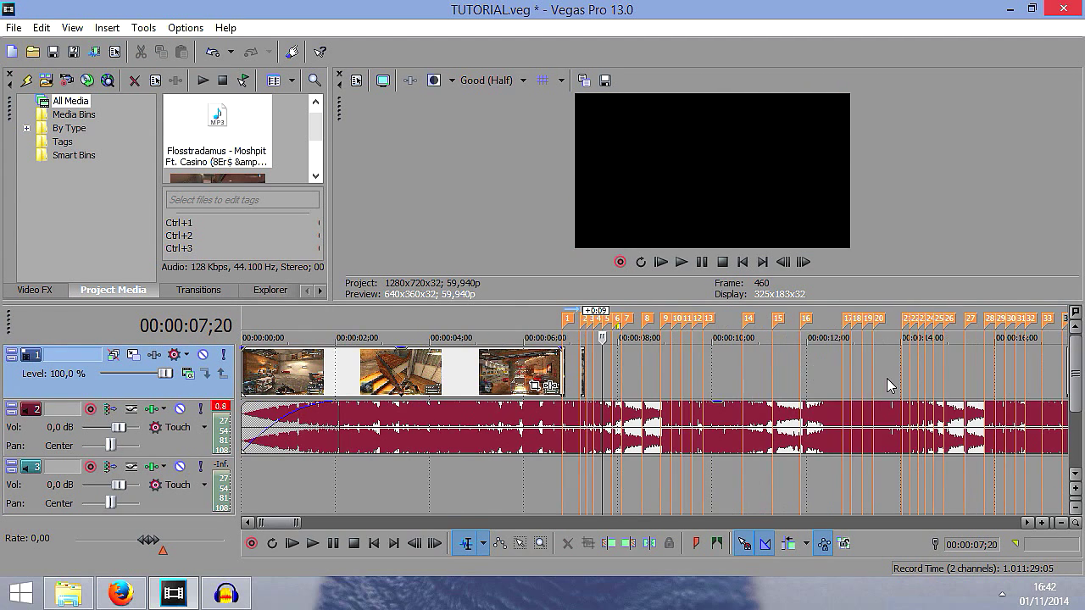
Select the first group of short gameplay pieces stored after marker 34 and move it back to around marker 7
{"action": "left_click", "coordinate": [800, 368]}
{"action": "scroll", "coordinate": [803, 370], "scroll_direction": "up", "scroll_amount": 5}
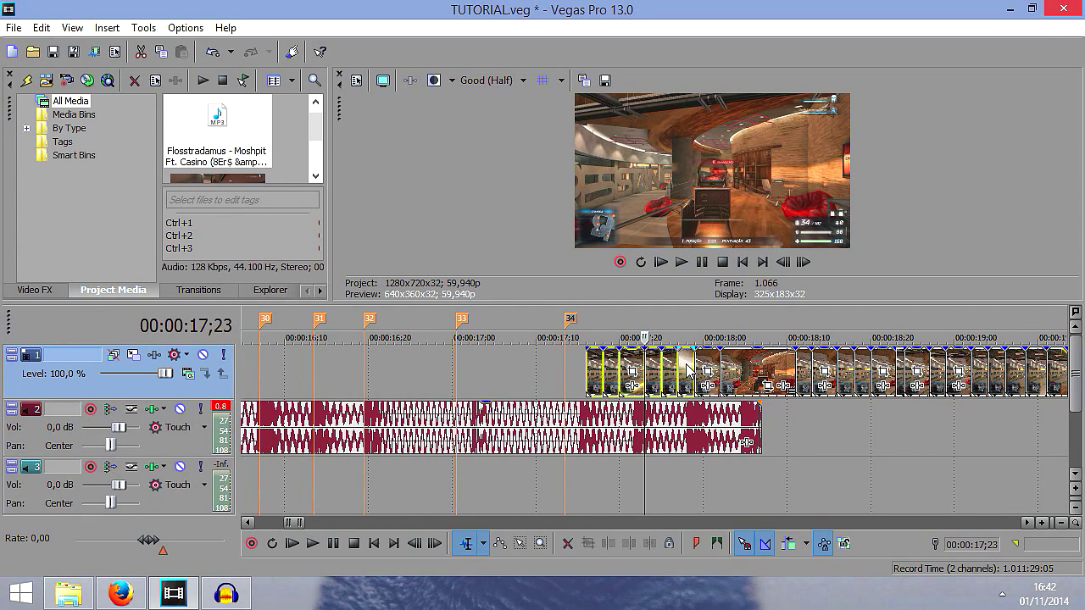
{"action": "left_click_drag", "start_coordinate": [674, 366], "coordinate": [1084, 381]}
{"action": "scroll", "coordinate": [623, 376], "scroll_direction": "down", "scroll_amount": 5}
{"action": "scroll", "coordinate": [636, 368], "scroll_direction": "up", "scroll_amount": 4}
{"action": "left_click_drag", "start_coordinate": [636, 368], "coordinate": [714, 384]}
{"action": "left_click", "coordinate": [662, 377]}
{"action": "scroll", "coordinate": [781, 422], "scroll_direction": "up", "scroll_amount": 2}
Place the pieces of that group one by one at markers 3, 4, 5, 6, 7 and 8
{"action": "left_click_drag", "start_coordinate": [853, 366], "coordinate": [653, 366]}
{"action": "left_click_drag", "start_coordinate": [882, 366], "coordinate": [704, 356]}
{"action": "mouse_move", "coordinate": [923, 368]}
{"action": "left_mouse_down"}
{"action": "mouse_move", "coordinate": [776, 368]}
{"action": "mouse_move", "coordinate": [792, 368]}
{"action": "left_mouse_up"}
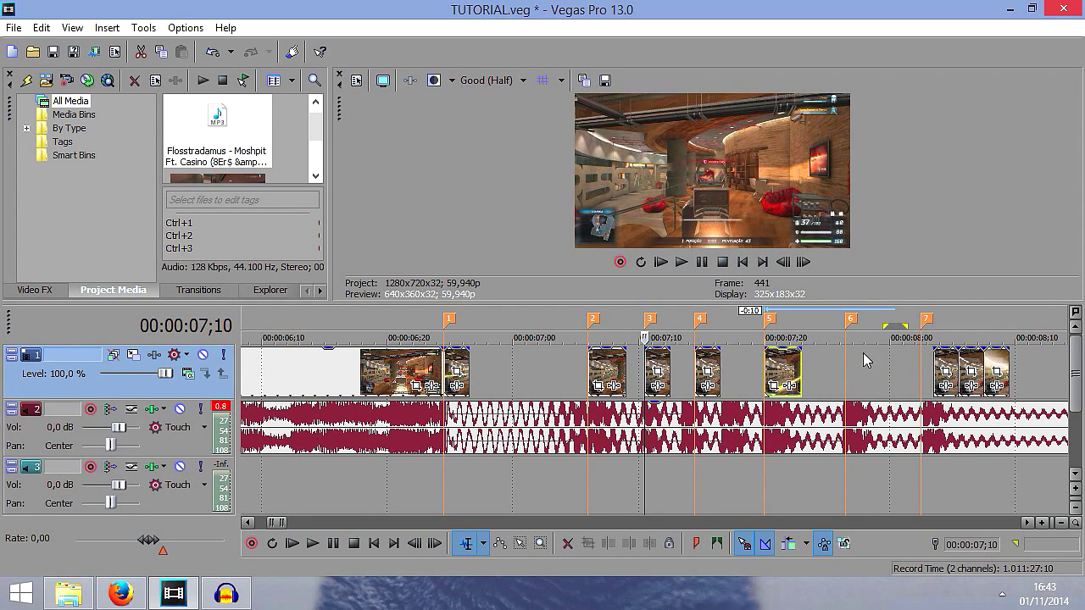
{"action": "left_click_drag", "start_coordinate": [958, 367], "coordinate": [869, 356]}
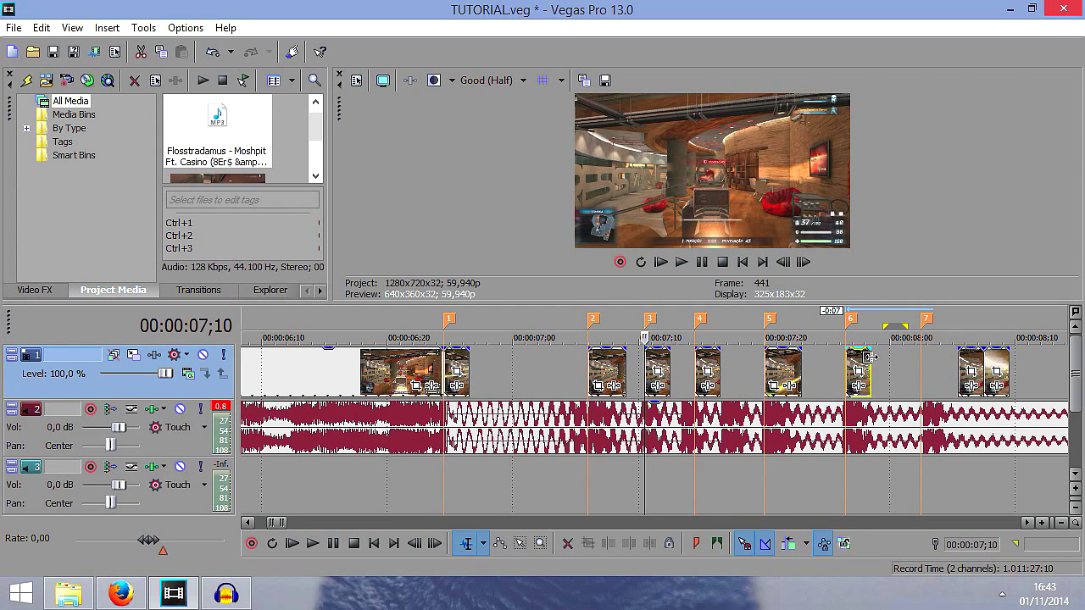
{"action": "left_click_drag", "start_coordinate": [973, 366], "coordinate": [942, 366]}
{"action": "scroll", "coordinate": [941, 365], "scroll_direction": "down", "scroll_amount": 2}
{"action": "scroll", "coordinate": [944, 368], "scroll_direction": "down", "scroll_amount": 3}
{"action": "scroll", "coordinate": [947, 369], "scroll_direction": "down", "scroll_amount": 2}
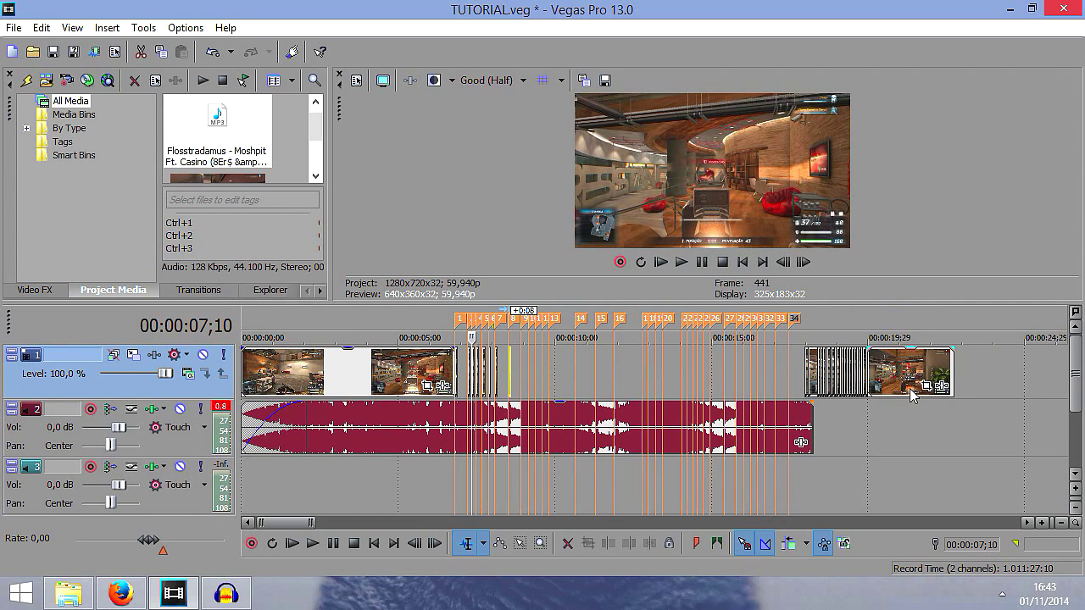
Move the next group of short pieces back from 00:00:17;29 and place its first two pieces at markers 9 and 10
{"action": "left_click", "coordinate": [804, 374]}
{"action": "scroll", "coordinate": [804, 375], "scroll_direction": "up", "scroll_amount": 5}
{"action": "left_click", "coordinate": [745, 367]}
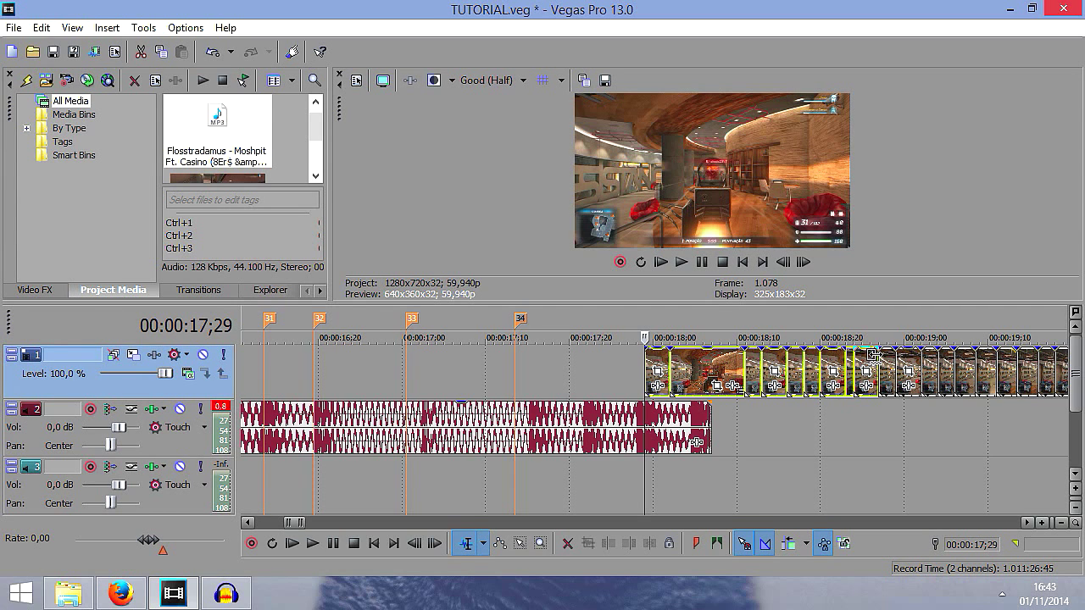
{"action": "mouse_move", "coordinate": [737, 386]}
{"action": "left_mouse_down"}
{"action": "mouse_move", "coordinate": [89, 363]}
{"action": "mouse_move", "coordinate": [760, 363]}
{"action": "left_mouse_up"}
{"action": "left_click", "coordinate": [760, 365]}
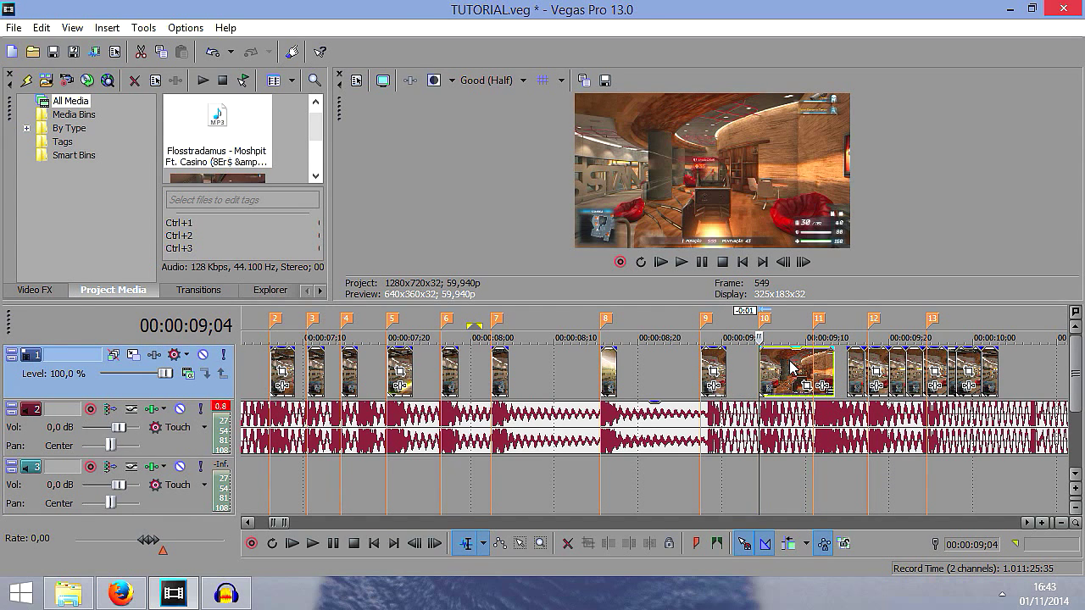
Step frame by frame through the longer gameplay piece from marker 10 to just past marker 11
{"action": "scroll", "coordinate": [812, 369], "scroll_direction": "down", "scroll_amount": 1}
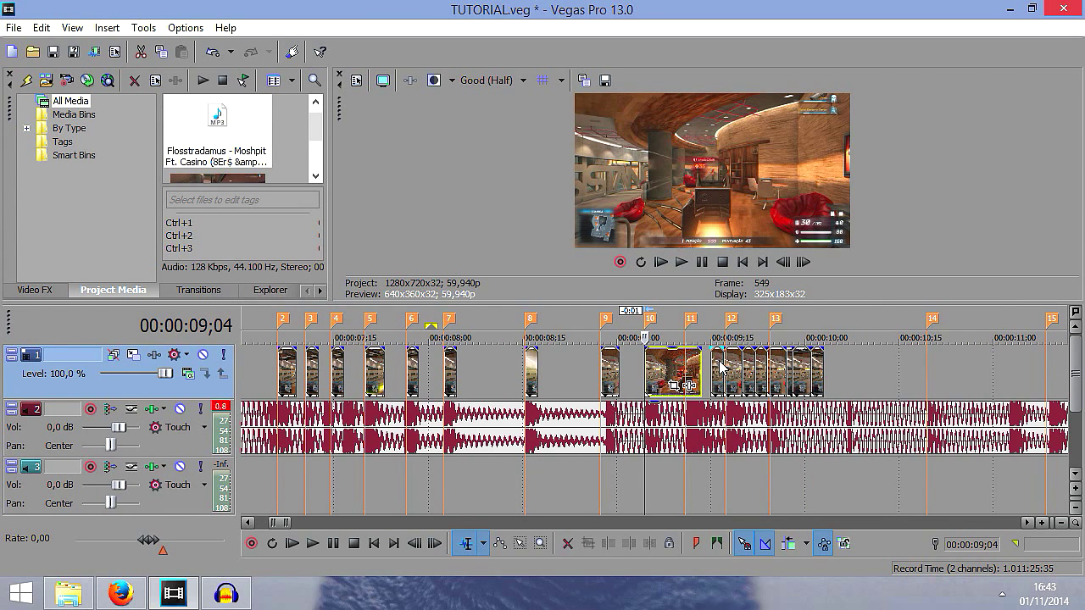
{"action": "scroll", "coordinate": [653, 370], "scroll_direction": "up", "scroll_amount": 2}
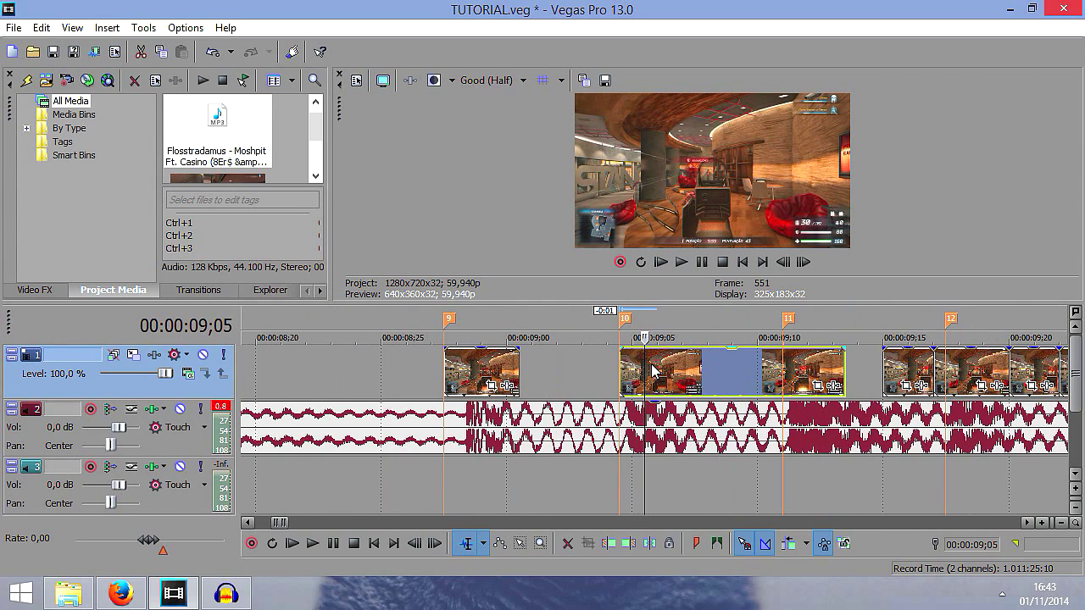
{"action": "left_click", "coordinate": [628, 366]}
{"action": "key", "text": "Left"}
{"action": "key", "text": "Right"}
{"action": "key", "text": "Right"}
{"action": "key", "text": "Right"}
{"action": "key", "text": "Right"}
{"action": "key", "text": "Right"}
{"action": "key", "text": "Right"}
{"action": "key", "text": "Right"}
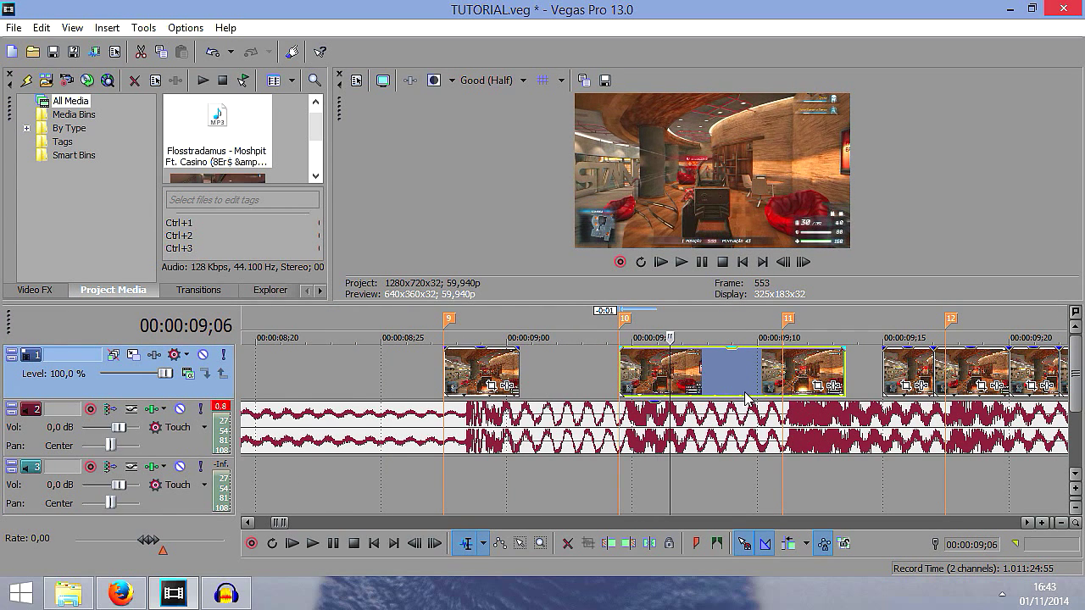
{"action": "key", "text": "Right"}
{"action": "key", "text": "Right"}
{"action": "key", "text": "Right"}
{"action": "key", "text": "Right"}
{"action": "key", "text": "Right"}
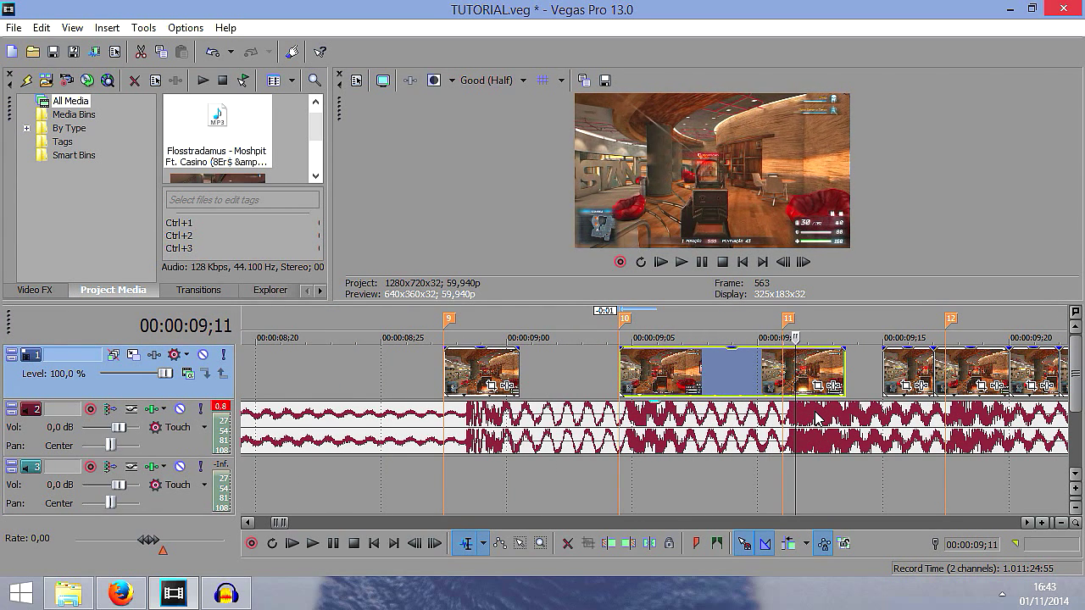
{"action": "key", "text": "Right"}
Check the start of the longer piece against the beat at marker 10 and review its frames again
{"action": "left_click", "coordinate": [623, 373]}
{"action": "key", "text": "Right"}
{"action": "key", "text": "Right"}
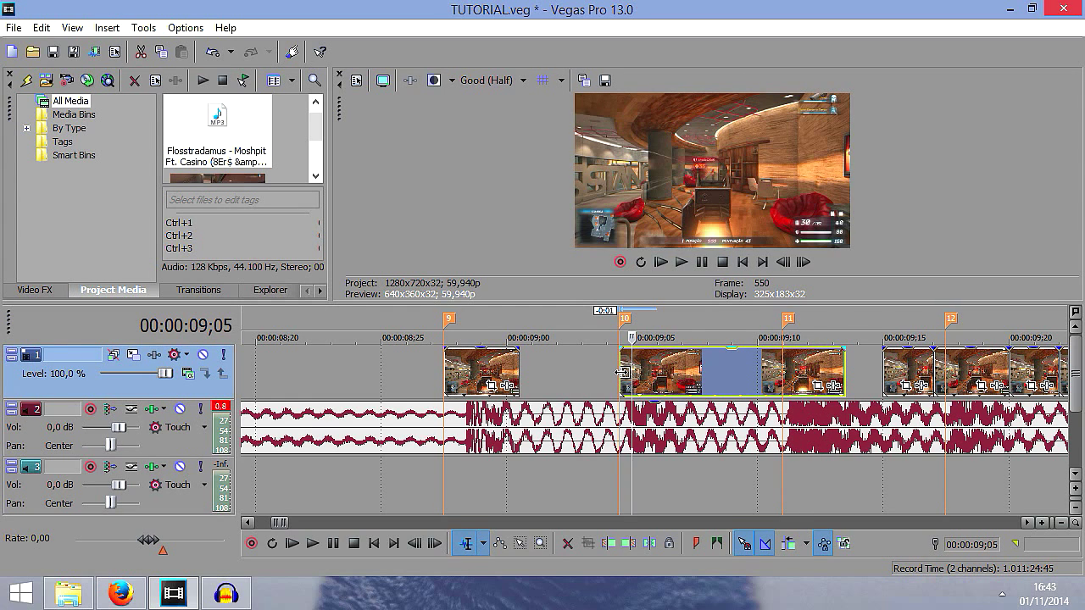
{"action": "scroll", "coordinate": [661, 471], "scroll_direction": "up", "scroll_amount": 6}
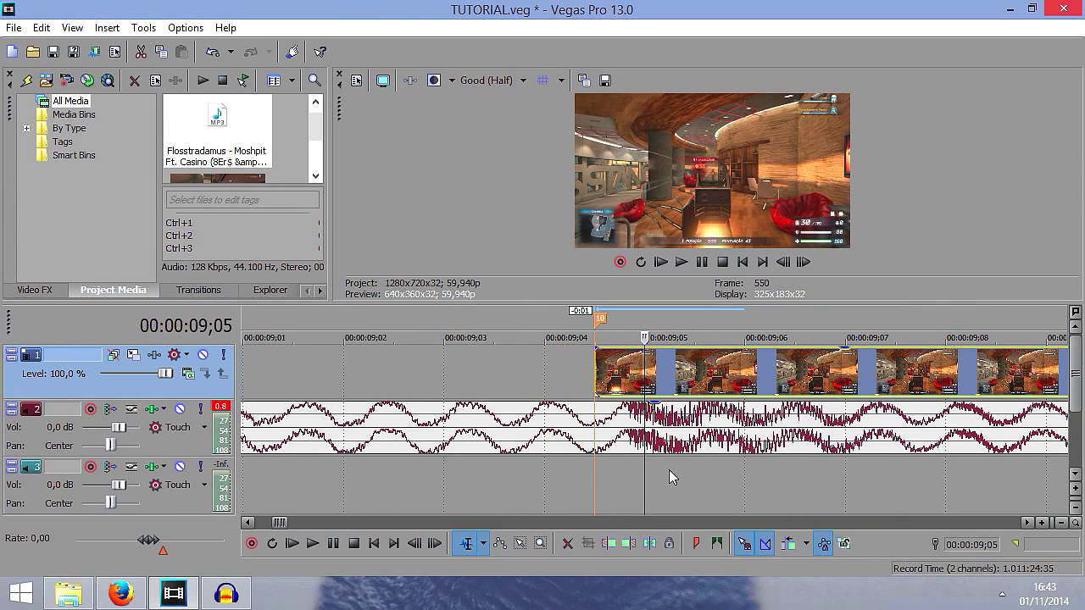
{"action": "scroll", "coordinate": [913, 398], "scroll_direction": "down", "scroll_amount": 2}
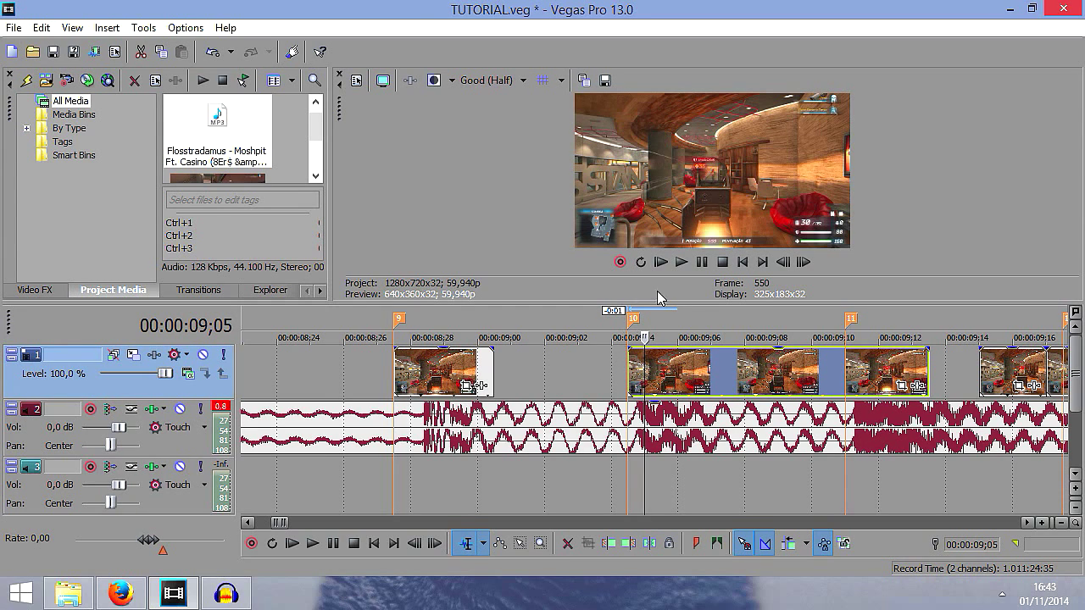
{"action": "left_click", "coordinate": [846, 373]}
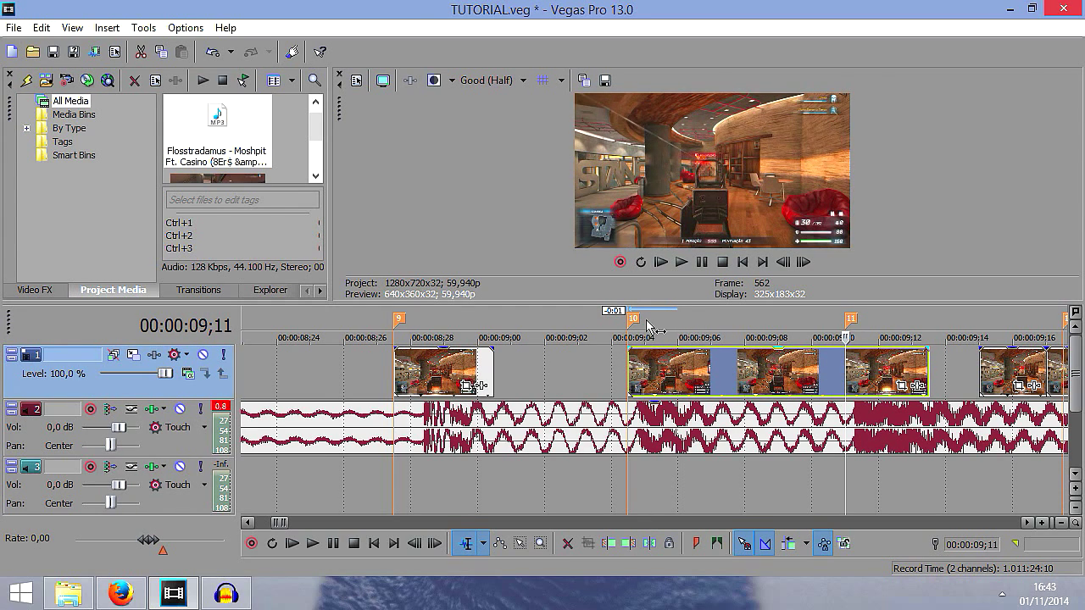
{"action": "left_click", "coordinate": [629, 370]}
{"action": "scroll", "coordinate": [639, 364], "scroll_direction": "up", "scroll_amount": 3}
{"action": "left_click", "coordinate": [696, 377]}
{"action": "left_click", "coordinate": [736, 384]}
{"action": "scroll", "coordinate": [763, 394], "scroll_direction": "down", "scroll_amount": 3}
{"action": "key", "text": "Right"}
{"action": "key", "text": "Right"}
{"action": "key", "text": "Right"}
{"action": "key", "text": "Right"}
{"action": "key", "text": "Right"}
{"action": "key", "text": "Right"}
{"action": "key", "text": "Right"}
{"action": "key", "text": "Right"}
{"action": "key", "text": "Right"}
{"action": "key", "text": "Right"}
{"action": "key", "text": "Right"}
{"action": "key", "text": "Right"}
{"action": "key", "text": "Right"}
Trim the end of the longer piece at marker 10 back to 00:00:09;06
{"action": "left_click", "coordinate": [627, 375]}
{"action": "key", "text": "Right"}
{"action": "key", "text": "Right"}
{"action": "key", "text": "Left"}
{"action": "key", "text": "Left"}
{"action": "key", "text": "Right"}
{"action": "key", "text": "Right"}
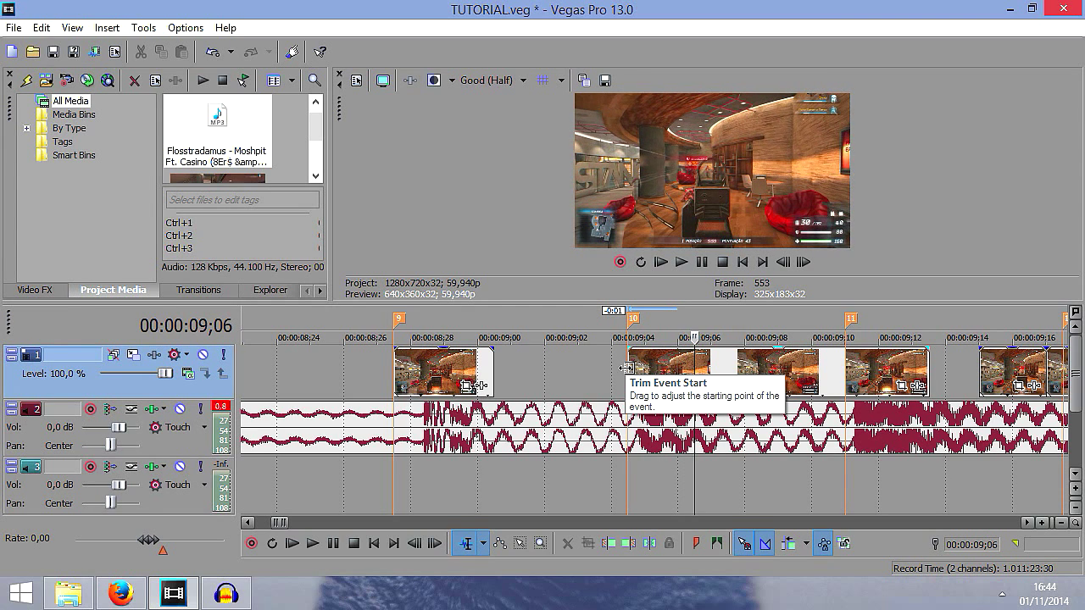
{"action": "left_click_drag", "start_coordinate": [928, 368], "coordinate": [683, 383]}
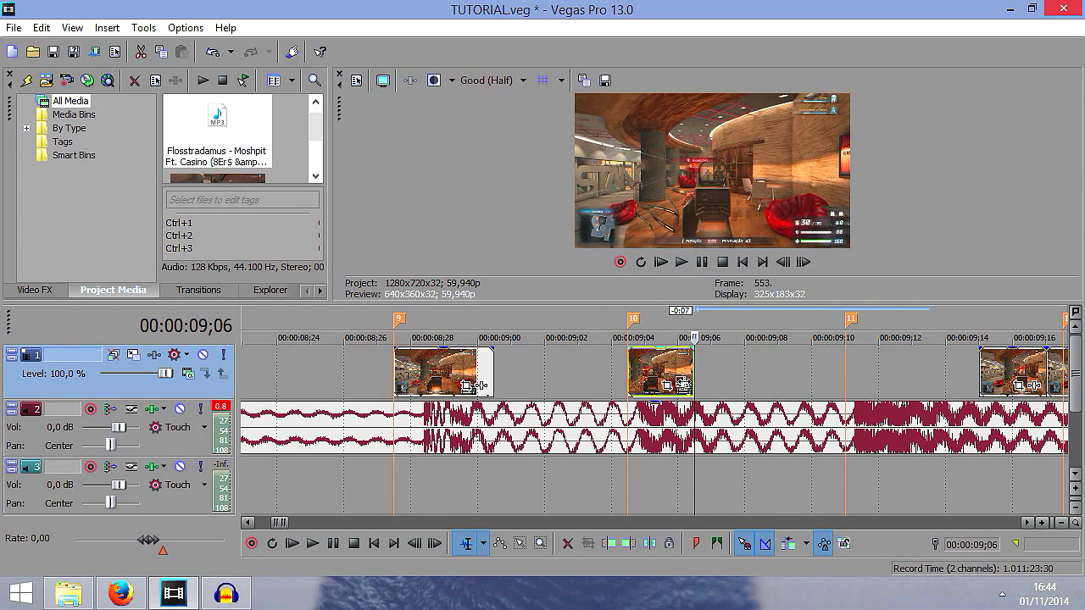
Move the next short gameplay piece 0;04 back to the beat at marker 11
{"action": "scroll", "coordinate": [756, 384], "scroll_direction": "down", "scroll_amount": 1}
{"action": "left_click_drag", "start_coordinate": [880, 363], "coordinate": [778, 357]}
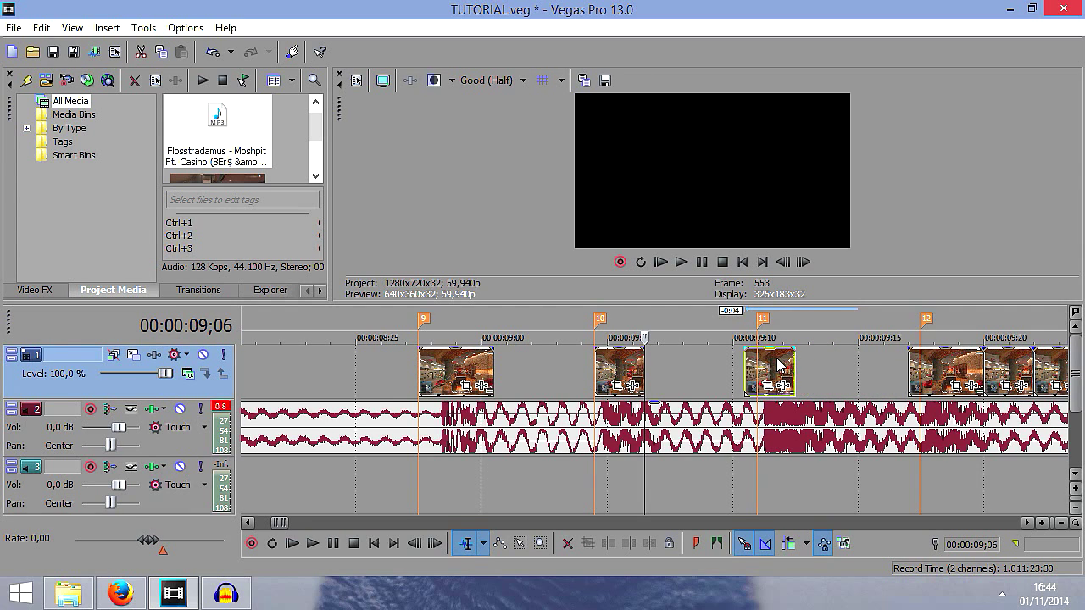
{"action": "scroll", "coordinate": [948, 377], "scroll_direction": "down", "scroll_amount": 1}
{"action": "scroll", "coordinate": [948, 378], "scroll_direction": "down", "scroll_amount": 1}
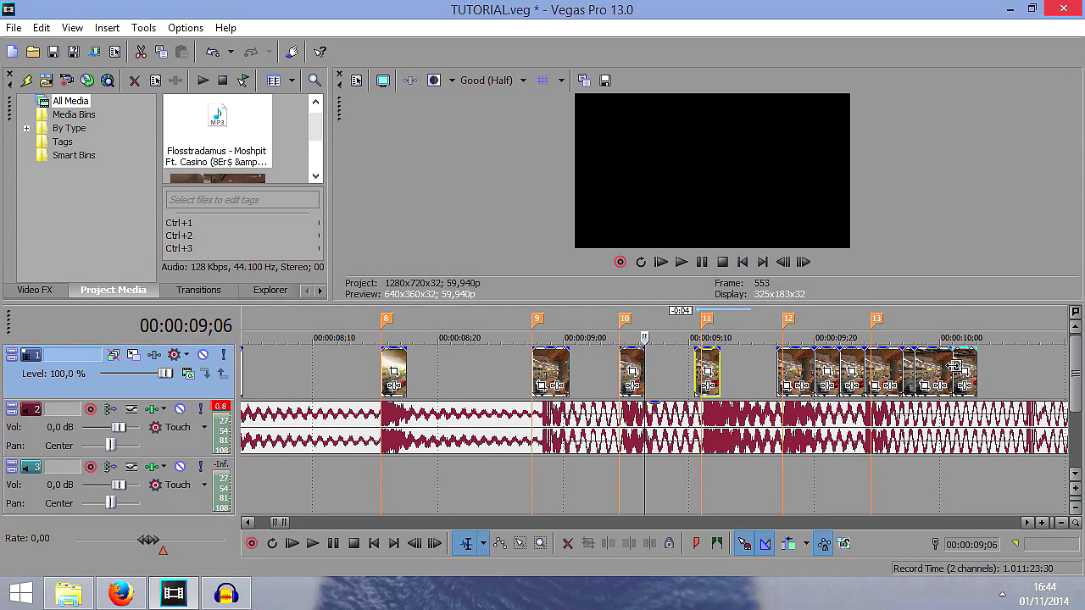
Select all the gameplay pieces clustered from marker 12 onward and move them 0;20 further along the timeline
{"action": "left_click_drag", "start_coordinate": [953, 366], "coordinate": [985, 366]}
{"action": "left_click", "coordinate": [799, 363], "text": "ctrl"}
{"action": "left_click", "coordinate": [831, 363], "text": "ctrl"}
{"action": "left_click", "coordinate": [888, 367], "text": "ctrl"}
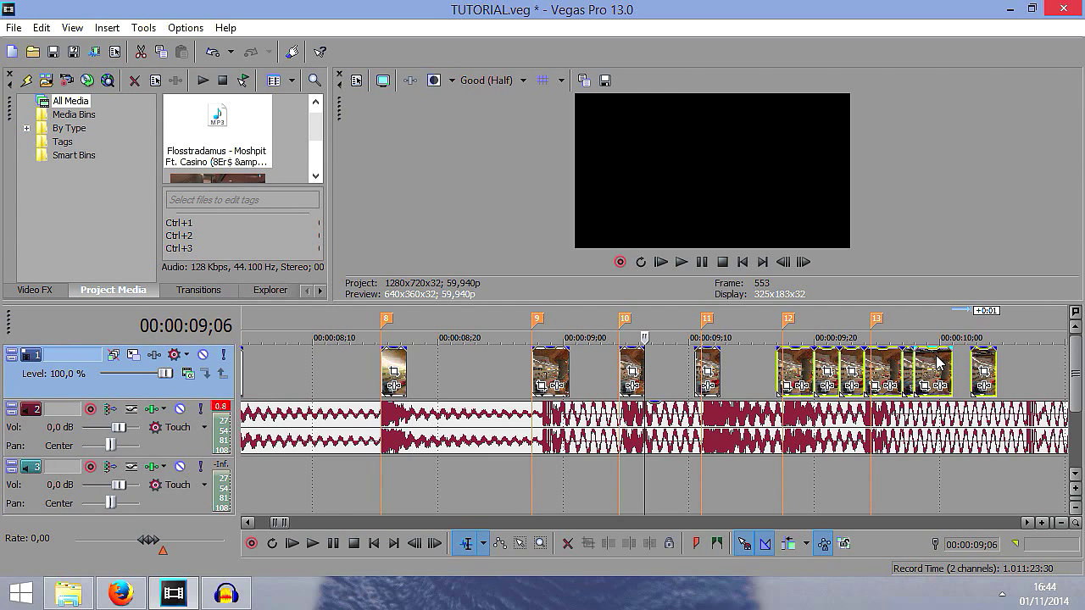
{"action": "double_click", "coordinate": [939, 363]}
{"action": "left_click_drag", "start_coordinate": [1007, 376], "coordinate": [1054, 354]}
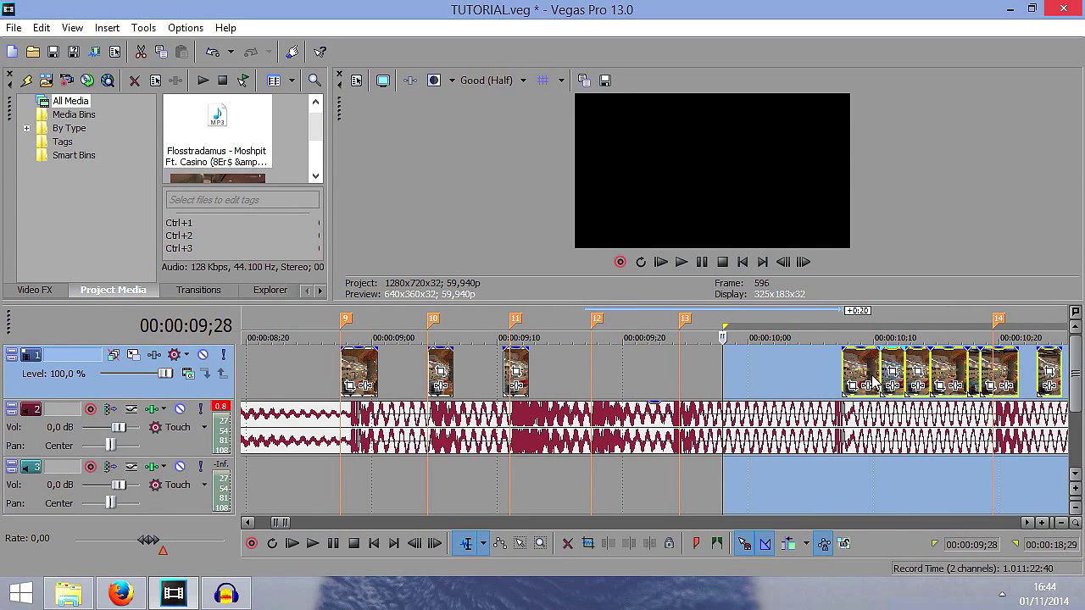
Place the next short gameplay pieces one by one at markers 12, 13, 14 and 15
{"action": "scroll", "coordinate": [875, 378], "scroll_direction": "down", "scroll_amount": 4}
{"action": "left_click_drag", "start_coordinate": [758, 367], "coordinate": [607, 371]}
{"action": "left_click", "coordinate": [729, 367]}
{"action": "left_click_drag", "start_coordinate": [821, 371], "coordinate": [636, 371]}
{"action": "mouse_move", "coordinate": [829, 371]}
{"action": "left_mouse_down"}
{"action": "mouse_move", "coordinate": [746, 367]}
{"action": "mouse_move", "coordinate": [823, 371]}
{"action": "left_mouse_up"}
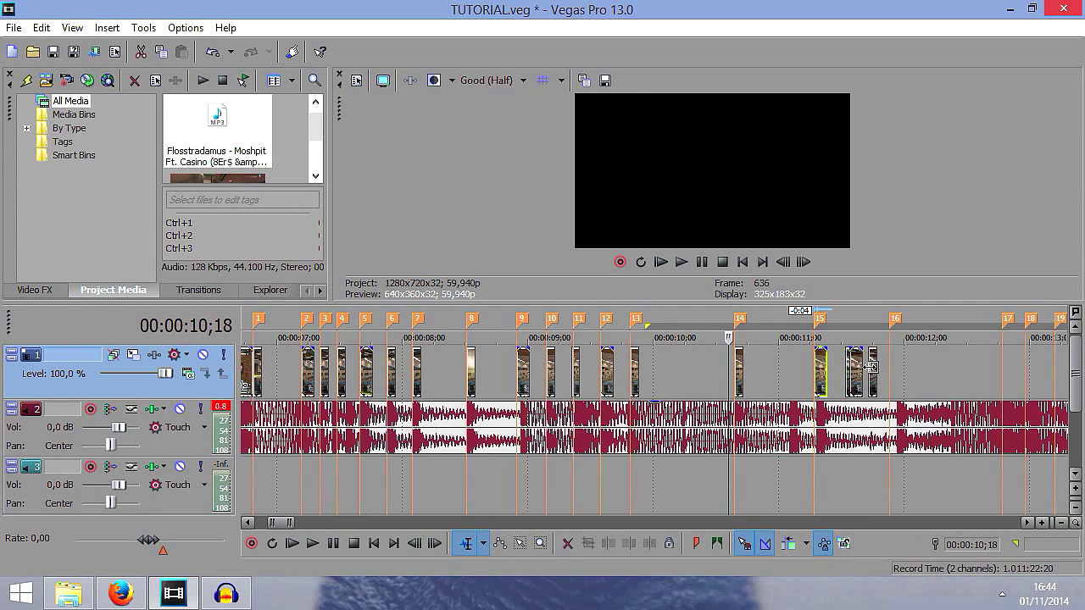
Move the remaining short gameplay pieces onto the following beat markers, from marker 16 up to marker 31
{"action": "left_click", "coordinate": [848, 367]}
{"action": "scroll", "coordinate": [847, 367], "scroll_direction": "up", "scroll_amount": 4}
{"action": "scroll", "coordinate": [763, 376], "scroll_direction": "down", "scroll_amount": 2}
{"action": "left_click_drag", "start_coordinate": [650, 376], "coordinate": [971, 375]}
{"action": "left_click_drag", "start_coordinate": [697, 375], "coordinate": [1012, 378]}
{"action": "scroll", "coordinate": [992, 373], "scroll_direction": "down", "scroll_amount": 4}
{"action": "left_click", "coordinate": [984, 373]}
{"action": "scroll", "coordinate": [984, 373], "scroll_direction": "up", "scroll_amount": 3}
{"action": "left_click_drag", "start_coordinate": [691, 375], "coordinate": [393, 369]}
{"action": "left_click", "coordinate": [655, 373]}
{"action": "scroll", "coordinate": [655, 373], "scroll_direction": "up", "scroll_amount": 3}
{"action": "left_click_drag", "start_coordinate": [677, 371], "coordinate": [597, 363]}
{"action": "scroll", "coordinate": [633, 413], "scroll_direction": "down", "scroll_amount": 4}
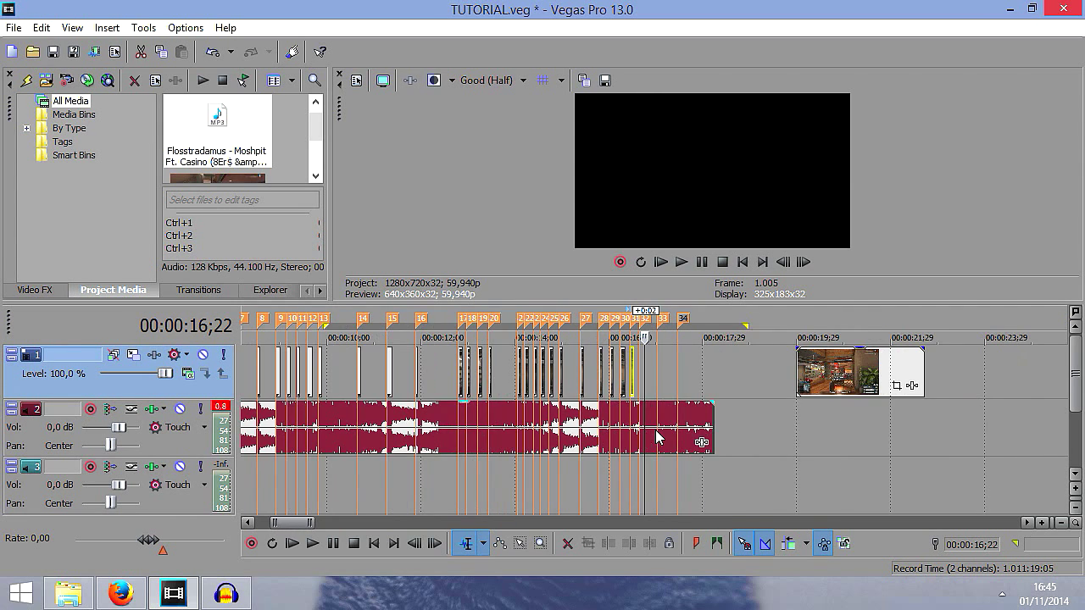
Select the short gameplay piece at marker 2
{"action": "left_click", "coordinate": [356, 368]}
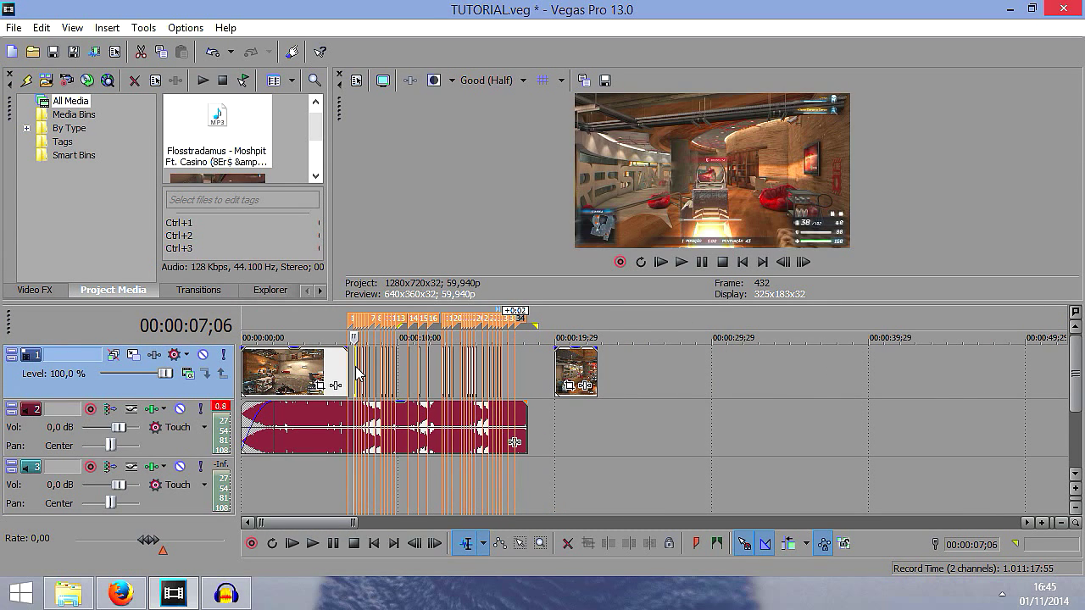
{"action": "scroll", "coordinate": [356, 373], "scroll_direction": "up", "scroll_amount": 6}
{"action": "scroll", "coordinate": [535, 443], "scroll_direction": "up", "scroll_amount": 2}
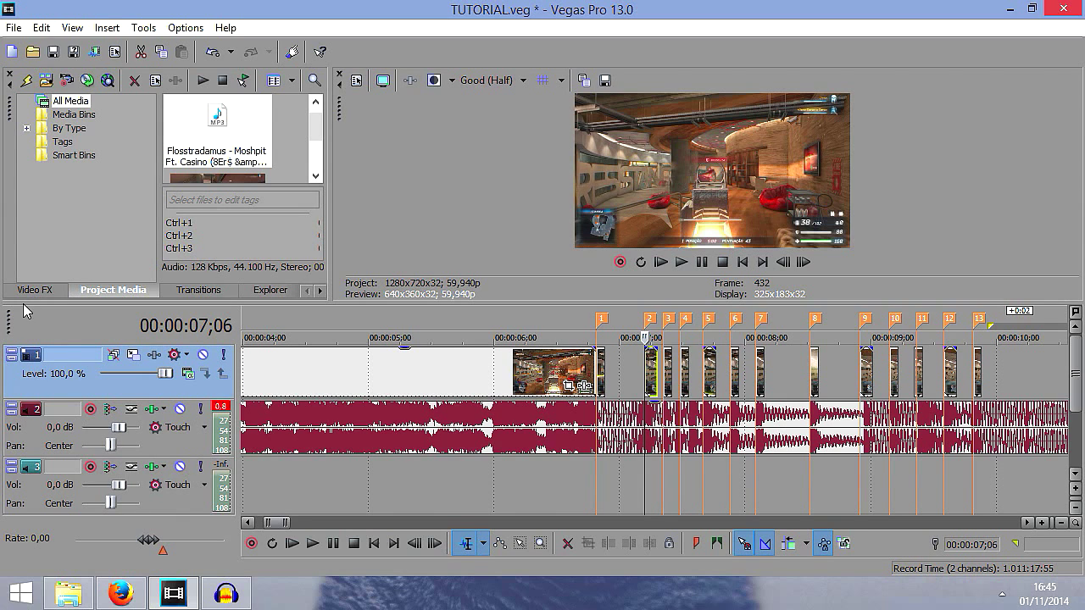
Locate the TwixtorPRO video effect, select the gameplay piece at marker 1 and pick the effect's BEST preset
{"action": "left_click", "coordinate": [45, 290]}
{"action": "scroll", "coordinate": [136, 228], "scroll_direction": "down", "scroll_amount": 20}
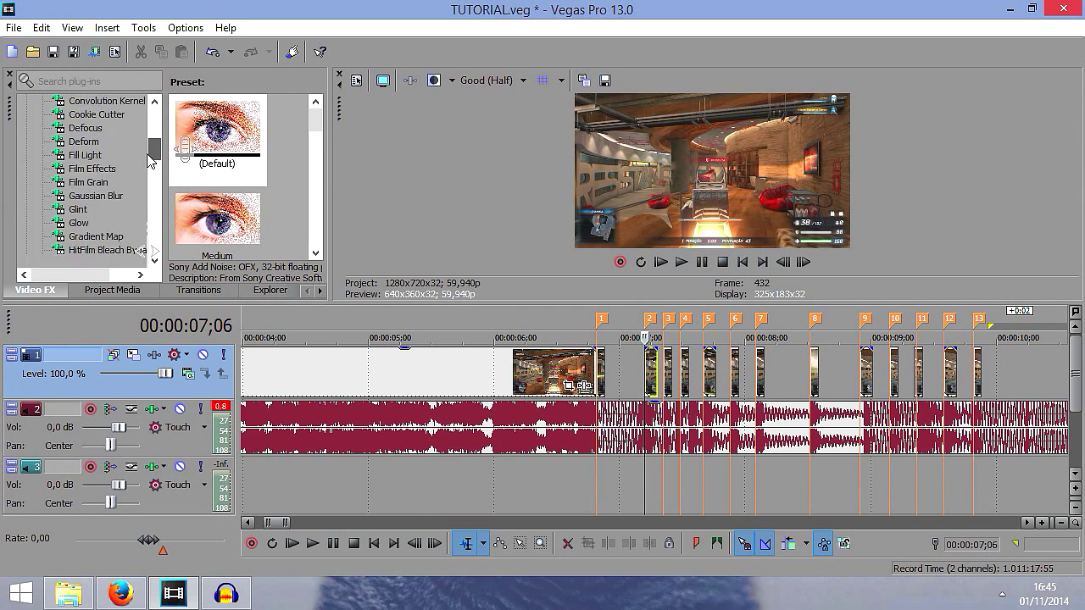
{"action": "scroll", "coordinate": [139, 229], "scroll_direction": "down", "scroll_amount": 2}
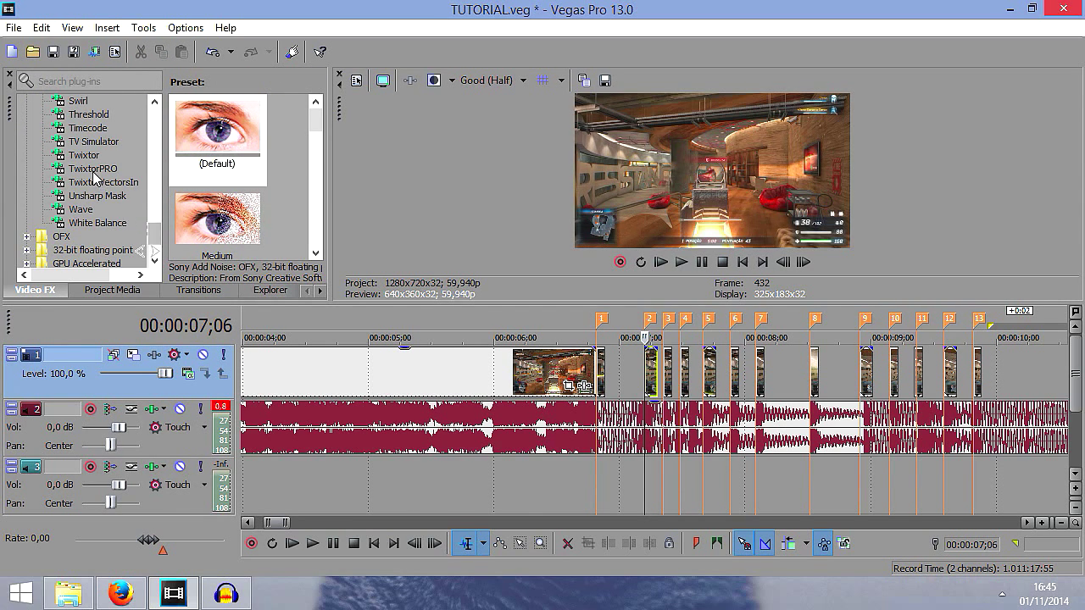
{"action": "left_click", "coordinate": [145, 168]}
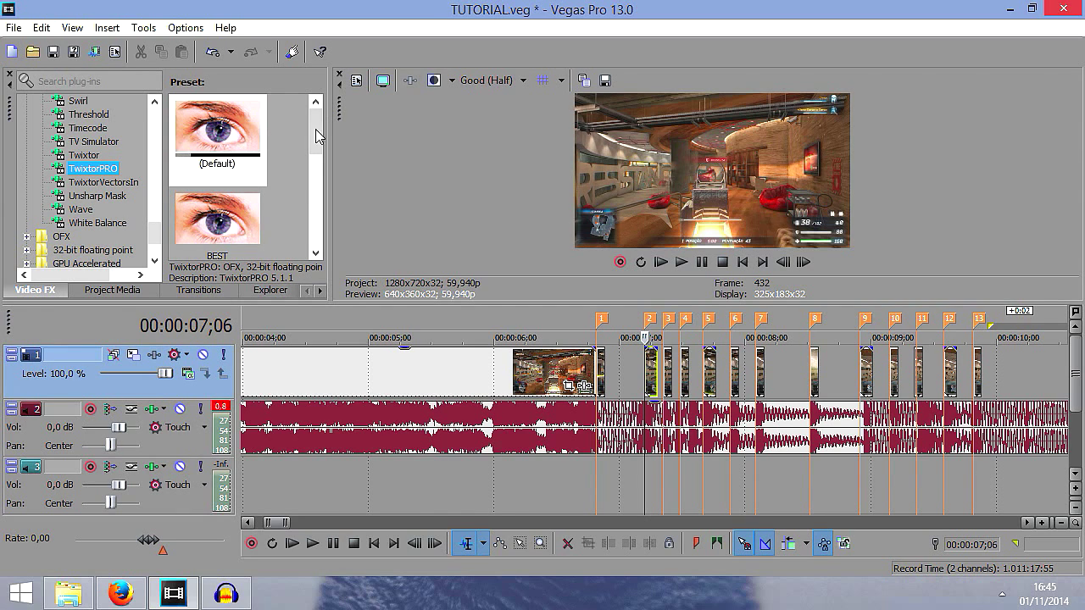
{"action": "left_click", "coordinate": [249, 153]}
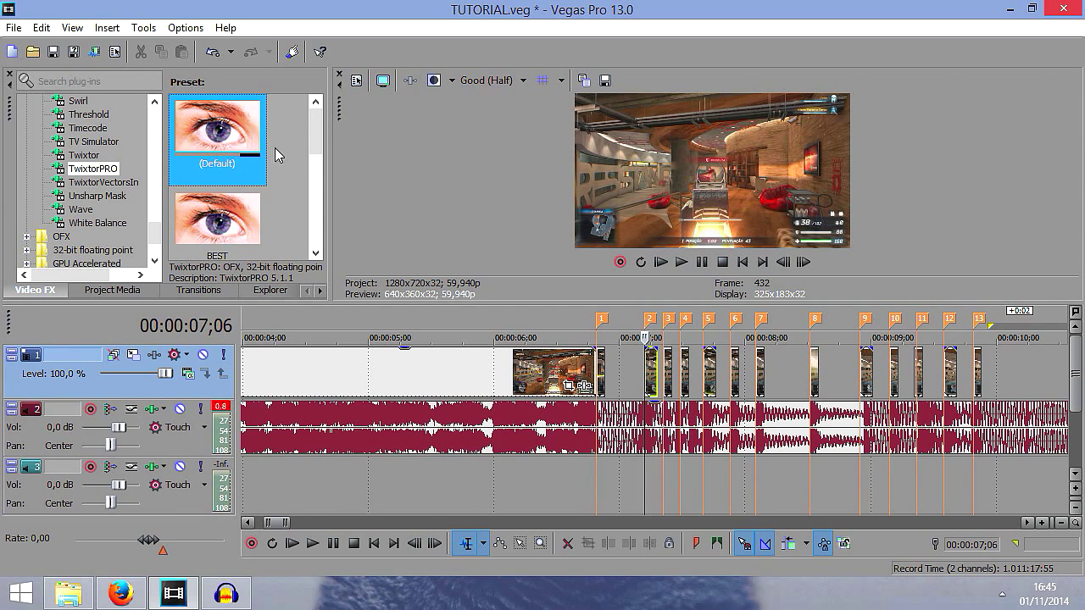
{"action": "left_click", "coordinate": [197, 222]}
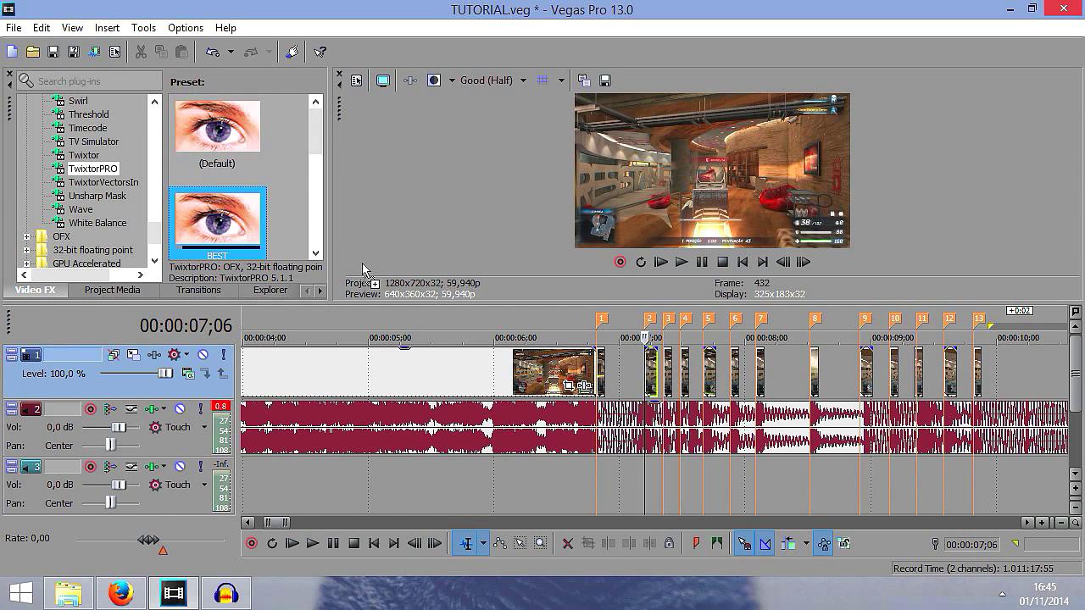
{"action": "left_click", "coordinate": [602, 373]}
{"action": "scroll", "coordinate": [602, 373], "scroll_direction": "up", "scroll_amount": 5}
{"action": "left_click", "coordinate": [221, 233]}
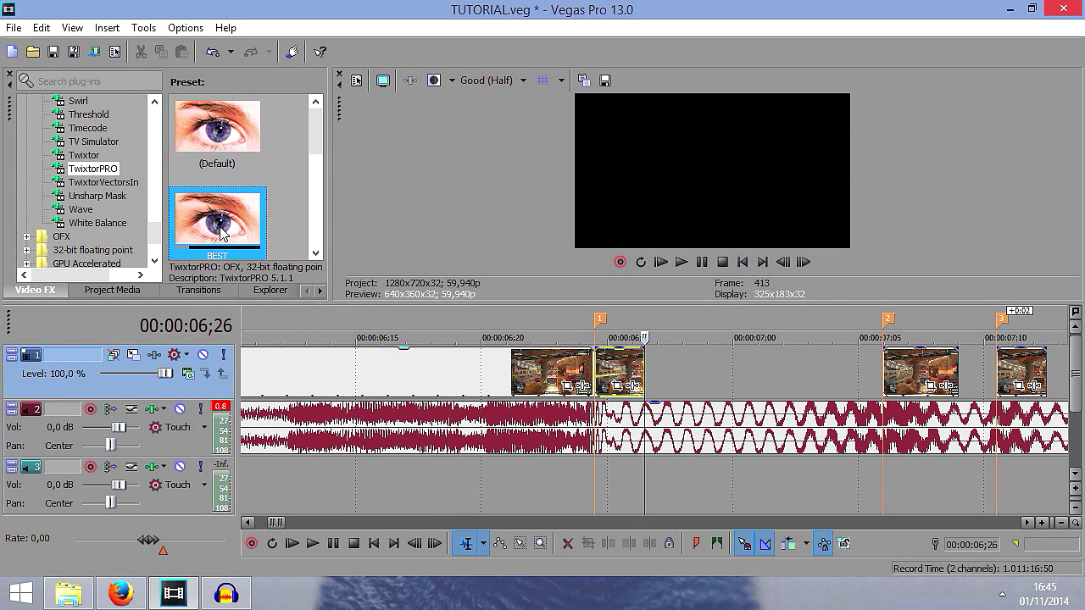
Step frame by frame through the end of the short gameplay piece at marker 1
{"action": "left_click", "coordinate": [649, 366]}
{"action": "left_click", "coordinate": [652, 370]}
{"action": "scroll", "coordinate": [709, 415], "scroll_direction": "up", "scroll_amount": 3}
{"action": "key", "text": "Left"}
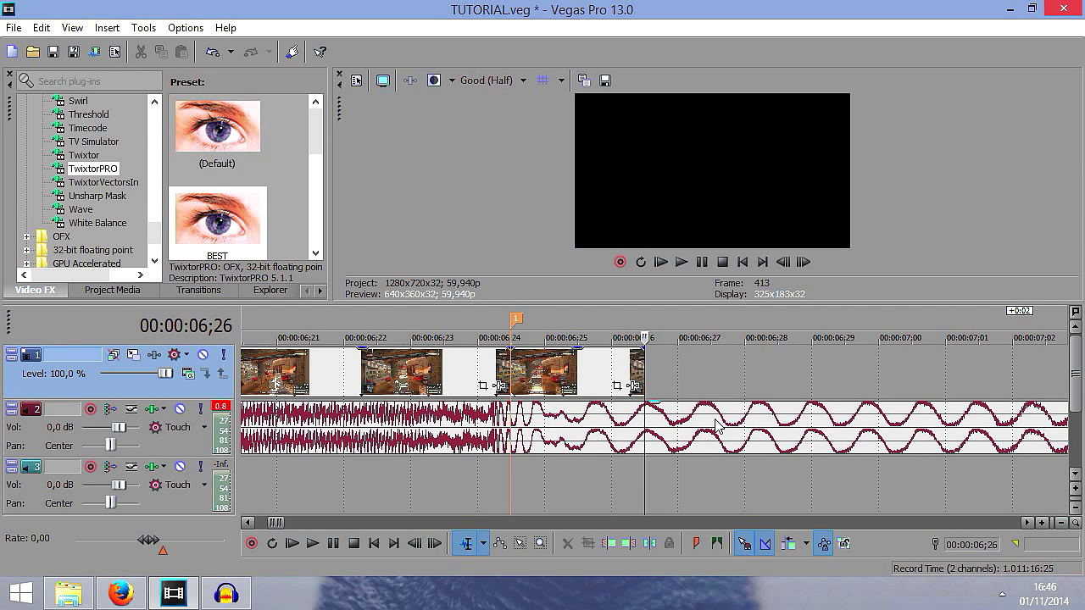
{"action": "key", "text": "Right"}
{"action": "key", "text": "Left"}
{"action": "key", "text": "Left"}
{"action": "key", "text": "Left"}
{"action": "key", "text": "Left"}
{"action": "key", "text": "Left"}
{"action": "key", "text": "Right"}
{"action": "key", "text": "Right"}
{"action": "key", "text": "Right"}
{"action": "key", "text": "Right"}
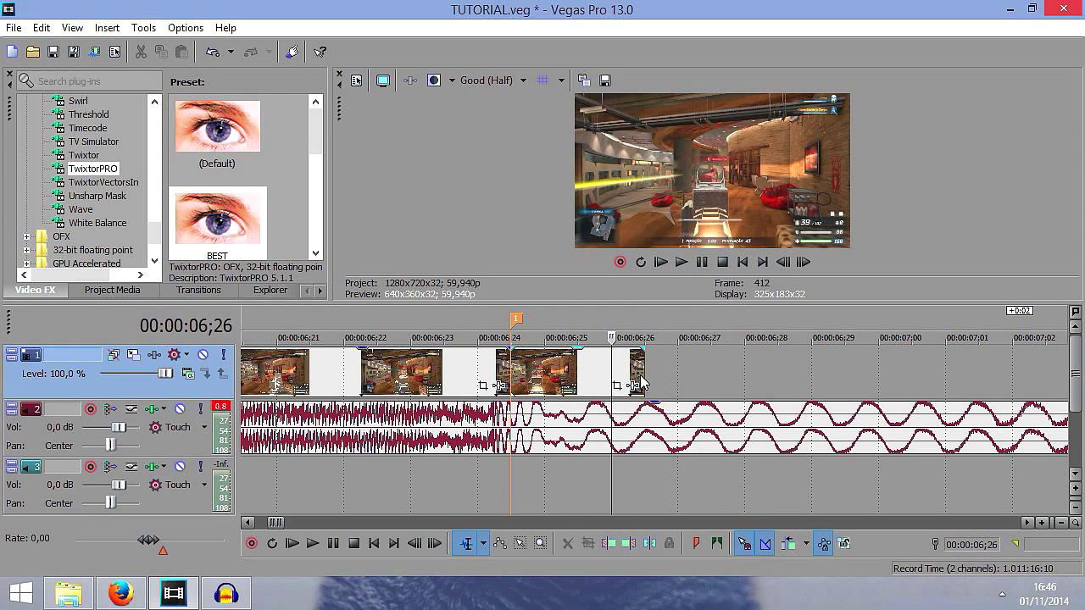
Lengthen the piece at marker 1 by 0;02 to check its frames, and trim its end back to 00:00:06;26
{"action": "left_click_drag", "start_coordinate": [639, 376], "coordinate": [786, 370]}
{"action": "left_click", "coordinate": [677, 365]}
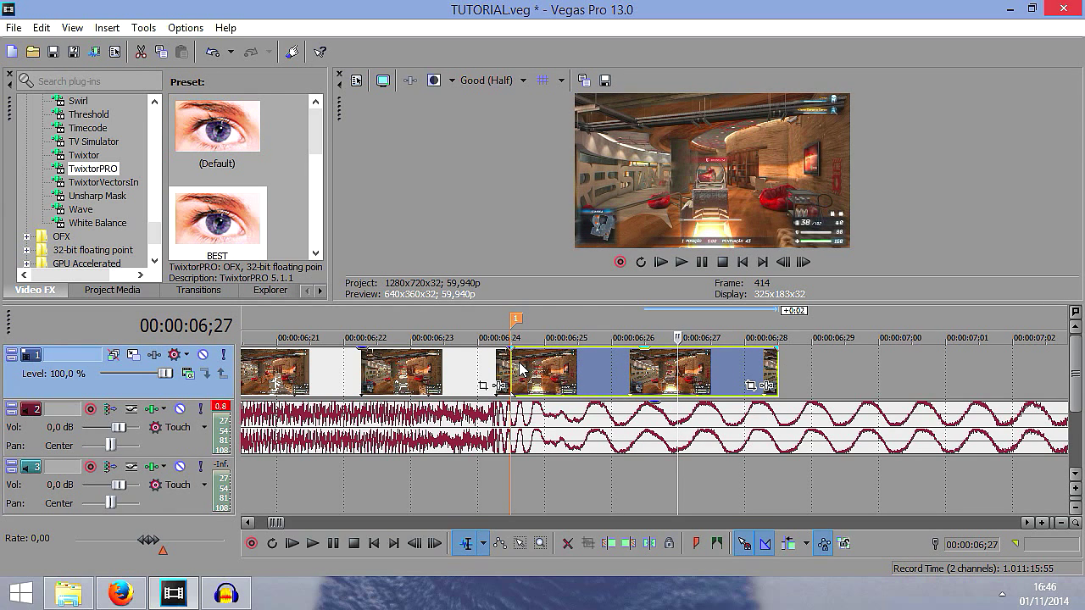
{"action": "left_click", "coordinate": [517, 360]}
{"action": "left_click", "coordinate": [536, 364]}
{"action": "key", "text": "Right"}
{"action": "left_click_drag", "start_coordinate": [777, 369], "coordinate": [610, 364]}
Apply the TwixtorPRO BEST preset to the piece at marker 1 and set its speed to 100%
{"action": "left_click_drag", "start_coordinate": [254, 237], "coordinate": [559, 365]}
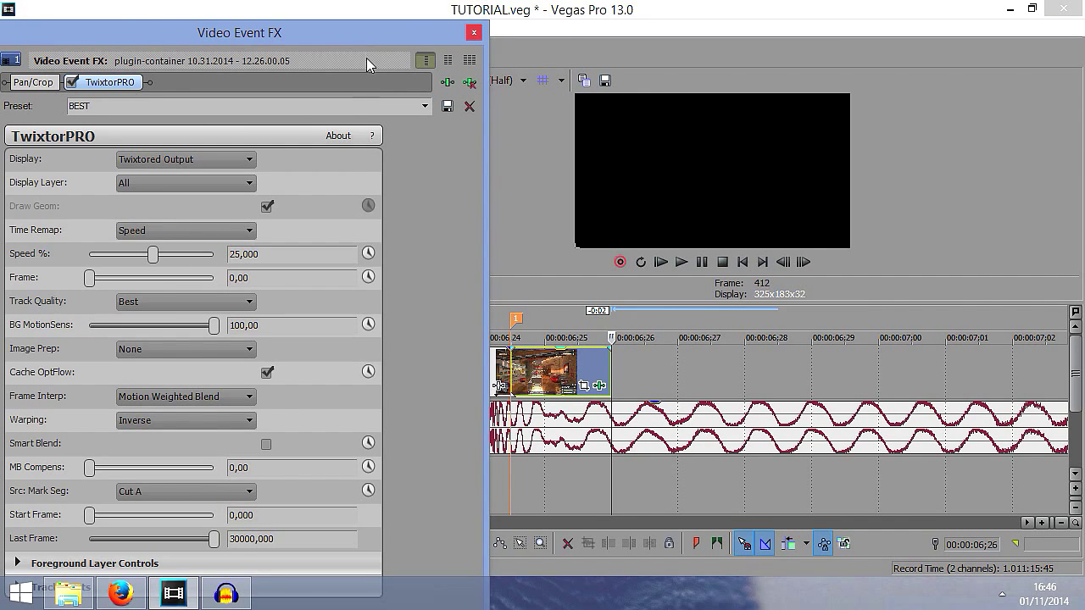
{"action": "left_click_drag", "start_coordinate": [264, 254], "coordinate": [73, 249]}
{"action": "key", "text": "Return"}
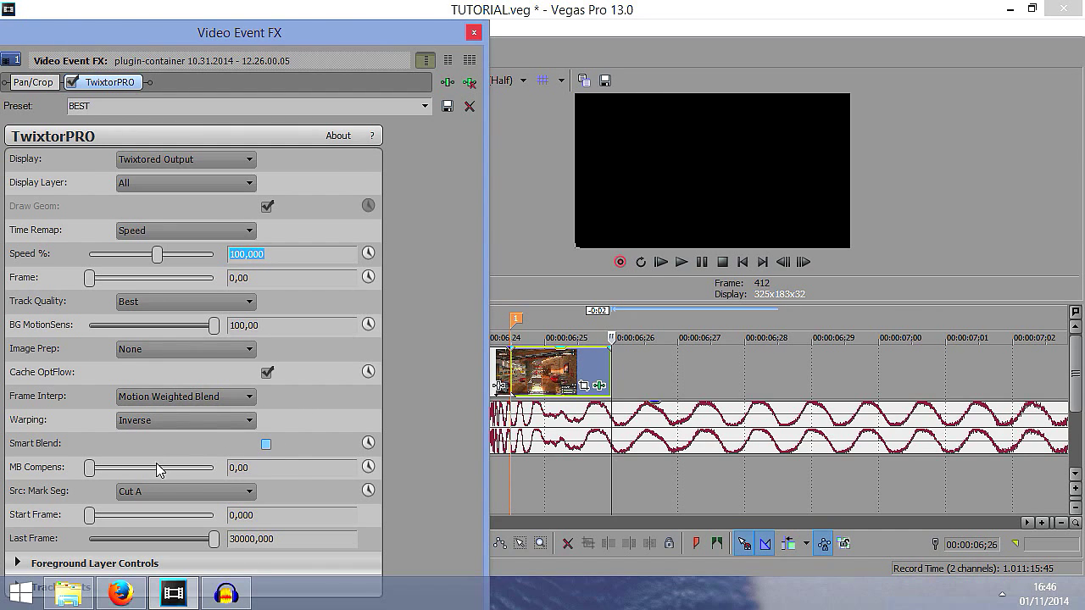
{"action": "left_click_drag", "start_coordinate": [424, 37], "coordinate": [449, 17]}
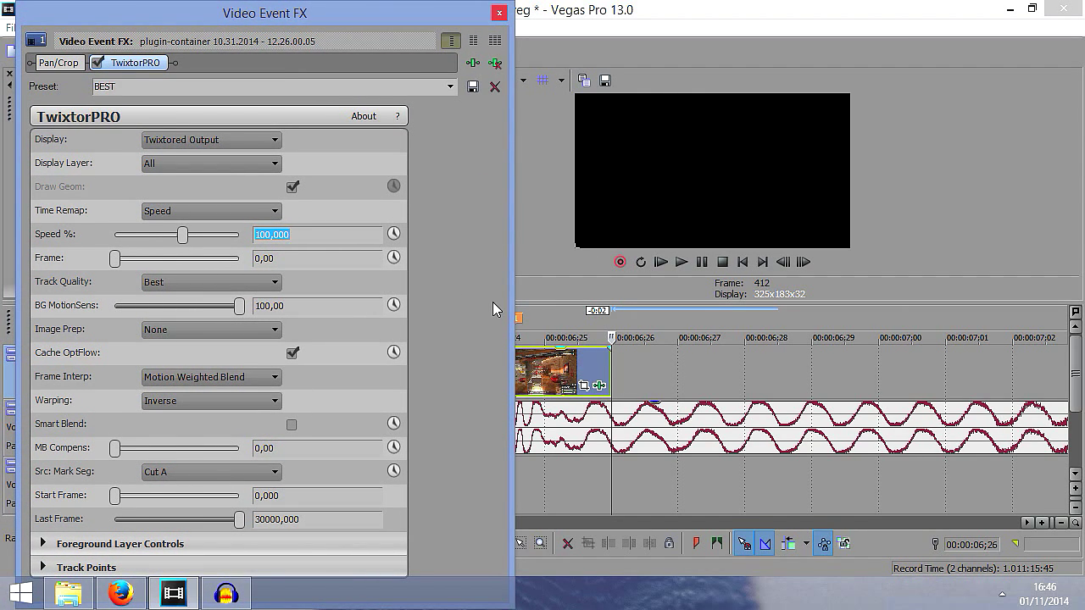
Extend the end of the piece at marker 1 up to marker 2 and go to its last frame
{"action": "left_click", "coordinate": [676, 375]}
{"action": "scroll", "coordinate": [675, 374], "scroll_direction": "down", "scroll_amount": 2}
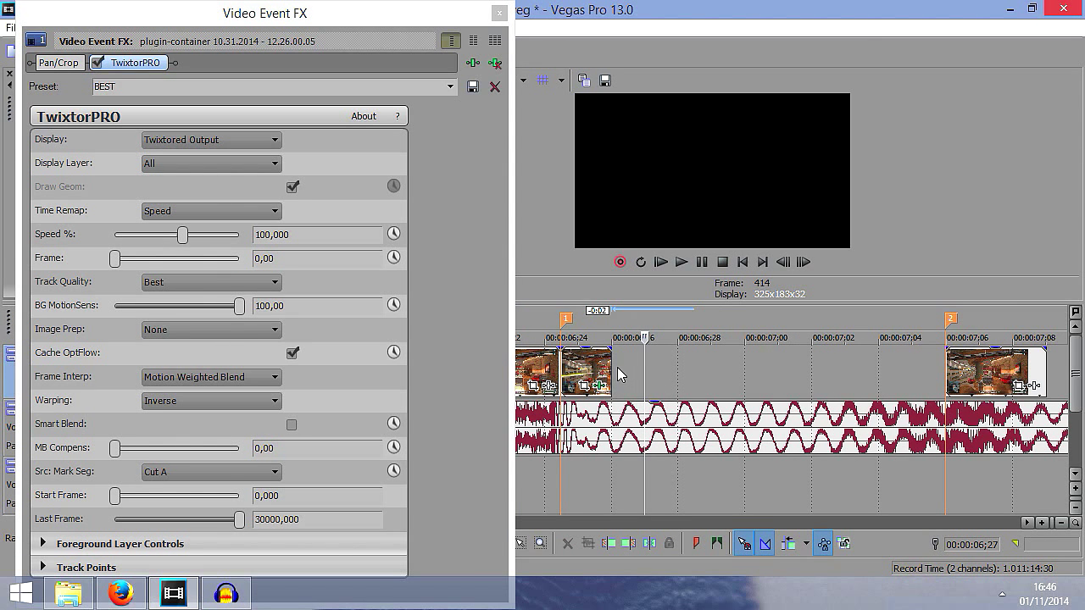
{"action": "left_click_drag", "start_coordinate": [610, 366], "coordinate": [946, 365]}
{"action": "left_click", "coordinate": [944, 373]}
{"action": "scroll", "coordinate": [943, 371], "scroll_direction": "up", "scroll_amount": 3}
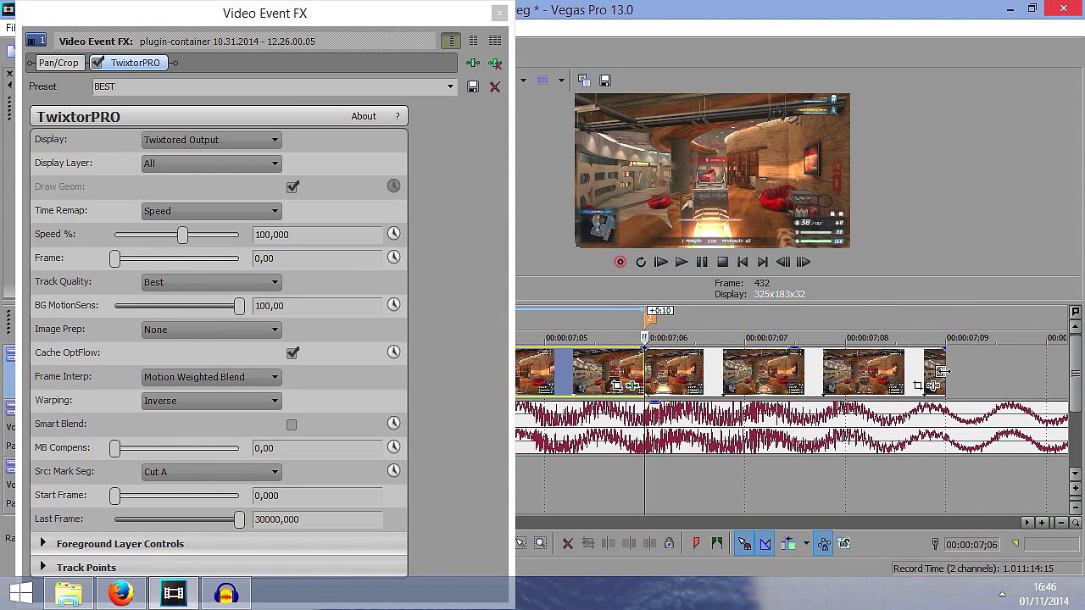
{"action": "key", "text": "Left"}
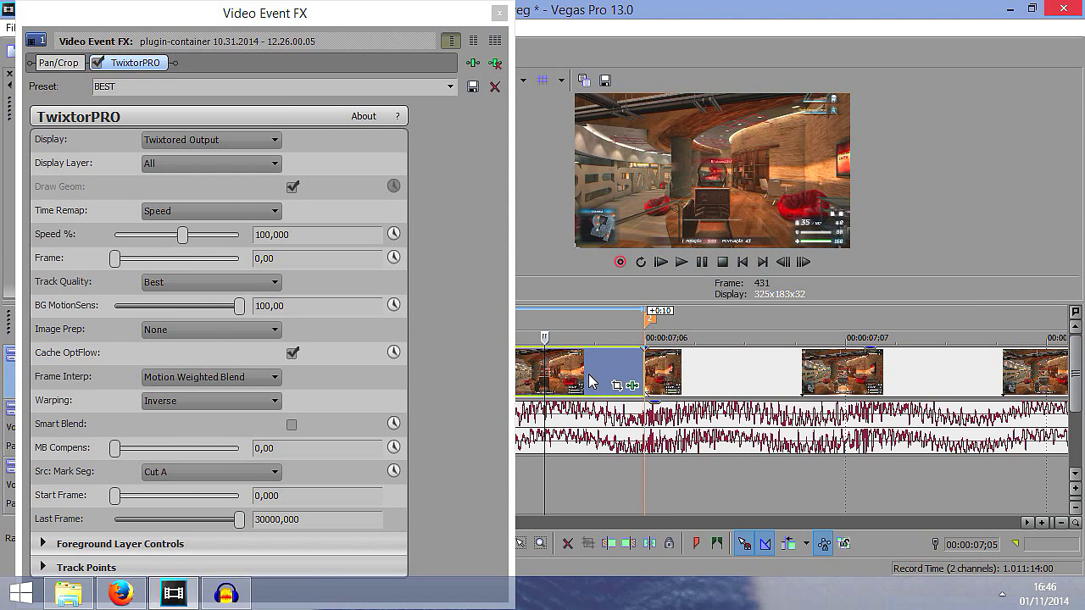
Try TwixtorPRO speeds of 25, 20 and 10% on the piece at marker 1 and close the effect settings
{"action": "left_click", "coordinate": [279, 235]}
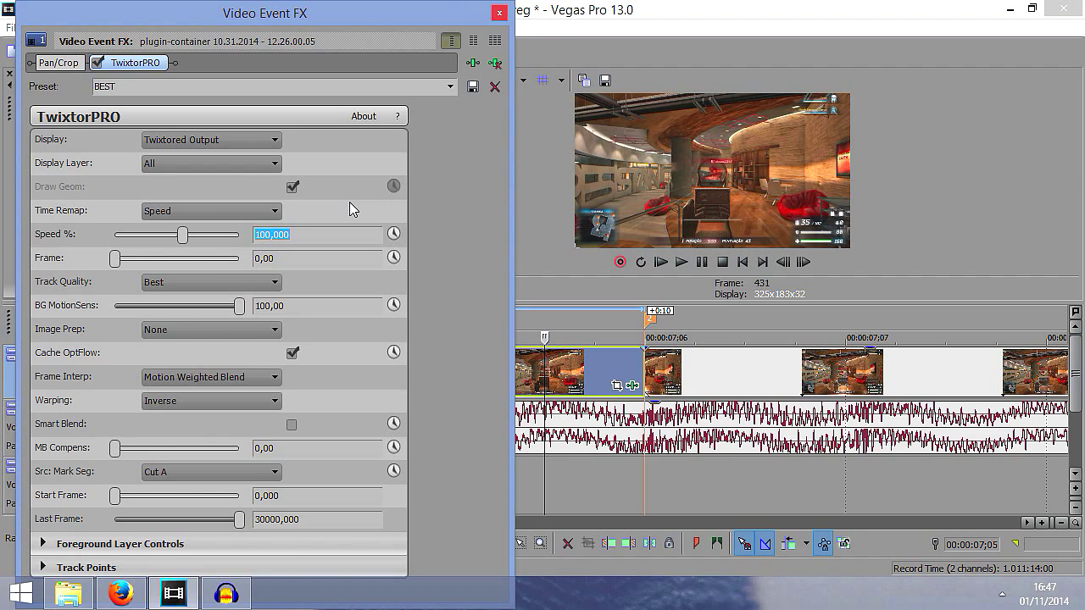
{"action": "type", "text": "25"}
{"action": "key", "text": "Return"}
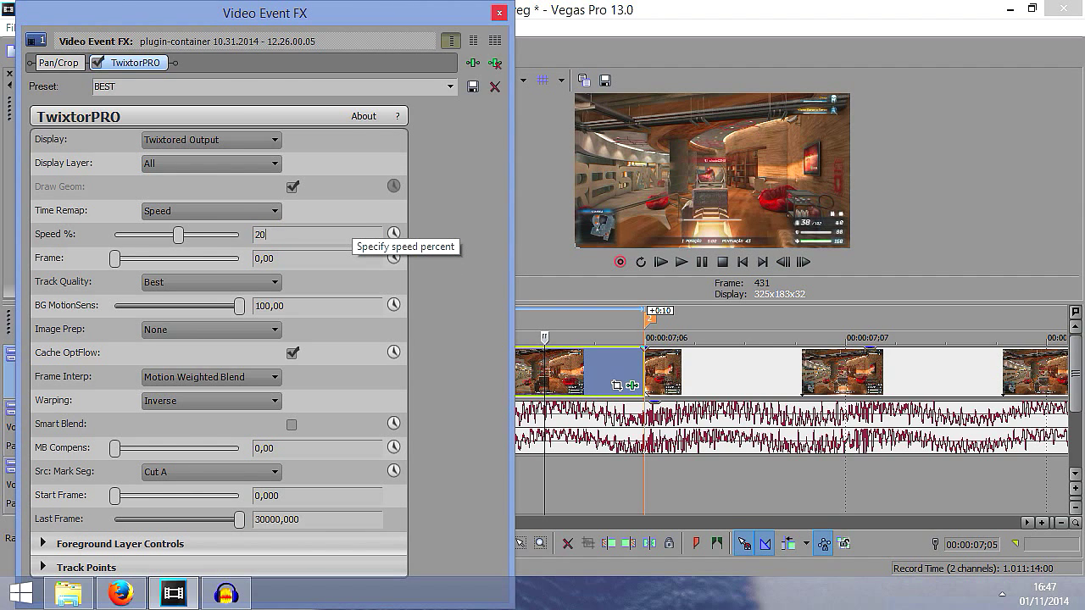
{"action": "key", "text": "Return"}
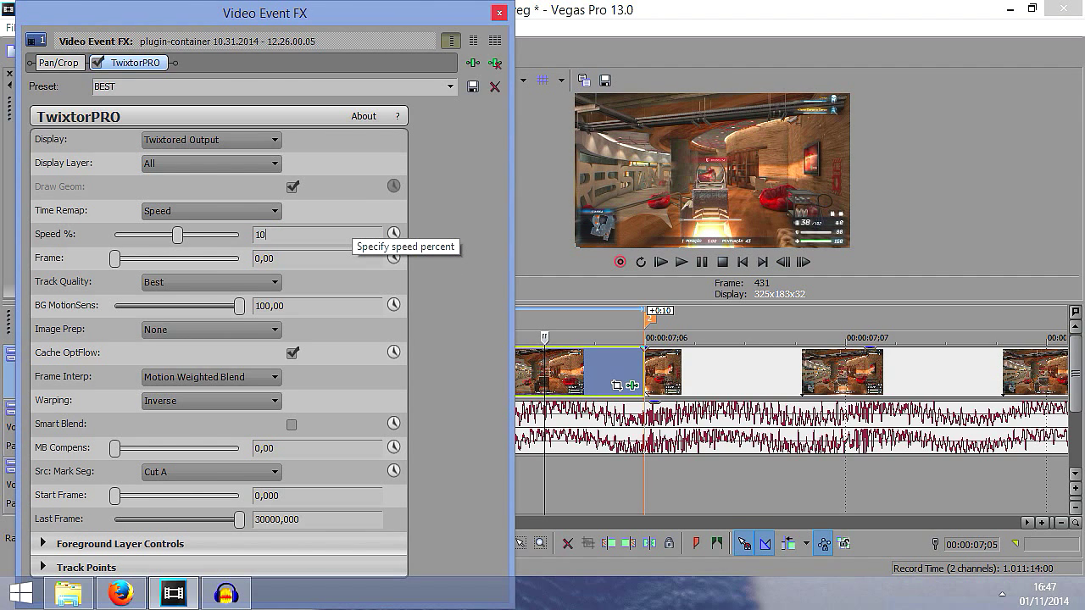
{"action": "key", "text": "Return"}
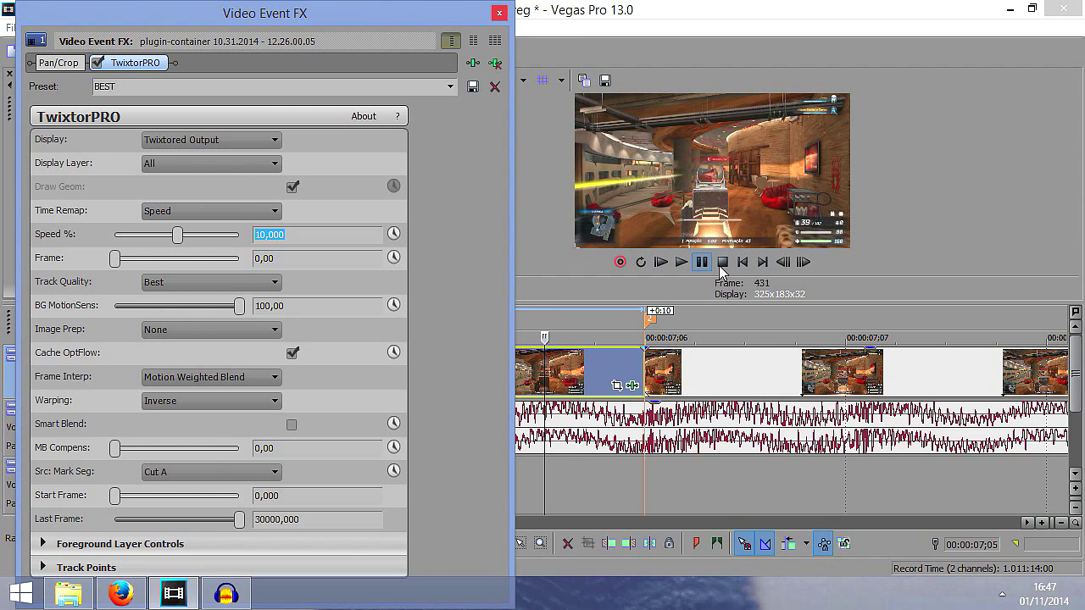
{"action": "left_click", "coordinate": [500, 14]}
{"action": "scroll", "coordinate": [343, 397], "scroll_direction": "down", "scroll_amount": 2}
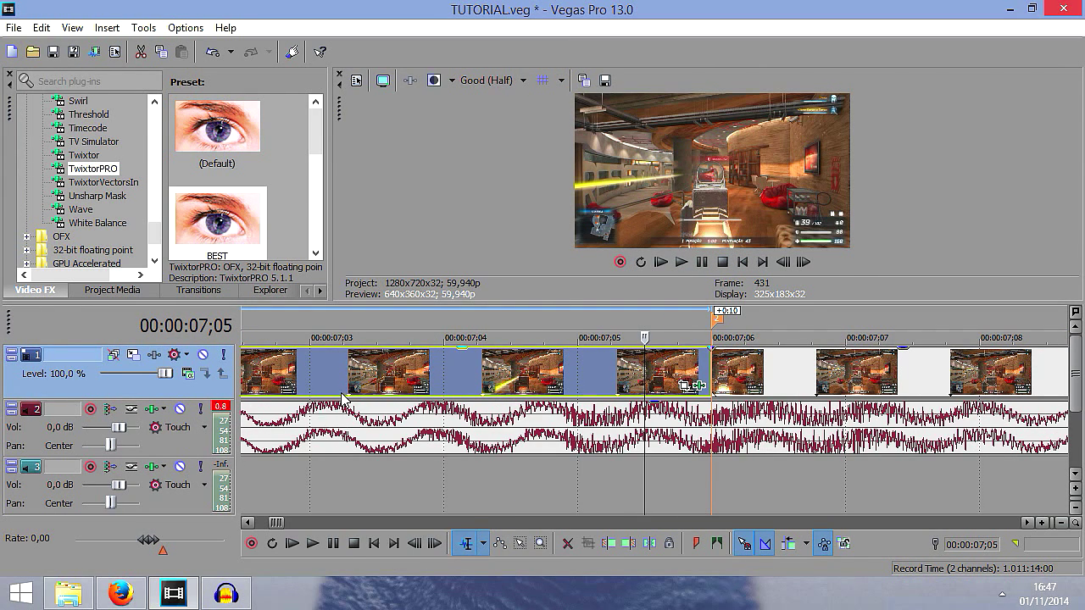
{"action": "scroll", "coordinate": [344, 397], "scroll_direction": "down", "scroll_amount": 4}
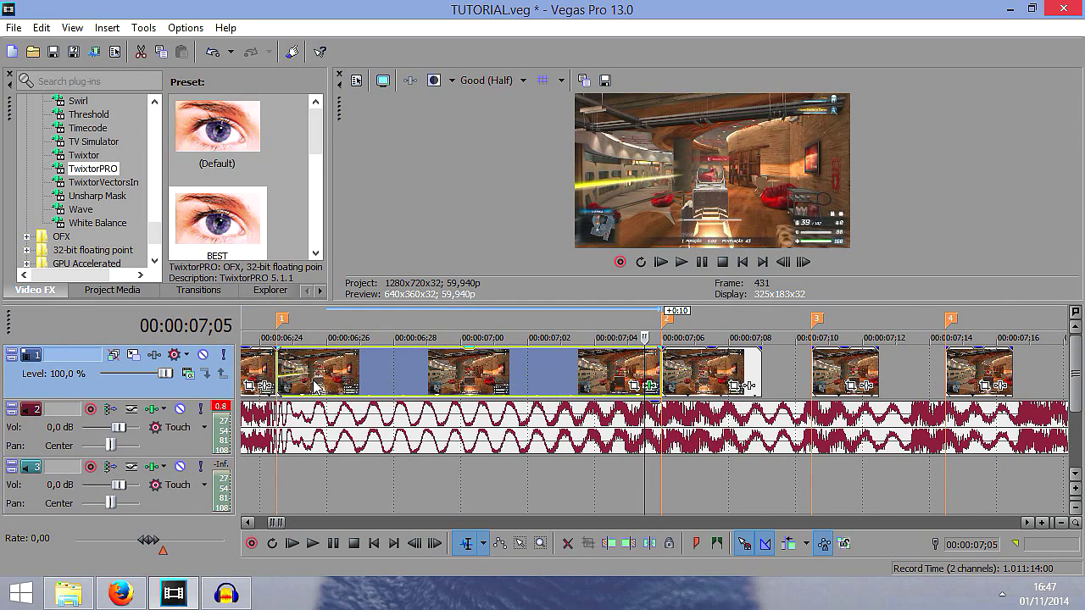
Step frame by frame through the slowed piece from marker 1 to marker 2 to check its motion
{"action": "left_click", "coordinate": [289, 360]}
{"action": "key", "text": "Right"}
{"action": "key", "text": "Right"}
{"action": "key", "text": "Right"}
{"action": "key", "text": "Right"}
{"action": "key", "text": "Right"}
{"action": "key", "text": "Right"}
{"action": "key", "text": "Right"}
{"action": "key", "text": "Right"}
{"action": "key", "text": "Right"}
{"action": "key", "text": "Right"}
{"action": "key", "text": "Right"}
{"action": "key", "text": "Right"}
{"action": "key", "text": "Right"}
{"action": "key", "text": "Right"}
{"action": "key", "text": "Right"}
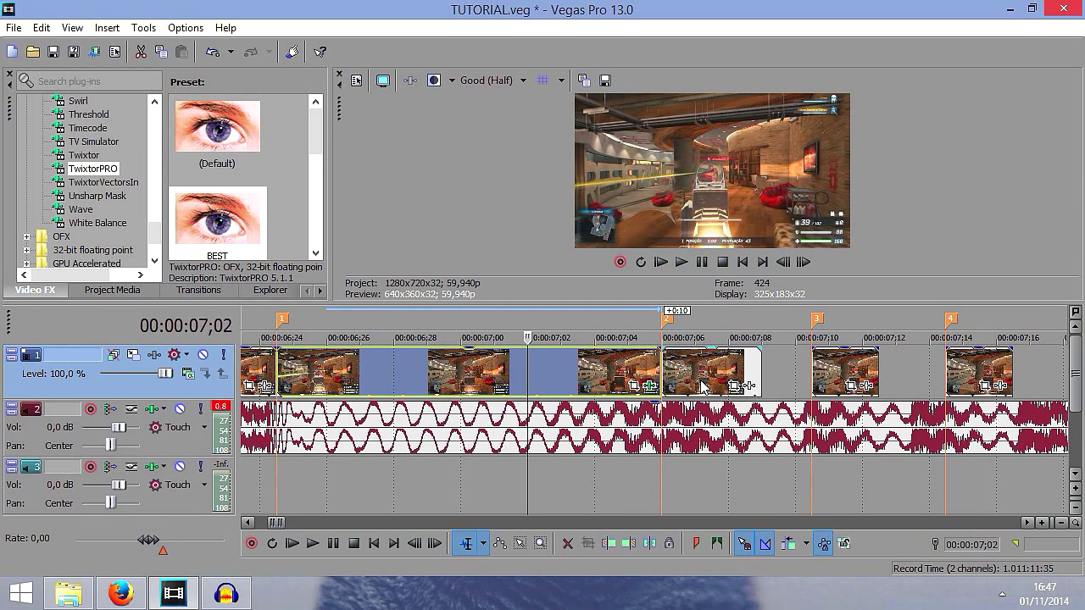
{"action": "key", "text": "Right"}
{"action": "key", "text": "Right"}
{"action": "key", "text": "Right"}
{"action": "key", "text": "Right"}
{"action": "key", "text": "Right"}
{"action": "key", "text": "Right"}
{"action": "key", "text": "Right"}
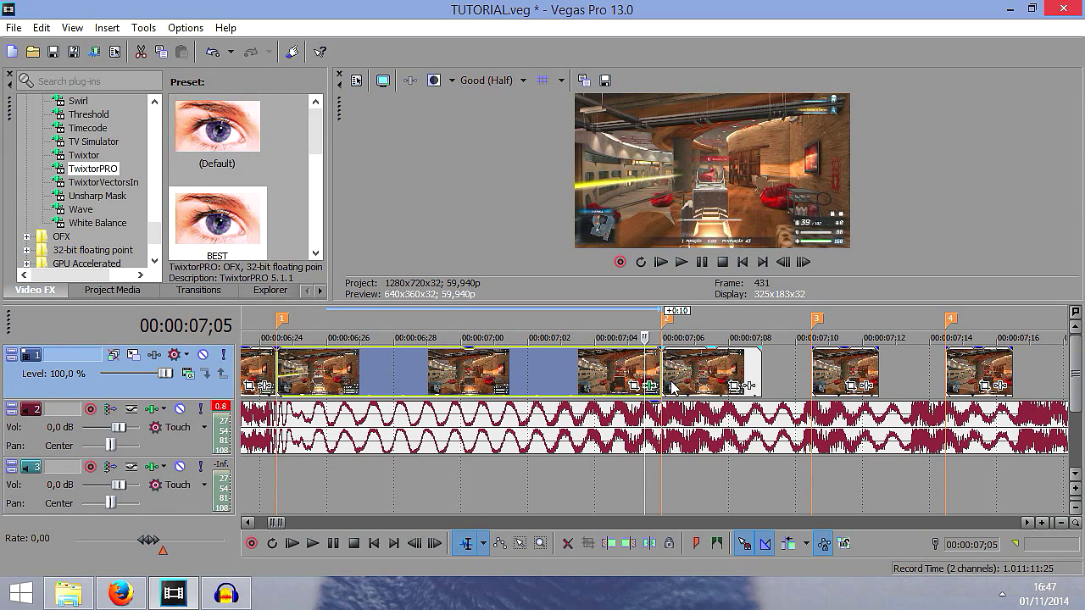
Try a TwixtorPRO speed of 18% on the piece at marker 1, settle on 15% and close the effect settings
{"action": "left_click", "coordinate": [650, 385]}
{"action": "left_click", "coordinate": [290, 237]}
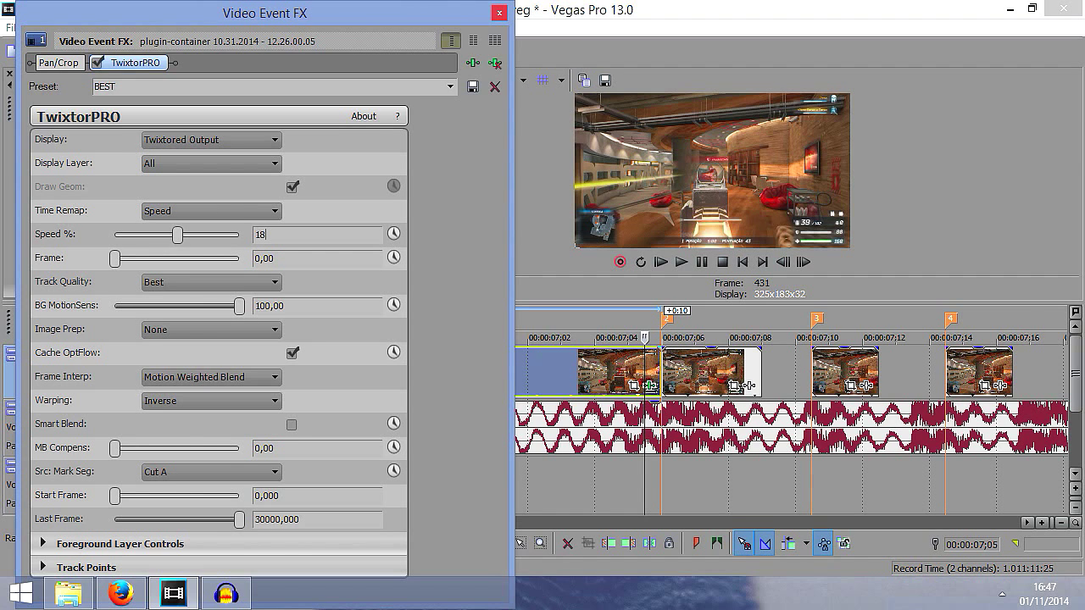
{"action": "key", "text": "Return"}
{"action": "type", "text": "1"}
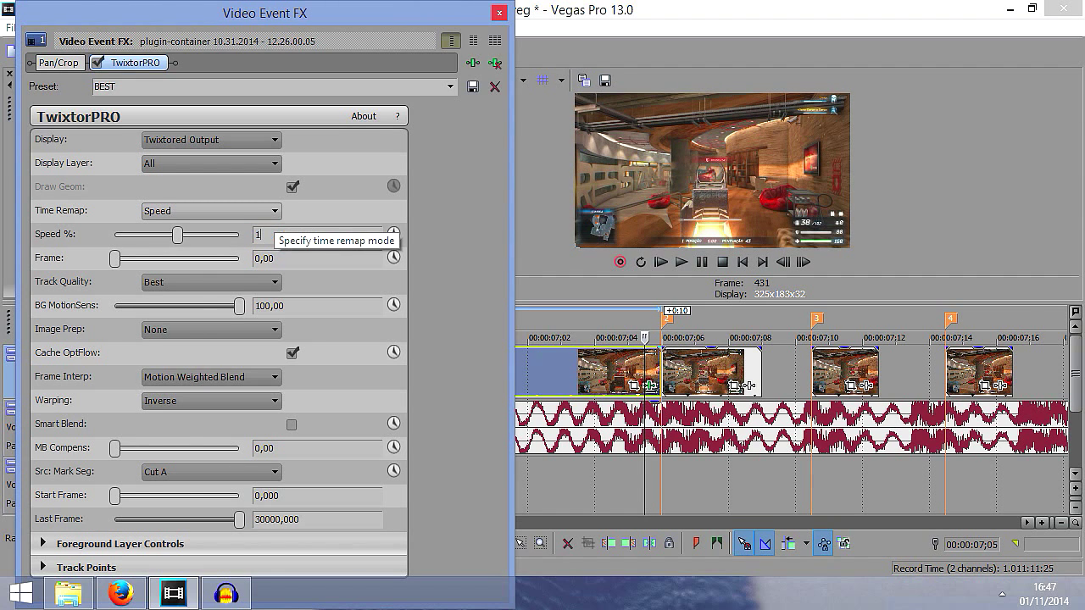
{"action": "type", "text": "5"}
{"action": "key", "text": "Return"}
{"action": "left_click", "coordinate": [499, 13]}
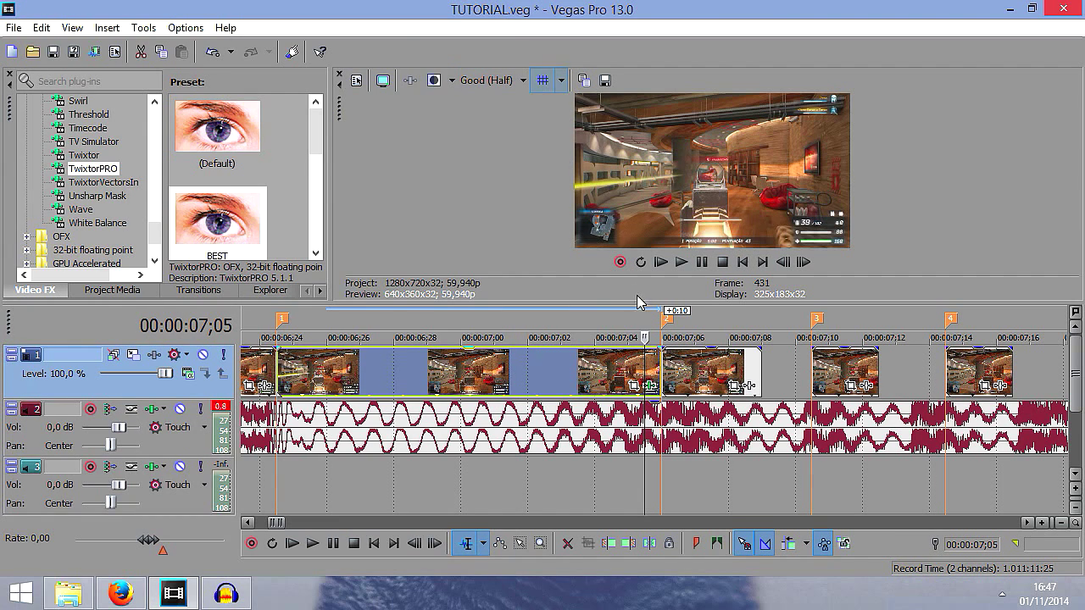
Extend the piece at marker 2 up to marker 3 and apply the TwixtorPRO BEST preset to it
{"action": "left_click", "coordinate": [642, 384]}
{"action": "left_click_drag", "start_coordinate": [761, 373], "coordinate": [804, 373]}
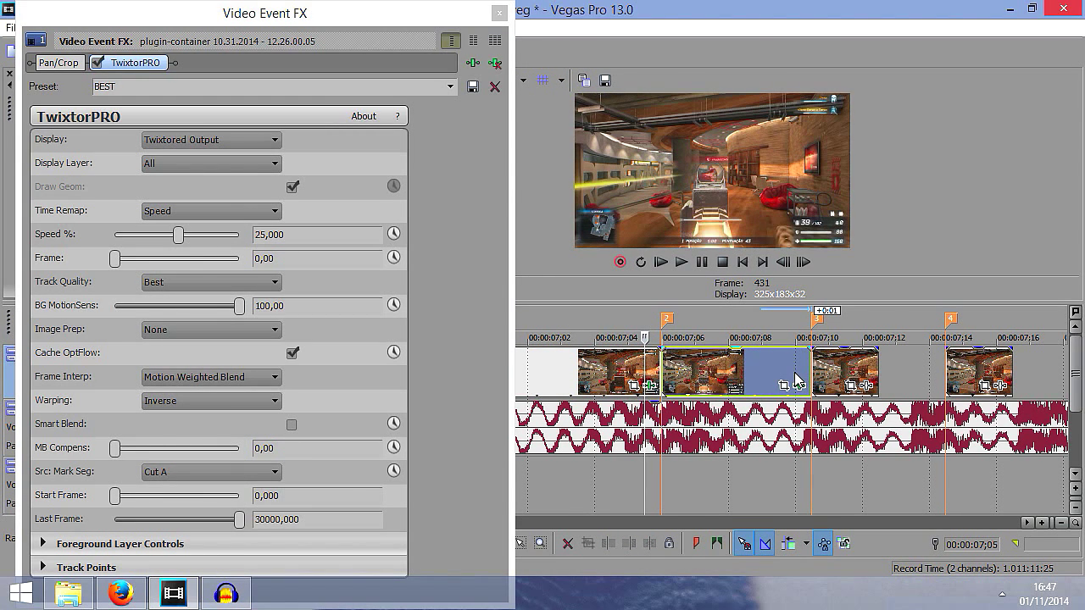
Step repeatedly frame by frame through the TwixtorPRO piece between markers 2 and 3 to check its motion
{"action": "key", "text": "Right"}
{"action": "key", "text": "Right"}
{"action": "key", "text": "Right"}
{"action": "key", "text": "Right"}
{"action": "key", "text": "Right"}
{"action": "key", "text": "Right"}
{"action": "left_click", "coordinate": [664, 370]}
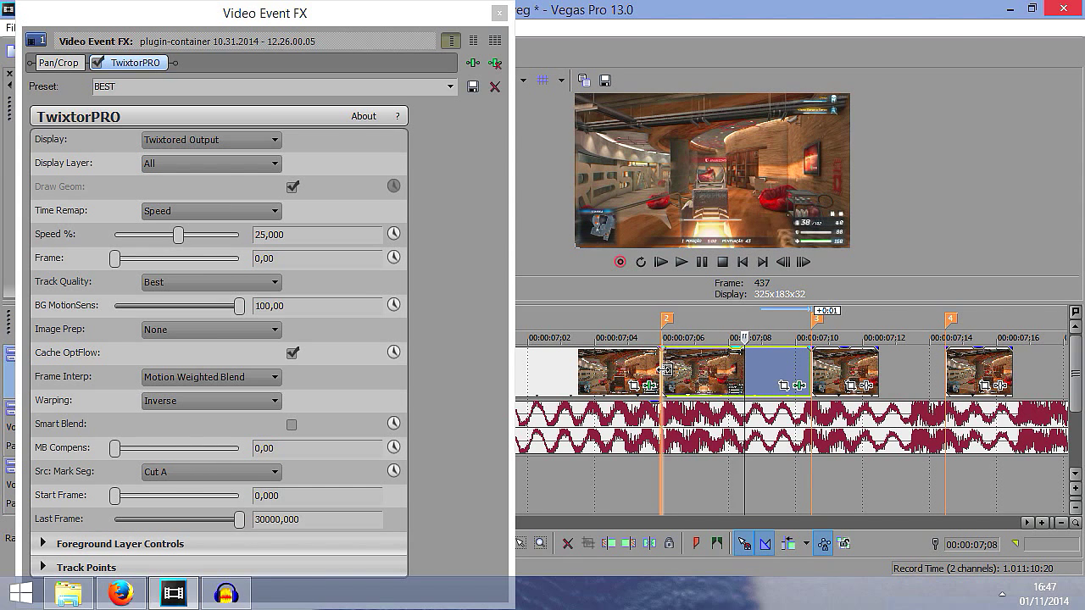
{"action": "key", "text": "Right"}
{"action": "key", "text": "Right"}
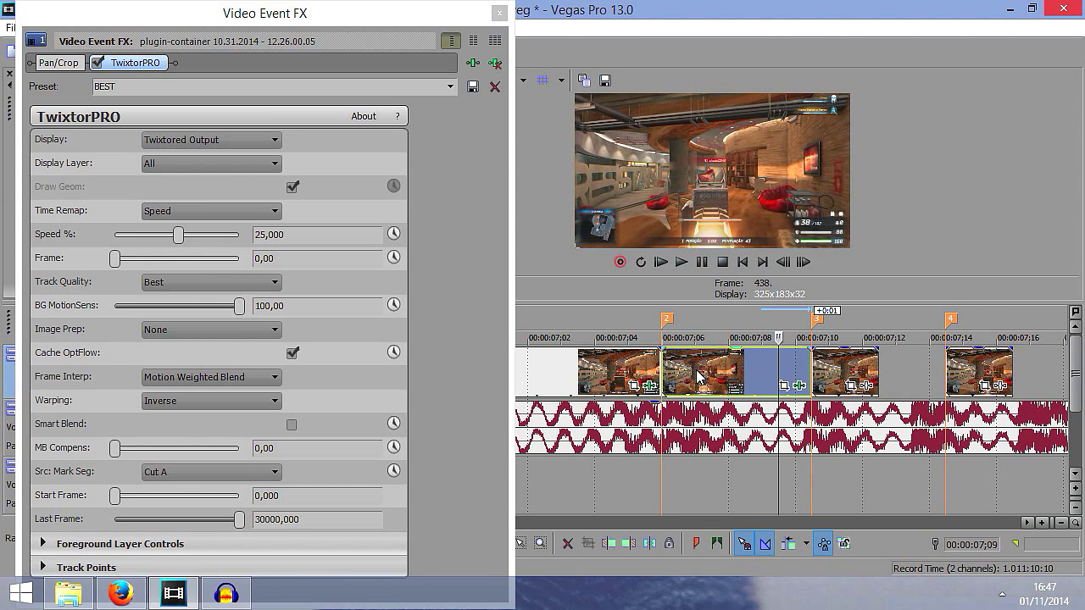
{"action": "scroll", "coordinate": [798, 390], "scroll_direction": "up", "scroll_amount": 2}
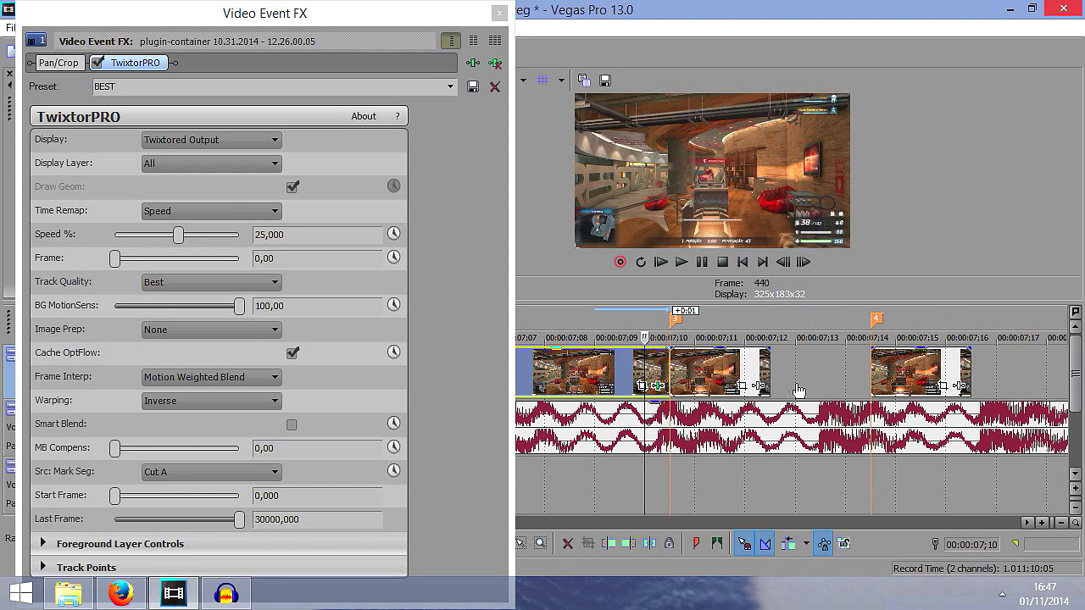
{"action": "scroll", "coordinate": [646, 372], "scroll_direction": "up", "scroll_amount": 1}
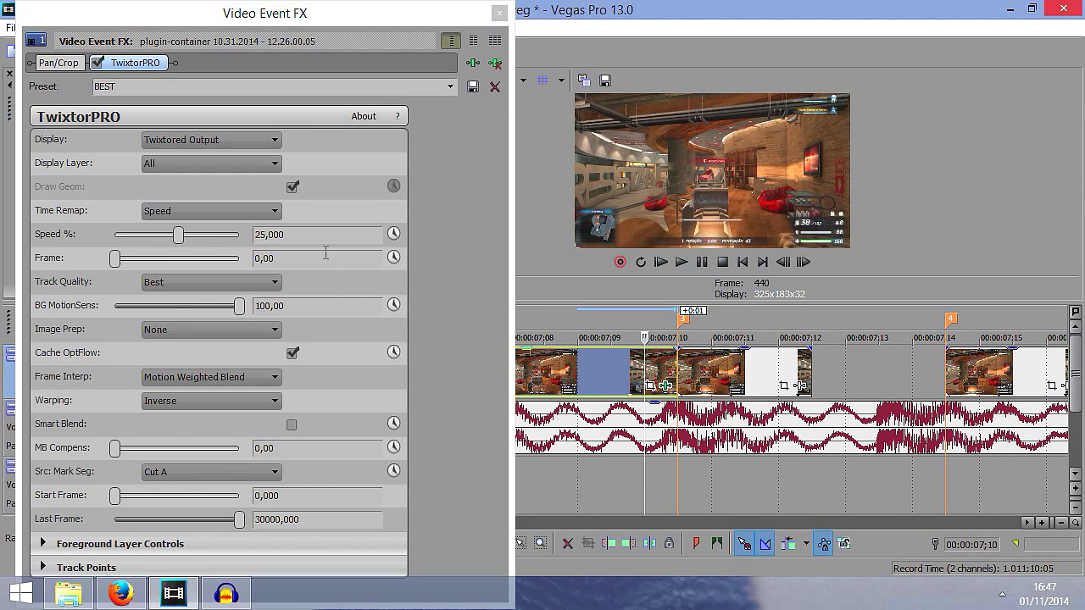
{"action": "left_click", "coordinate": [570, 371]}
{"action": "scroll", "coordinate": [569, 372], "scroll_direction": "down", "scroll_amount": 2}
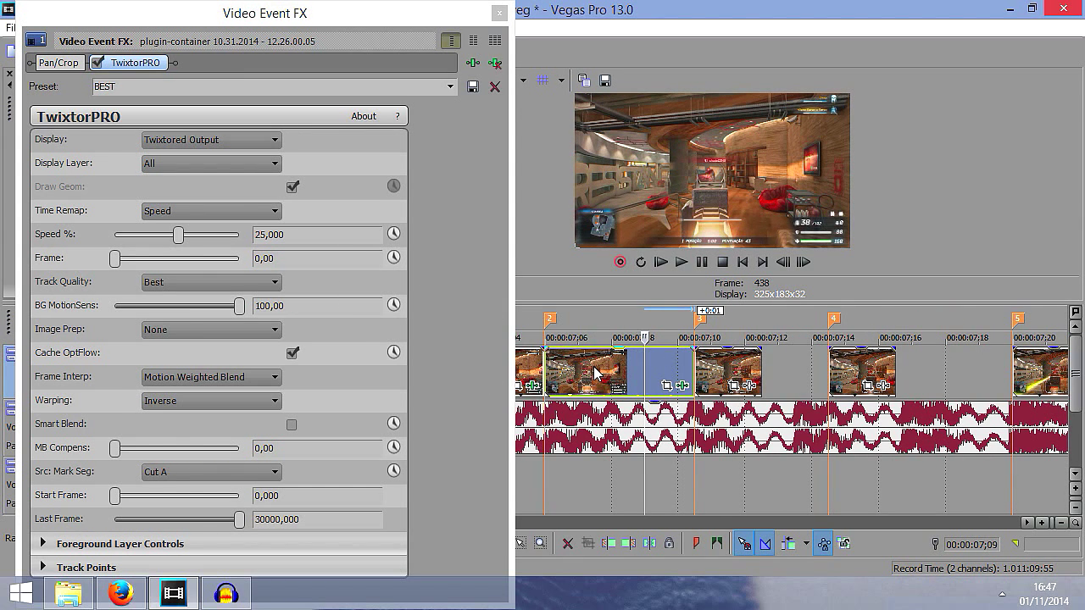
{"action": "key", "text": "Left"}
{"action": "key", "text": "Left"}
{"action": "key", "text": "Right"}
{"action": "key", "text": "Right"}
{"action": "key", "text": "Right"}
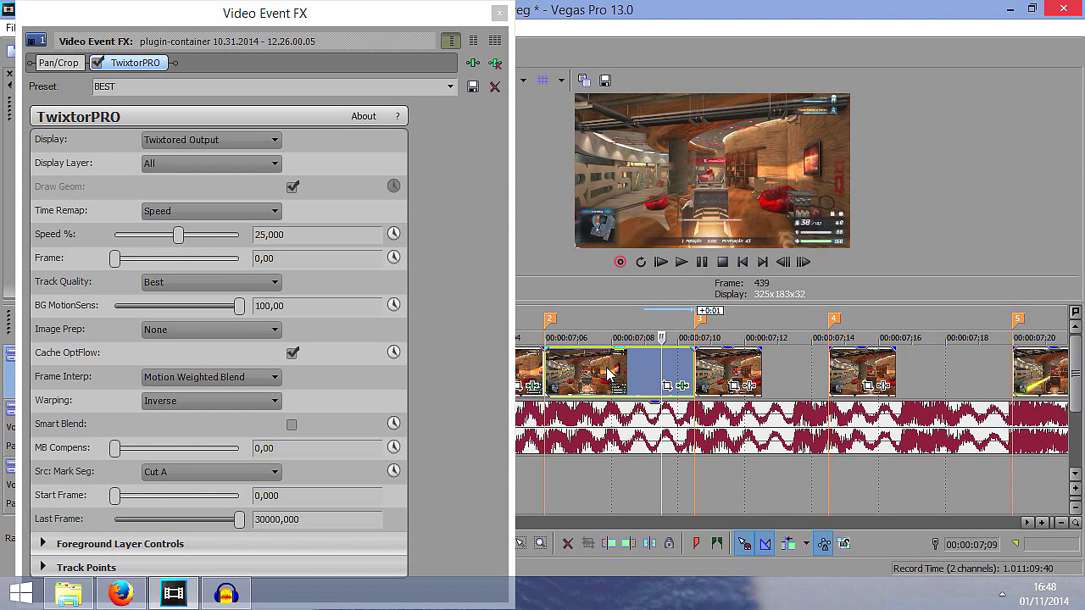
{"action": "left_click", "coordinate": [569, 367]}
{"action": "key", "text": "Right"}
{"action": "key", "text": "Right"}
{"action": "key", "text": "Right"}
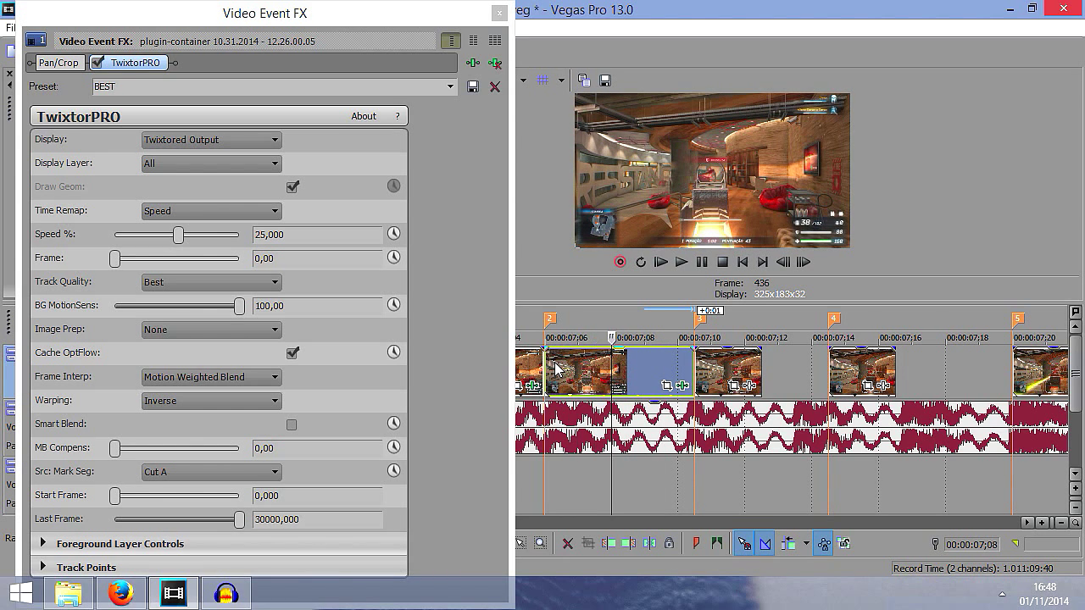
{"action": "left_click", "coordinate": [551, 364]}
{"action": "key", "text": "Right"}
{"action": "key", "text": "Right"}
{"action": "key", "text": "Right"}
{"action": "key", "text": "Right"}
{"action": "key", "text": "Right"}
{"action": "key", "text": "Right"}
{"action": "key", "text": "Right"}
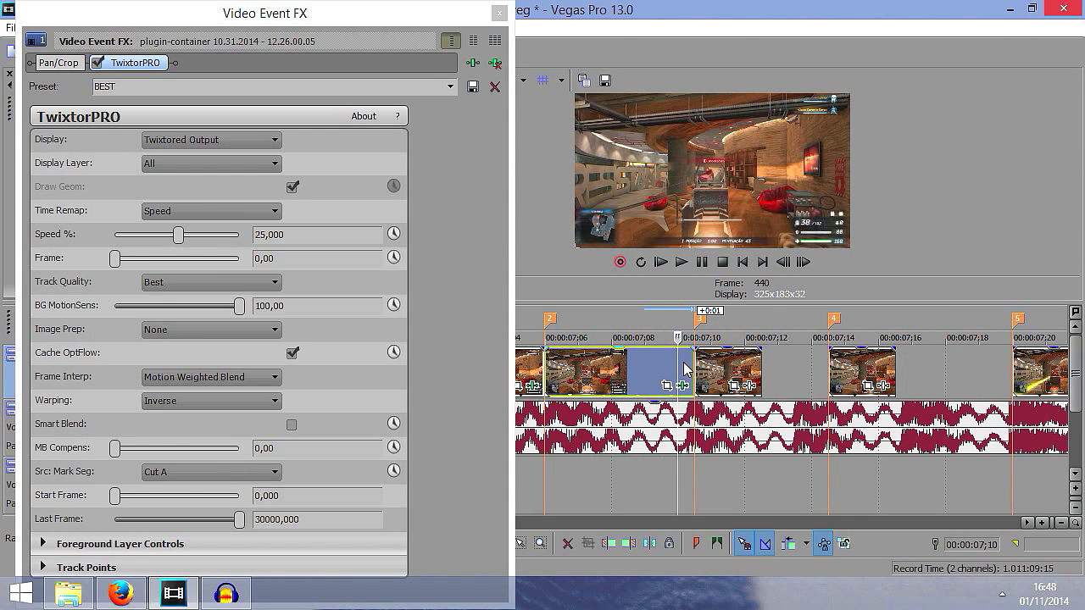
Set the TwixtorPRO speed of the piece between markers 2 and 3 to 40% and close the effect settings
{"action": "key", "text": "Right"}
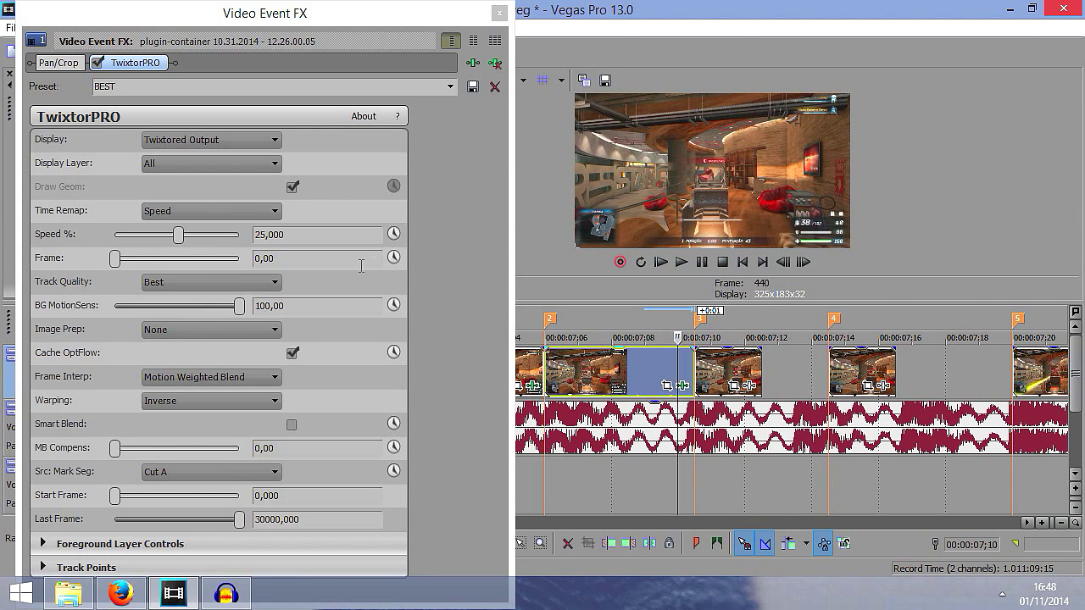
{"action": "left_click_drag", "start_coordinate": [310, 235], "coordinate": [130, 233]}
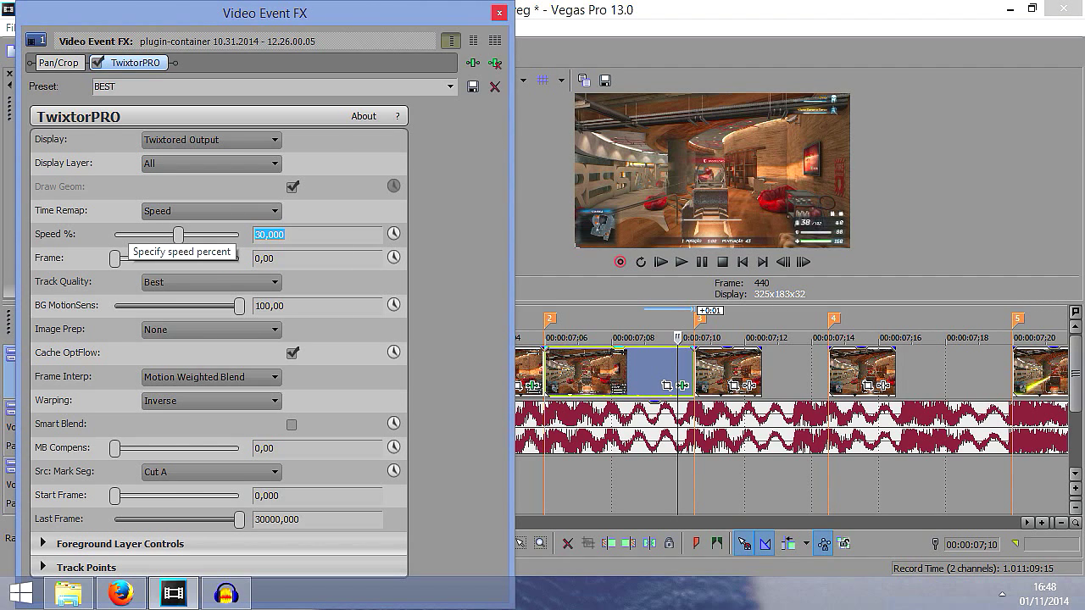
{"action": "type", "text": "40"}
{"action": "key", "text": "Return"}
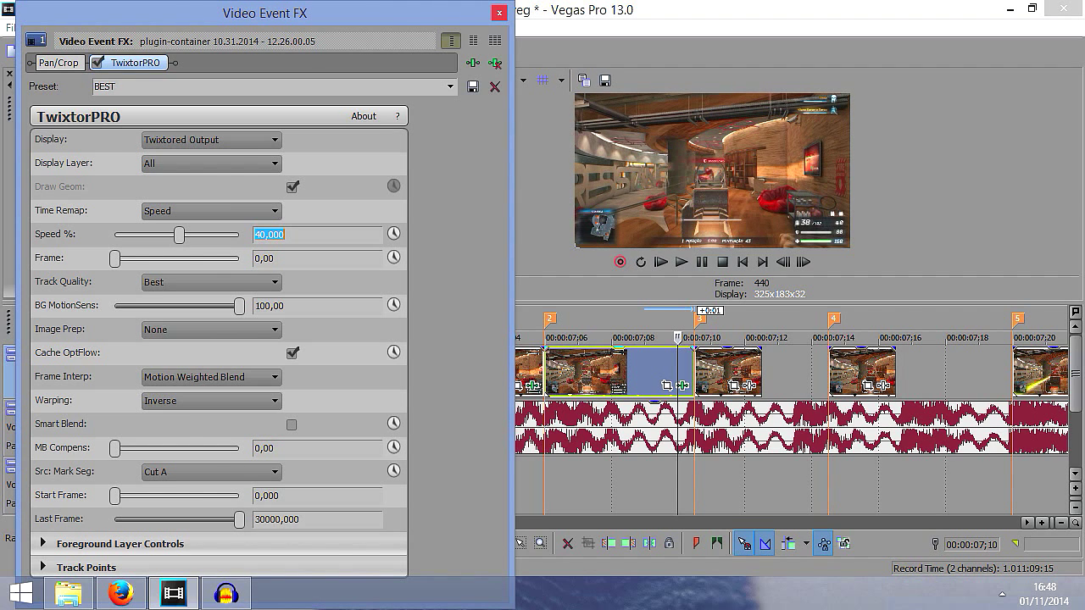
{"action": "left_click", "coordinate": [499, 13]}
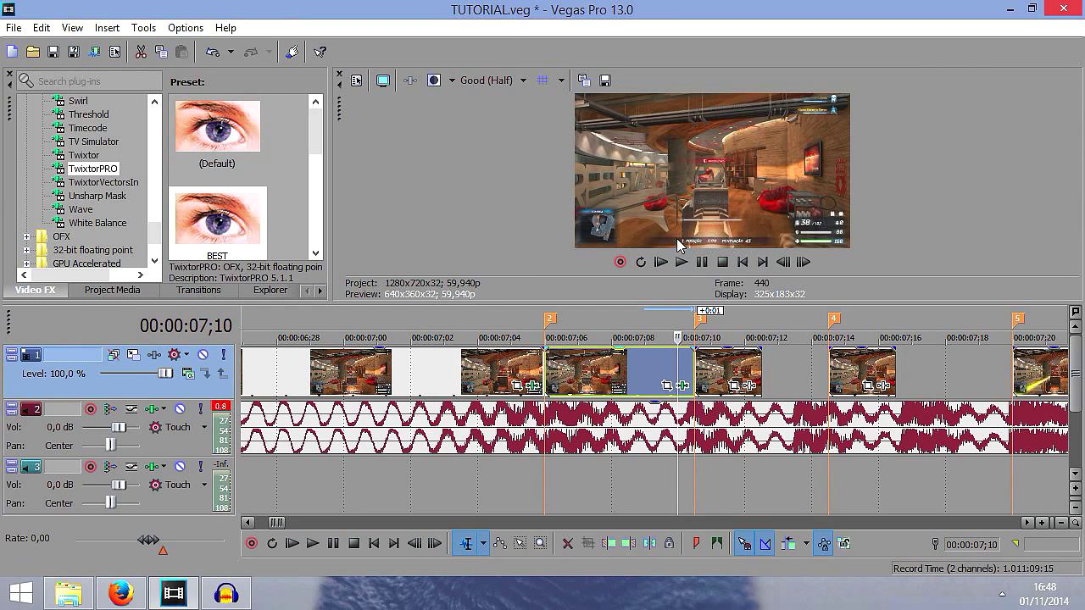
Apply the TwixtorPRO BEST preset to the piece at marker 3
{"action": "scroll", "coordinate": [721, 373], "scroll_direction": "up", "scroll_amount": 2}
{"action": "scroll", "coordinate": [723, 376], "scroll_direction": "down", "scroll_amount": 1}
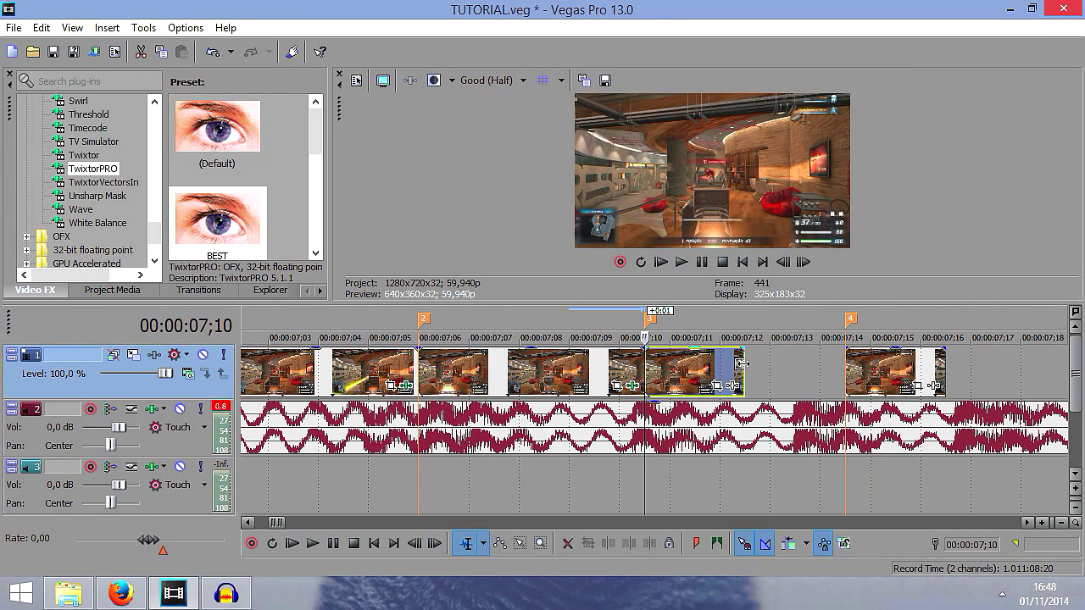
{"action": "left_click_drag", "start_coordinate": [760, 365], "coordinate": [743, 364]}
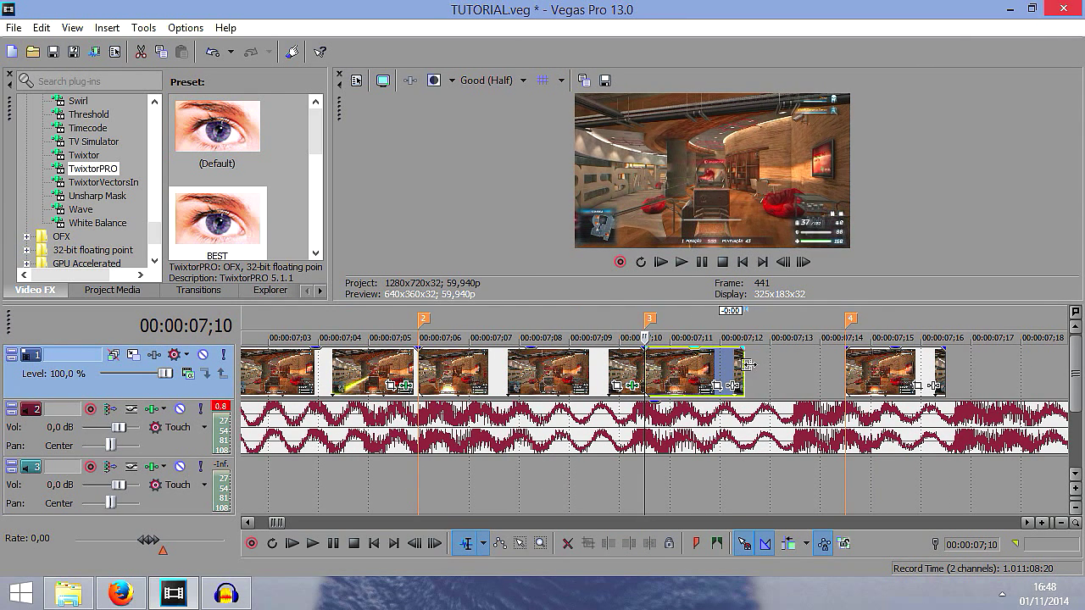
{"action": "left_click_drag", "start_coordinate": [253, 242], "coordinate": [312, 254]}
{"action": "left_click_drag", "start_coordinate": [669, 377], "coordinate": [669, 378]}
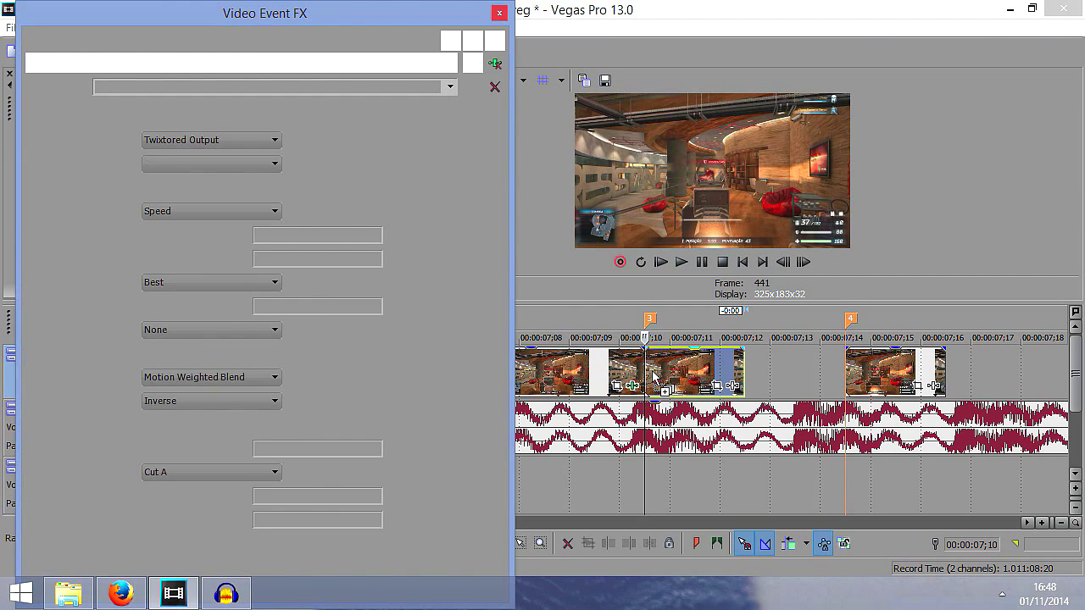
Extend the piece at marker 3 up to marker 4
{"action": "scroll", "coordinate": [805, 386], "scroll_direction": "down", "scroll_amount": 3}
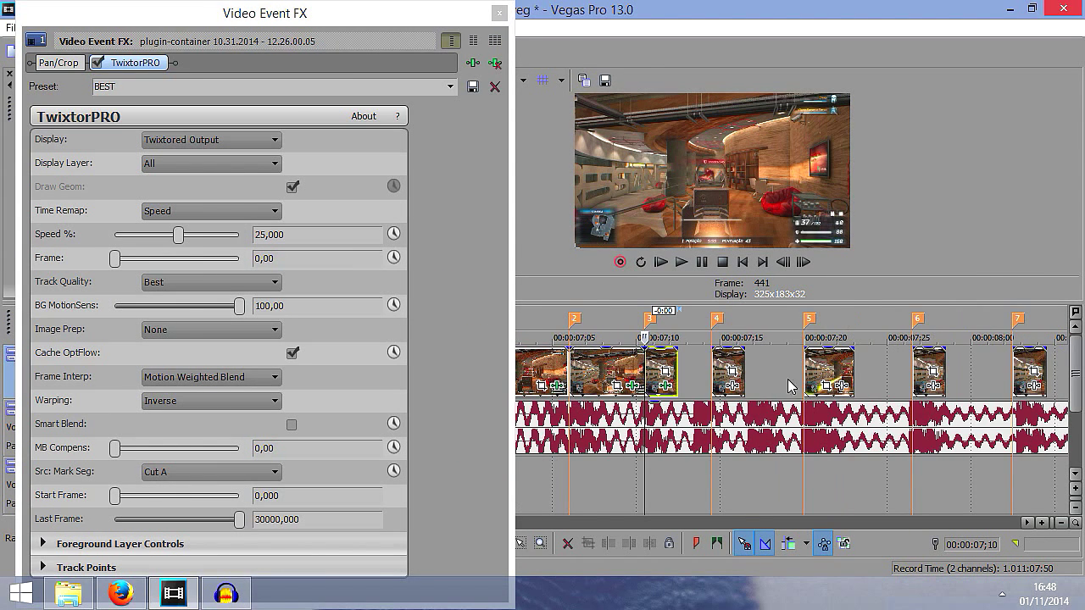
{"action": "left_click", "coordinate": [794, 369]}
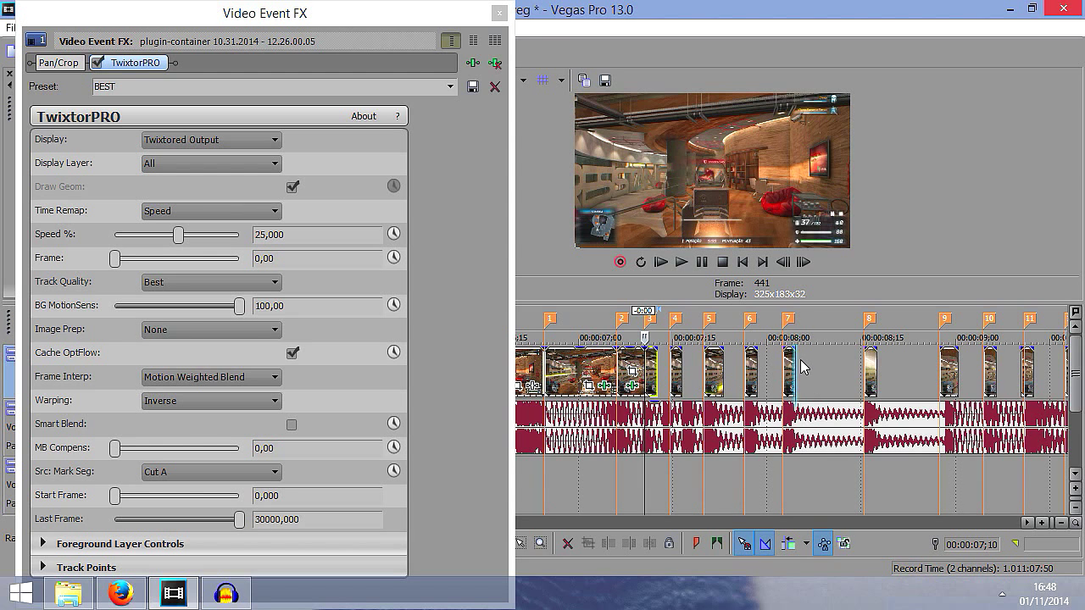
{"action": "scroll", "coordinate": [676, 371], "scroll_direction": "down", "scroll_amount": 3}
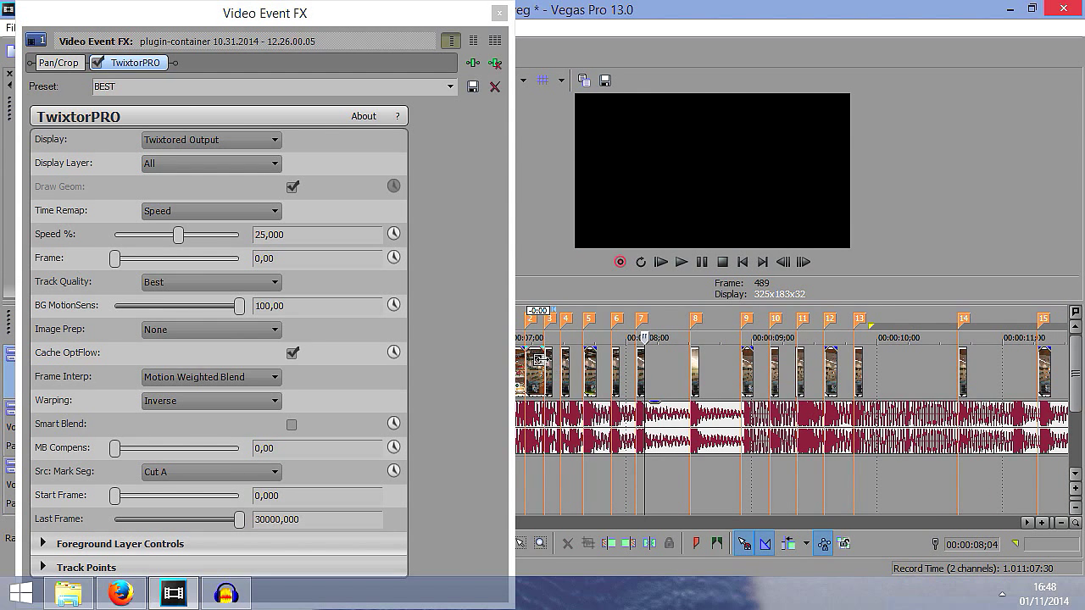
{"action": "left_click", "coordinate": [545, 360]}
{"action": "scroll", "coordinate": [547, 362], "scroll_direction": "up", "scroll_amount": 3}
{"action": "left_click_drag", "start_coordinate": [673, 366], "coordinate": [709, 368]}
{"action": "scroll", "coordinate": [876, 380], "scroll_direction": "up", "scroll_amount": 3}
Step back and forth frame by frame through the slowed pieces leading up to marker 6 to check their motion
{"action": "key", "text": "Right"}
{"action": "key", "text": "Right"}
{"action": "key", "text": "Right"}
{"action": "key", "text": "Right"}
{"action": "key", "text": "Right"}
{"action": "key", "text": "Right"}
{"action": "key", "text": "Right"}
{"action": "key", "text": "Left"}
{"action": "key", "text": "Left"}
{"action": "key", "text": "Left"}
{"action": "key", "text": "Left"}
{"action": "key", "text": "Left"}
{"action": "key", "text": "Left"}
{"action": "key", "text": "Left"}
{"action": "key", "text": "Left"}
{"action": "key", "text": "Right"}
{"action": "key", "text": "Right"}
{"action": "key", "text": "Right"}
{"action": "key", "text": "Right"}
{"action": "key", "text": "Left"}
{"action": "key", "text": "Left"}
{"action": "key", "text": "Left"}
{"action": "key", "text": "Left"}
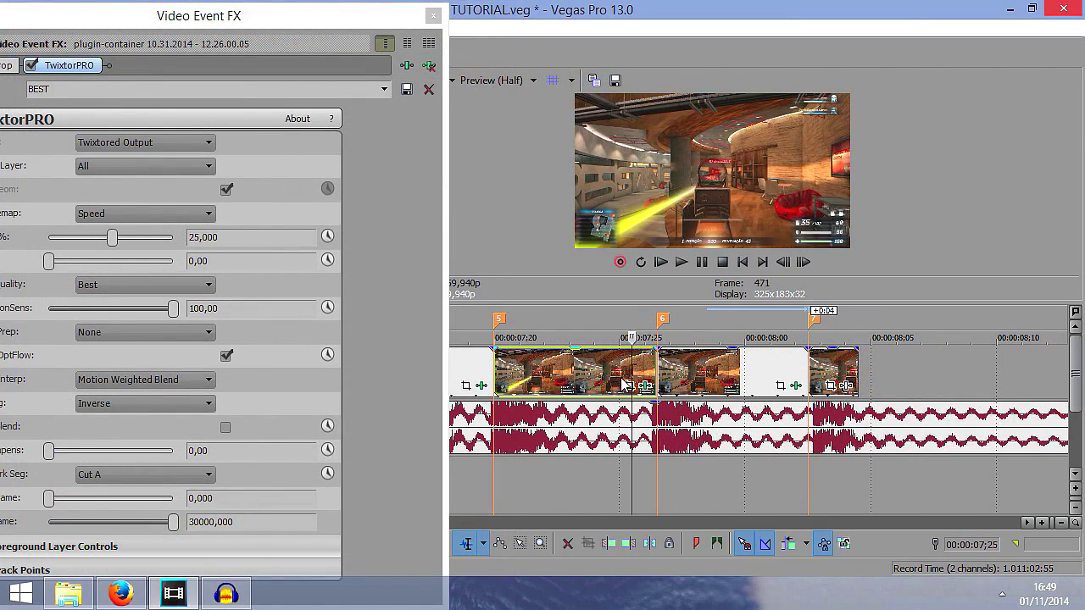
{"action": "key", "text": "Right"}
{"action": "key", "text": "Right"}
{"action": "key", "text": "Right"}
Step frame by frame from marker 6 through the slowed piece to just past marker 7
{"action": "left_click", "coordinate": [657, 366]}
{"action": "key", "text": "Right"}
{"action": "key", "text": "Right"}
{"action": "key", "text": "Right"}
{"action": "key", "text": "Right"}
{"action": "key", "text": "Right"}
{"action": "key", "text": "Right"}
{"action": "key", "text": "Right"}
{"action": "key", "text": "Right"}
{"action": "key", "text": "Right"}
{"action": "key", "text": "Right"}
{"action": "key", "text": "Right"}
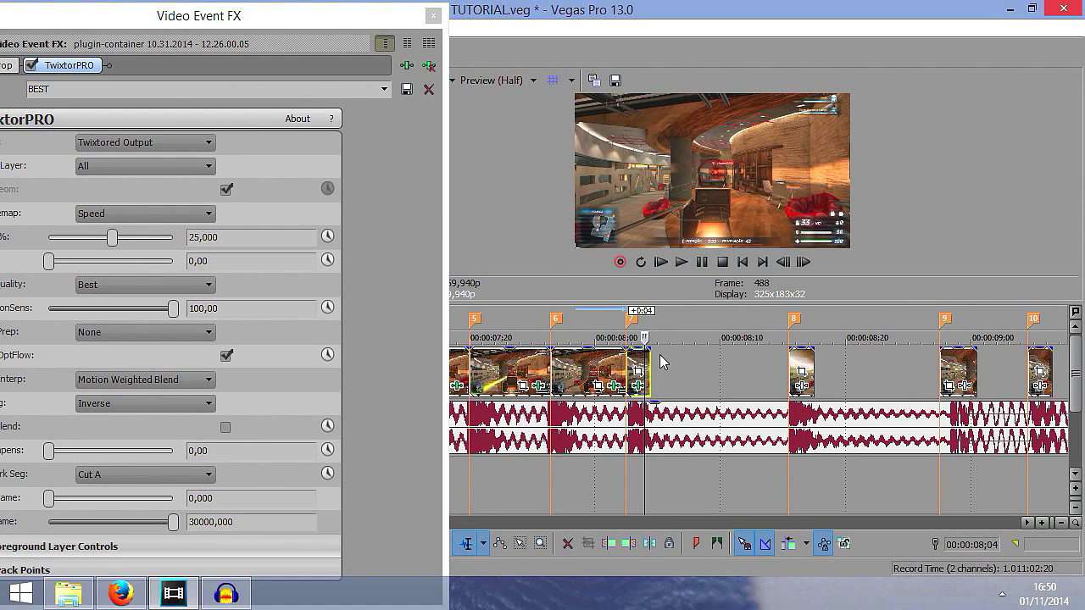
Extend the piece at marker 7 up to marker 8 and play it from its start
{"action": "left_click_drag", "start_coordinate": [647, 358], "coordinate": [791, 360]}
{"action": "scroll", "coordinate": [632, 357], "scroll_direction": "up", "scroll_amount": 4}
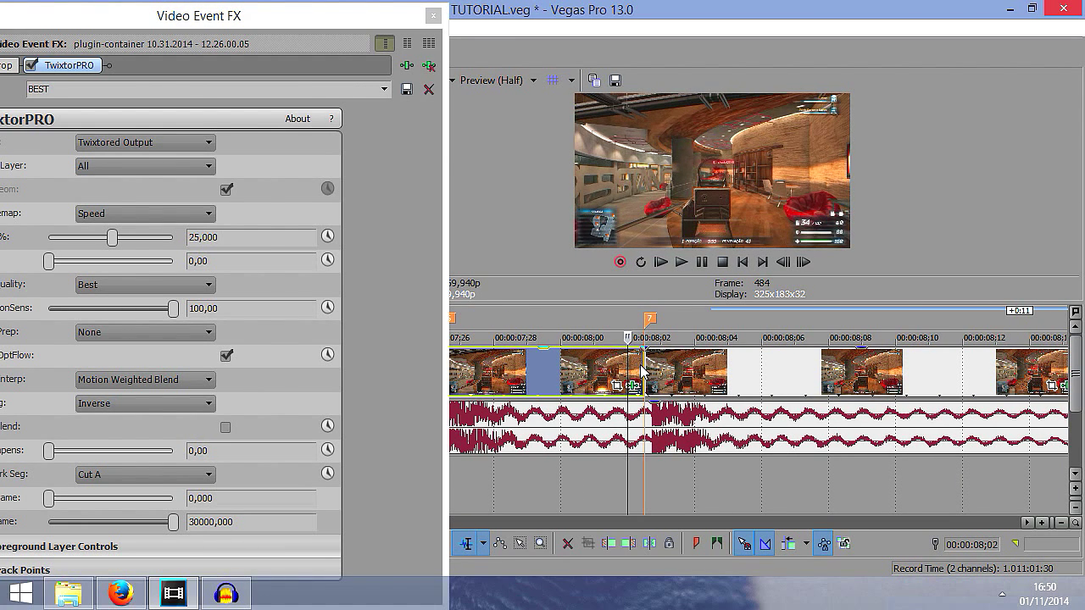
{"action": "left_click", "coordinate": [651, 373]}
{"action": "key", "text": "space"}
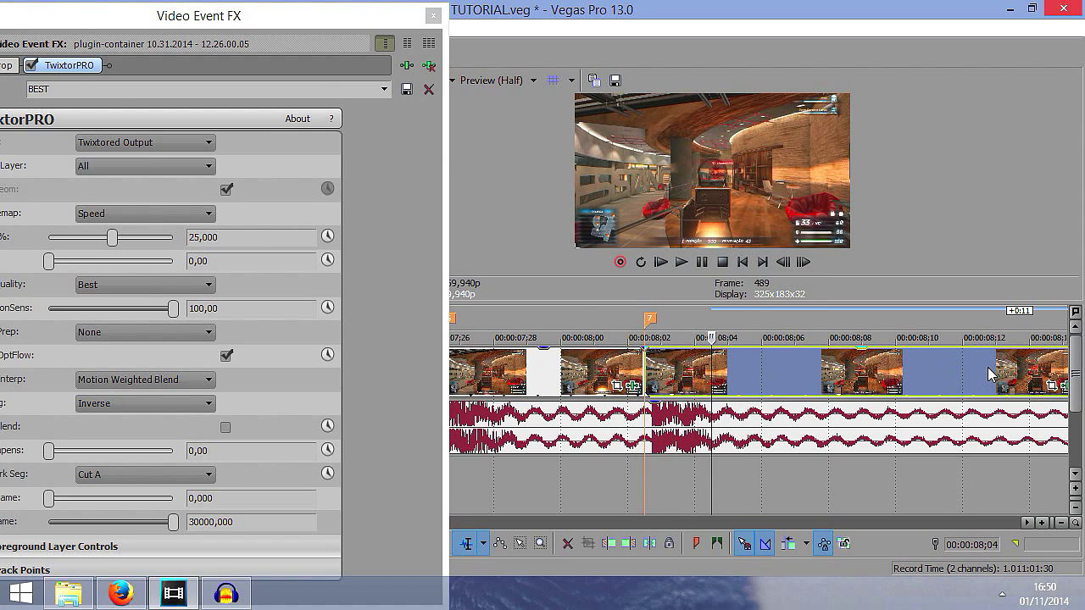
Step frame by frame through the piece between markers 7 and 8 to check its slow motion
{"action": "scroll", "coordinate": [1003, 374], "scroll_direction": "down", "scroll_amount": 2}
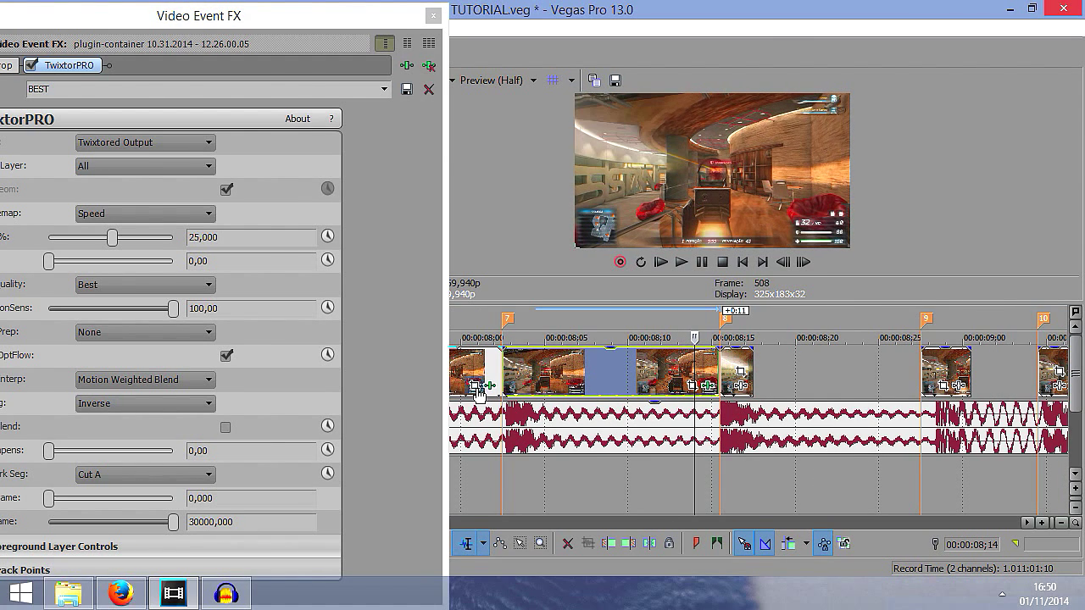
{"action": "left_click", "coordinate": [472, 373]}
{"action": "left_click", "coordinate": [499, 358]}
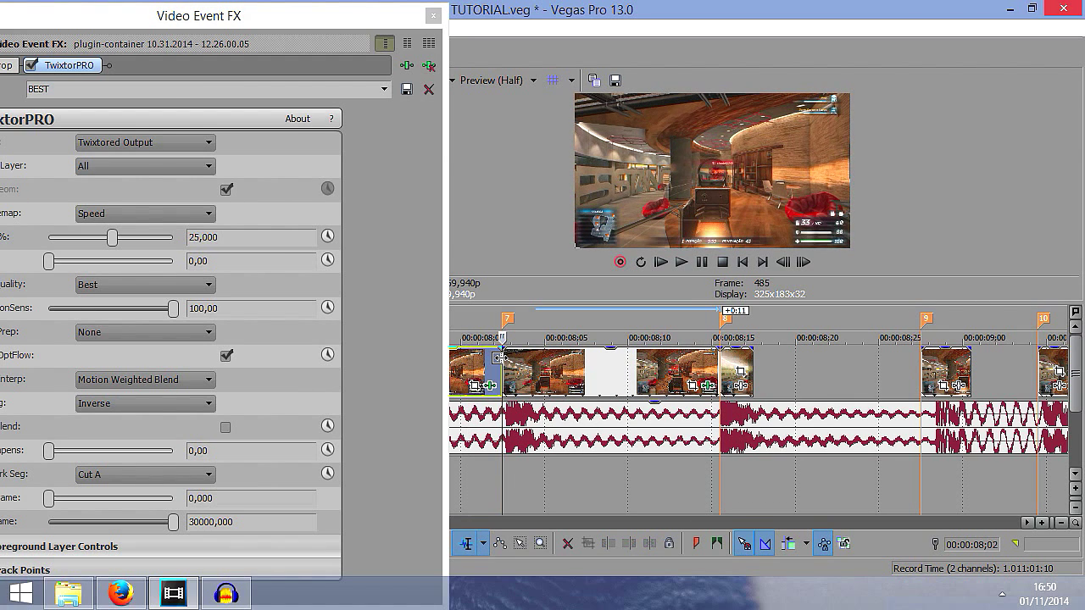
{"action": "key", "text": "Right"}
{"action": "key", "text": "Right"}
{"action": "key", "text": "Right"}
{"action": "key", "text": "Right"}
{"action": "key", "text": "Right"}
{"action": "key", "text": "Right"}
{"action": "key", "text": "Right"}
{"action": "key", "text": "Right"}
{"action": "key", "text": "Right"}
{"action": "key", "text": "Right"}
{"action": "key", "text": "Right"}
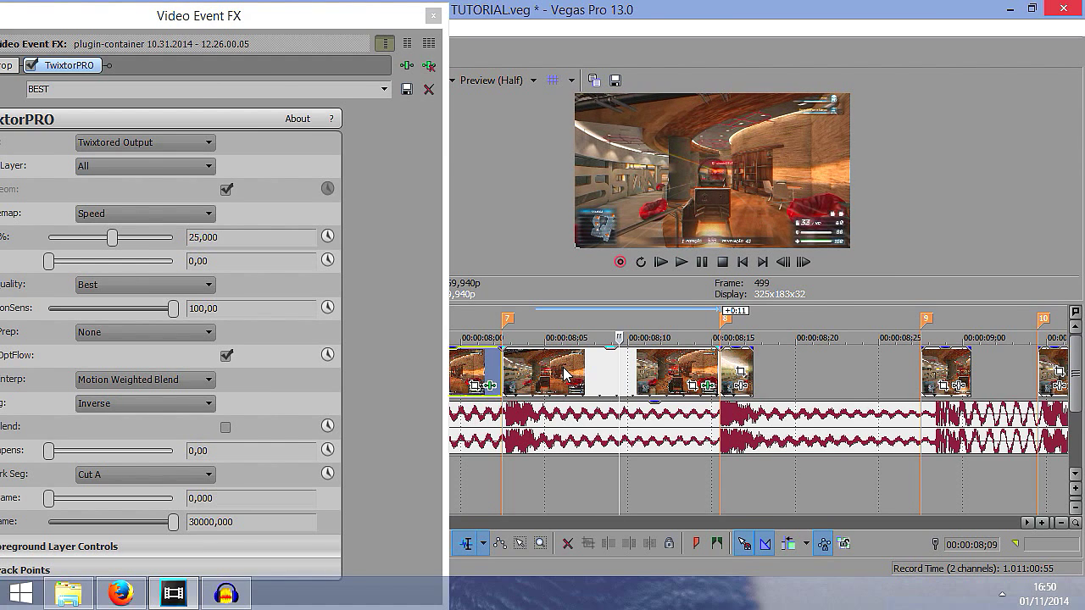
{"action": "key", "text": "Left"}
Set the TwixtorPRO speed of the piece between markers 7 and 8 to 10% and close the effect settings
{"action": "left_click", "coordinate": [718, 362]}
{"action": "scroll", "coordinate": [837, 388], "scroll_direction": "up", "scroll_amount": 2}
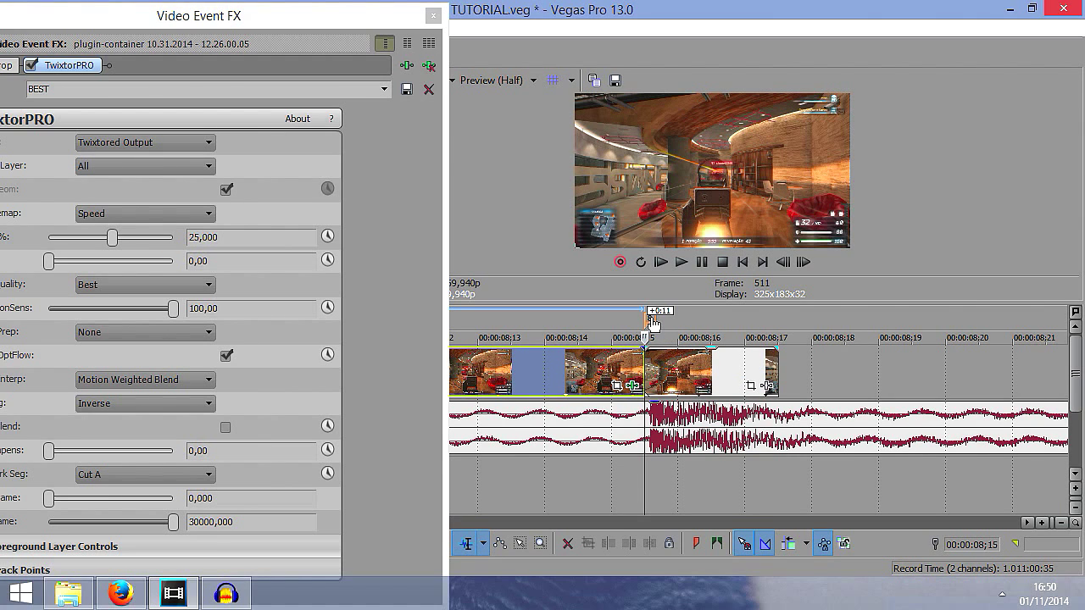
{"action": "left_click", "coordinate": [640, 374]}
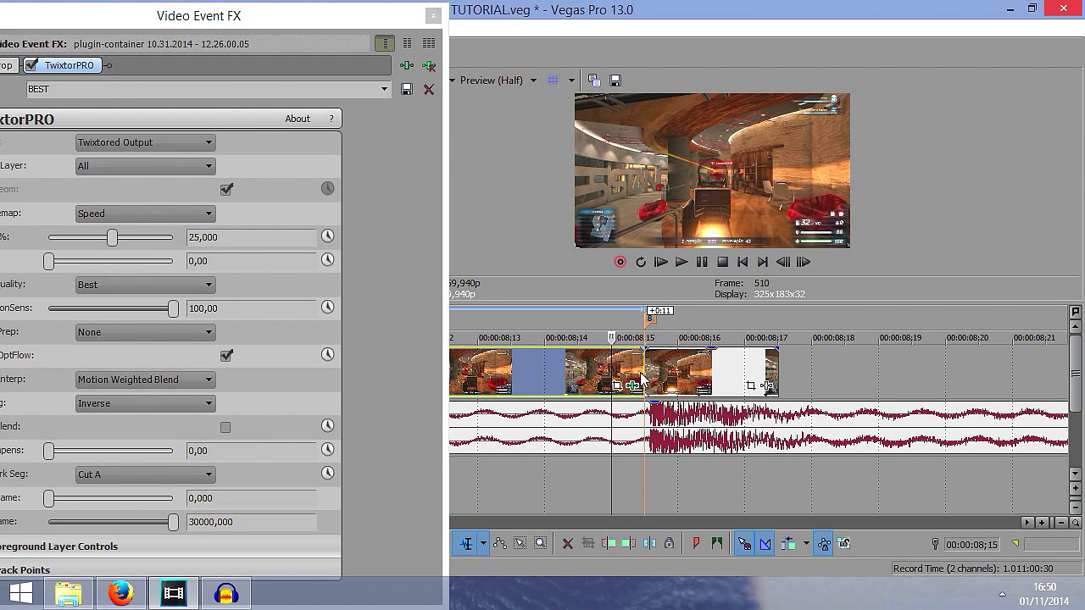
{"action": "left_click", "coordinate": [258, 228]}
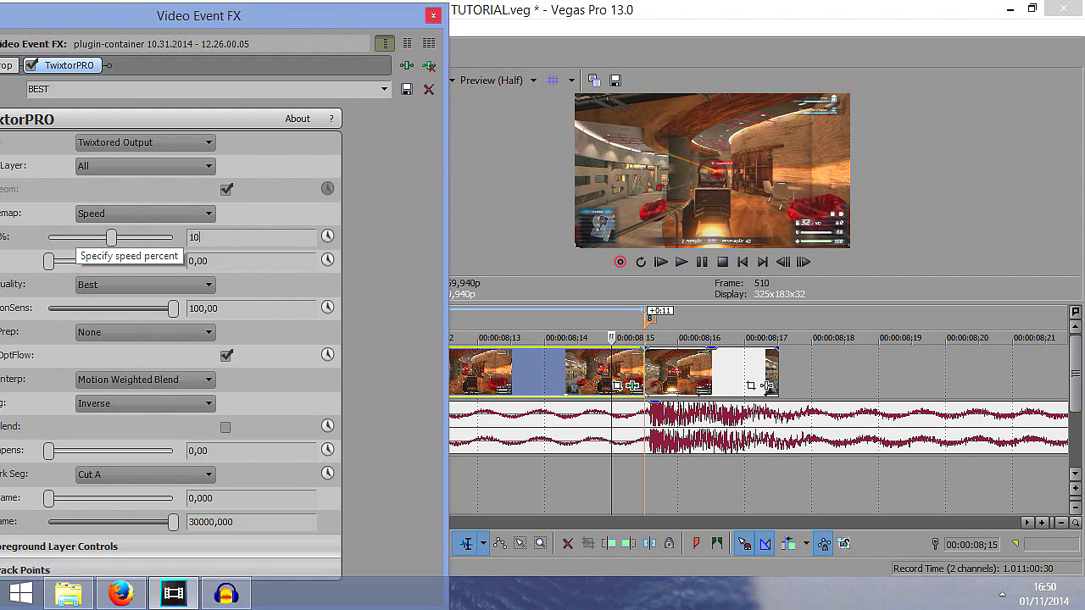
{"action": "type", "text": "10"}
{"action": "key", "text": "Return"}
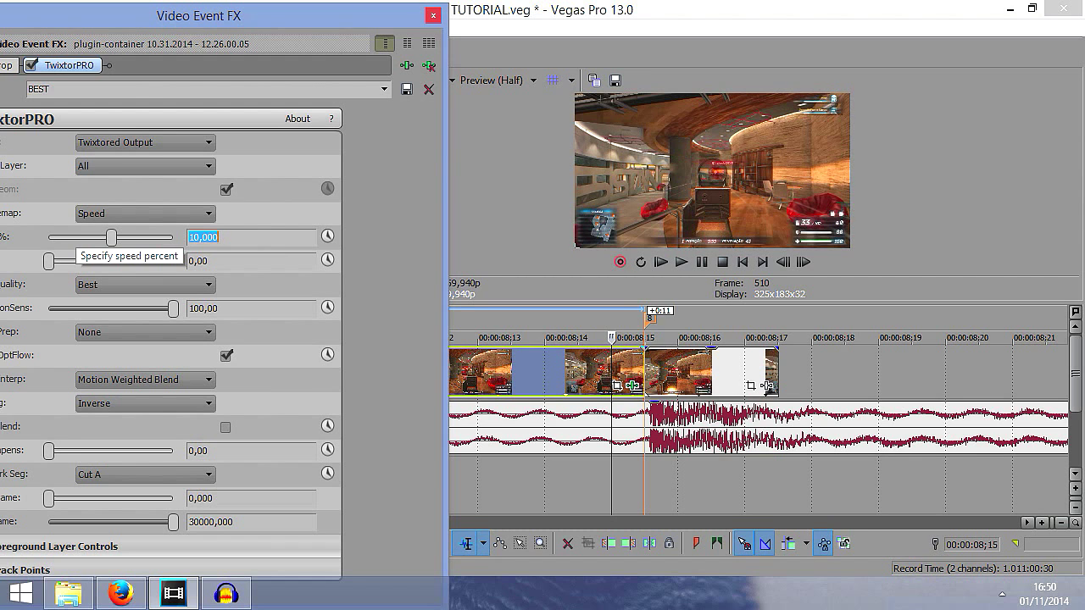
{"action": "left_click", "coordinate": [432, 17]}
Enlarge the video preview above the timeline and select the piece at marker 6
{"action": "scroll", "coordinate": [373, 386], "scroll_direction": "down", "scroll_amount": 3}
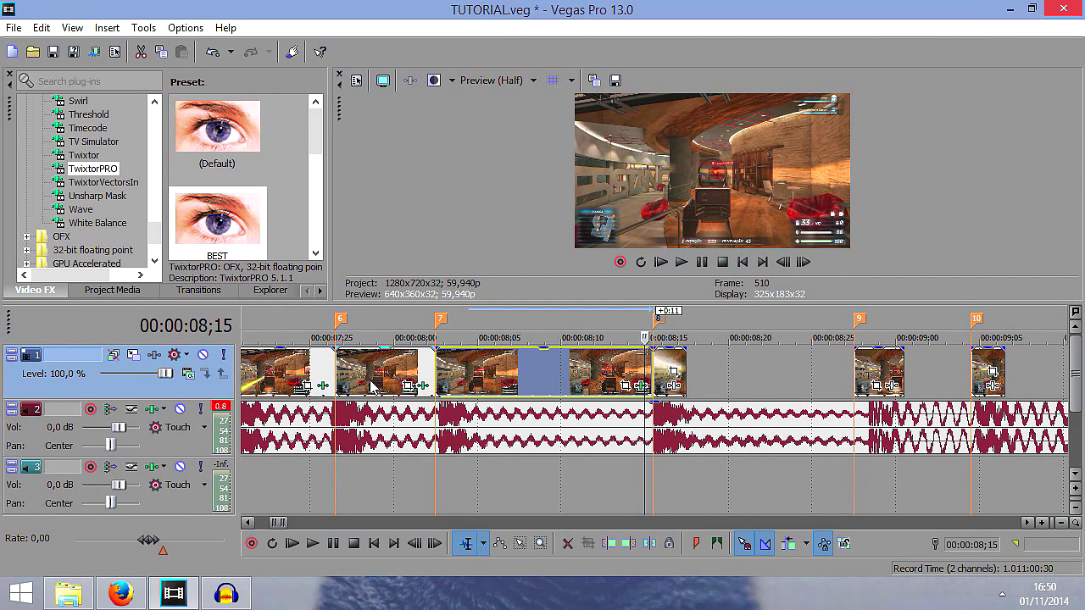
{"action": "left_click_drag", "start_coordinate": [646, 304], "coordinate": [633, 369]}
{"action": "left_click", "coordinate": [432, 415]}
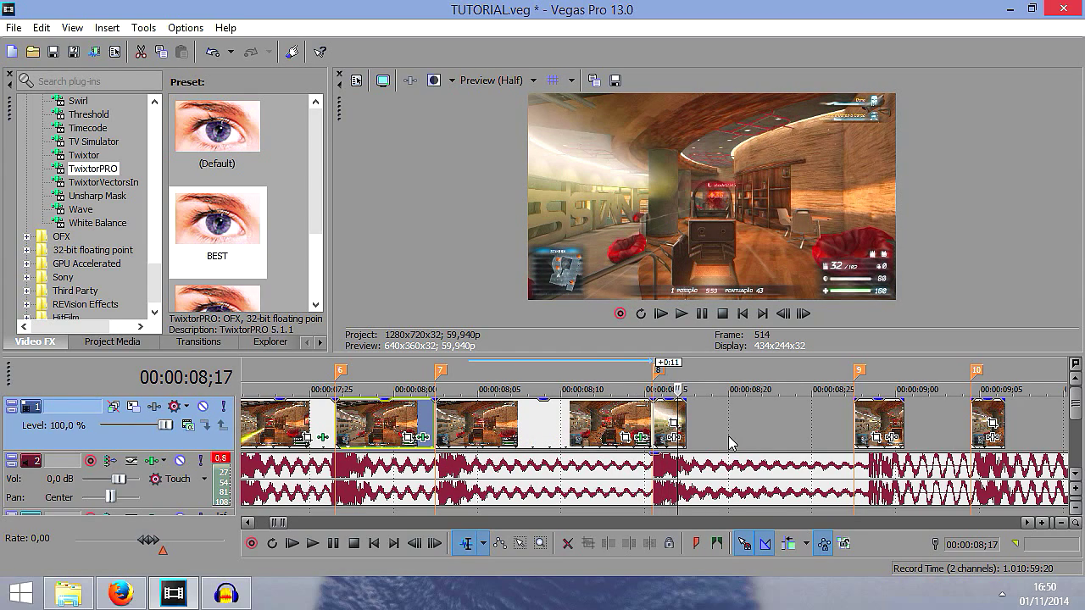
Select the time range from 00:00:06;02 to 00:00:08;20 and play back the synced pieces
{"action": "scroll", "coordinate": [729, 443], "scroll_direction": "down", "scroll_amount": 2}
{"action": "scroll", "coordinate": [678, 412], "scroll_direction": "down", "scroll_amount": 3}
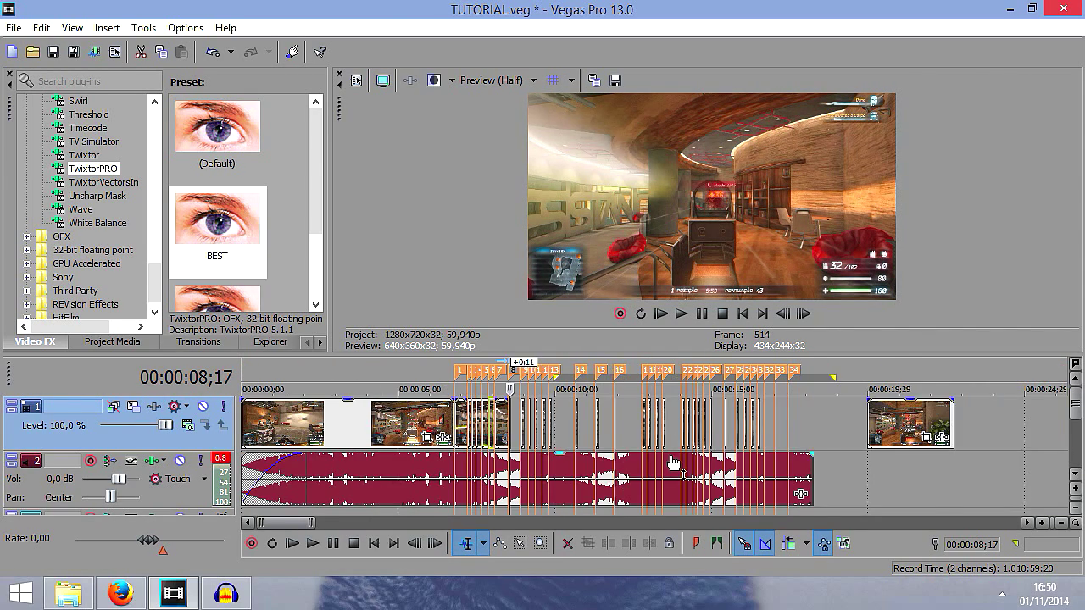
{"action": "left_click_drag", "start_coordinate": [666, 433], "coordinate": [400, 441]}
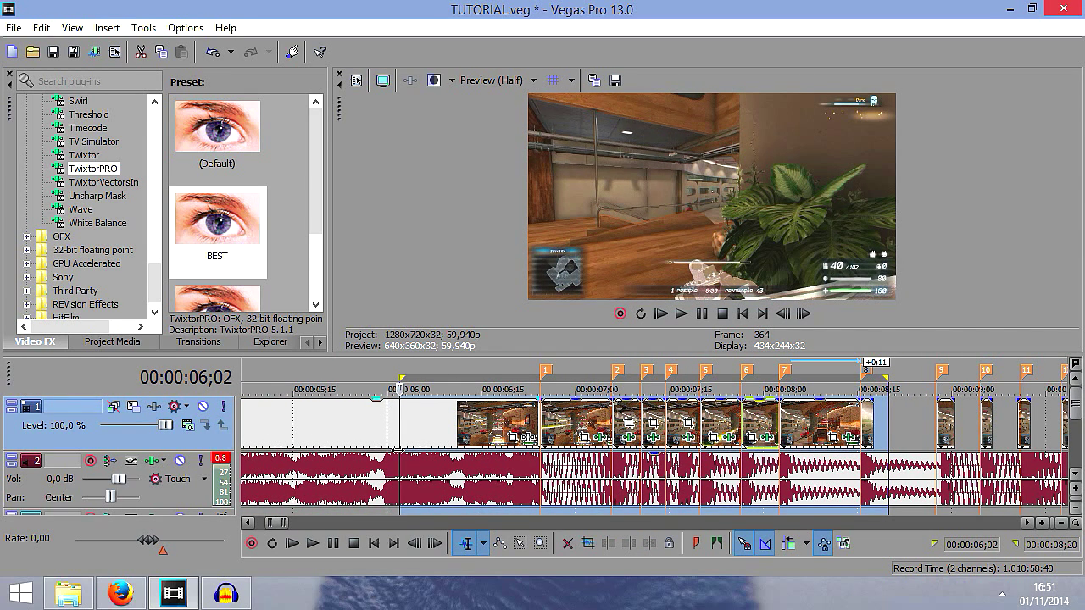
{"action": "left_click", "coordinate": [398, 463]}
{"action": "key", "text": "space"}
{"action": "left_click", "coordinate": [682, 315]}
{"action": "left_click", "coordinate": [682, 314]}
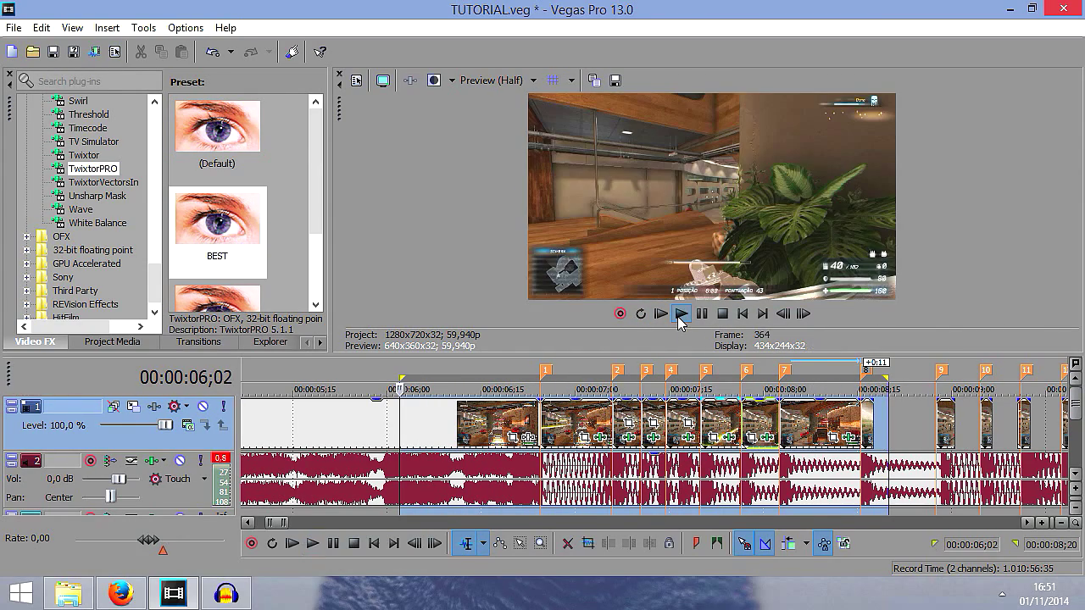
Search the system for Vegas Pro 13.0 (64-bit) and open it in a new window
{"action": "key", "text": "super"}
{"action": "type", "text": "VEgas Pro 13.0 (64-bit"}
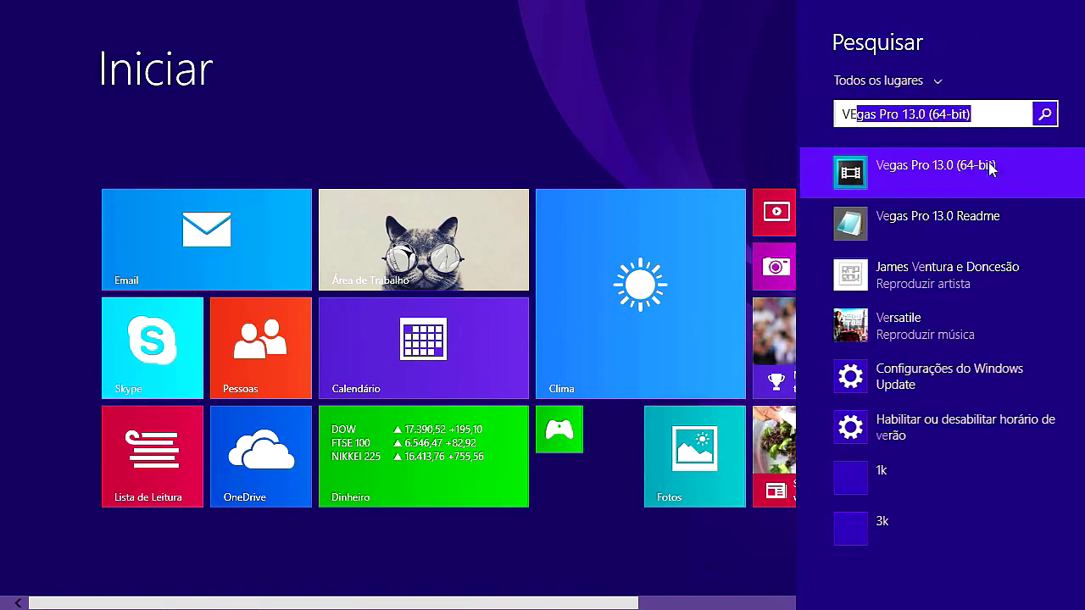
{"action": "right_click", "coordinate": [944, 173]}
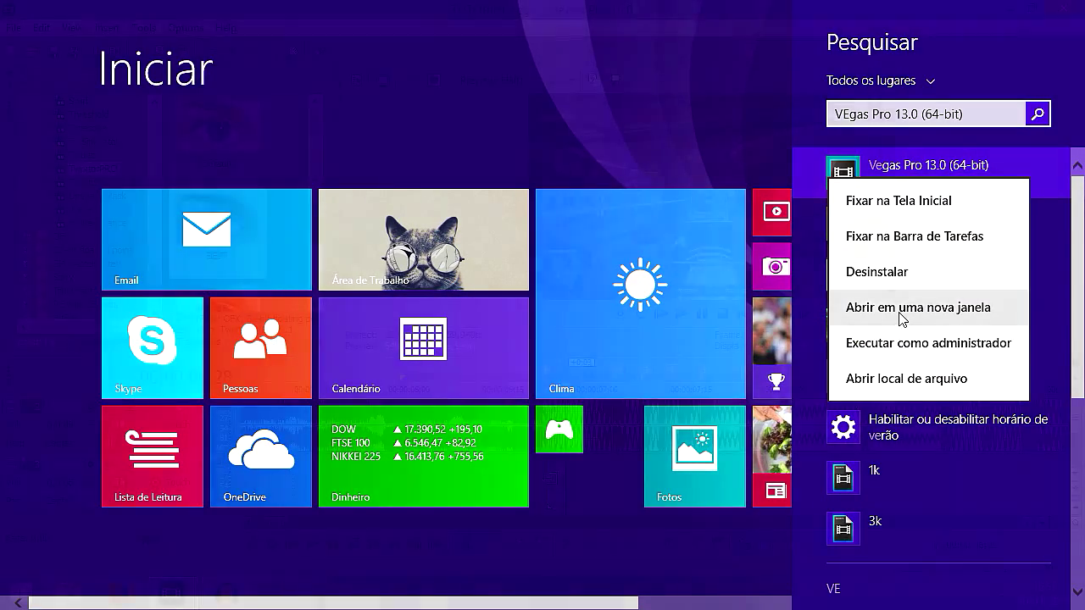
{"action": "left_click", "coordinate": [901, 307]}
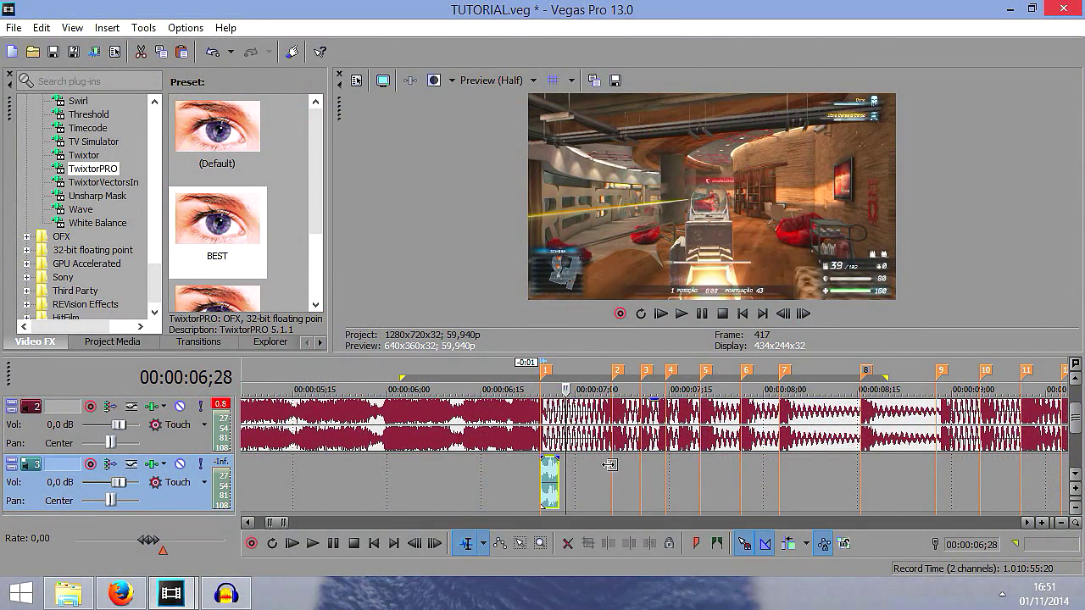
Paste the short sound clip from marker 1 onto audio track 2 at 00:00:19;29, past the song's end
{"action": "scroll", "coordinate": [610, 467], "scroll_direction": "down", "scroll_amount": 2}
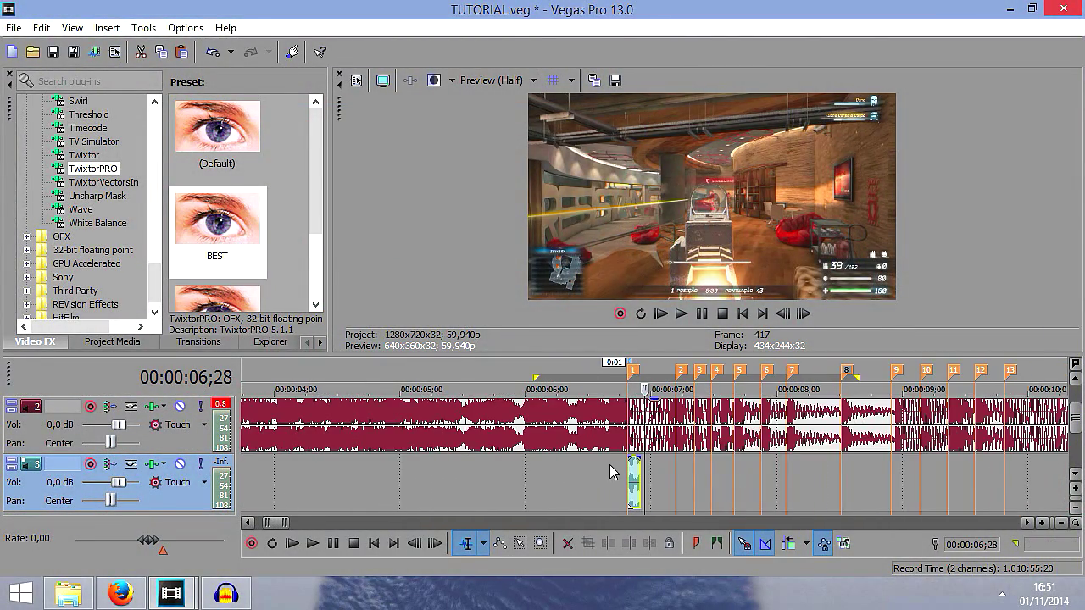
{"action": "left_click", "coordinate": [629, 467]}
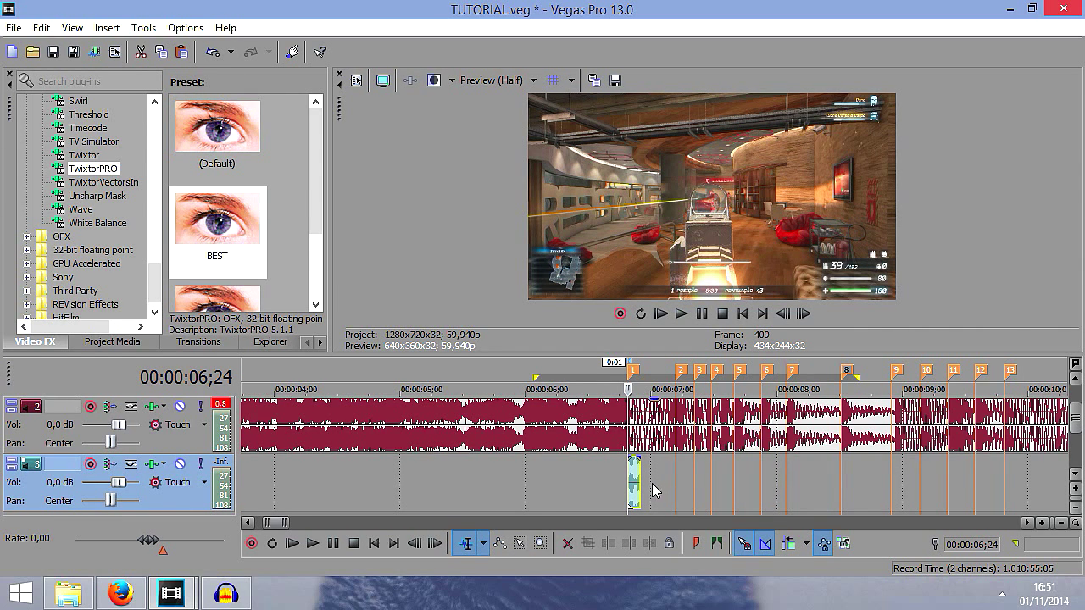
{"action": "scroll", "coordinate": [834, 470], "scroll_direction": "down", "scroll_amount": 6}
{"action": "left_click", "coordinate": [557, 426]}
{"action": "scroll", "coordinate": [559, 425], "scroll_direction": "up", "scroll_amount": 3}
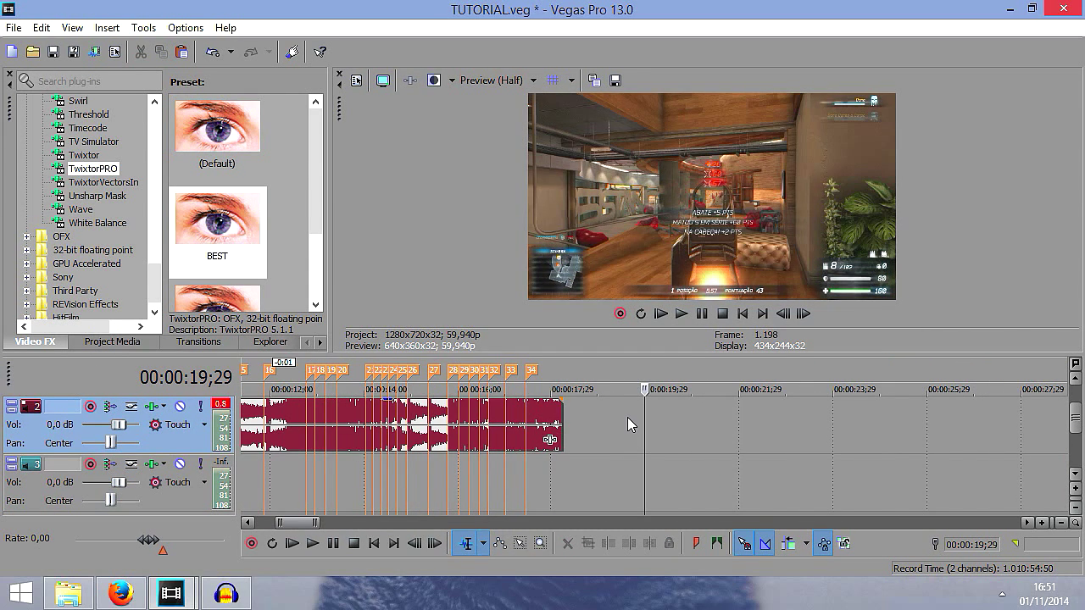
{"action": "key", "text": "ctrl+v"}
Play the pasted sound clip on audio track 2 several times to hear it alone
{"action": "scroll", "coordinate": [627, 424], "scroll_direction": "up", "scroll_amount": 2}
{"action": "left_click", "coordinate": [620, 431]}
{"action": "key", "text": "space"}
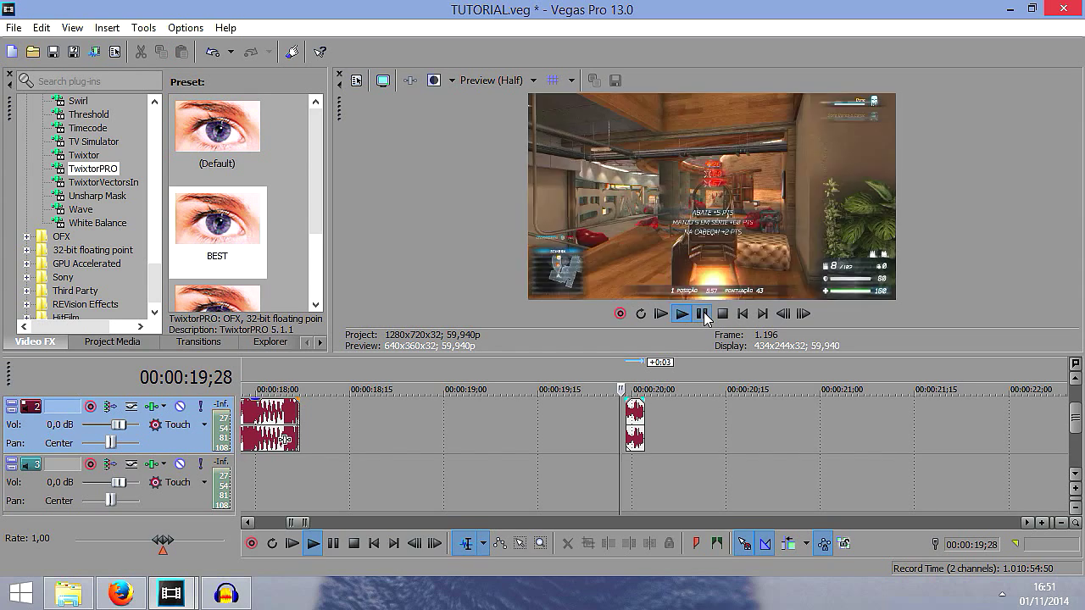
{"action": "key", "text": "space"}
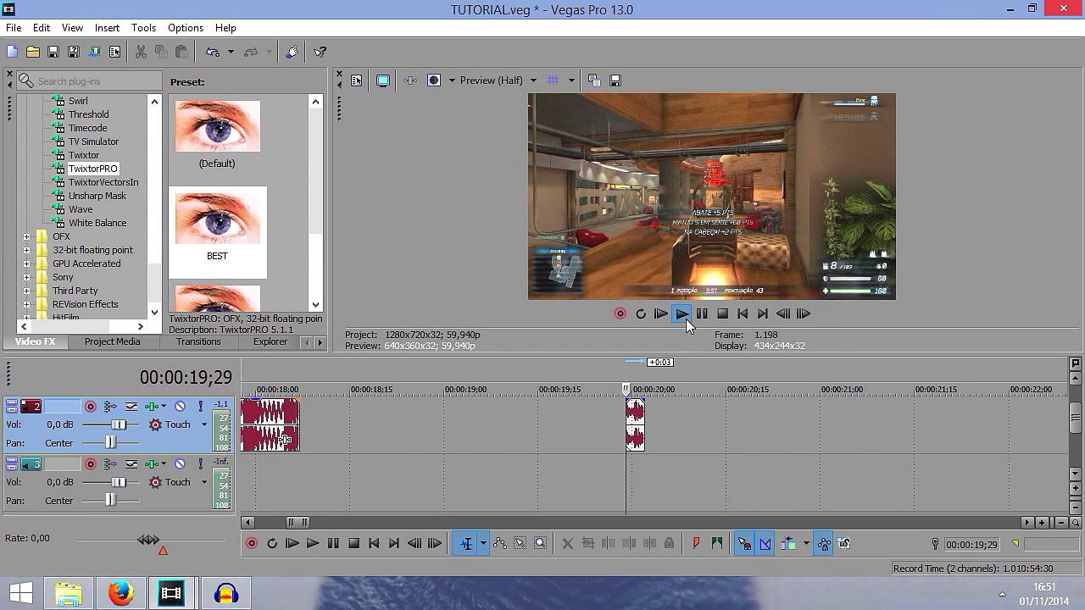
{"action": "left_click", "coordinate": [687, 319]}
{"action": "left_click", "coordinate": [687, 320]}
{"action": "left_click", "coordinate": [703, 318]}
Cut the sound clip from audio track 2 and paste it onto audio track 3 at marker 1
{"action": "left_click", "coordinate": [635, 423]}
{"action": "scroll", "coordinate": [635, 422], "scroll_direction": "down", "scroll_amount": 3}
{"action": "key", "text": "ctrl+x"}
{"action": "scroll", "coordinate": [305, 471], "scroll_direction": "down", "scroll_amount": 2}
{"action": "left_click", "coordinate": [349, 476]}
{"action": "key", "text": "ctrl+v"}
{"action": "scroll", "coordinate": [351, 477], "scroll_direction": "up", "scroll_amount": 4}
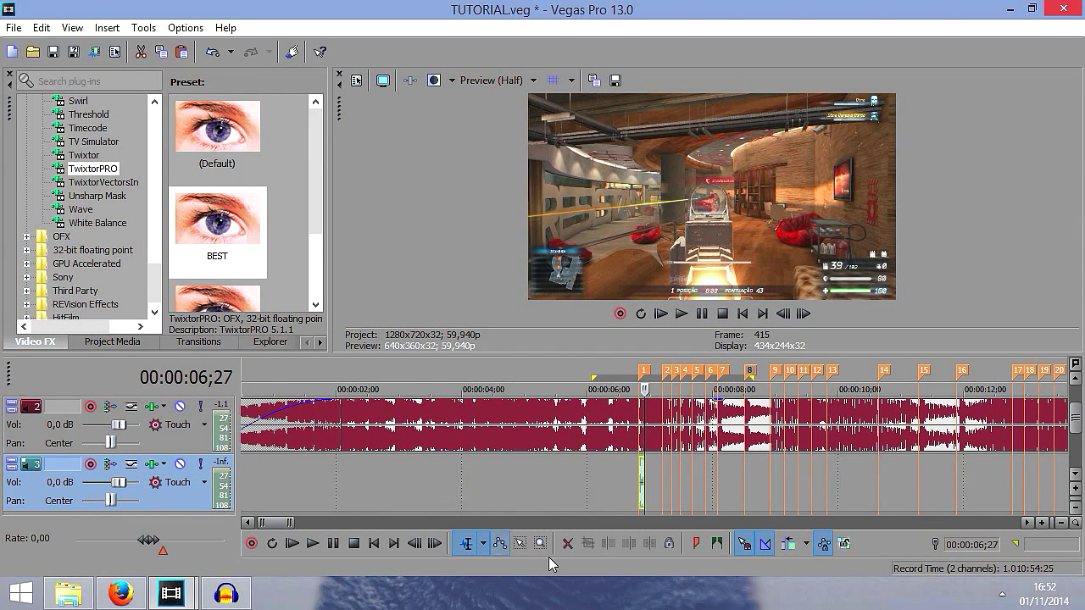
Paste copies of the short sound clip onto audio track 3 at markers 2, 3, 4 and 5
{"action": "scroll", "coordinate": [648, 475], "scroll_direction": "up", "scroll_amount": 1}
{"action": "left_click", "coordinate": [668, 470]}
{"action": "key", "text": "ctrl+v"}
{"action": "left_click", "coordinate": [685, 473]}
{"action": "scroll", "coordinate": [685, 473], "scroll_direction": "up", "scroll_amount": 1}
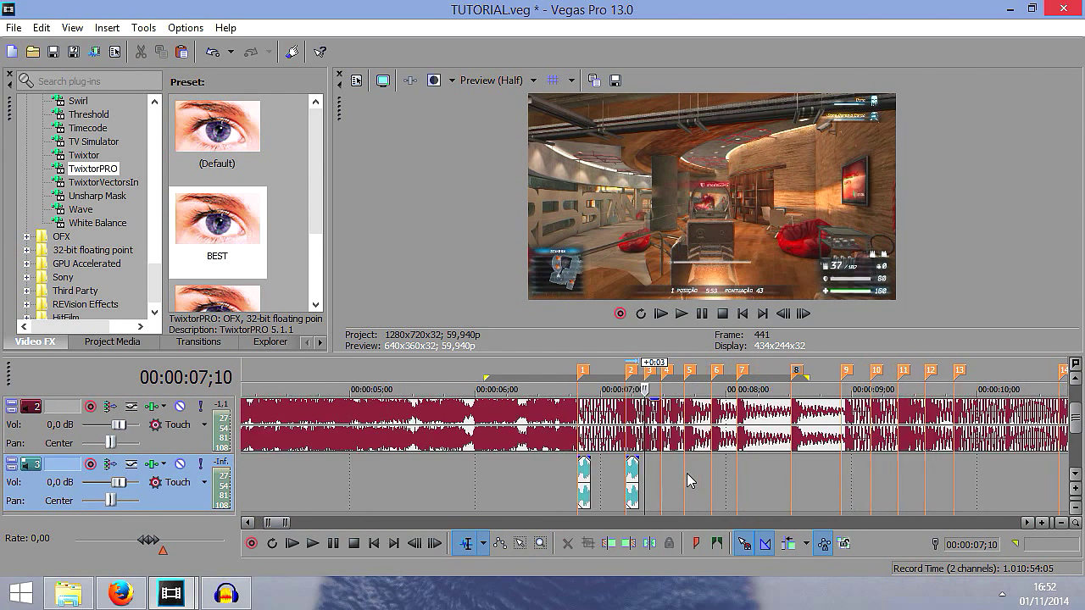
{"action": "scroll", "coordinate": [685, 473], "scroll_direction": "up", "scroll_amount": 1}
{"action": "key", "text": "ctrl+v"}
{"action": "left_click", "coordinate": [670, 473]}
{"action": "key", "text": "ctrl+v"}
{"action": "left_click", "coordinate": [704, 472]}
{"action": "key", "text": "ctrl+v"}
Paste further copies of the sound clip onto audio track 3 at markers 6, 7 and 8
{"action": "left_click", "coordinate": [747, 477]}
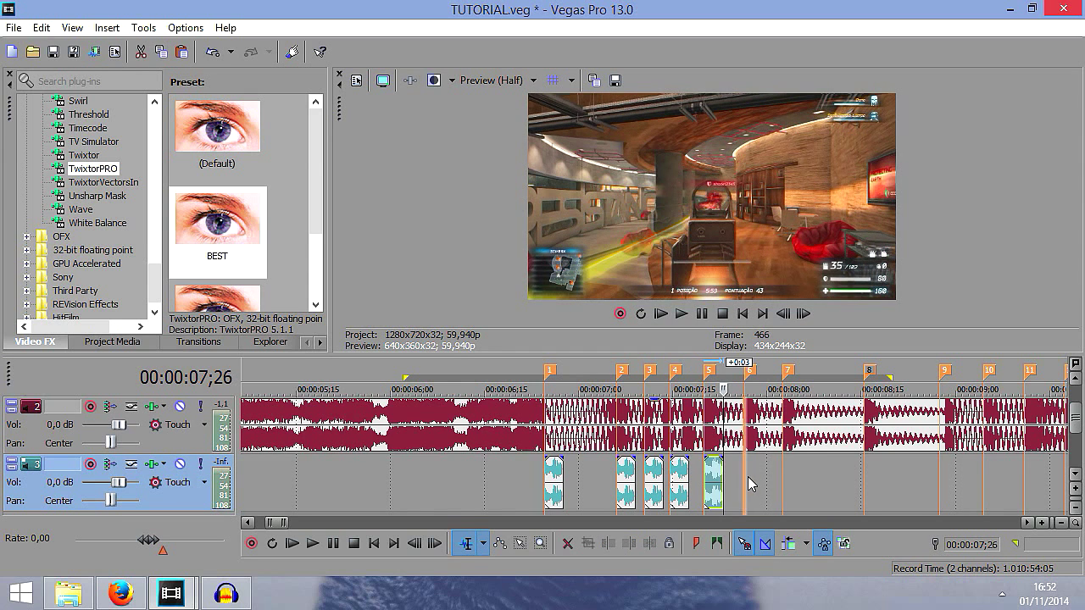
{"action": "key", "text": "ctrl+v"}
{"action": "left_click", "coordinate": [782, 480]}
{"action": "key", "text": "ctrl+v"}
{"action": "scroll", "coordinate": [852, 487], "scroll_direction": "up", "scroll_amount": 1}
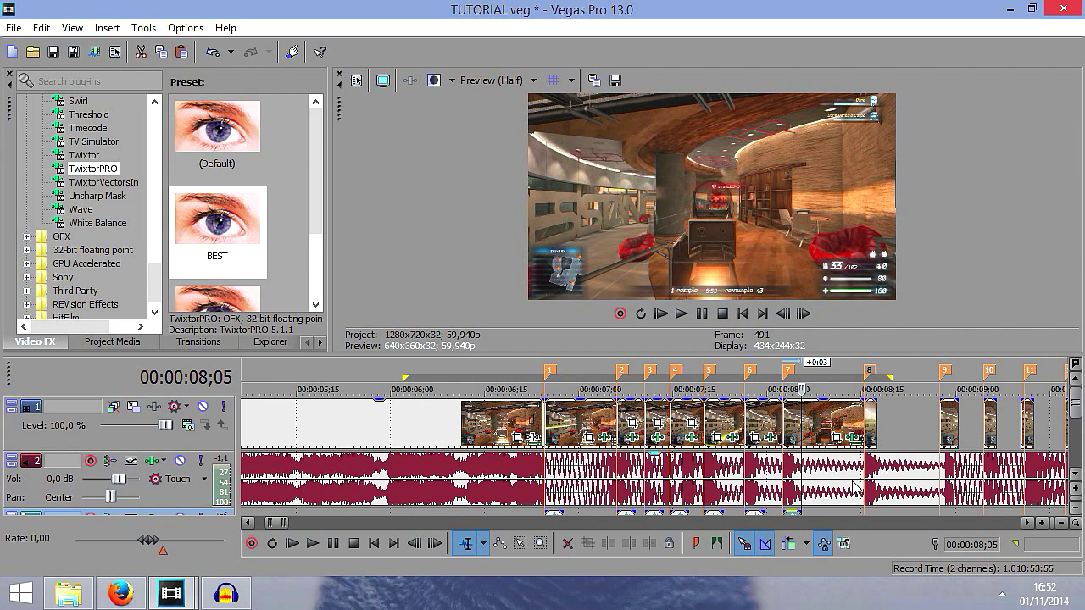
{"action": "left_click", "coordinate": [866, 510]}
{"action": "key", "text": "ctrl+v"}
{"action": "scroll", "coordinate": [868, 493], "scroll_direction": "down", "scroll_amount": 1}
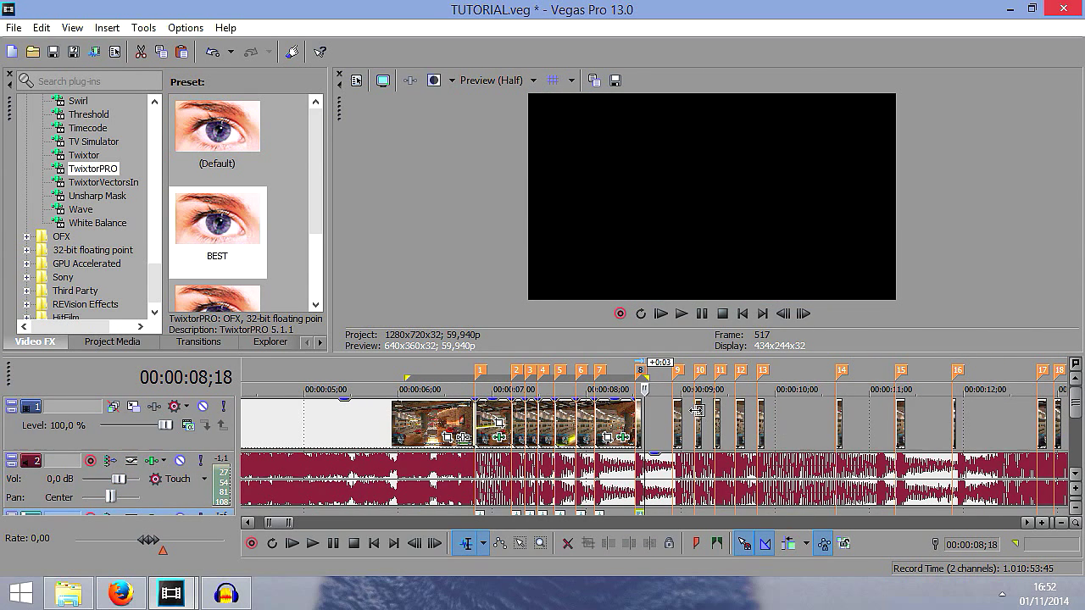
Play the marked region from 00:00:06;02 to review the slowed clips with the sound effects on the beats
{"action": "key", "text": "BackSpace"}
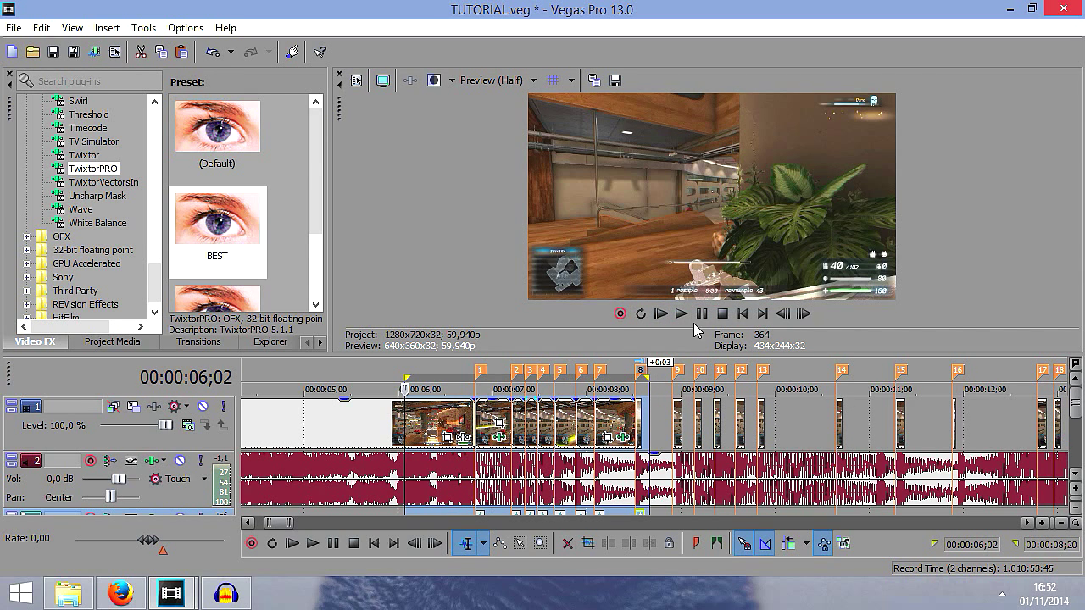
{"action": "left_click", "coordinate": [681, 315]}
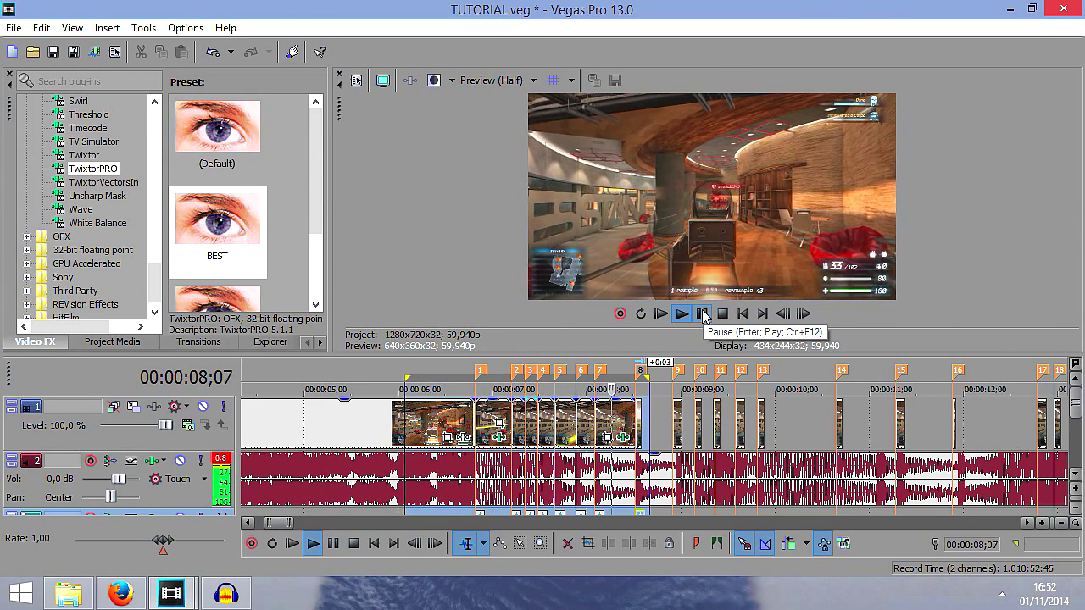
{"action": "left_click", "coordinate": [702, 315]}
{"action": "left_click", "coordinate": [702, 315]}
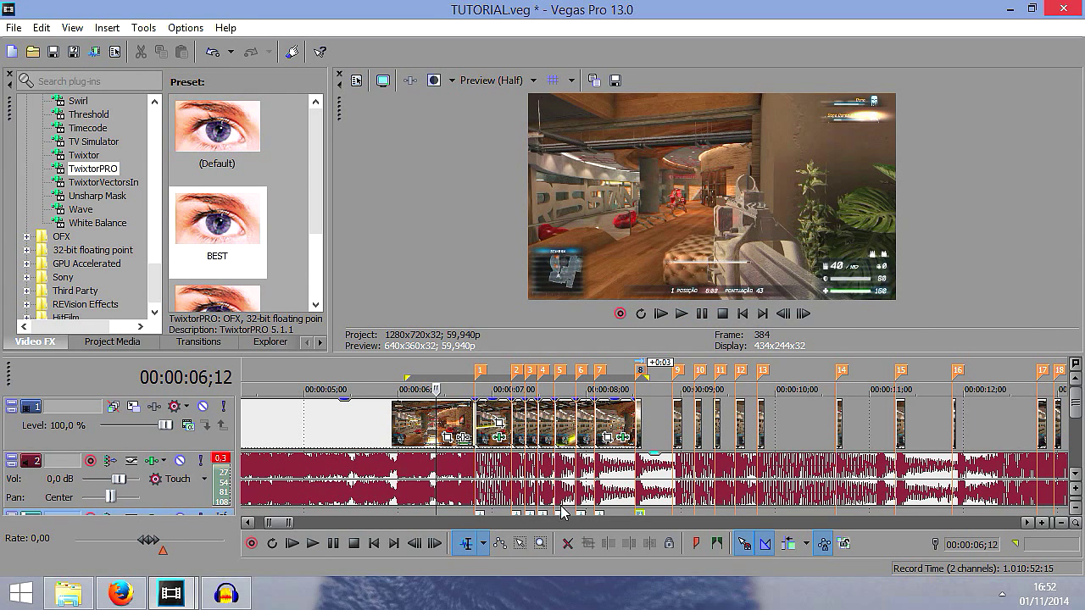
{"action": "left_click", "coordinate": [637, 438]}
{"action": "scroll", "coordinate": [644, 439], "scroll_direction": "down", "scroll_amount": 5}
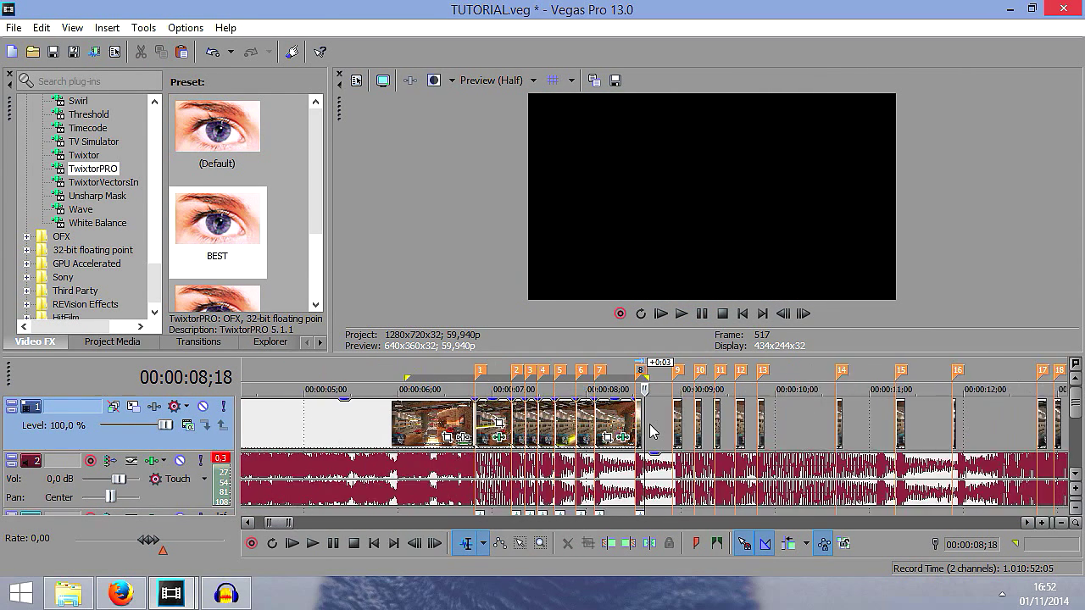
{"action": "scroll", "coordinate": [942, 420], "scroll_direction": "down", "scroll_amount": 3}
{"action": "left_click", "coordinate": [630, 432]}
{"action": "scroll", "coordinate": [629, 436], "scroll_direction": "up", "scroll_amount": 6}
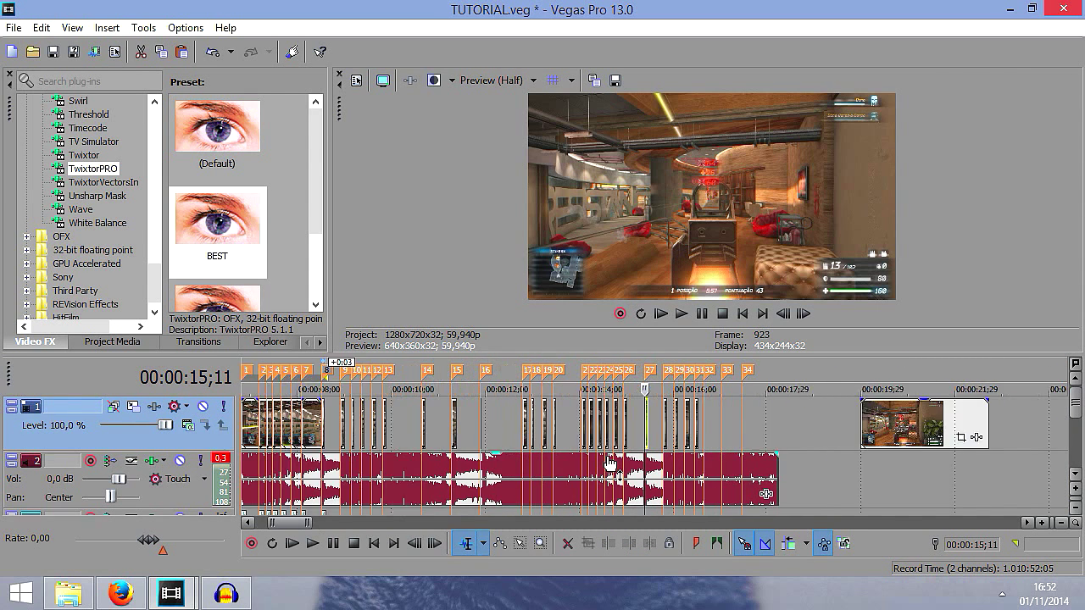
{"action": "scroll", "coordinate": [428, 431], "scroll_direction": "down", "scroll_amount": 2}
{"action": "left_click", "coordinate": [314, 431]}
{"action": "scroll", "coordinate": [314, 430], "scroll_direction": "up", "scroll_amount": 4}
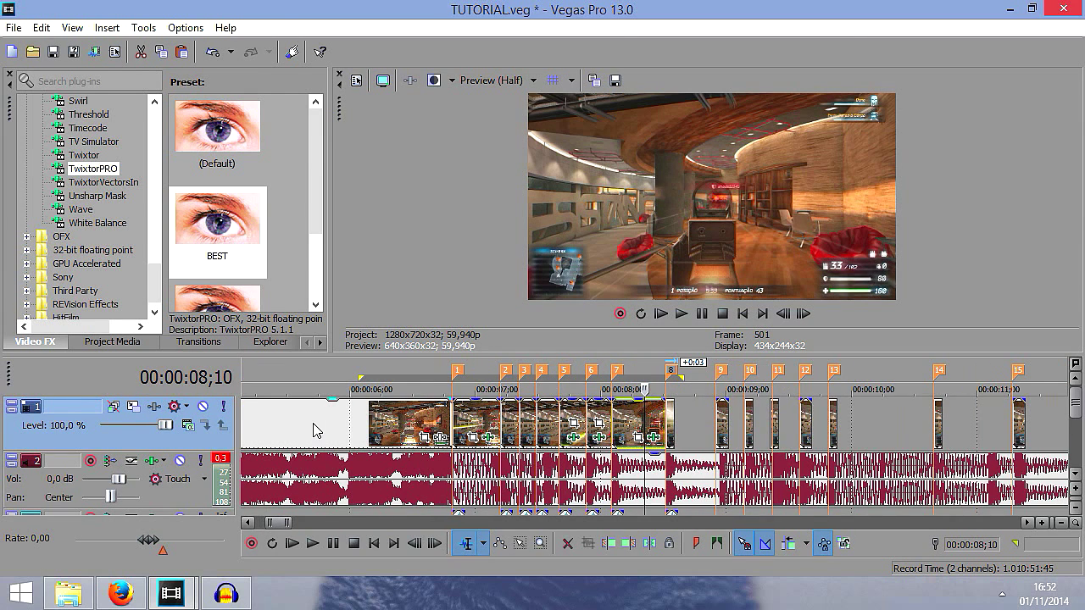
{"action": "scroll", "coordinate": [707, 460], "scroll_direction": "down", "scroll_amount": 1}
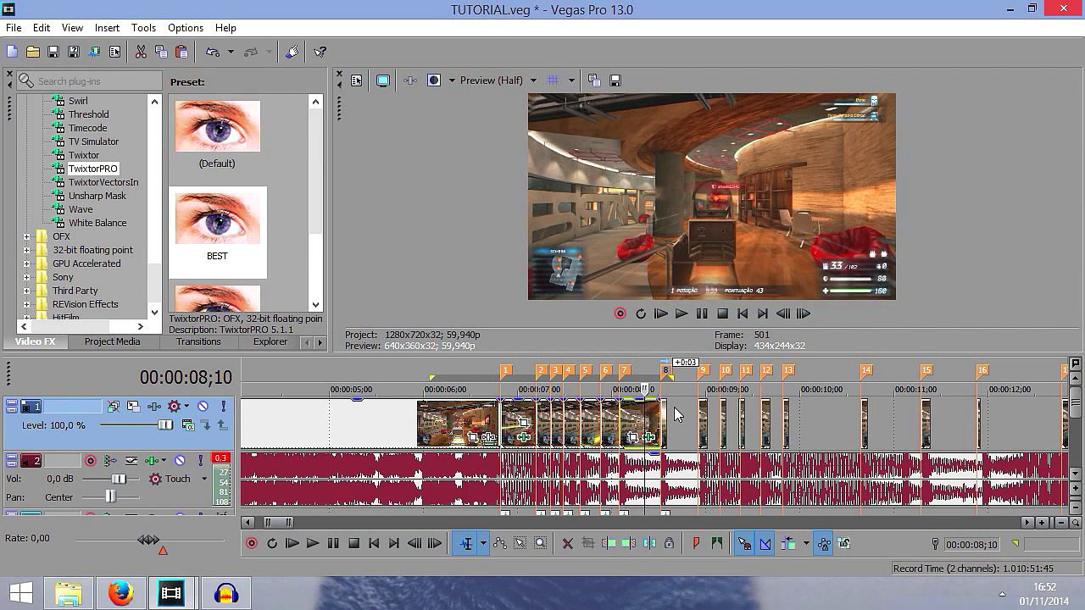
{"action": "scroll", "coordinate": [676, 431], "scroll_direction": "down", "scroll_amount": 2}
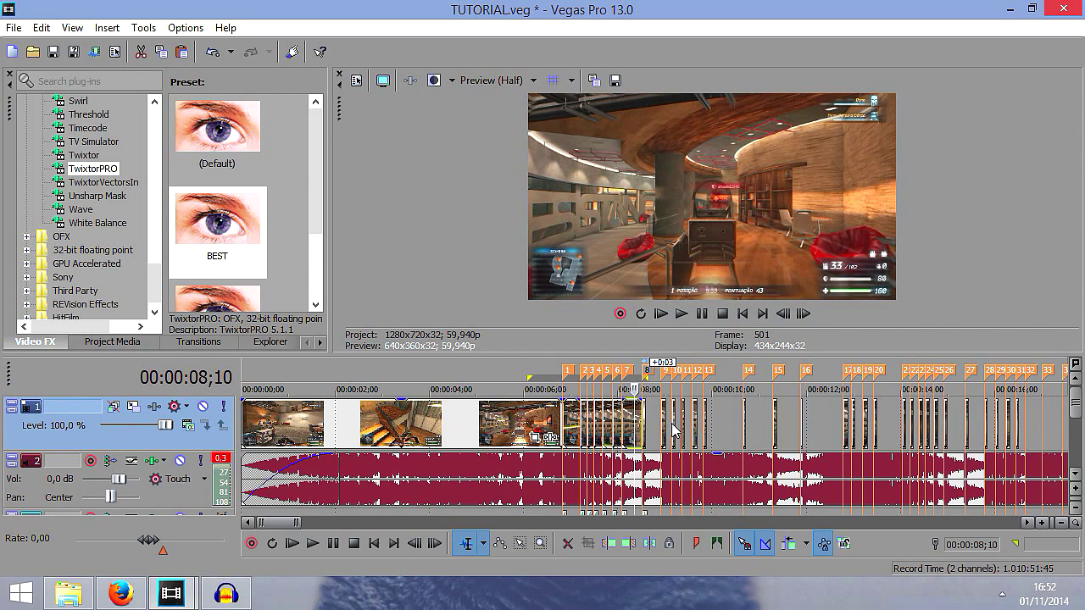
Move the remaining video clip after the song on track 1 so it starts at marker 34
{"action": "left_click_drag", "start_coordinate": [875, 430], "coordinate": [805, 428]}
{"action": "left_click", "coordinate": [753, 422]}
{"action": "scroll", "coordinate": [753, 422], "scroll_direction": "up", "scroll_amount": 5}
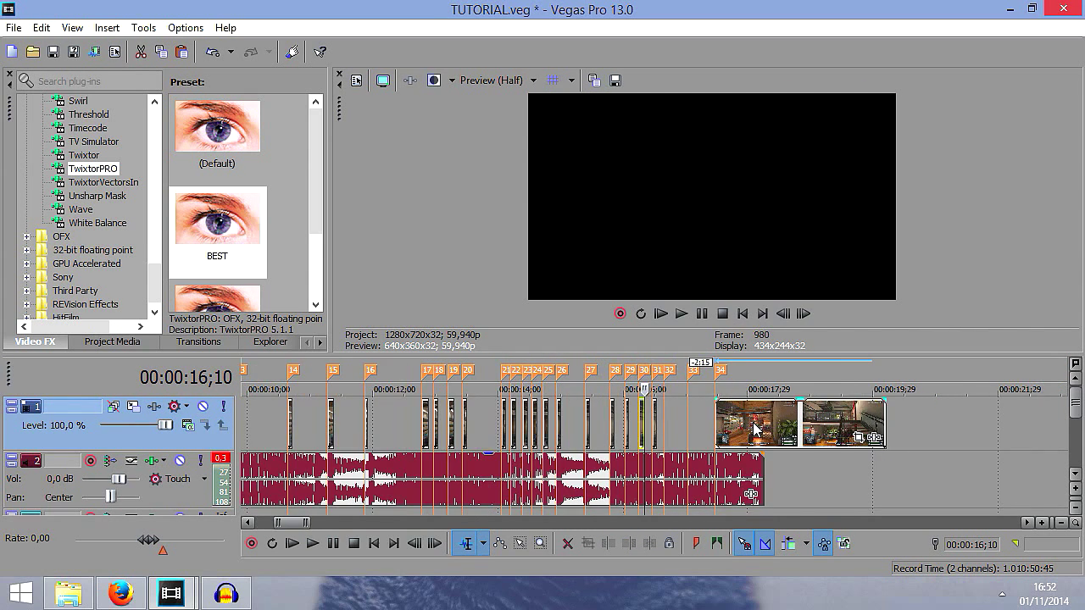
{"action": "scroll", "coordinate": [753, 422], "scroll_direction": "down", "scroll_amount": 3}
{"action": "scroll", "coordinate": [379, 480], "scroll_direction": "down", "scroll_amount": 3}
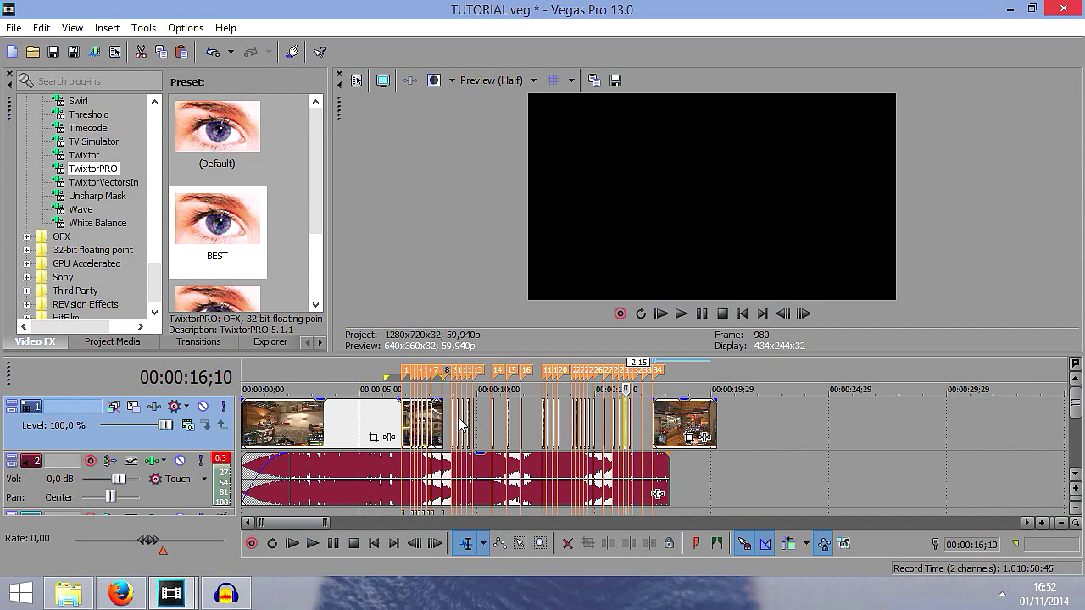
{"action": "scroll", "coordinate": [456, 417], "scroll_direction": "up", "scroll_amount": 1}
{"action": "left_click", "coordinate": [421, 424]}
{"action": "scroll", "coordinate": [417, 458], "scroll_direction": "up", "scroll_amount": 4}
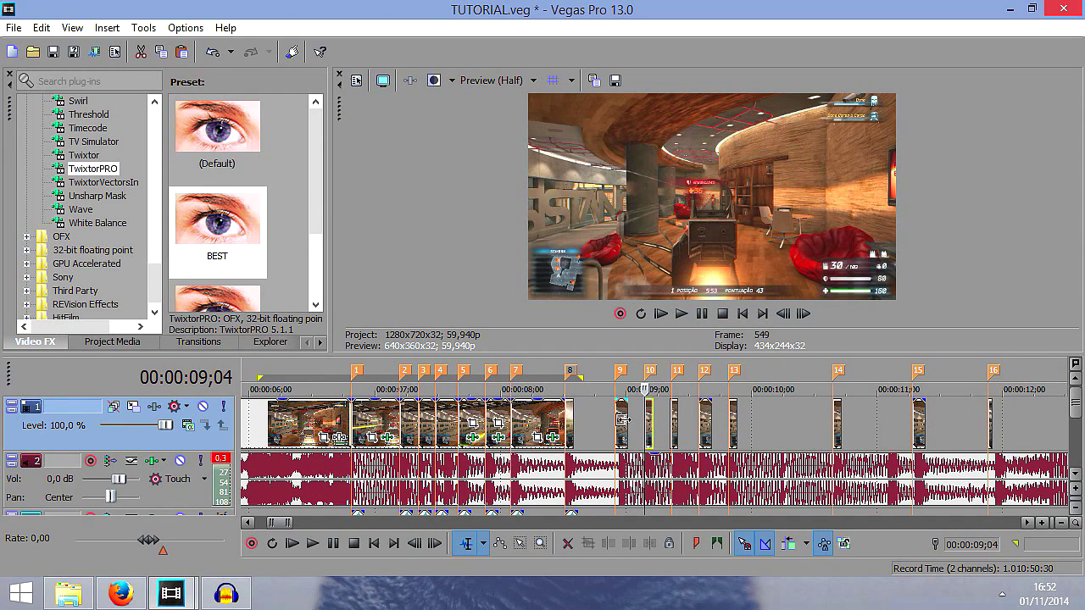
{"action": "scroll", "coordinate": [577, 470], "scroll_direction": "down", "scroll_amount": 3}
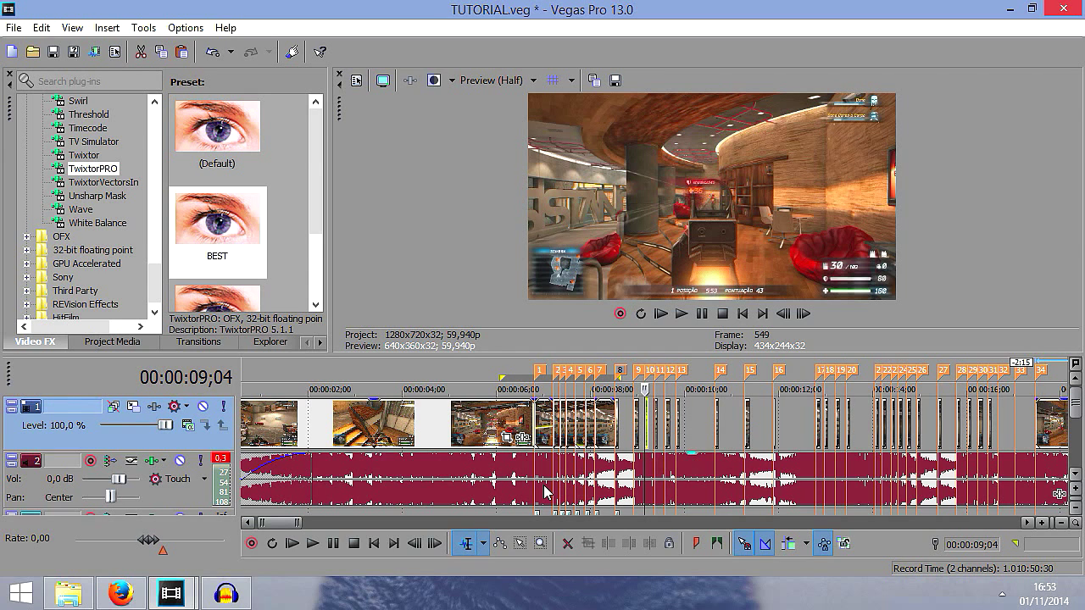
{"action": "scroll", "coordinate": [549, 476], "scroll_direction": "down", "scroll_amount": 5}
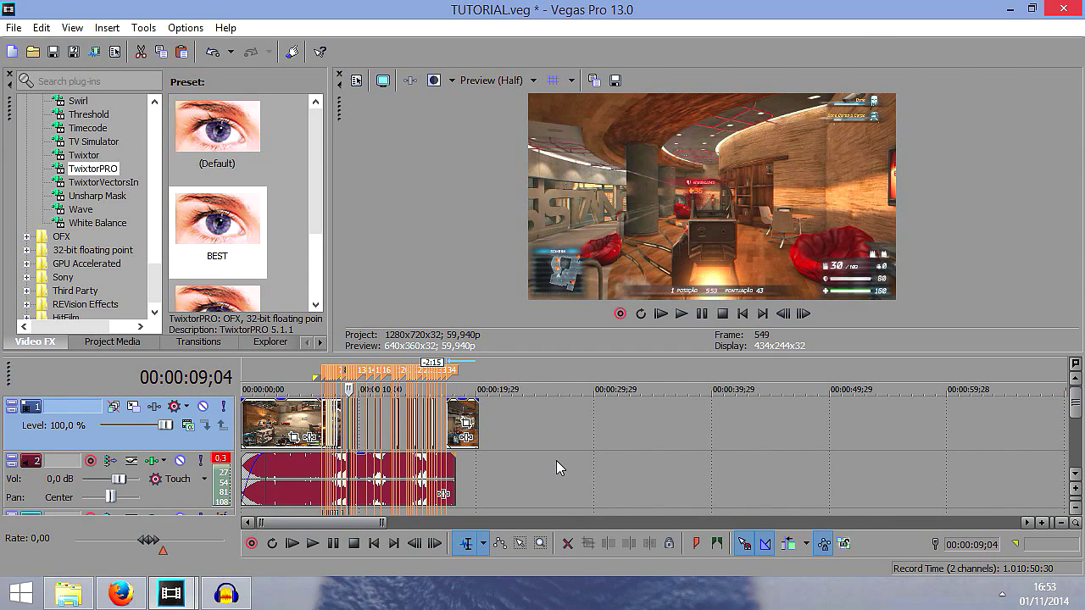
{"action": "left_click", "coordinate": [447, 415]}
{"action": "scroll", "coordinate": [447, 416], "scroll_direction": "up", "scroll_amount": 3}
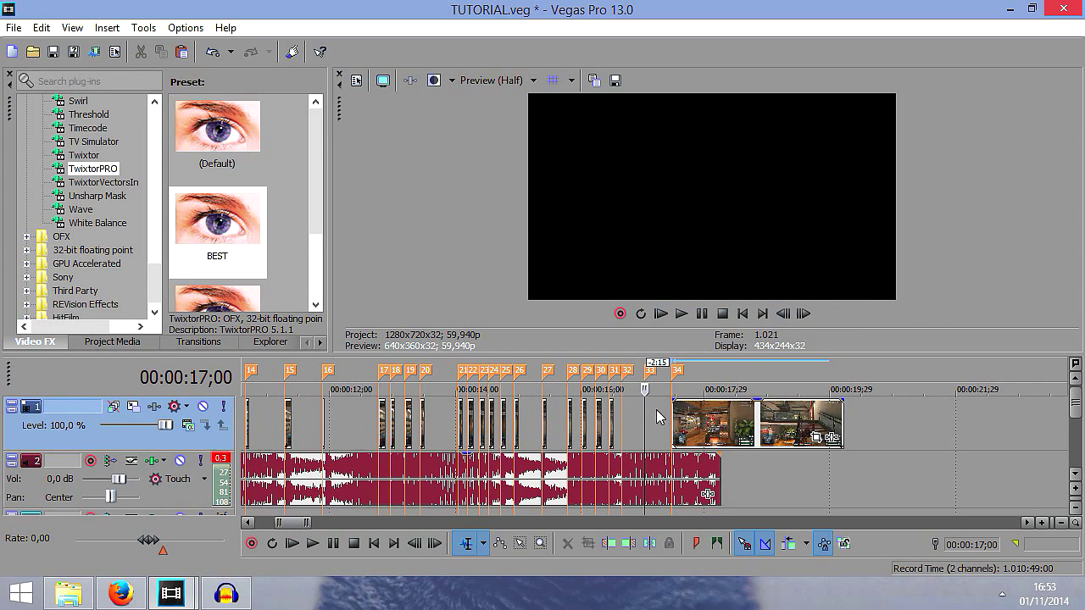
Move the long final video clip on track 1 so it starts at marker 32
{"action": "left_click", "coordinate": [681, 418]}
{"action": "scroll", "coordinate": [642, 432], "scroll_direction": "up", "scroll_amount": 5}
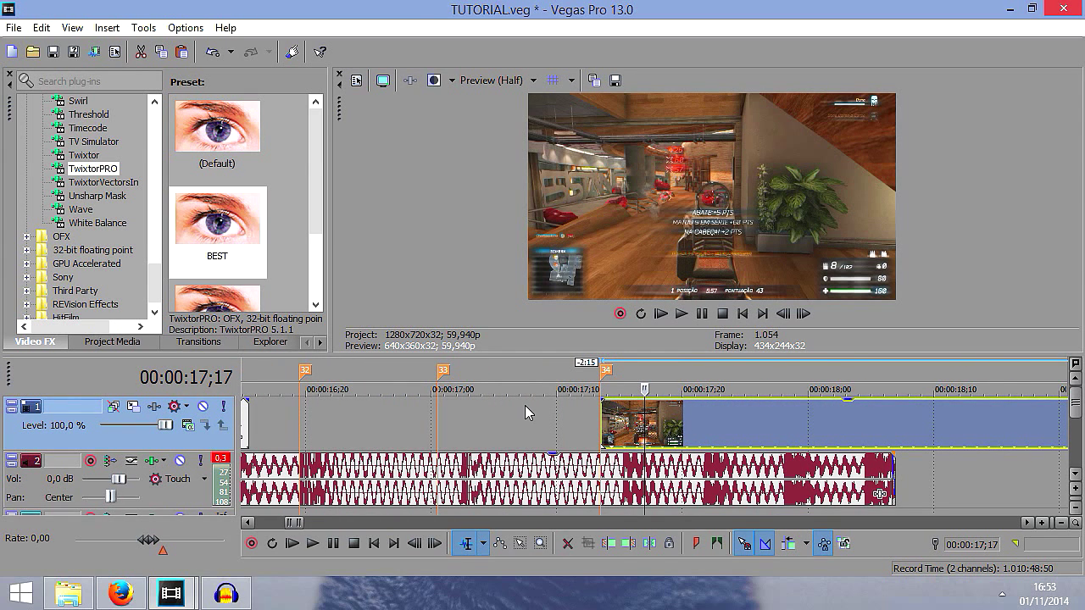
{"action": "left_click", "coordinate": [544, 415]}
{"action": "left_click", "coordinate": [443, 415]}
{"action": "left_click", "coordinate": [245, 423]}
{"action": "scroll", "coordinate": [365, 418], "scroll_direction": "up", "scroll_amount": 1}
{"action": "scroll", "coordinate": [812, 437], "scroll_direction": "down", "scroll_amount": 1}
{"action": "left_click_drag", "start_coordinate": [1051, 429], "coordinate": [754, 427]}
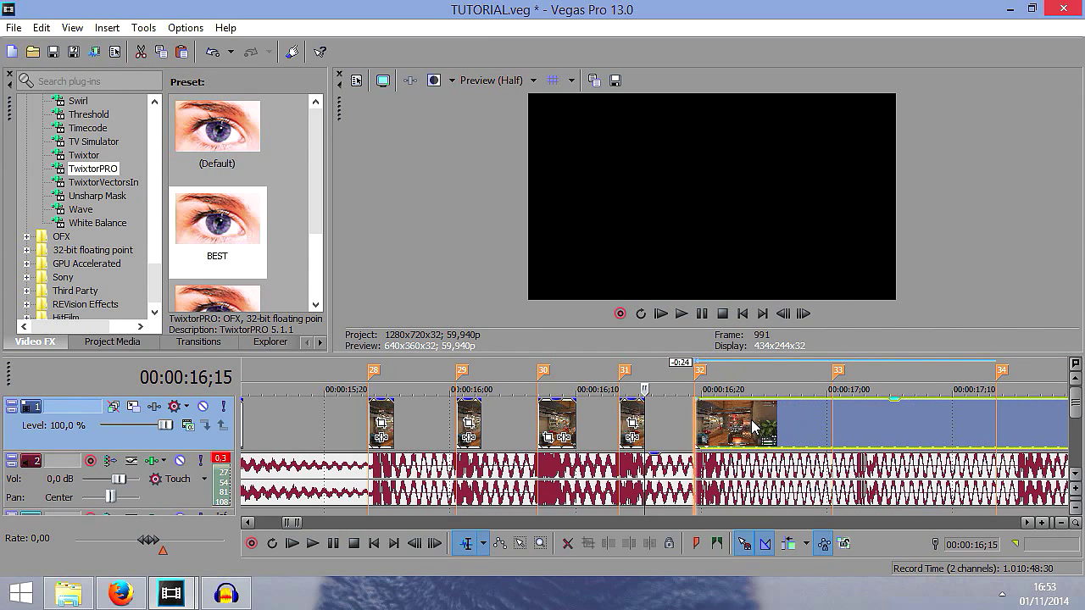
Extend the short clip at marker 31 to meet the final clip at marker 32, and check the frames around their join
{"action": "left_click_drag", "start_coordinate": [644, 413], "coordinate": [695, 413]}
{"action": "left_click", "coordinate": [620, 420]}
{"action": "scroll", "coordinate": [620, 419], "scroll_direction": "up", "scroll_amount": 2}
{"action": "key", "text": "Right"}
{"action": "key", "text": "Right"}
{"action": "key", "text": "Right"}
{"action": "key", "text": "Right"}
{"action": "key", "text": "Right"}
{"action": "key", "text": "Right"}
{"action": "key", "text": "Right"}
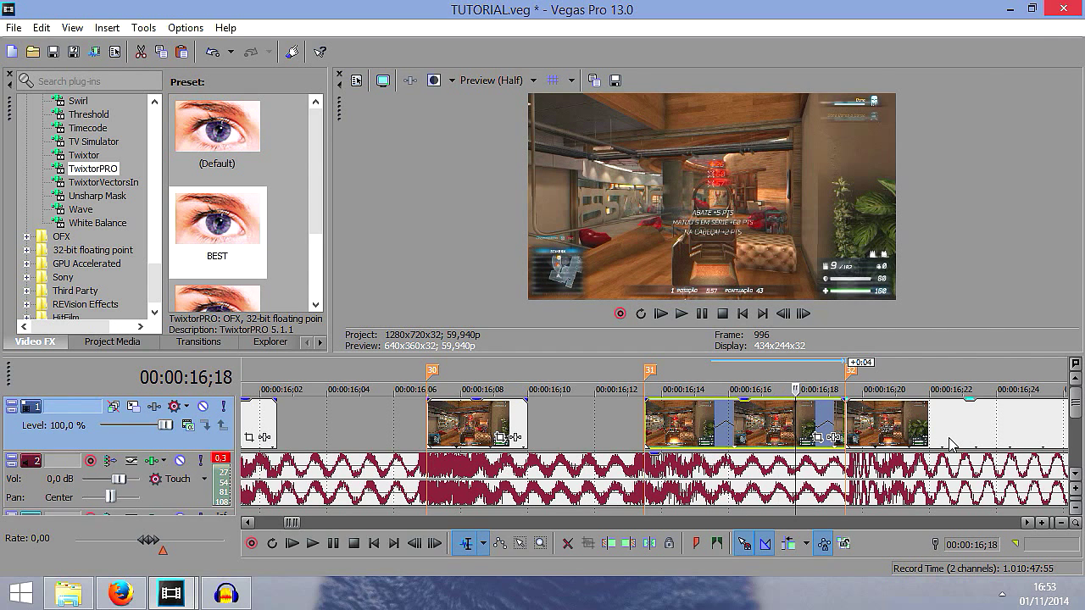
{"action": "scroll", "coordinate": [951, 444], "scroll_direction": "down", "scroll_amount": 4}
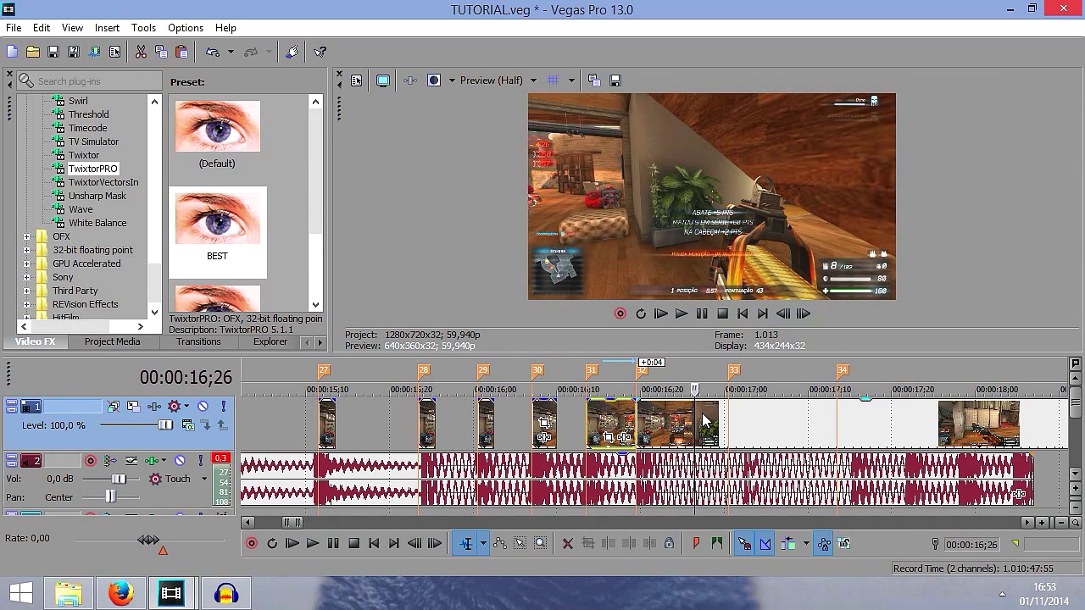
{"action": "scroll", "coordinate": [702, 420], "scroll_direction": "down", "scroll_amount": 2}
Split the final video clip at 00:00:17;18 and 00:00:17;19 to isolate a very short piece after marker 34
{"action": "left_click", "coordinate": [621, 432]}
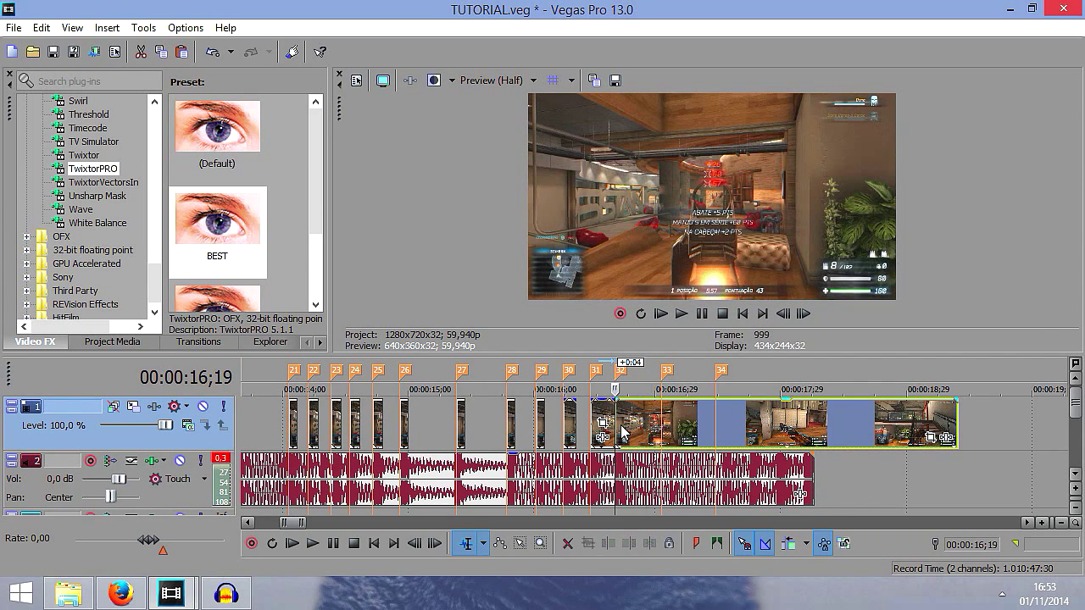
{"action": "key", "text": "Left"}
{"action": "key", "text": "Left"}
{"action": "key", "text": "Left"}
{"action": "key", "text": "Left"}
{"action": "key", "text": "Right"}
{"action": "key", "text": "Right"}
{"action": "key", "text": "Right"}
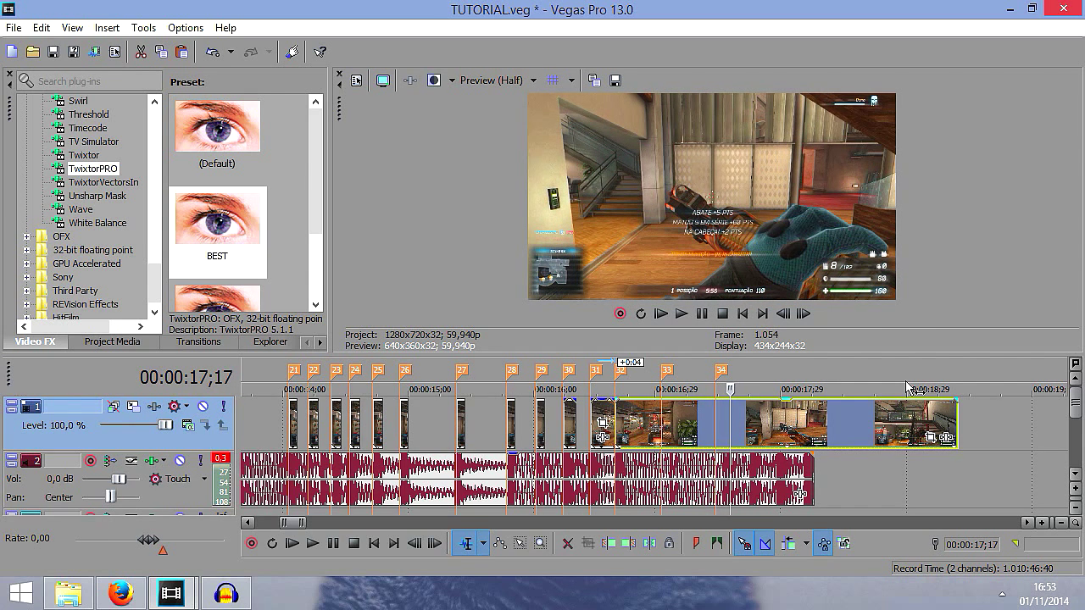
{"action": "key", "text": "Left"}
{"action": "key", "text": "Right"}
{"action": "key", "text": "s"}
{"action": "scroll", "coordinate": [907, 388], "scroll_direction": "up", "scroll_amount": 5}
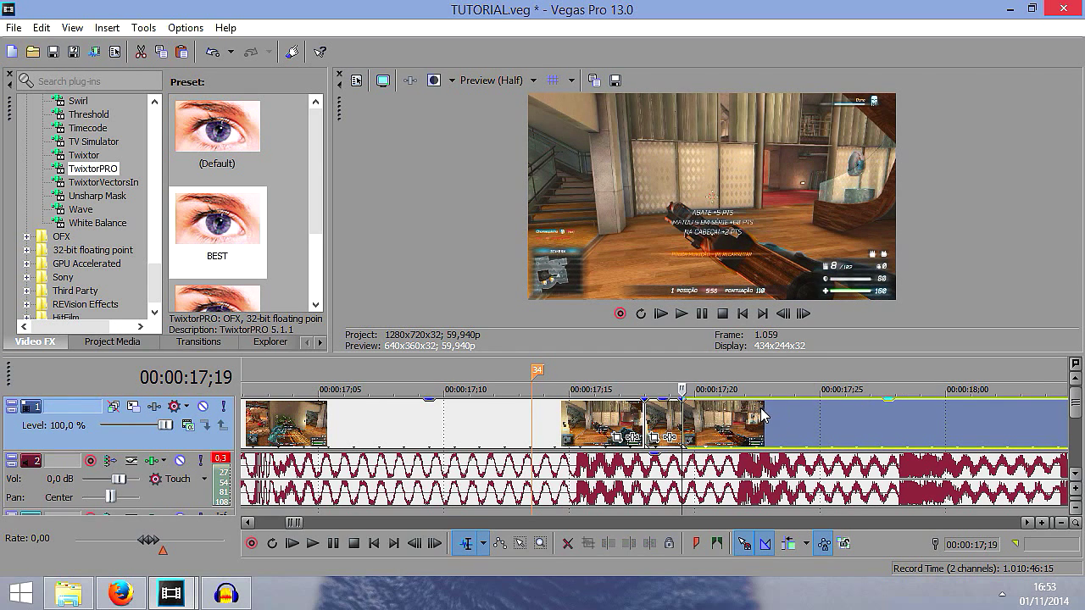
Shift the clip following the short piece about 11 frames later to open a gap between them
{"action": "right_click", "coordinate": [663, 424]}
{"action": "key", "text": "Escape"}
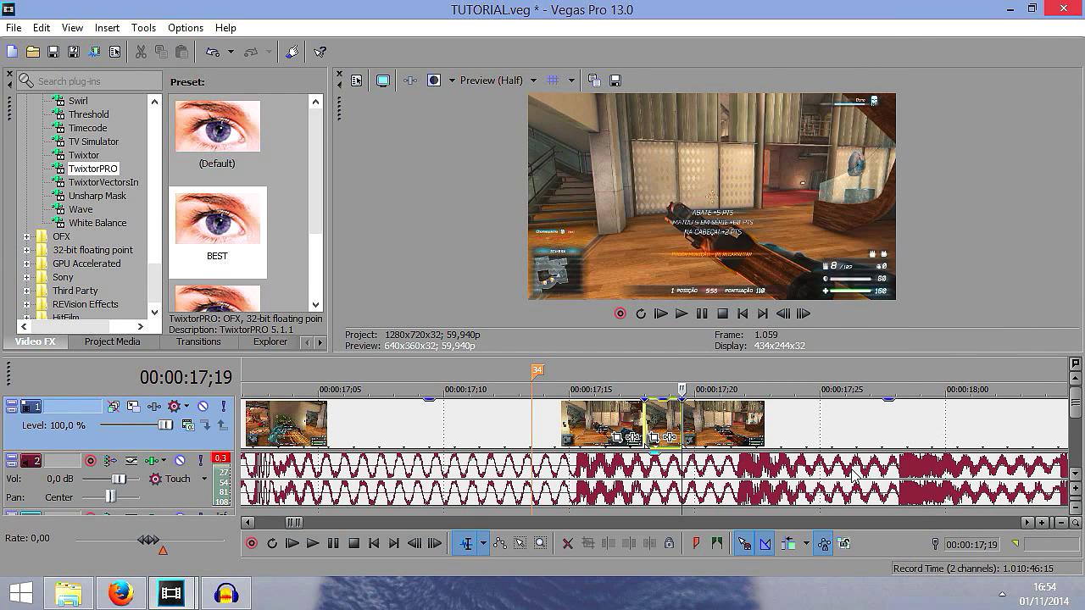
{"action": "scroll", "coordinate": [826, 476], "scroll_direction": "down", "scroll_amount": 1}
{"action": "left_click_drag", "start_coordinate": [687, 428], "coordinate": [831, 428]}
Apply the TwixtorPRO BEST preset to the short piece at 00:00:17;18 and set its speed to 5%
{"action": "left_click_drag", "start_coordinate": [251, 245], "coordinate": [642, 424]}
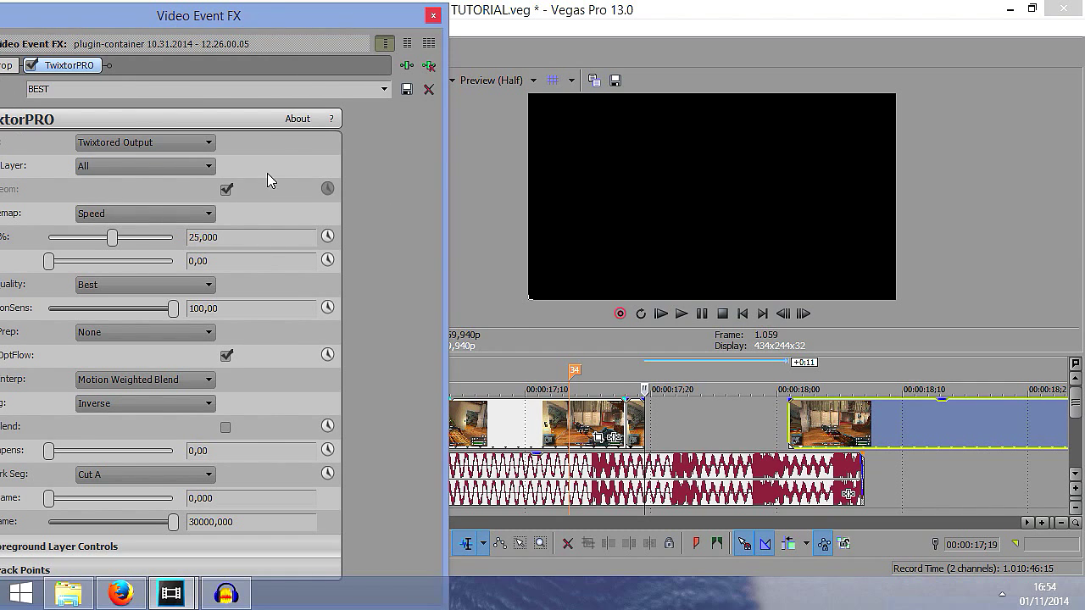
{"action": "left_click_drag", "start_coordinate": [248, 236], "coordinate": [5, 237]}
{"action": "type", "text": "5"}
{"action": "key", "text": "Return"}
Lengthen the slowed piece and shift the following clip later so that they meet at about 00:00:18;14
{"action": "left_click", "coordinate": [631, 413]}
{"action": "scroll", "coordinate": [636, 414], "scroll_direction": "up", "scroll_amount": 4}
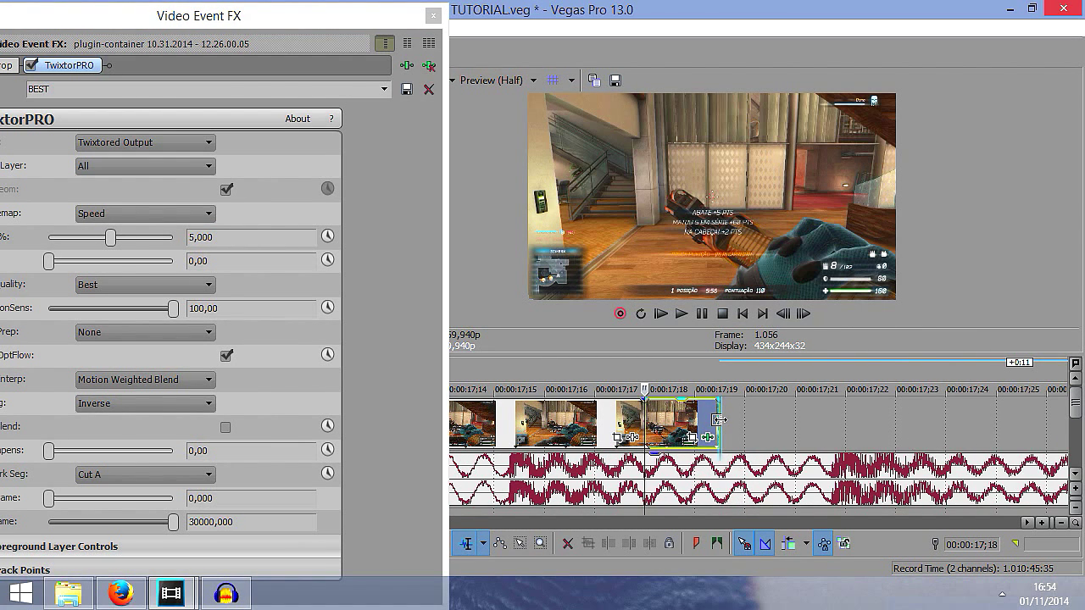
{"action": "left_click", "coordinate": [719, 419]}
{"action": "left_click", "coordinate": [659, 417]}
{"action": "scroll", "coordinate": [652, 417], "scroll_direction": "down", "scroll_amount": 1}
{"action": "scroll", "coordinate": [653, 417], "scroll_direction": "down", "scroll_amount": 3}
{"action": "left_click_drag", "start_coordinate": [653, 422], "coordinate": [1028, 423]}
Step frame by frame across the end of the slowed piece to compare it with the start of the following clip
{"action": "left_click", "coordinate": [850, 420]}
{"action": "scroll", "coordinate": [850, 415], "scroll_direction": "up", "scroll_amount": 5}
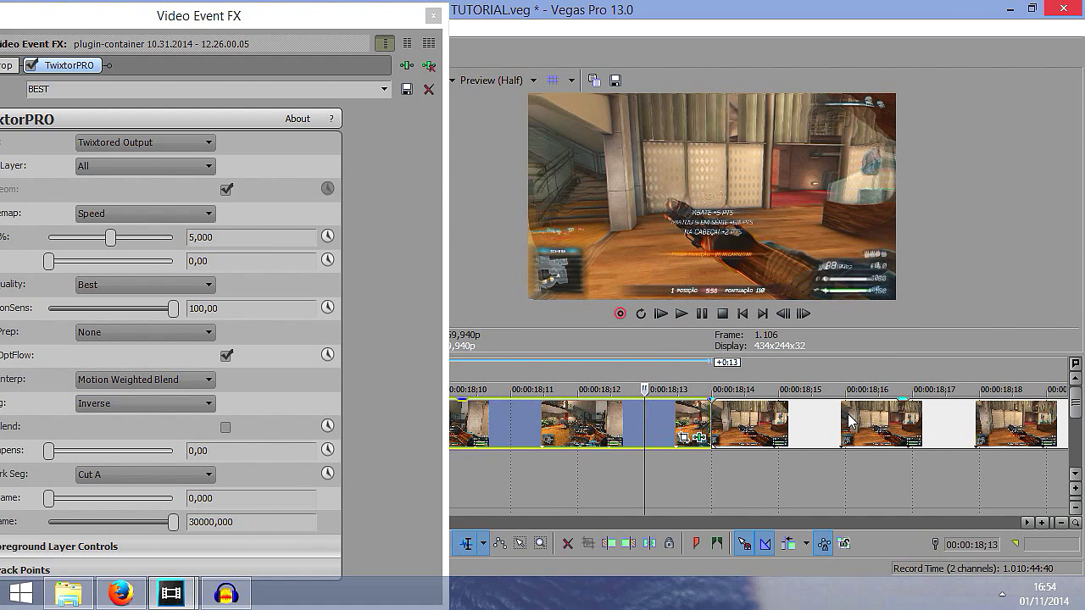
{"action": "key", "text": "Right"}
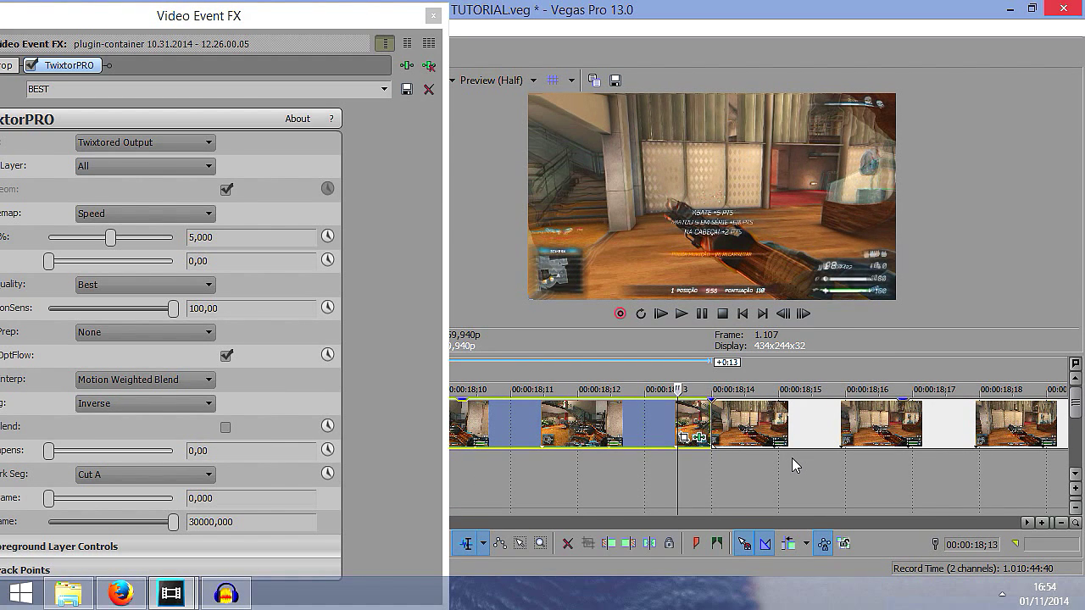
{"action": "scroll", "coordinate": [772, 465], "scroll_direction": "up", "scroll_amount": 2}
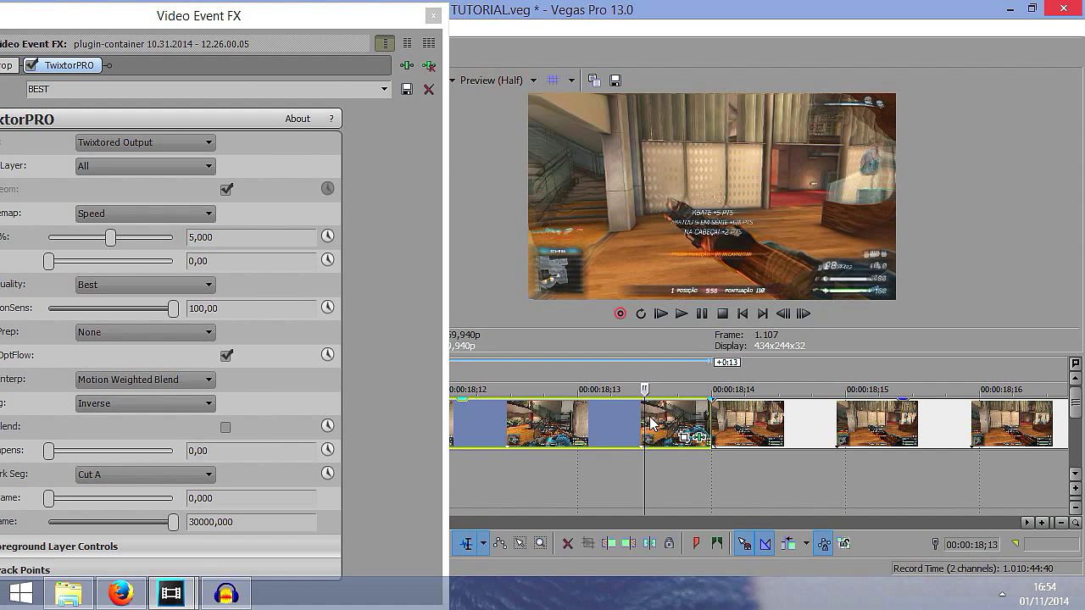
{"action": "key", "text": "Left"}
{"action": "key", "text": "Left"}
{"action": "key", "text": "Right"}
{"action": "key", "text": "Right"}
{"action": "key", "text": "Right"}
{"action": "key", "text": "Right"}
{"action": "key", "text": "Left"}
{"action": "key", "text": "Right"}
{"action": "key", "text": "Left"}
{"action": "key", "text": "Right"}
{"action": "key", "text": "Left"}
{"action": "key", "text": "Right"}
{"action": "key", "text": "Left"}
{"action": "key", "text": "Right"}
{"action": "key", "text": "Left"}
{"action": "key", "text": "Right"}
{"action": "key", "text": "Left"}
{"action": "key", "text": "Right"}
{"action": "key", "text": "Left"}
{"action": "key", "text": "Right"}
{"action": "key", "text": "Left"}
{"action": "key", "text": "Right"}
Shift the following clip and extend the slowed piece to about 00:00:18;21, then step through the frames before the join
{"action": "scroll", "coordinate": [650, 423], "scroll_direction": "down", "scroll_amount": 1}
{"action": "left_click_drag", "start_coordinate": [704, 417], "coordinate": [938, 423]}
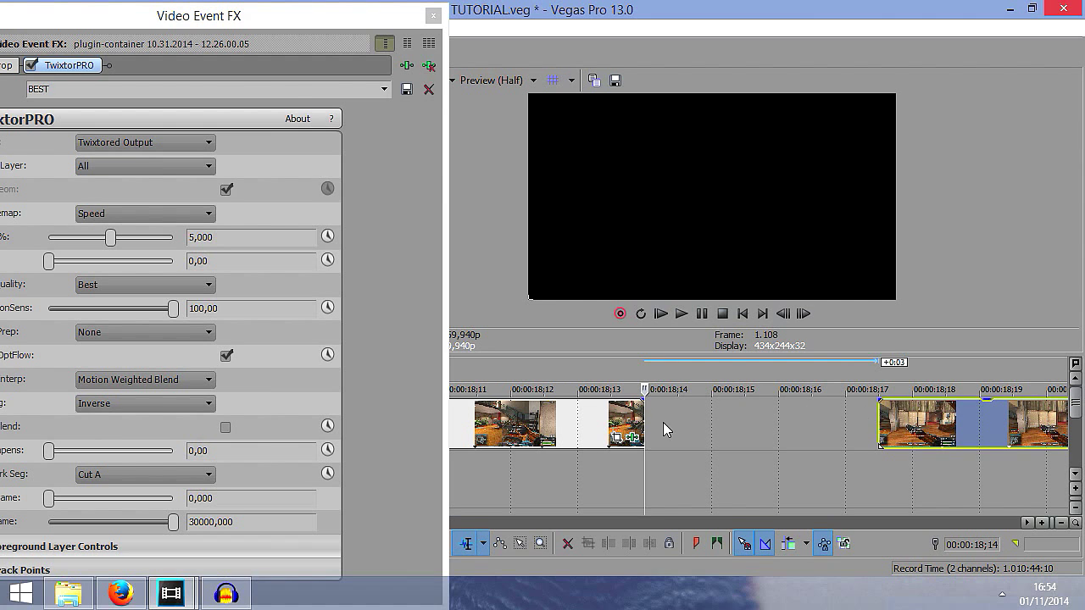
{"action": "left_click_drag", "start_coordinate": [643, 416], "coordinate": [1021, 416]}
{"action": "scroll", "coordinate": [1021, 416], "scroll_direction": "down", "scroll_amount": 1}
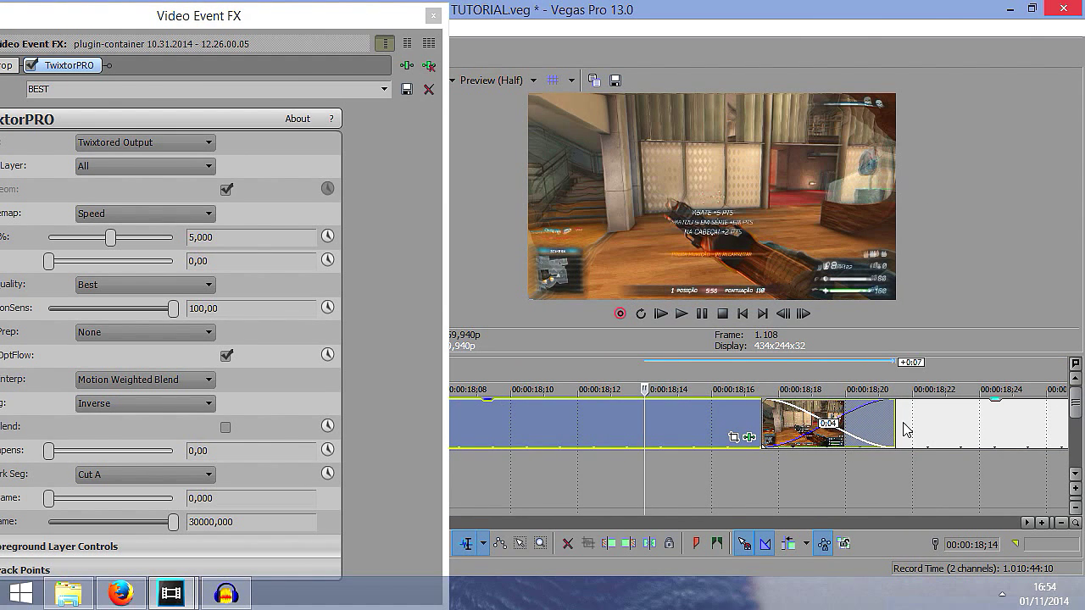
{"action": "left_click_drag", "start_coordinate": [905, 424], "coordinate": [990, 421]}
{"action": "left_click", "coordinate": [593, 415]}
{"action": "key", "text": "Right"}
{"action": "key", "text": "Right"}
{"action": "key", "text": "Right"}
{"action": "key", "text": "Right"}
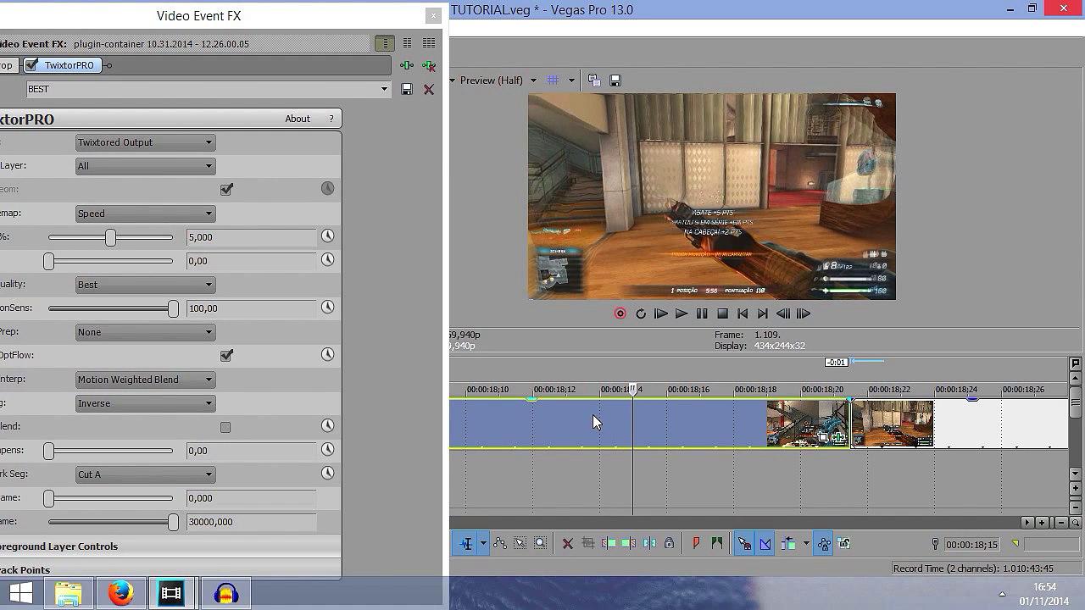
{"action": "scroll", "coordinate": [898, 476], "scroll_direction": "down", "scroll_amount": 3}
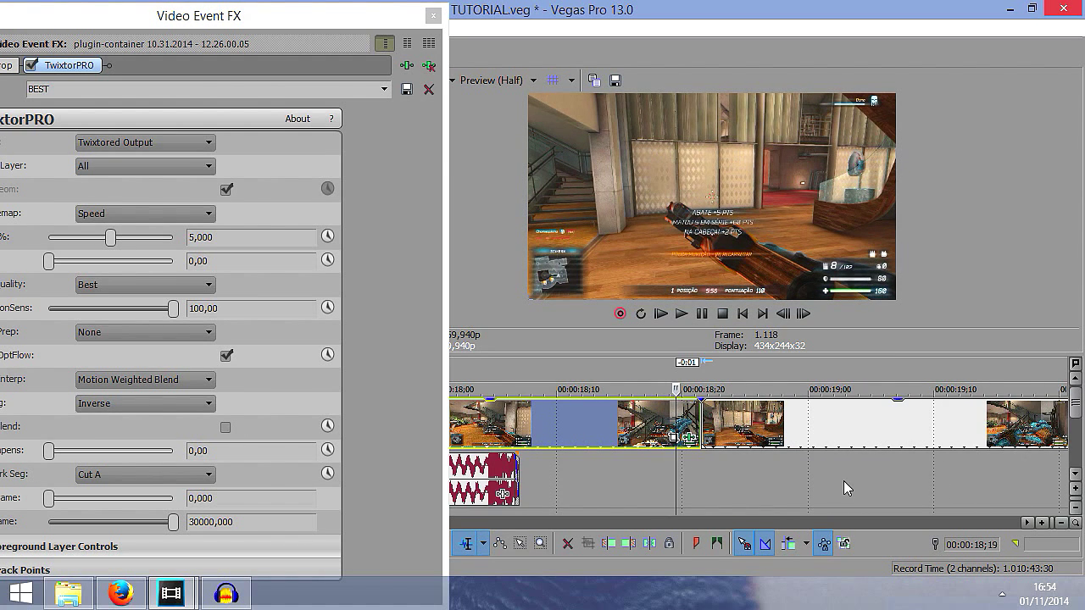
Step back and forth frame by frame near the end of the slowed piece, around 00:00:18;20
{"action": "key", "text": "Right"}
{"action": "key", "text": "Right"}
{"action": "key", "text": "Left"}
{"action": "key", "text": "Left"}
{"action": "key", "text": "Left"}
{"action": "key", "text": "Left"}
{"action": "key", "text": "Left"}
{"action": "key", "text": "Left"}
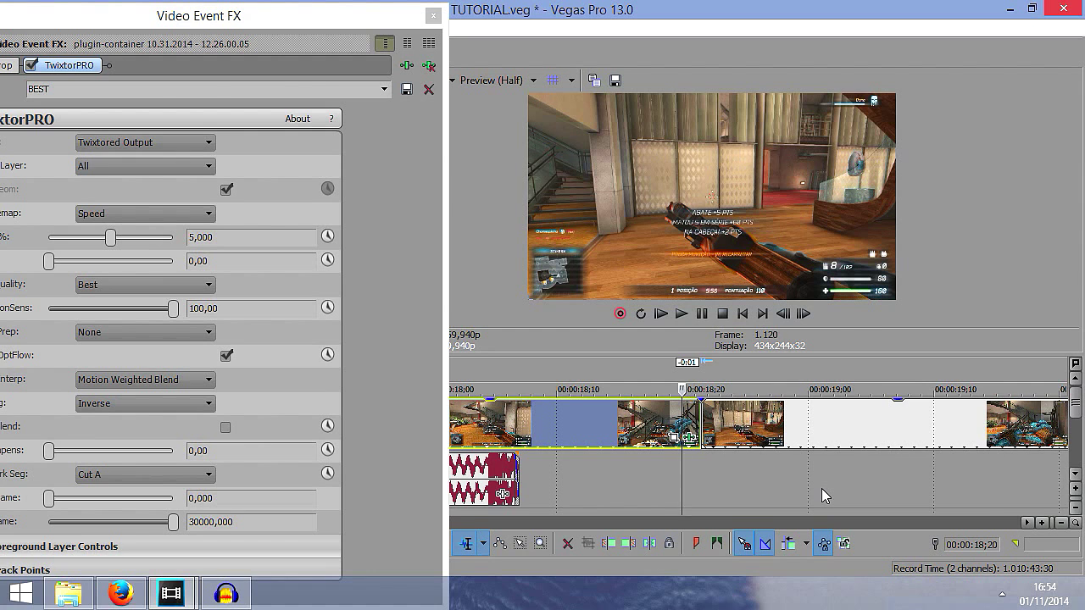
Close the event effects window and extend the end of the song to about 00:00:19;13
{"action": "left_click", "coordinate": [562, 434]}
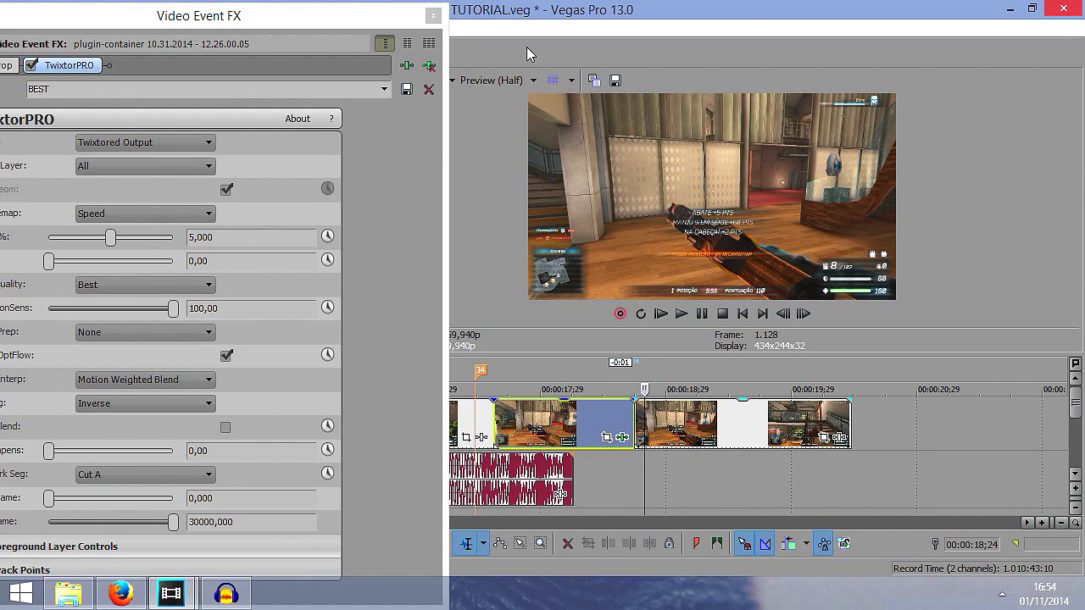
{"action": "left_click", "coordinate": [432, 15]}
{"action": "left_click_drag", "start_coordinate": [578, 479], "coordinate": [705, 499]}
{"action": "left_click", "coordinate": [651, 498]}
Play back the ending from 00:00:17;09, then extend the loop region back to marker 32 and play it again
{"action": "left_click_drag", "start_coordinate": [570, 477], "coordinate": [455, 456]}
{"action": "left_click", "coordinate": [460, 464]}
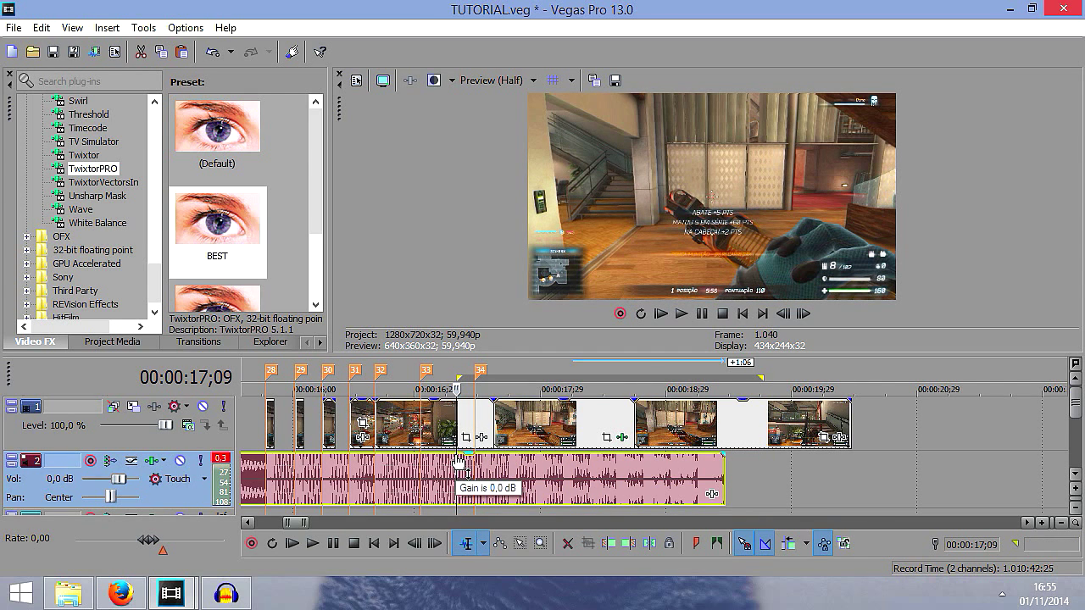
{"action": "left_click", "coordinate": [499, 460]}
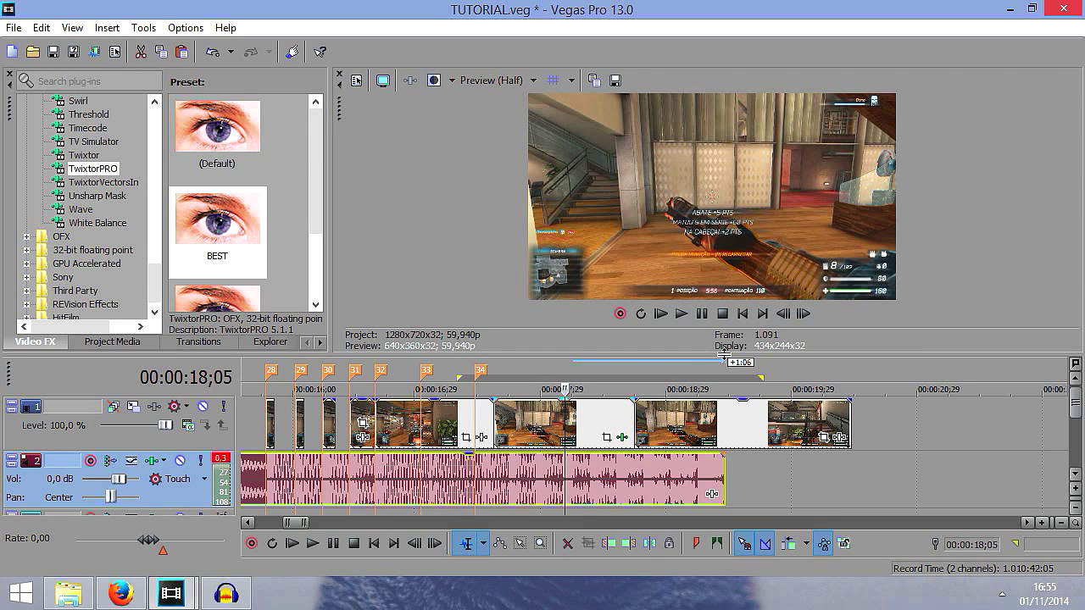
{"action": "key", "text": "space"}
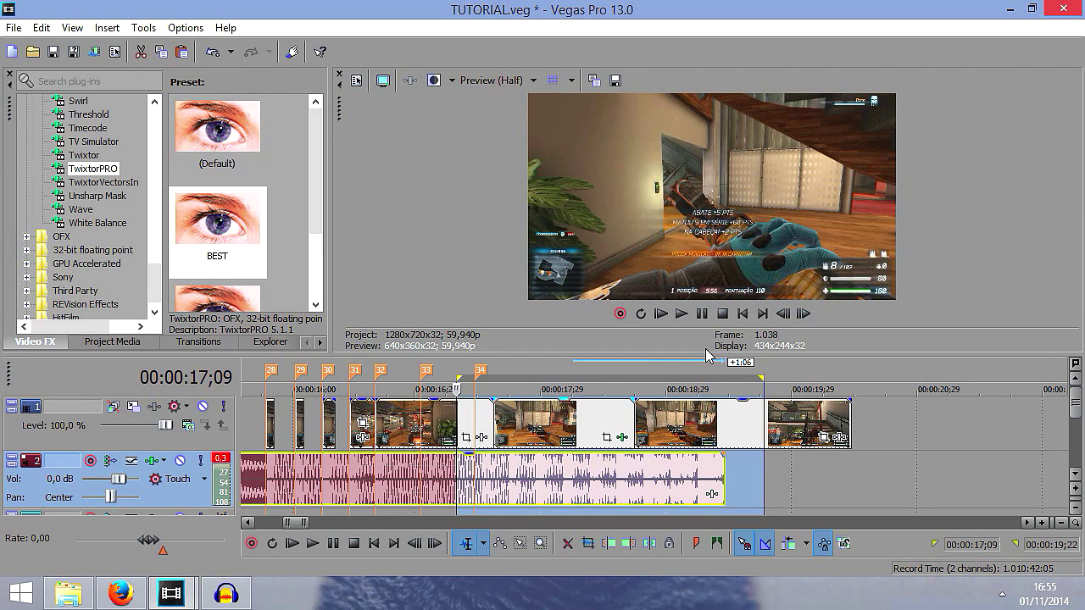
{"action": "left_click", "coordinate": [683, 315]}
{"action": "left_click", "coordinate": [683, 314]}
{"action": "left_click_drag", "start_coordinate": [458, 379], "coordinate": [376, 379]}
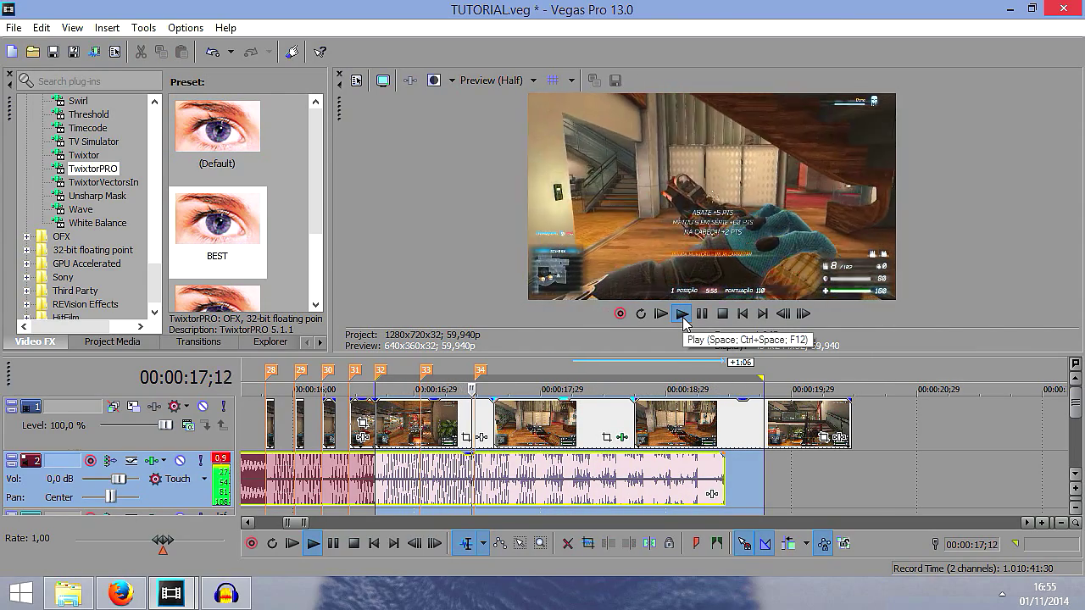
{"action": "left_click", "coordinate": [718, 315]}
{"action": "left_click", "coordinate": [642, 387]}
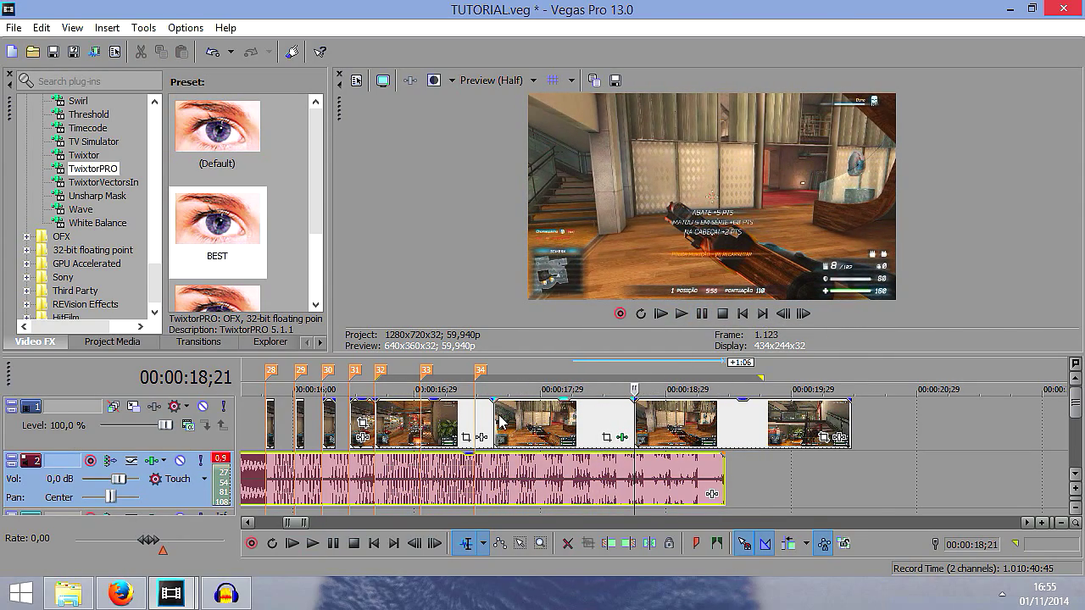
Add a short fade-out to the slowed piece ending at 00:00:18;21 and delete the clip that follows it
{"action": "left_click", "coordinate": [466, 438]}
{"action": "left_click", "coordinate": [431, 16]}
{"action": "left_click_drag", "start_coordinate": [634, 398], "coordinate": [602, 396]}
{"action": "left_click", "coordinate": [725, 434]}
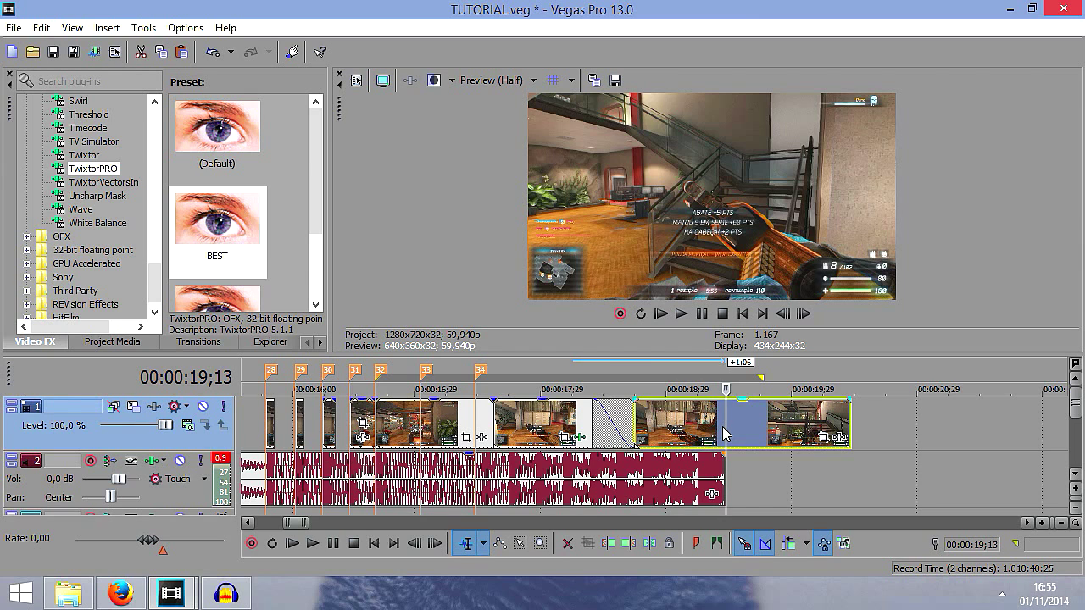
{"action": "key", "text": "Delete"}
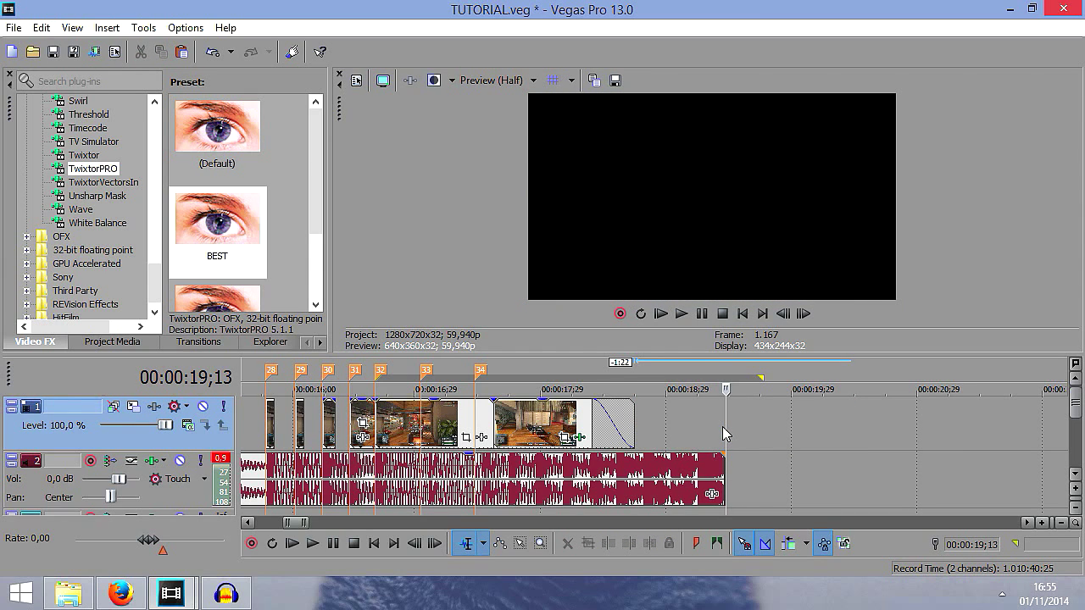
Step frame by frame backward and forward through the final slowed piece to check its motion, between 00:00:17;14 and 00:00:18;09
{"action": "left_click", "coordinate": [560, 415]}
{"action": "key", "text": "Left"}
{"action": "key", "text": "Left"}
{"action": "key", "text": "Left"}
{"action": "key", "text": "Left"}
{"action": "key", "text": "Left"}
{"action": "key", "text": "Left"}
{"action": "key", "text": "Left"}
{"action": "key", "text": "Left"}
{"action": "key", "text": "Left"}
{"action": "key", "text": "Left"}
{"action": "key", "text": "Left"}
{"action": "key", "text": "Left"}
{"action": "key", "text": "Left"}
{"action": "key", "text": "Left"}
{"action": "key", "text": "Left"}
{"action": "key", "text": "Left"}
{"action": "key", "text": "Left"}
{"action": "key", "text": "Left"}
{"action": "key", "text": "Left"}
{"action": "key", "text": "Left"}
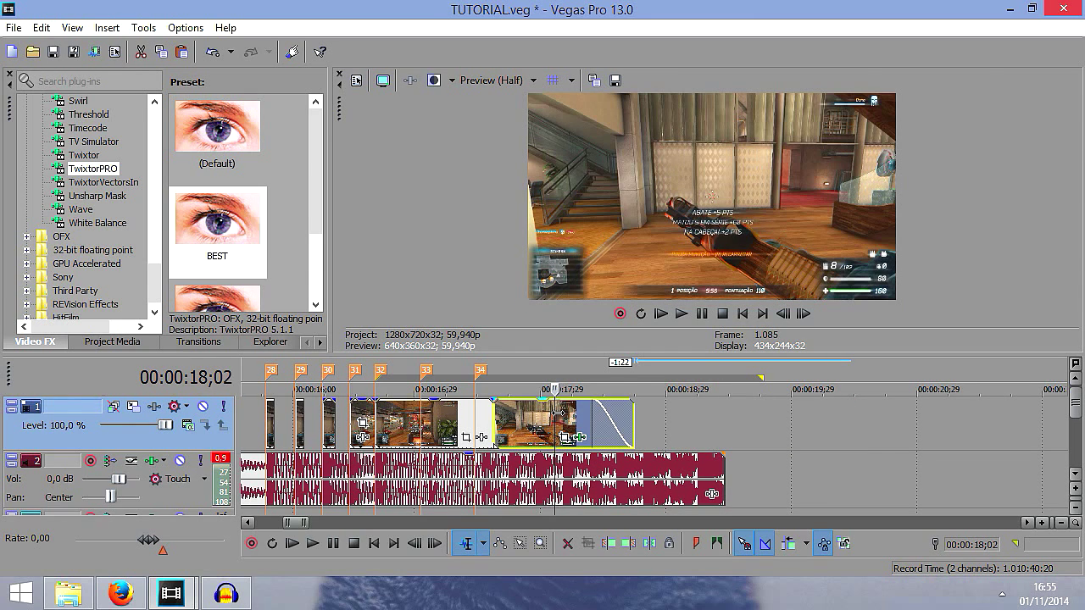
{"action": "key", "text": "Left"}
{"action": "key", "text": "Left"}
{"action": "key", "text": "Left"}
{"action": "key", "text": "Left"}
{"action": "key", "text": "Left"}
{"action": "key", "text": "Left"}
{"action": "key", "text": "Left"}
{"action": "key", "text": "Left"}
{"action": "key", "text": "Left"}
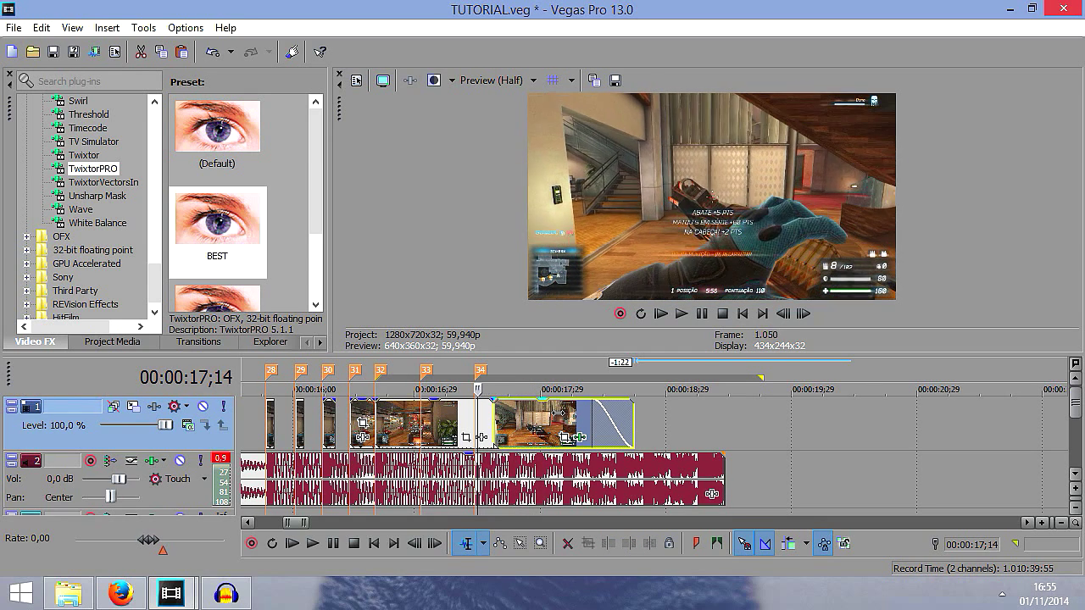
{"action": "key", "text": "Right"}
{"action": "key", "text": "Right"}
{"action": "key", "text": "Right"}
{"action": "key", "text": "Right"}
{"action": "key", "text": "Right"}
{"action": "key", "text": "Right"}
{"action": "key", "text": "Right"}
{"action": "key", "text": "Right"}
{"action": "key", "text": "Right"}
{"action": "key", "text": "Right"}
{"action": "key", "text": "Right"}
{"action": "key", "text": "Right"}
{"action": "key", "text": "Right"}
{"action": "key", "text": "Right"}
{"action": "key", "text": "Right"}
{"action": "key", "text": "Right"}
{"action": "key", "text": "Right"}
{"action": "key", "text": "Right"}
{"action": "key", "text": "Right"}
{"action": "key", "text": "Right"}
{"action": "key", "text": "Right"}
{"action": "key", "text": "Right"}
{"action": "key", "text": "Right"}
{"action": "key", "text": "Right"}
{"action": "key", "text": "Right"}
{"action": "key", "text": "Right"}
{"action": "key", "text": "Right"}
{"action": "key", "text": "Right"}
{"action": "key", "text": "Right"}
{"action": "key", "text": "Right"}
{"action": "key", "text": "Right"}
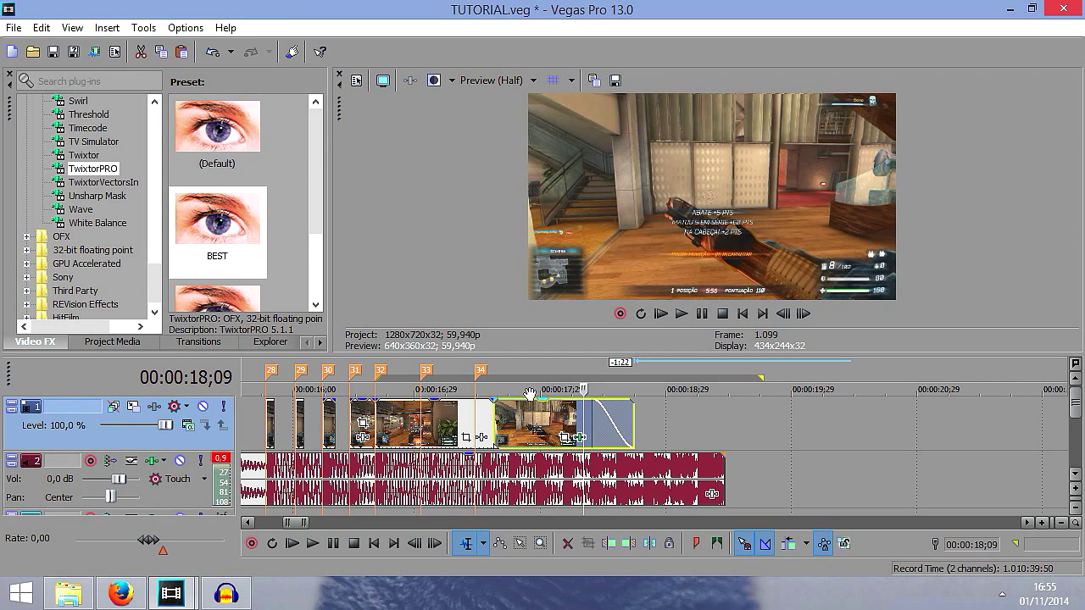
Step forward frame by frame from the join with the final slowed piece up to 00:00:17;27
{"action": "left_click", "coordinate": [492, 418]}
{"action": "scroll", "coordinate": [491, 418], "scroll_direction": "up", "scroll_amount": 1}
{"action": "key", "text": "Right"}
{"action": "key", "text": "Right"}
{"action": "key", "text": "Right"}
{"action": "key", "text": "Right"}
{"action": "key", "text": "Right"}
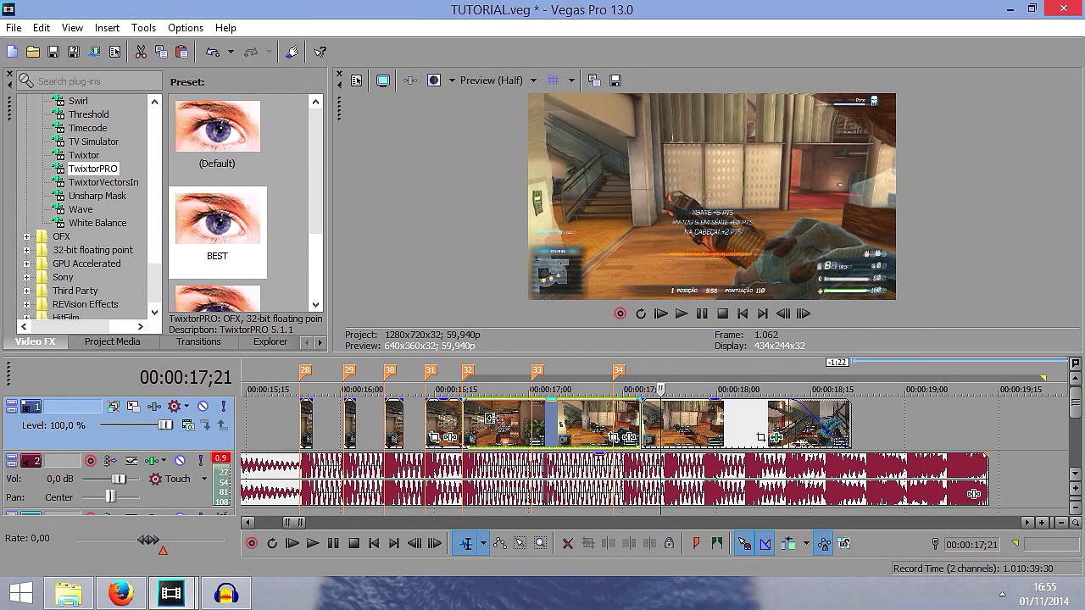
{"action": "key", "text": "Right"}
{"action": "key", "text": "Right"}
{"action": "key", "text": "Right"}
{"action": "key", "text": "Right"}
{"action": "key", "text": "Right"}
{"action": "key", "text": "Right"}
Place the cursor at 00:00:08;23 in the empty gap between markers 8 and 9
{"action": "scroll", "coordinate": [383, 442], "scroll_direction": "down", "scroll_amount": 2}
{"action": "scroll", "coordinate": [301, 431], "scroll_direction": "down", "scroll_amount": 3}
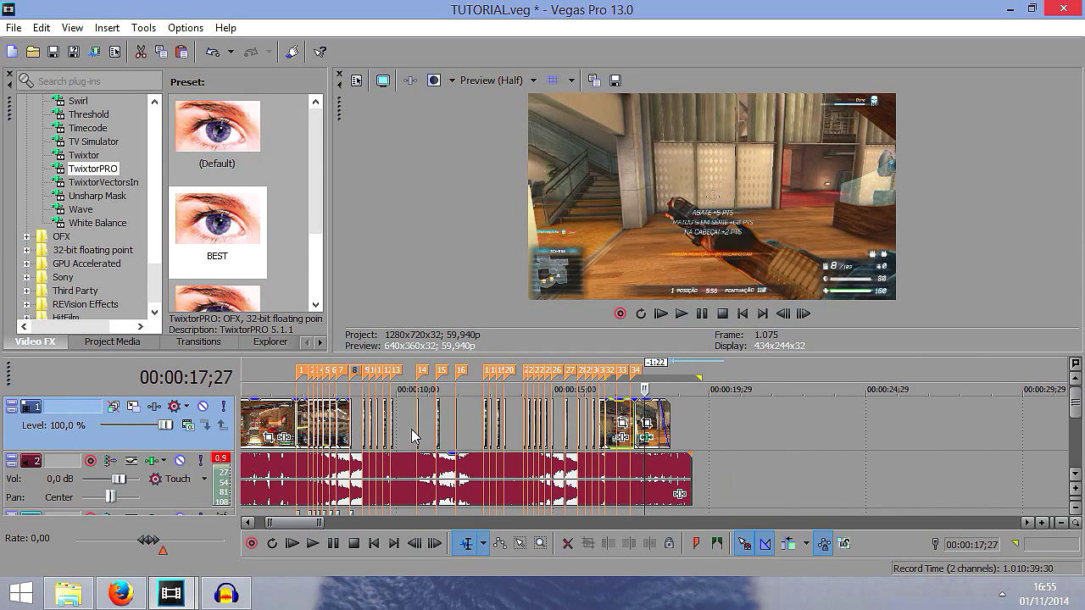
{"action": "left_click", "coordinate": [356, 434]}
{"action": "scroll", "coordinate": [356, 435], "scroll_direction": "up", "scroll_amount": 3}
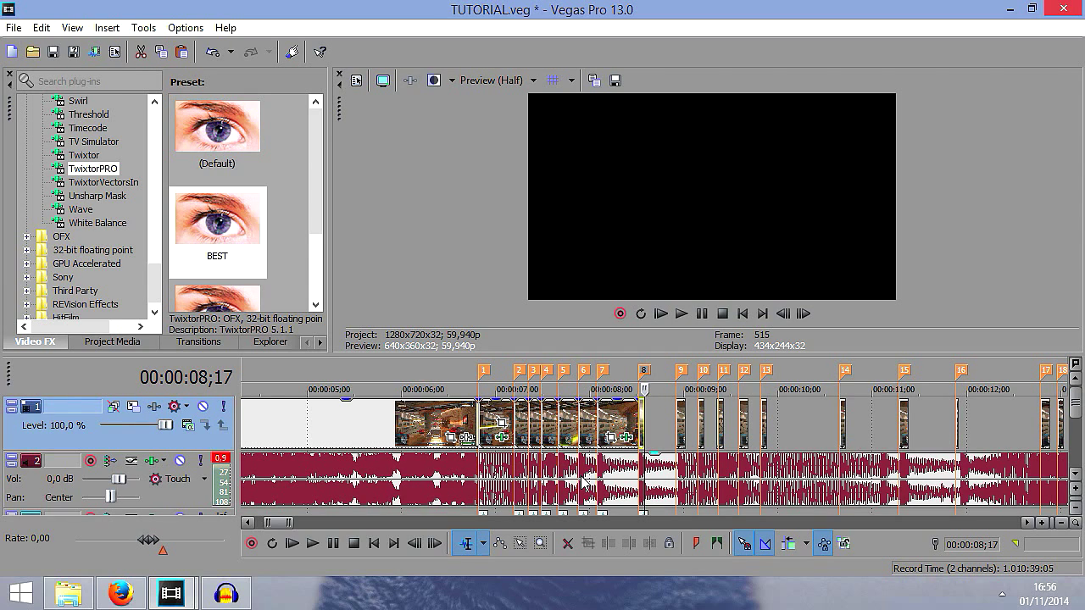
{"action": "left_click", "coordinate": [661, 435]}
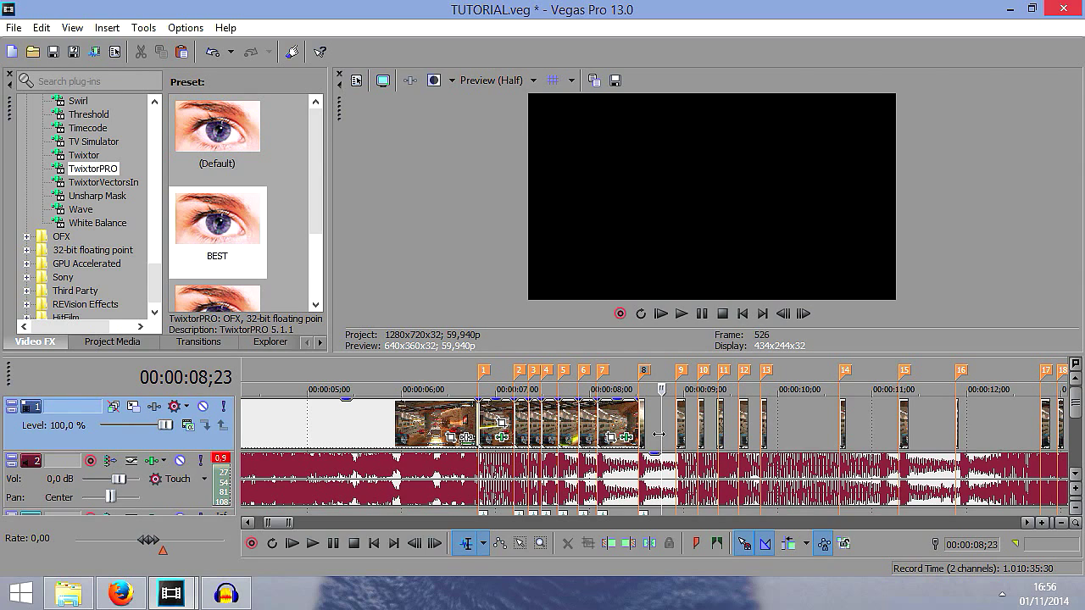